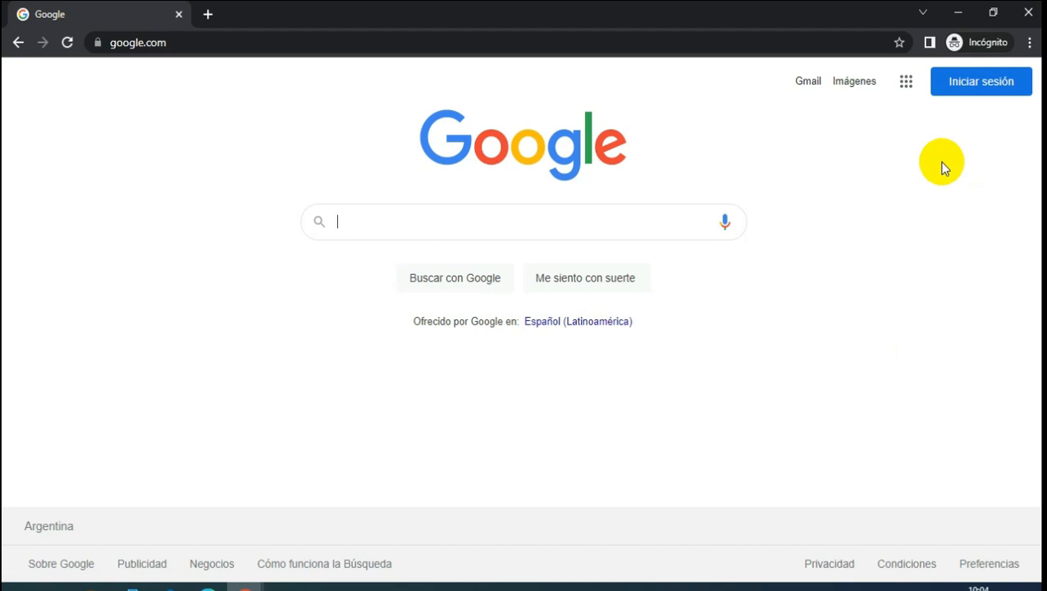
- Sign in to Google with the account's e-mail and password, and decline the suggestion to confirm the account settings
click(991, 88)
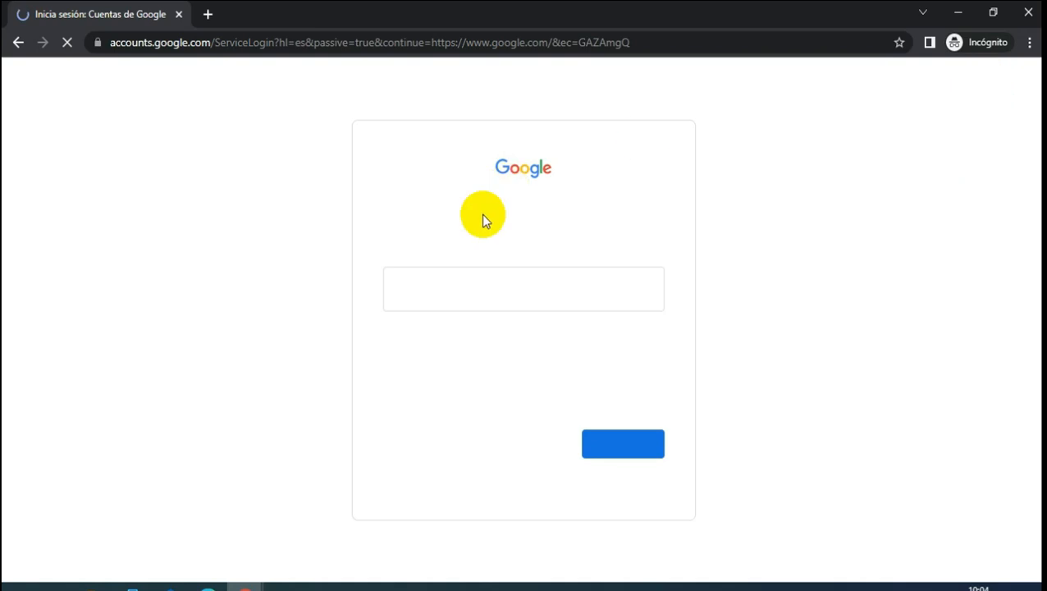
click(446, 293)
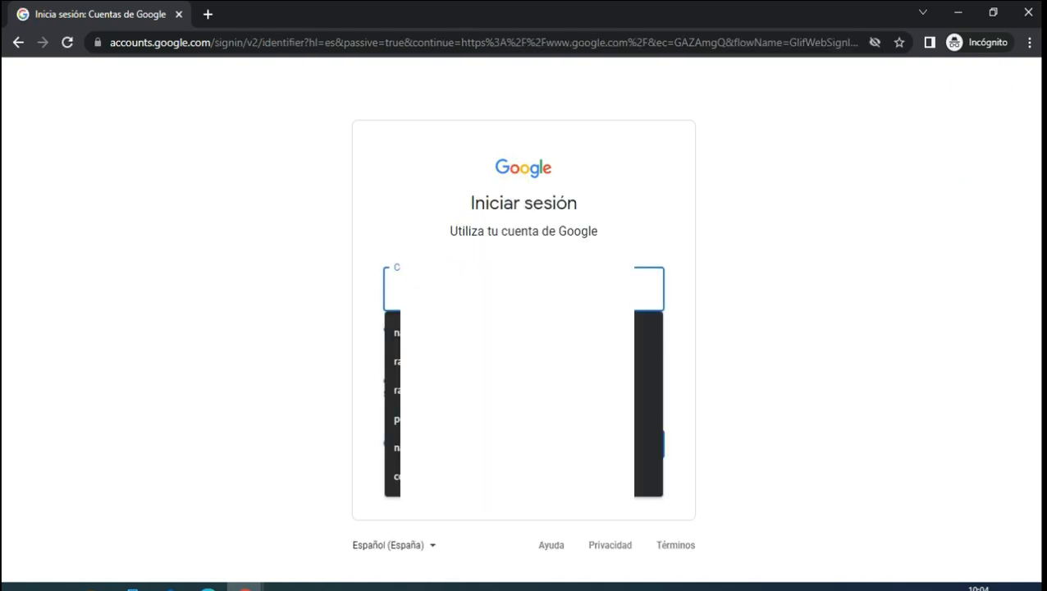
key(Escape)
click(640, 444)
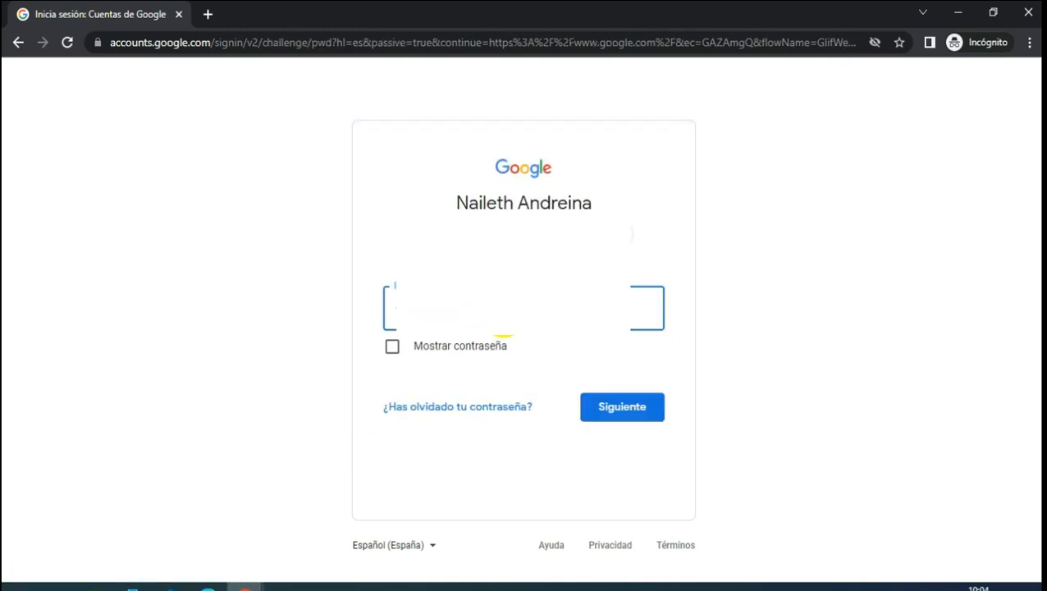
click(632, 410)
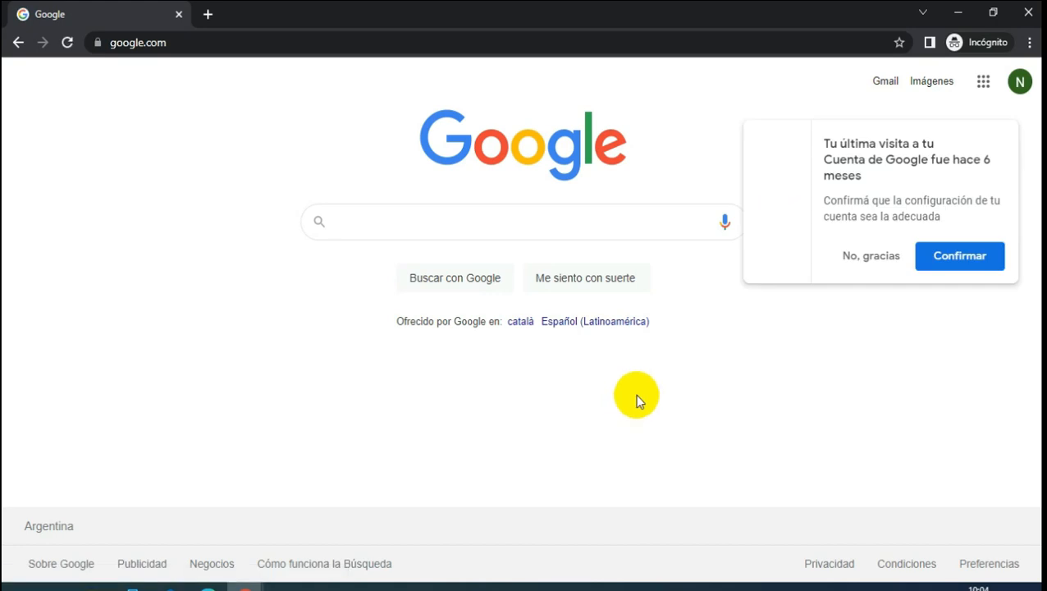
click(873, 256)
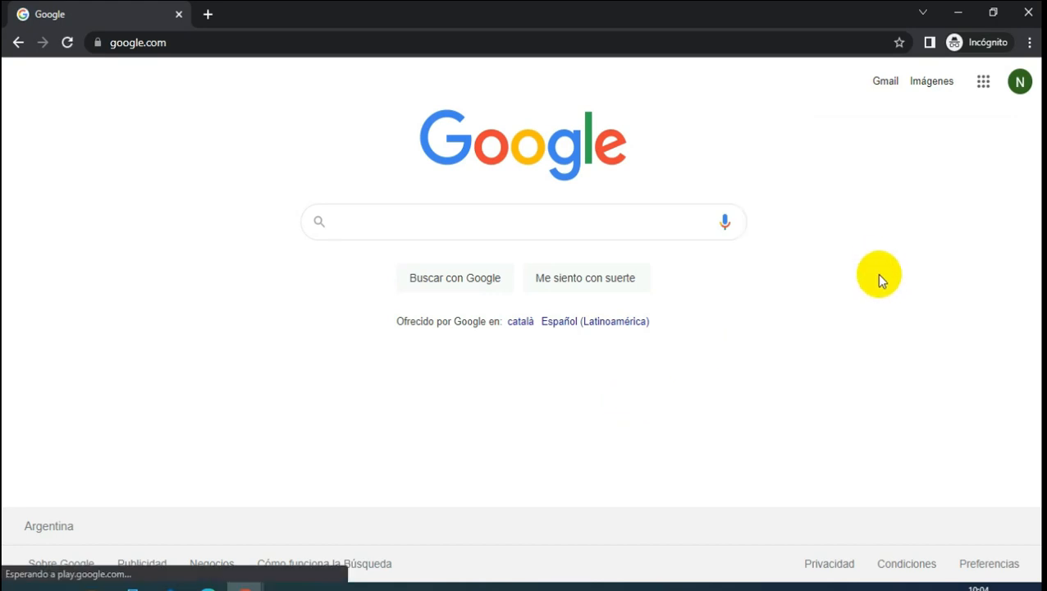
- Find Google Sites in Google's full product catalogue and open it
click(984, 83)
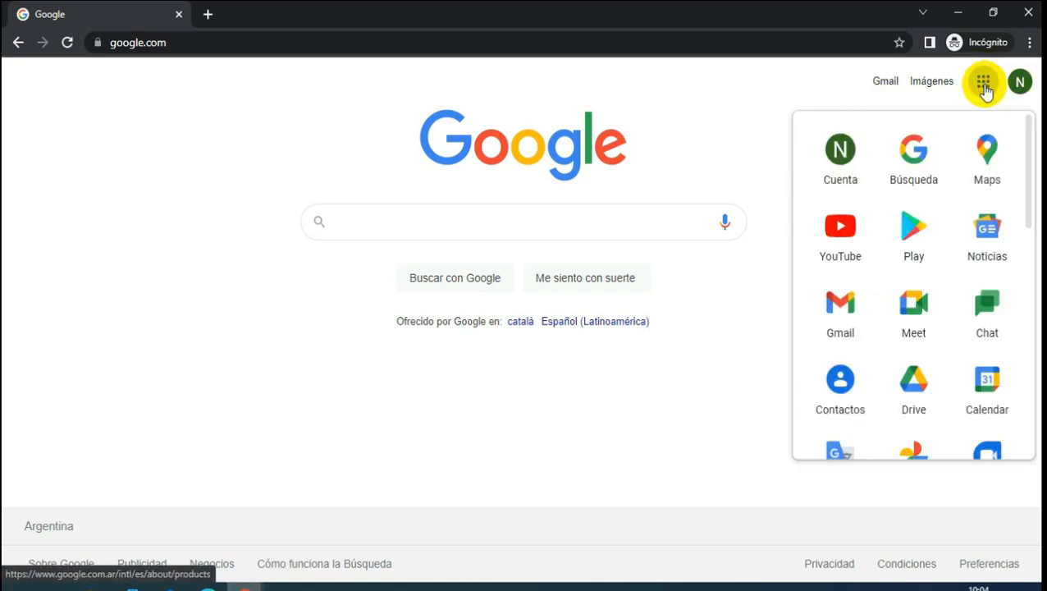
scroll(937, 264, down, 8)
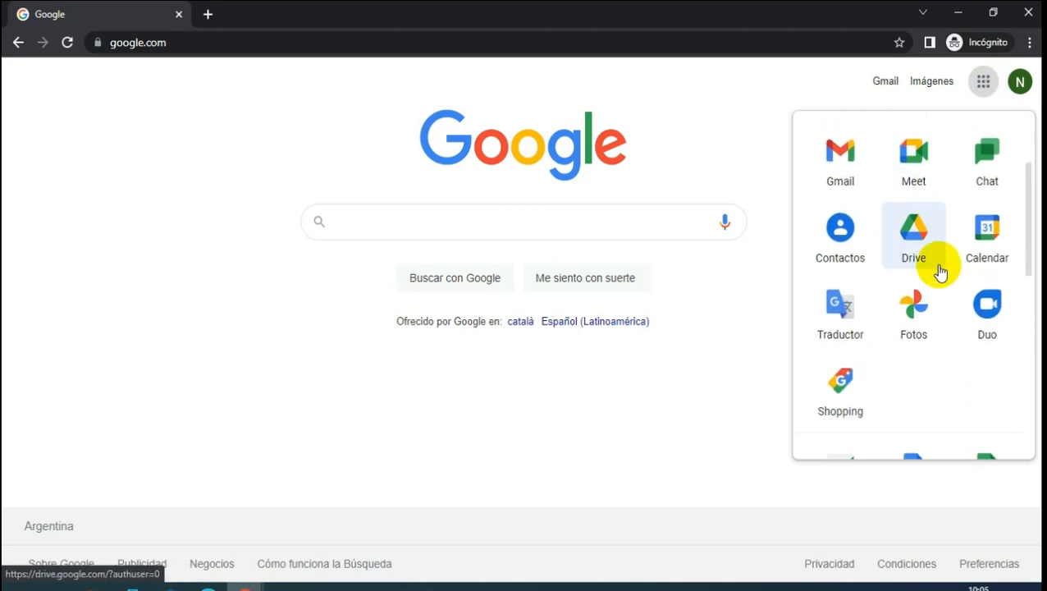
scroll(940, 275, down, 1)
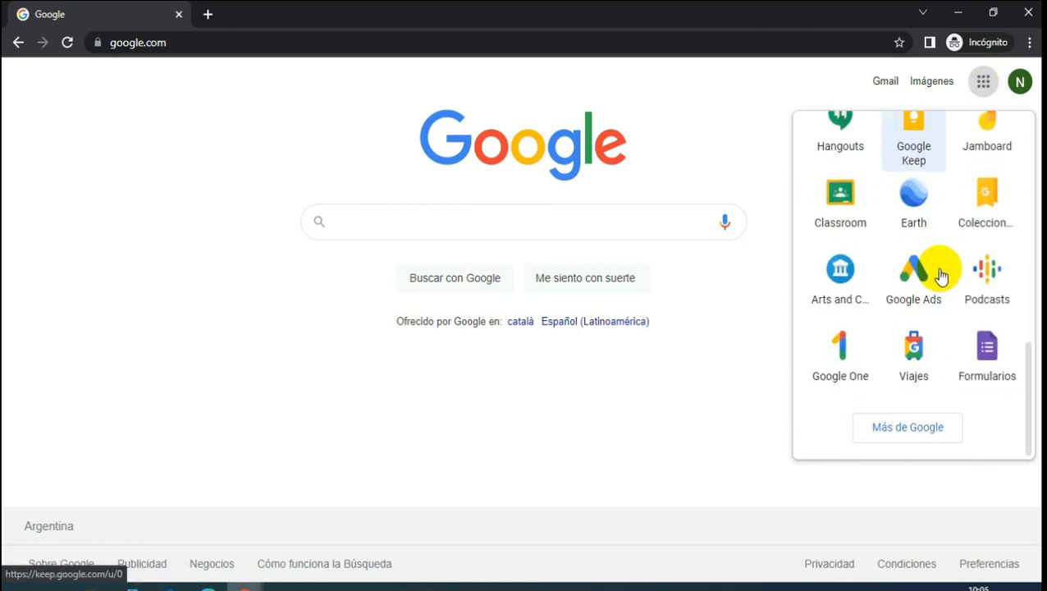
click(912, 427)
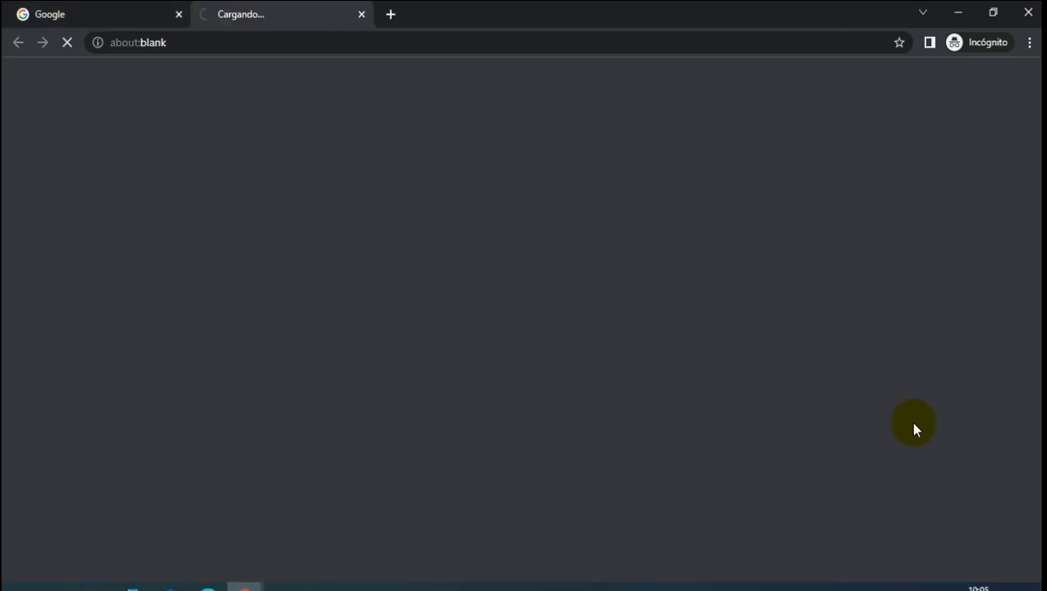
scroll(696, 240, down, 6)
scroll(694, 244, down, 15)
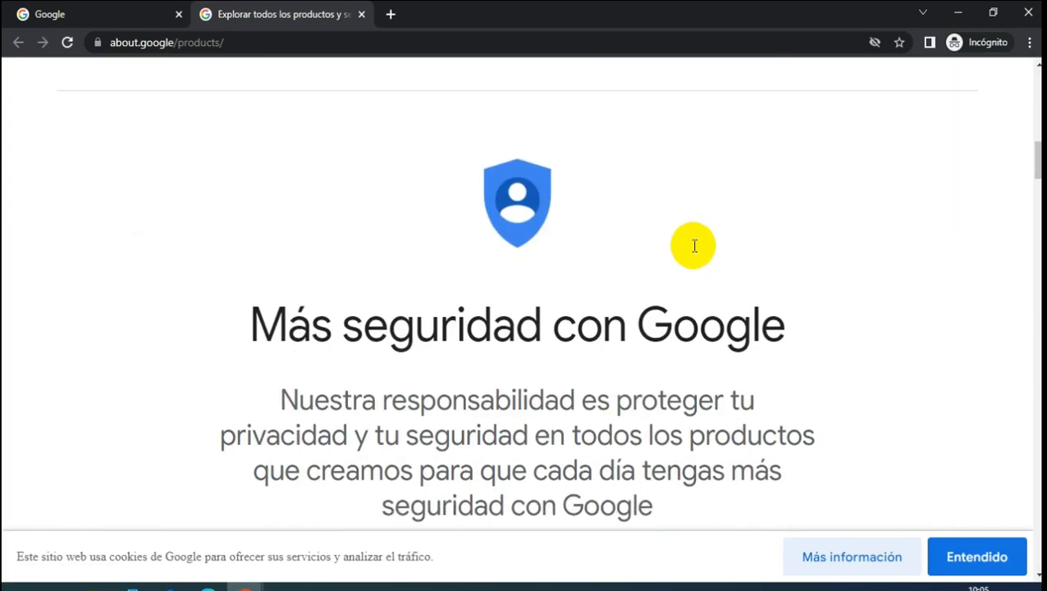
scroll(699, 338, down, 15)
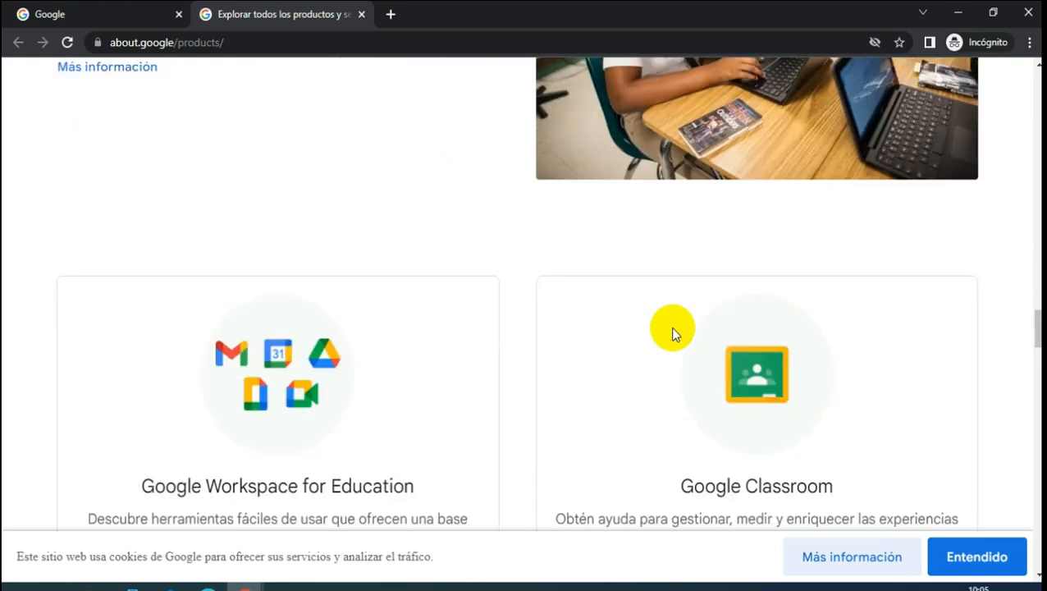
scroll(672, 332, down, 15)
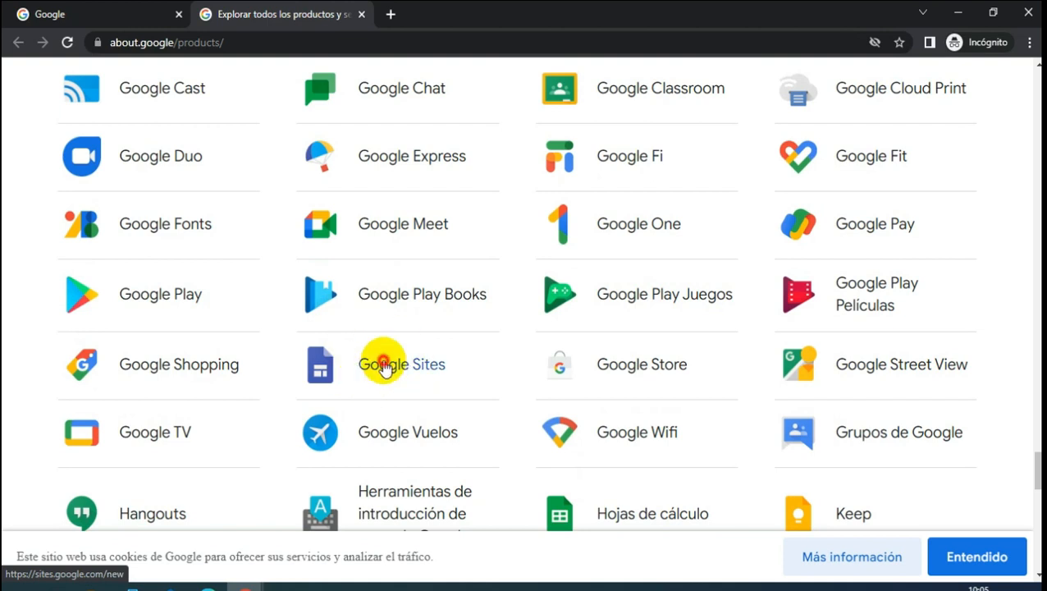
click(382, 362)
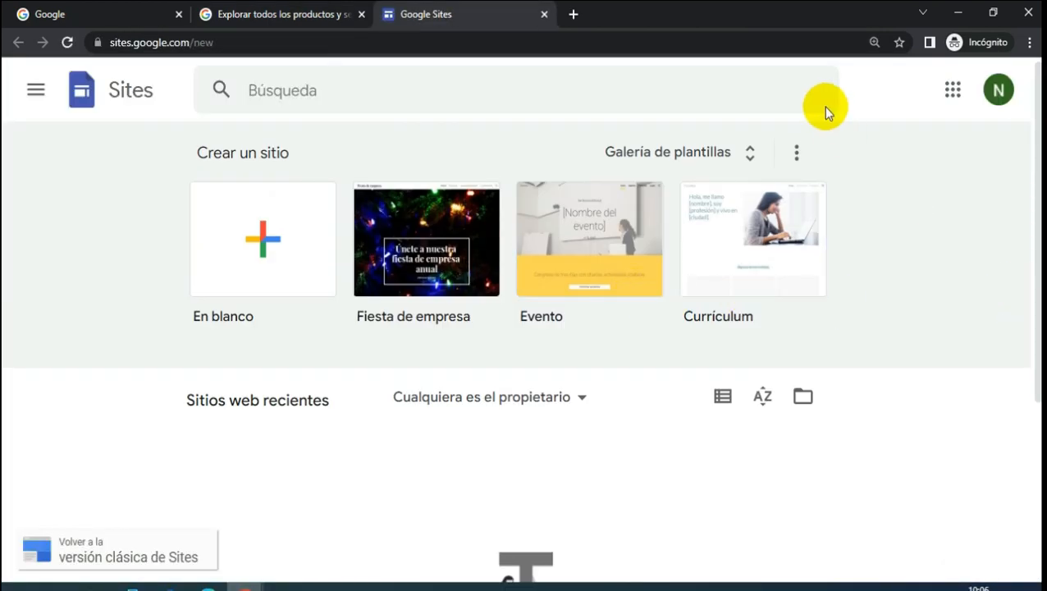
- Browse the full template gallery and create a site from the Fiesta de empresa template
click(632, 154)
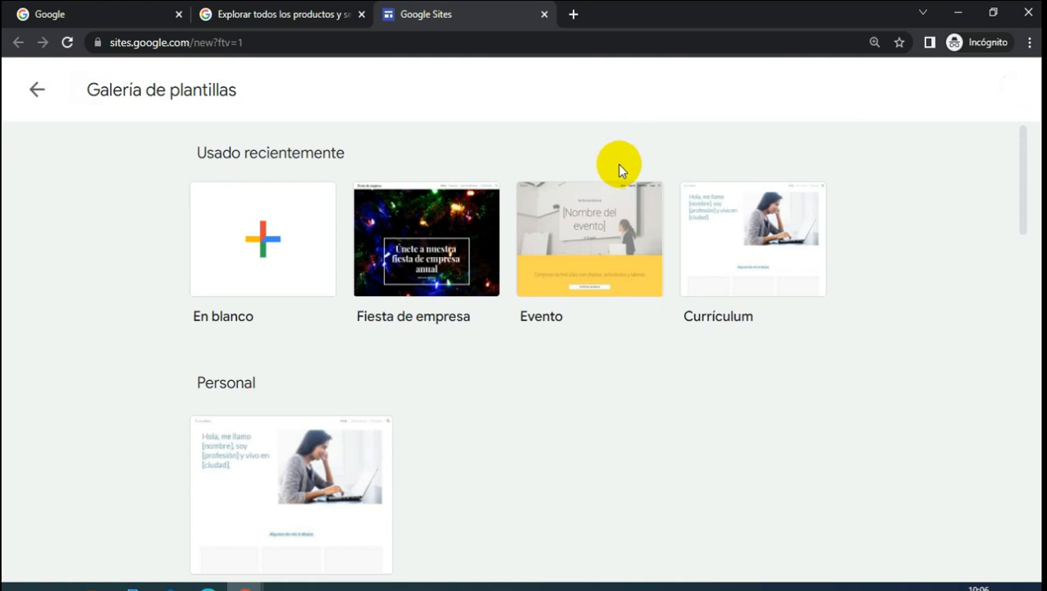
scroll(462, 332, down, 12)
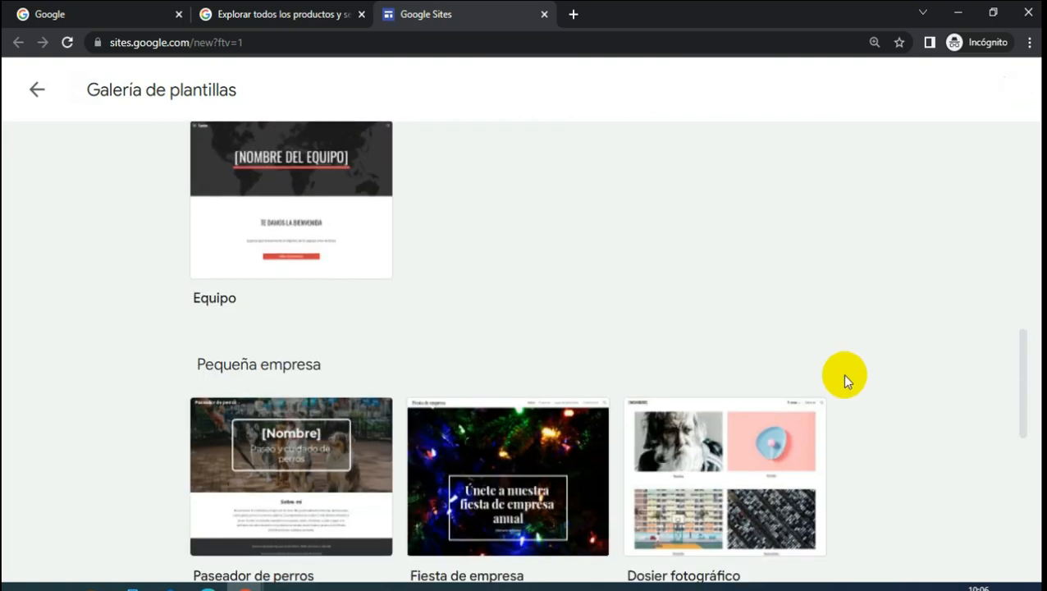
scroll(844, 375, up, 3)
scroll(843, 367, up, 6)
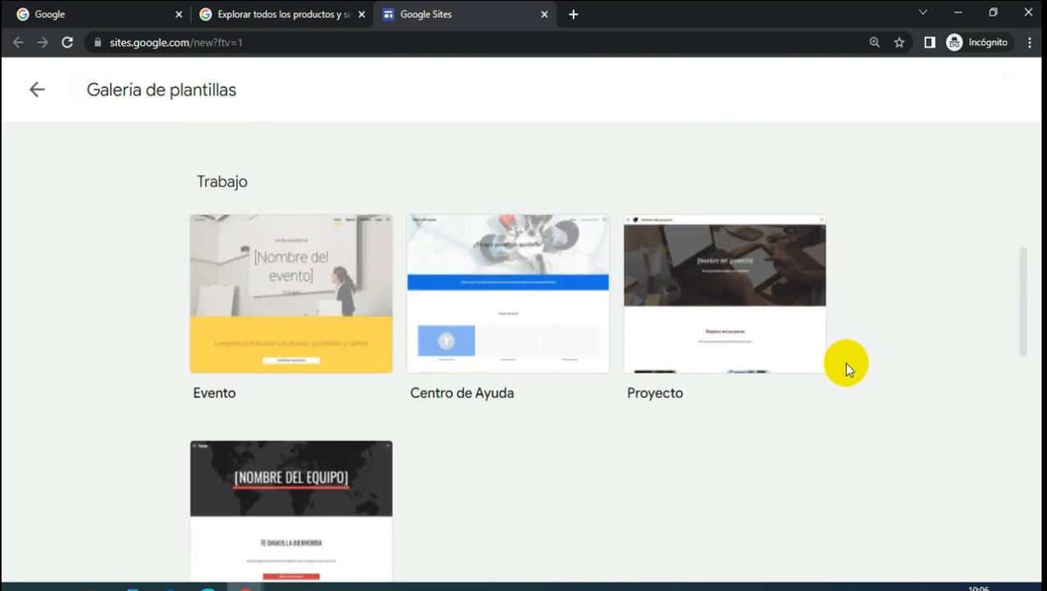
scroll(536, 314, up, 1)
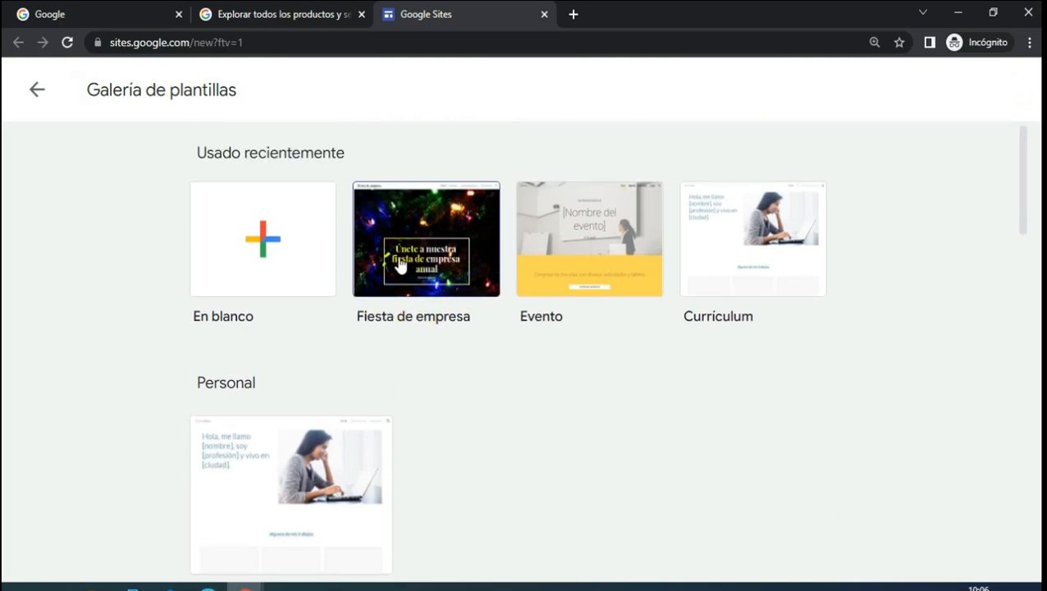
click(437, 256)
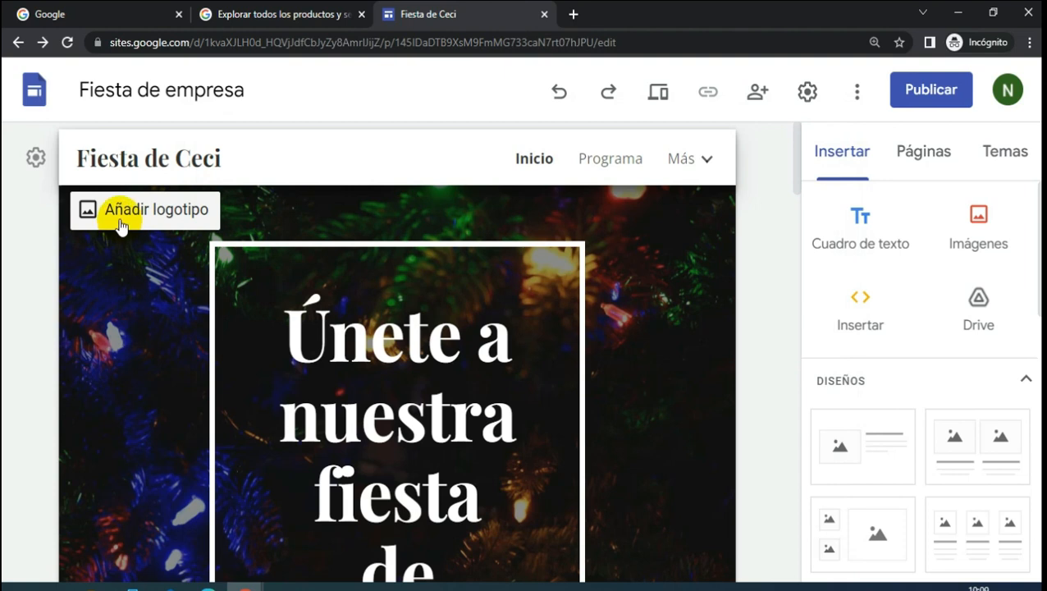
- Upload the envelope image "Gold Brush Glitter feminine Boutique Circle Logo" from the Descargas folder as the site's logo
click(122, 212)
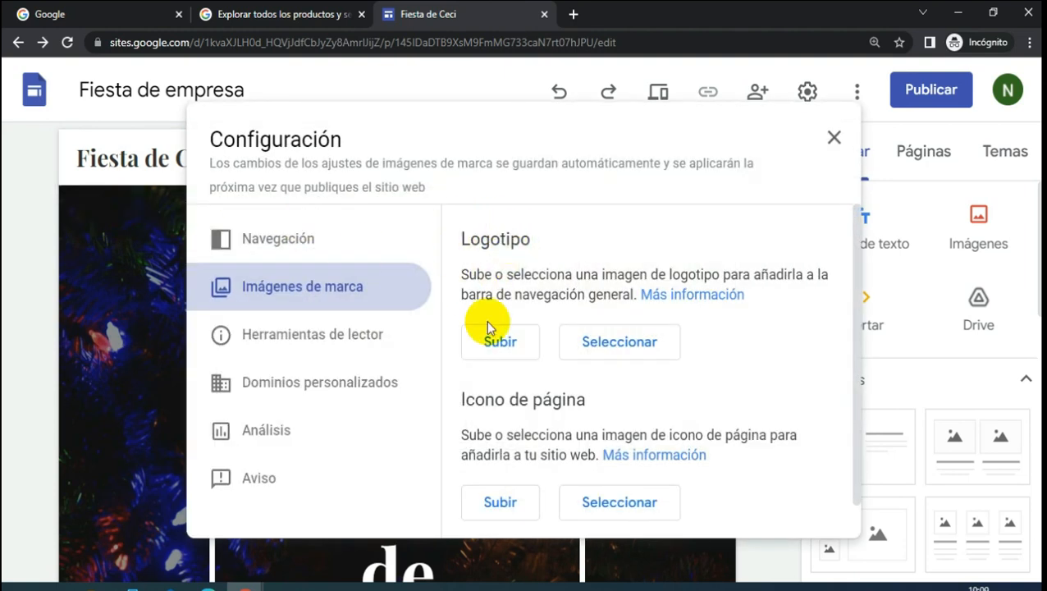
click(505, 342)
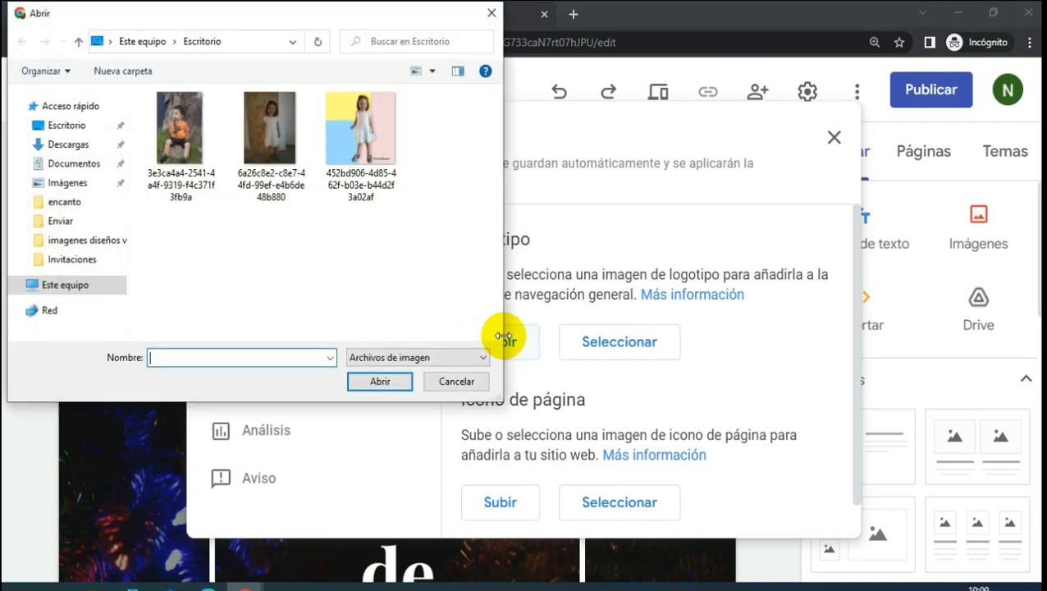
click(68, 177)
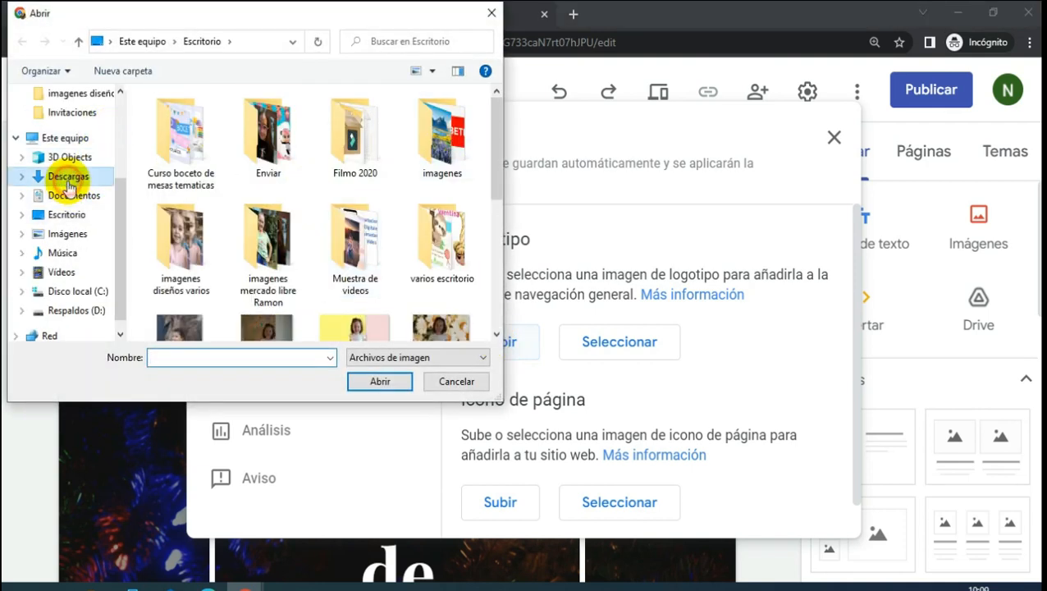
drag(497, 105, 496, 141)
click(427, 234)
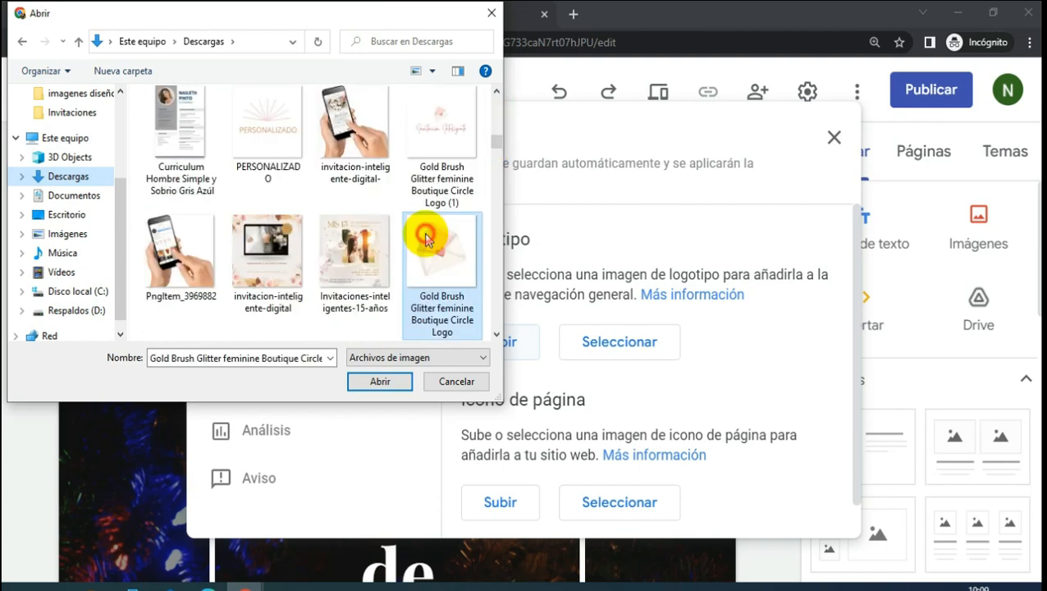
click(393, 380)
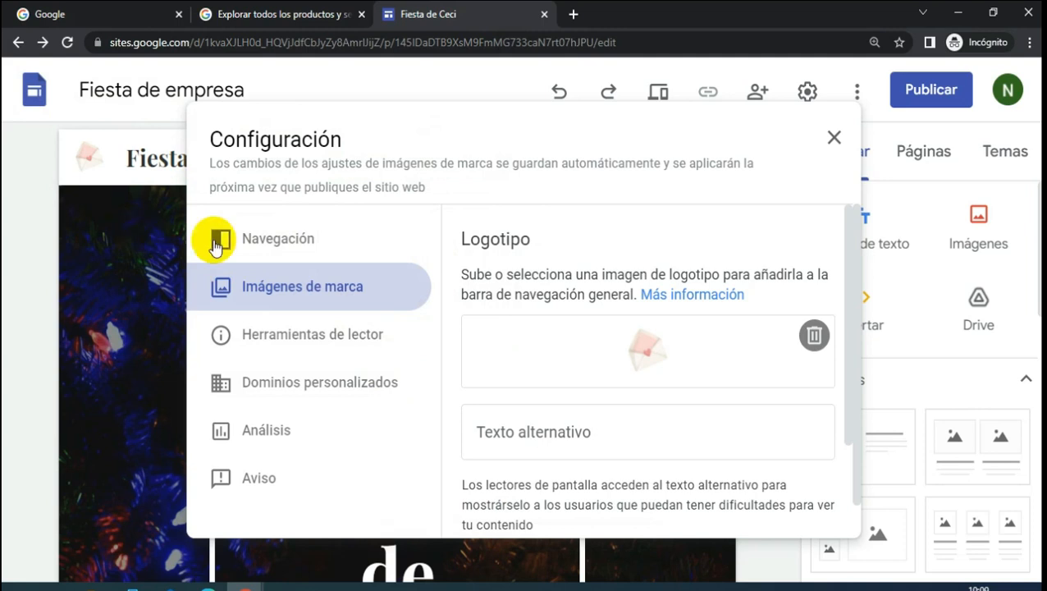
- Upload the envelope image from the Descargas folder as the page icon and close the site settings
scroll(530, 260, down, 3)
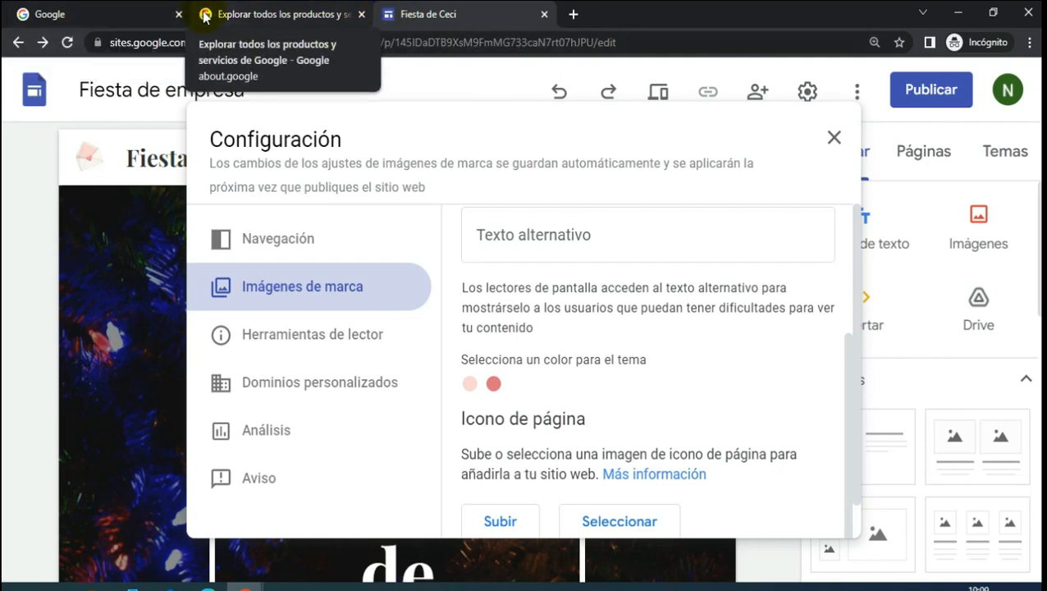
scroll(514, 371, down, 1)
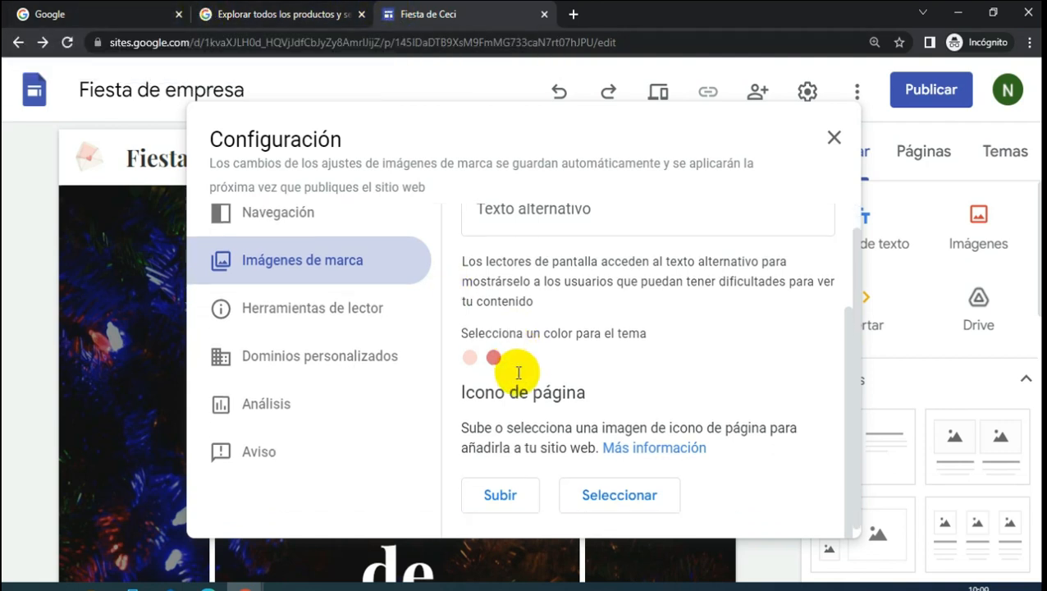
click(504, 490)
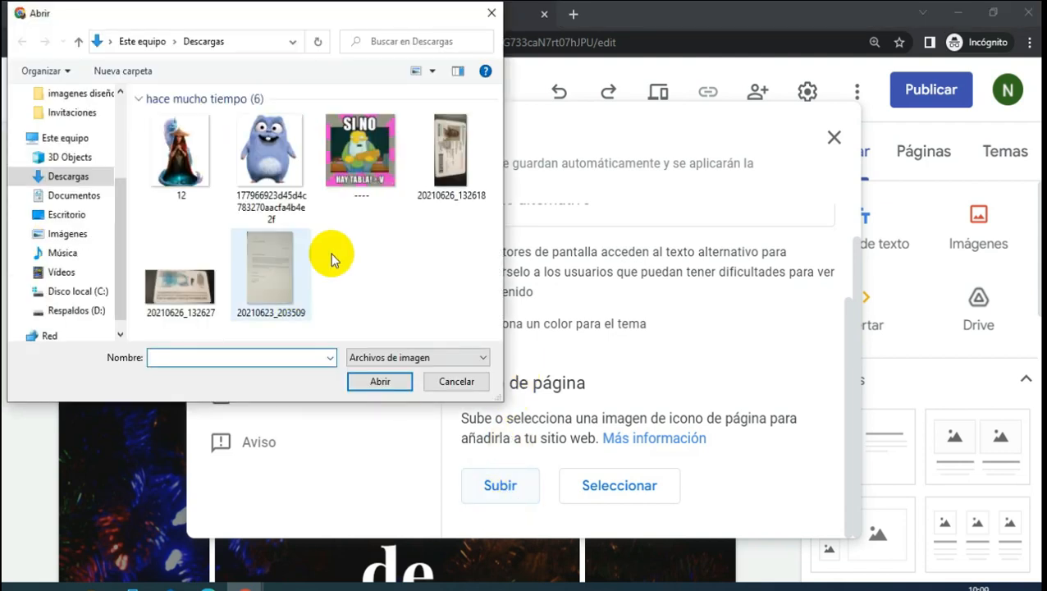
drag(494, 103, 494, 136)
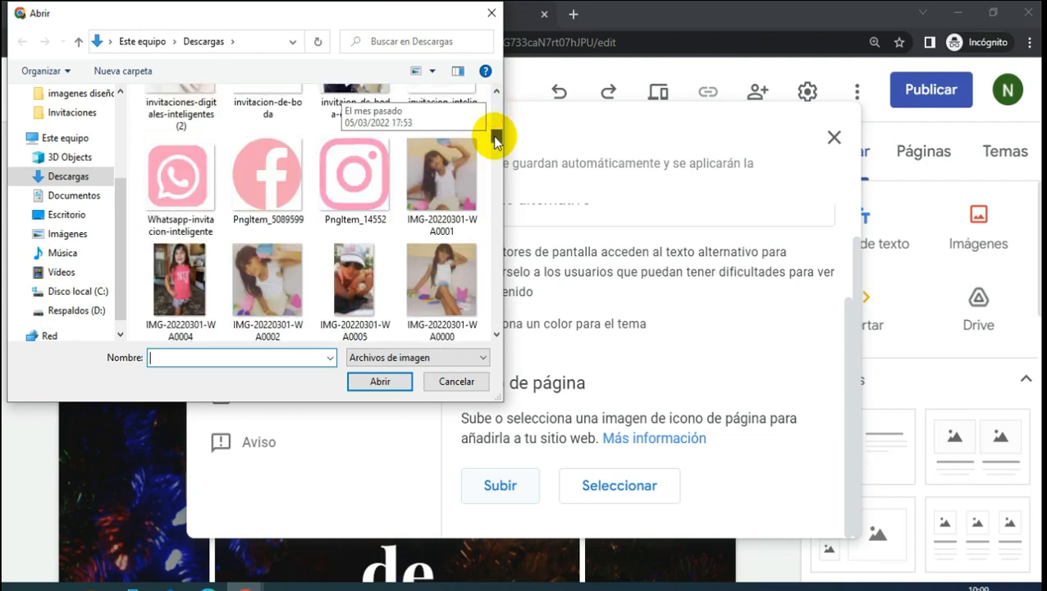
click(380, 386)
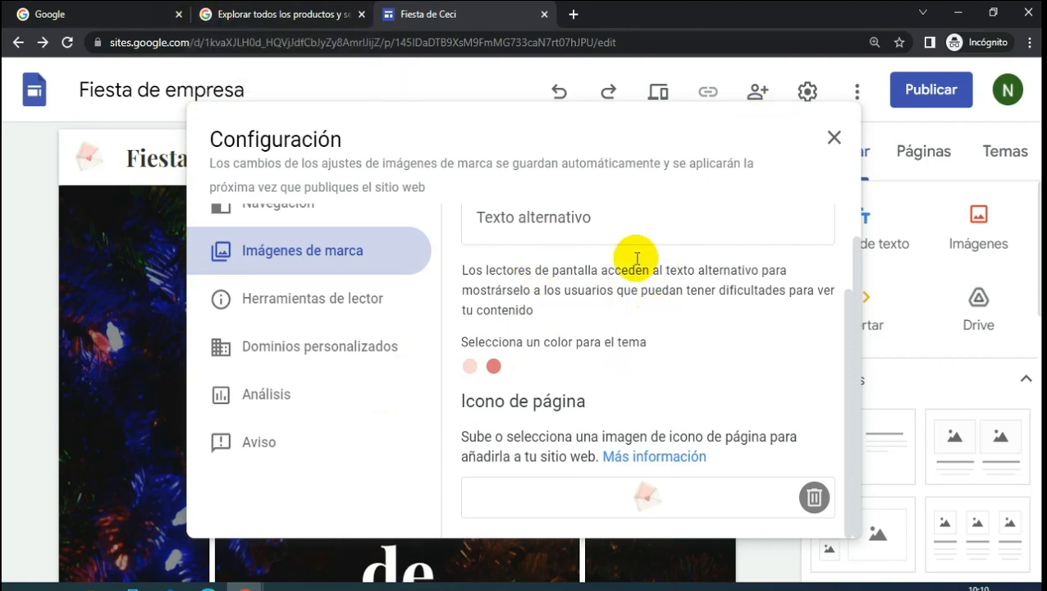
scroll(791, 303, up, 2)
click(846, 127)
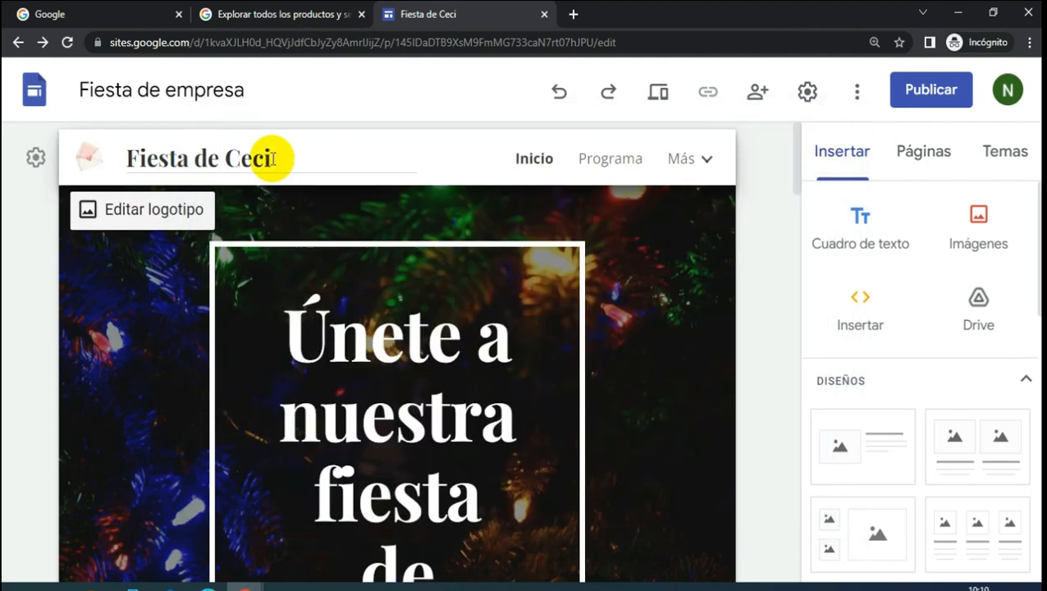
- Replace the word "empresa" in the site title with the celebrant's first name
scroll(685, 280, down, 3)
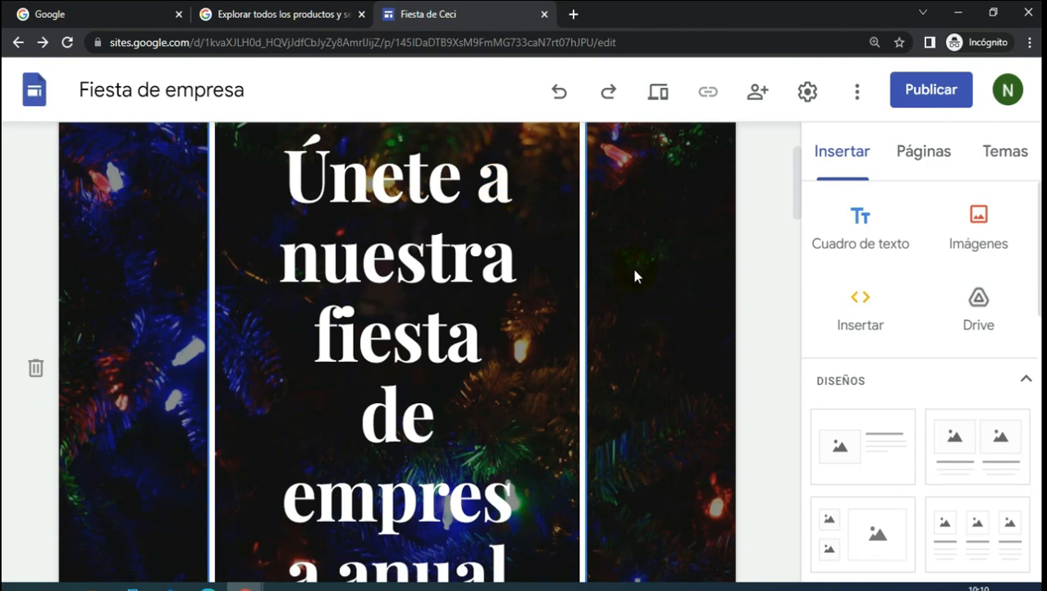
scroll(772, 215, up, 2)
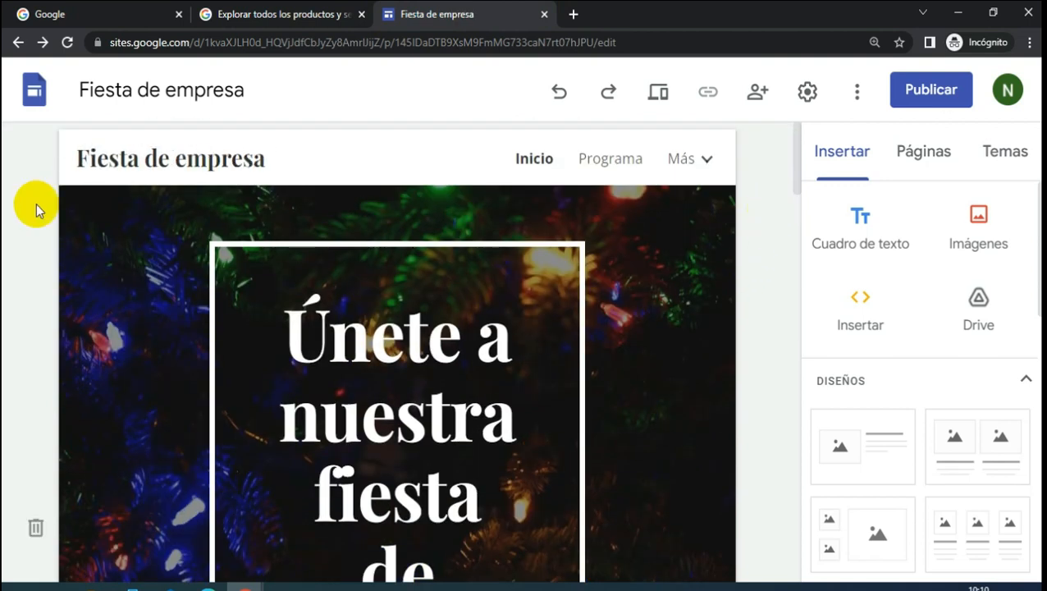
click(283, 158)
drag(283, 158, 187, 158)
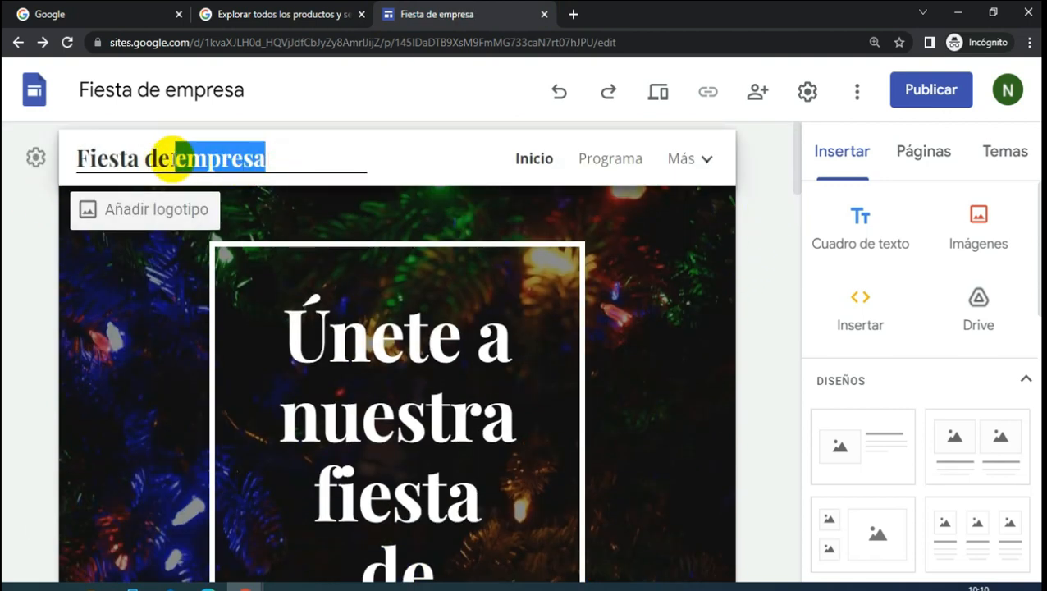
key(BackSpace)
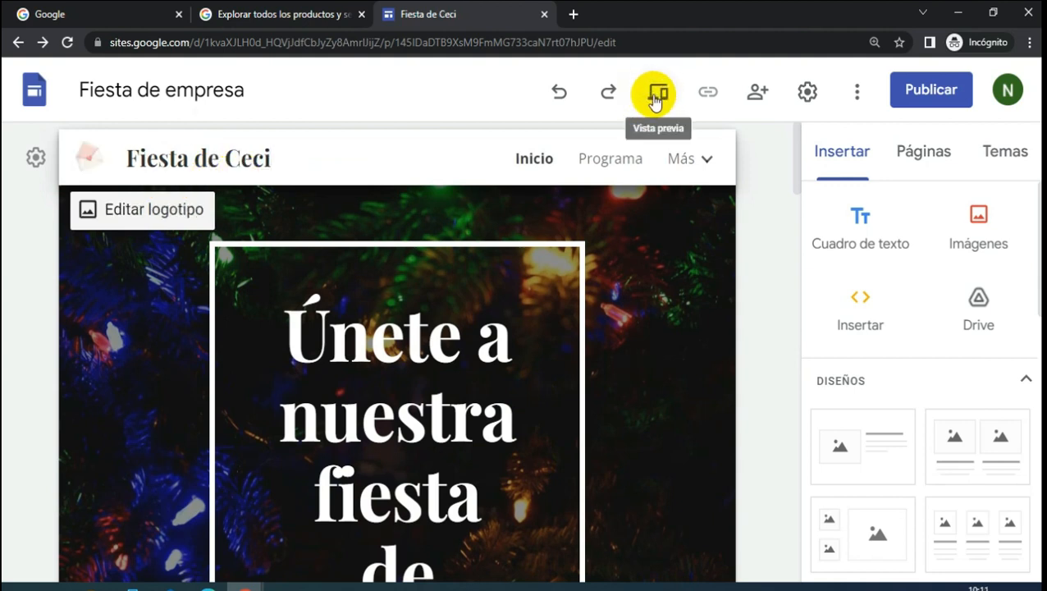
- Preview the site at computer size and look through the whole Inicio page
click(658, 95)
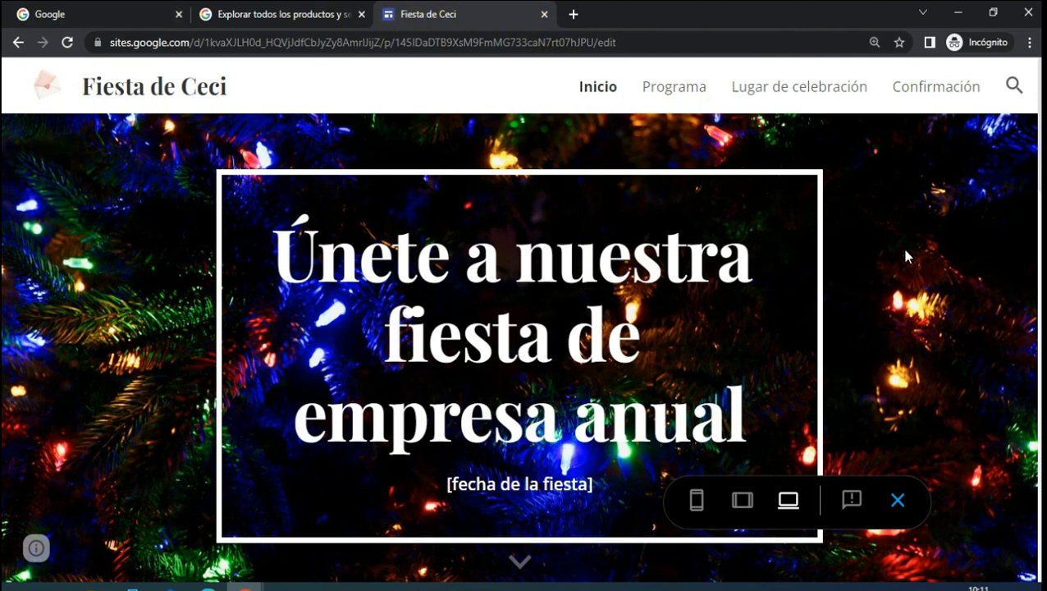
scroll(497, 230, down, 10)
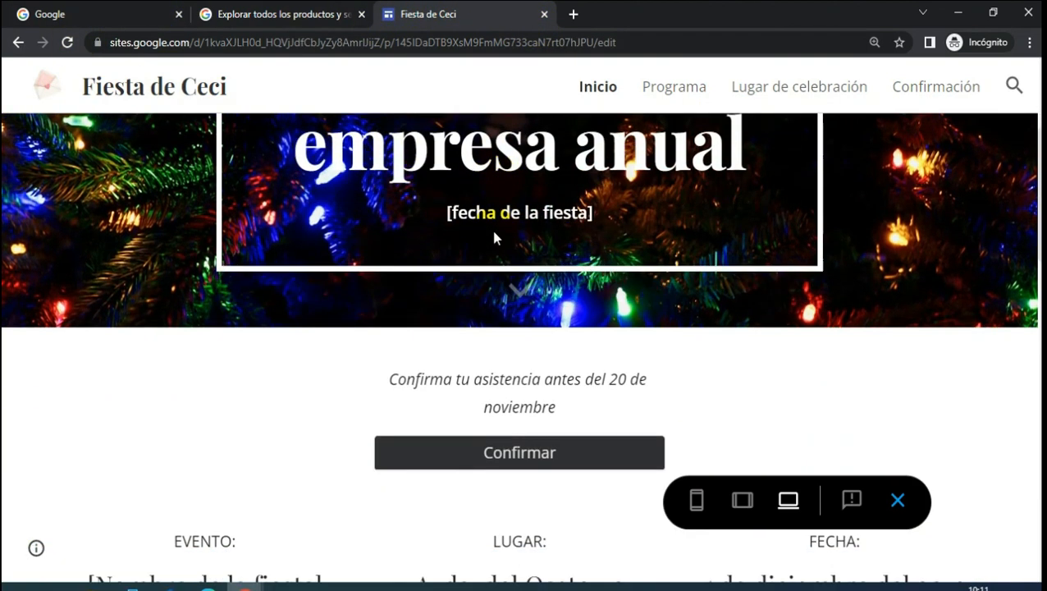
scroll(495, 237, down, 7)
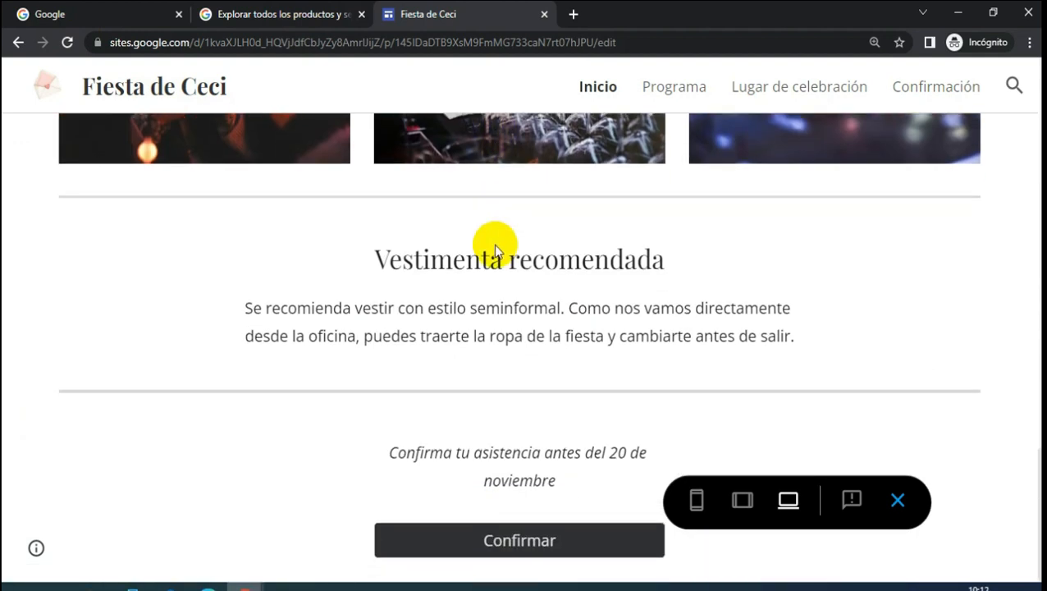
scroll(495, 244, up, 15)
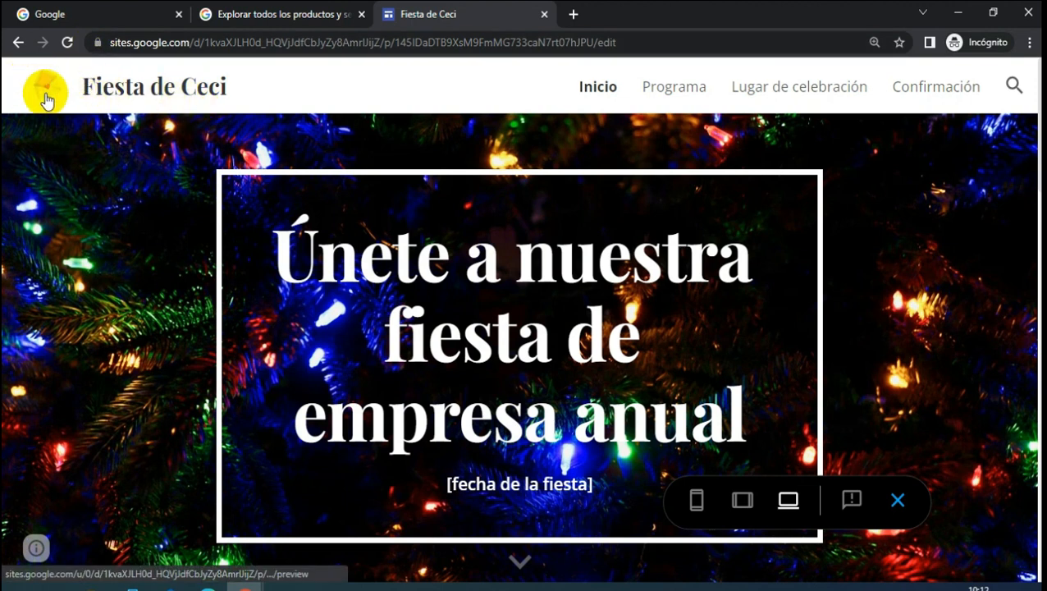
scroll(667, 374, down, 1)
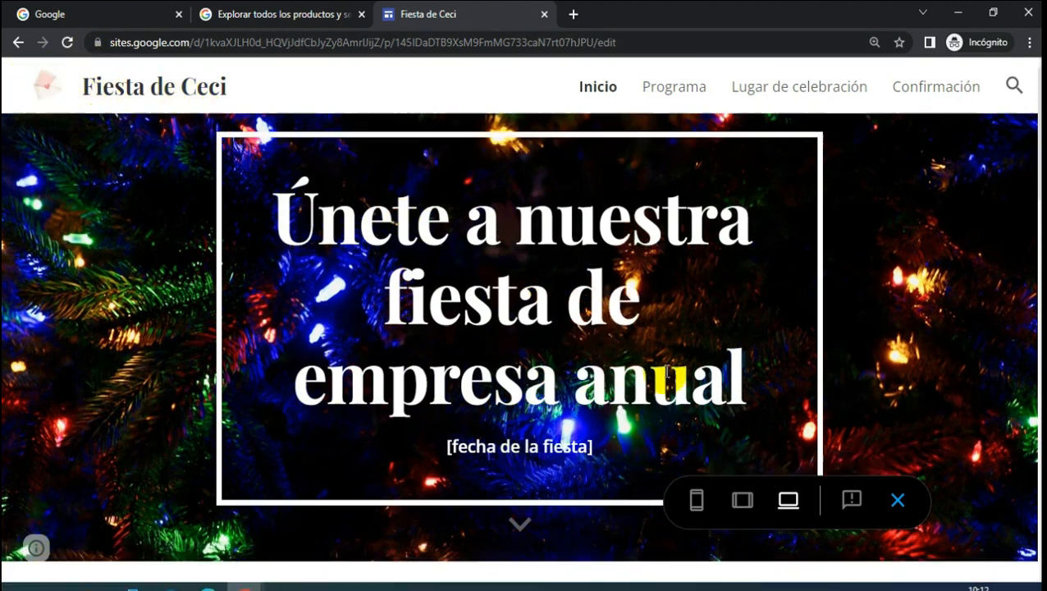
- Check the site preview at tablet and phone sizes, and leave the preview
click(742, 501)
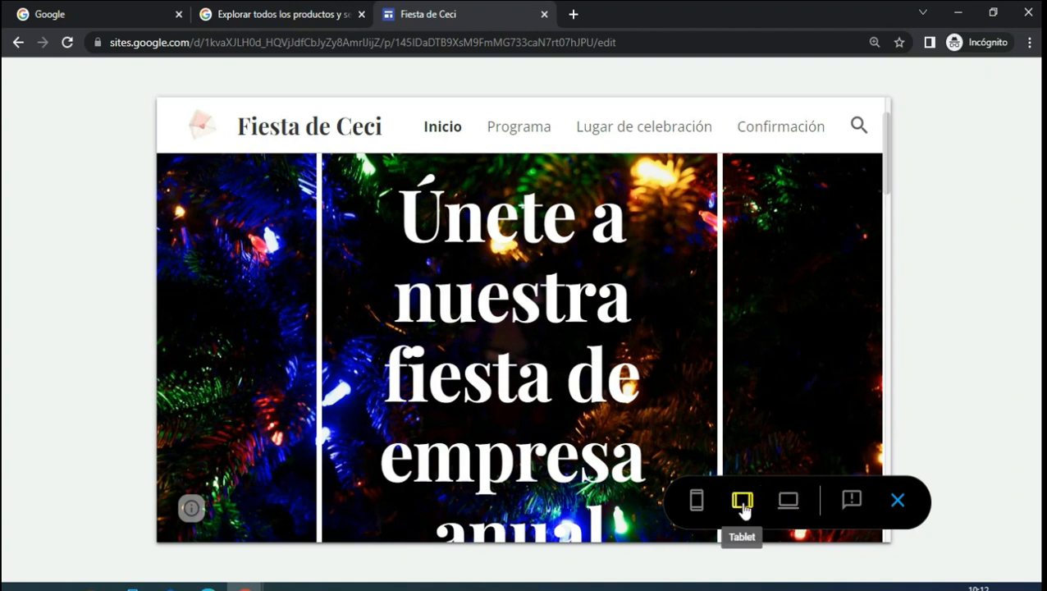
click(695, 499)
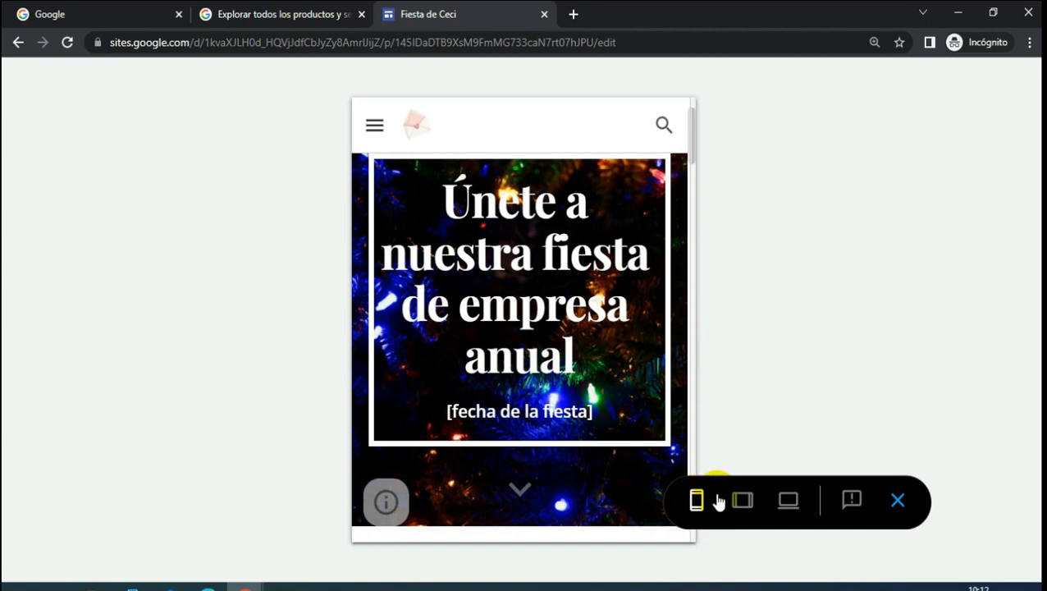
scroll(551, 227, down, 10)
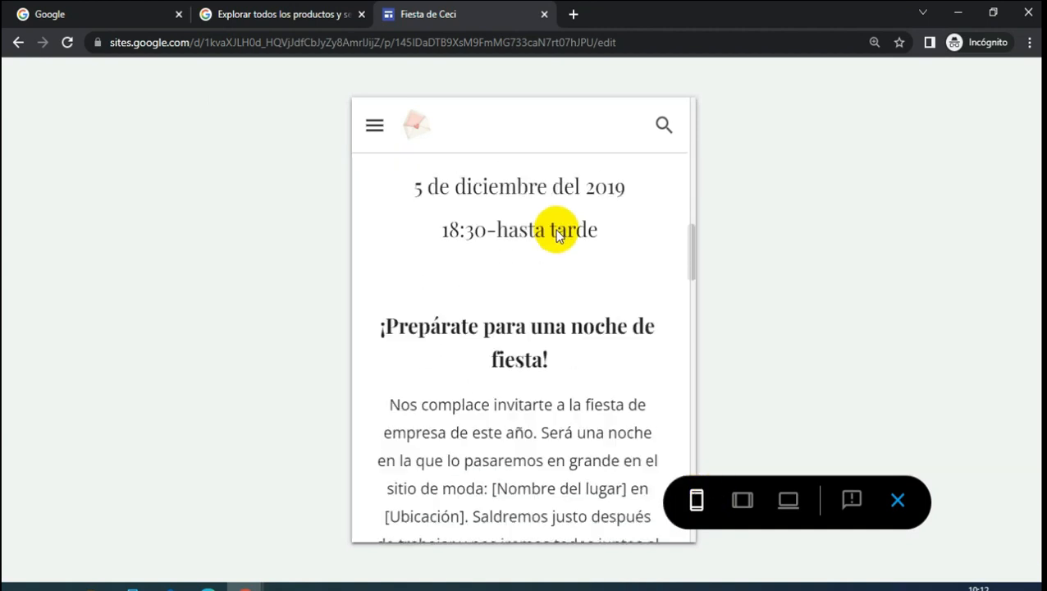
scroll(560, 232, down, 5)
scroll(560, 232, up, 15)
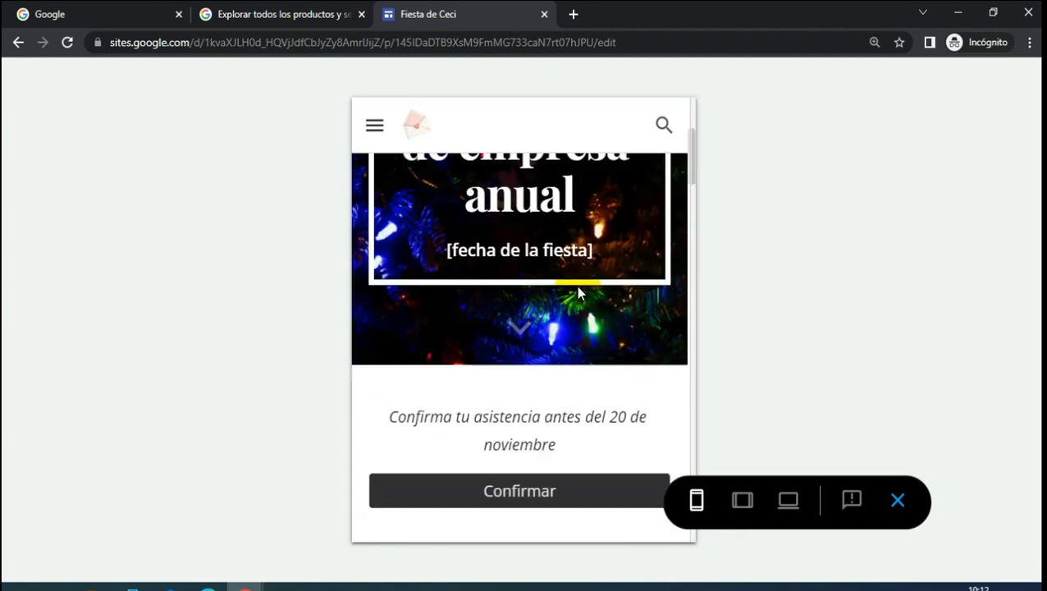
click(899, 502)
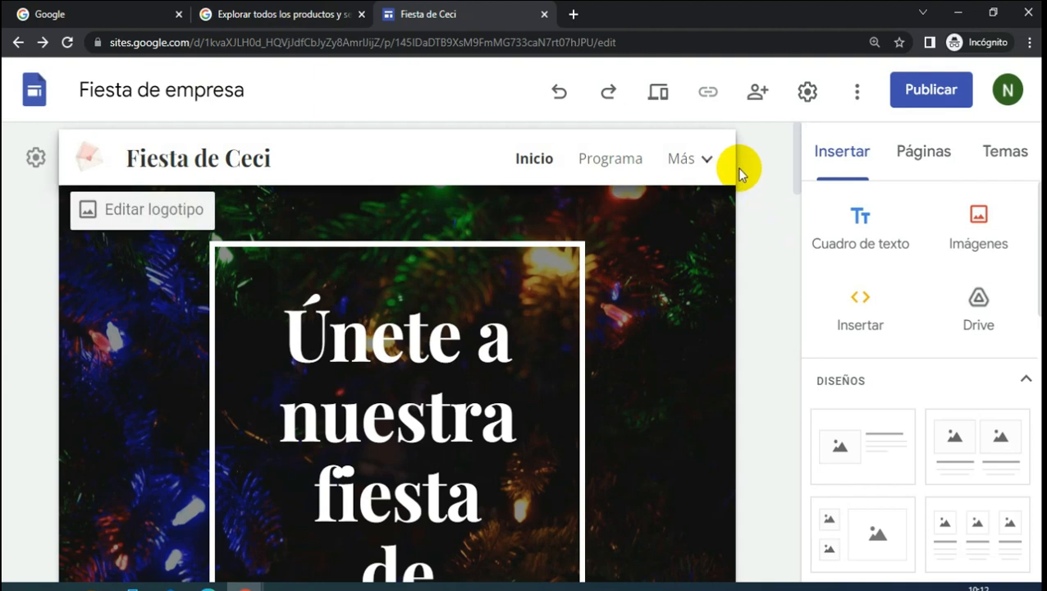
- Delete the framed "Únete a nuestra fiesta de empresa anual" text box from the header banner
scroll(737, 181, down, 4)
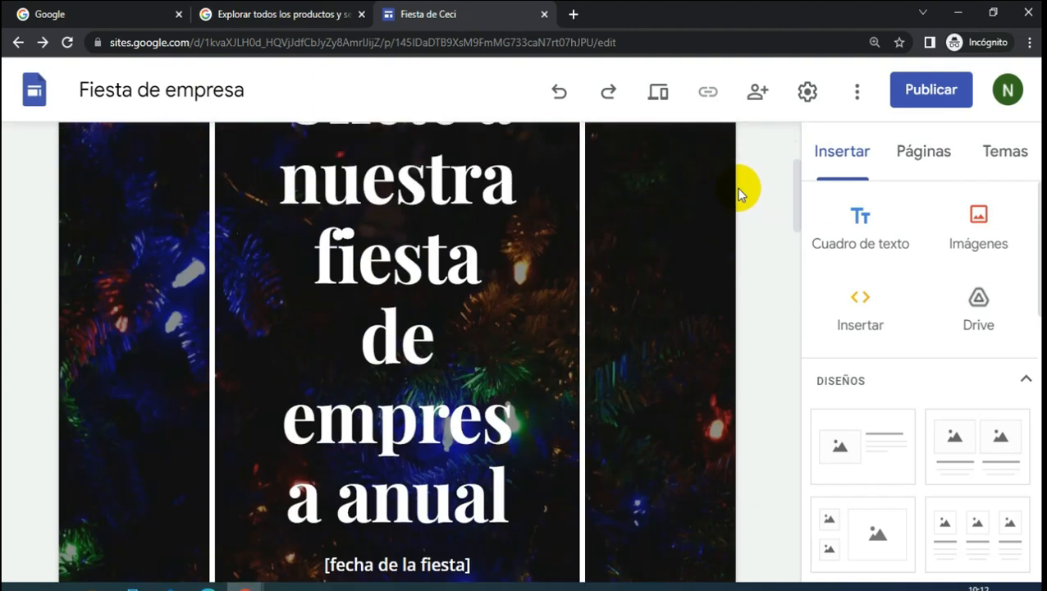
scroll(736, 187, up, 3)
click(577, 348)
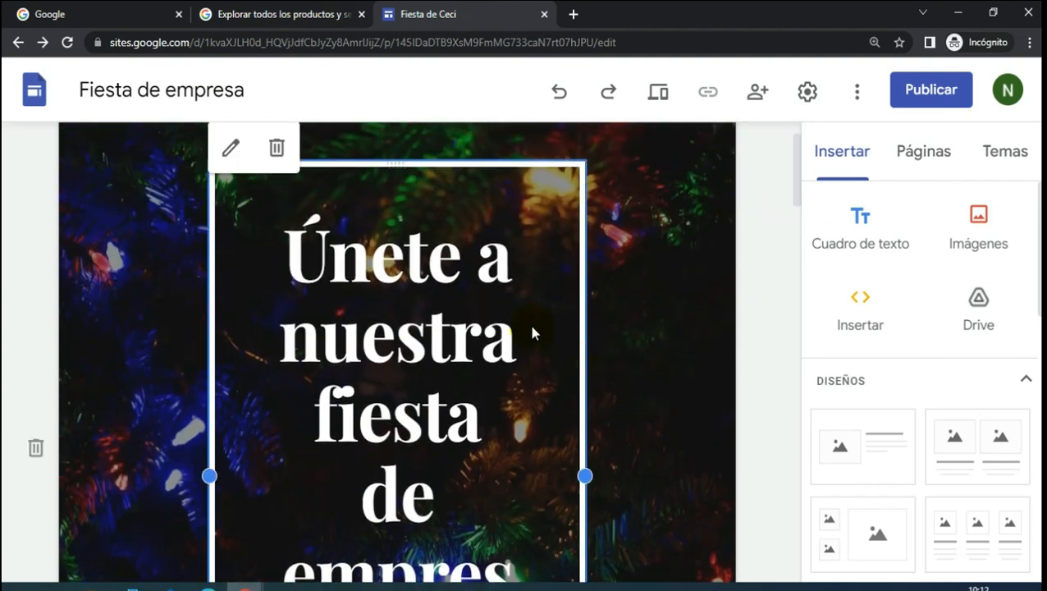
scroll(292, 306, down, 2)
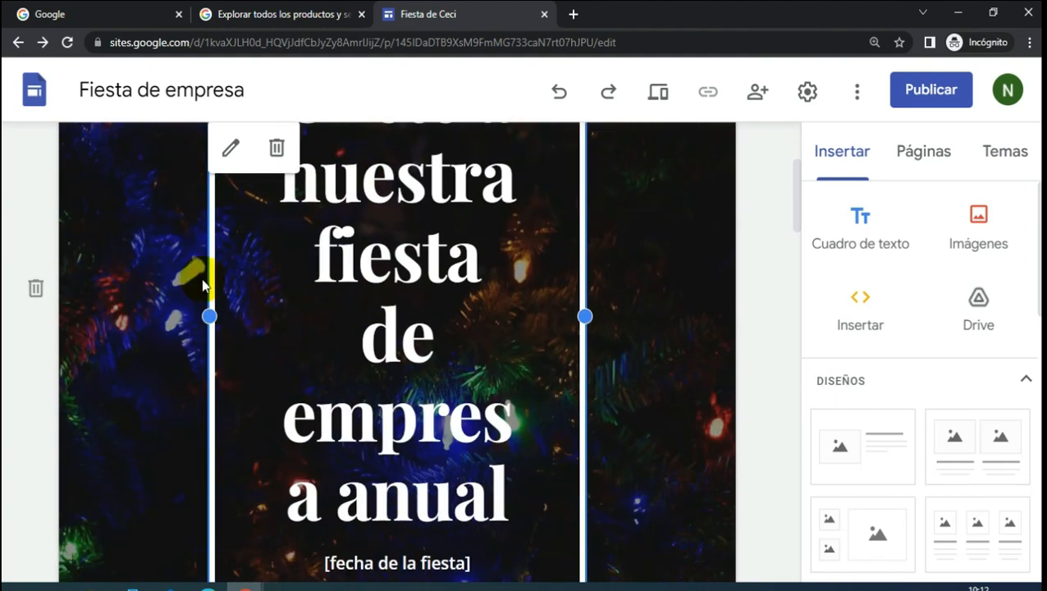
scroll(608, 282, down, 3)
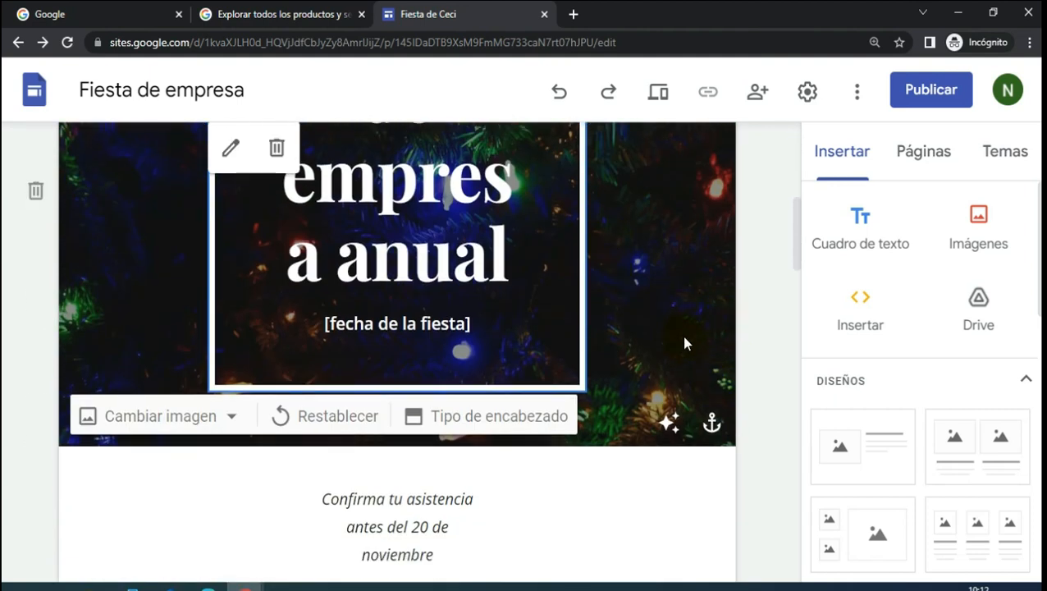
scroll(673, 334, up, 5)
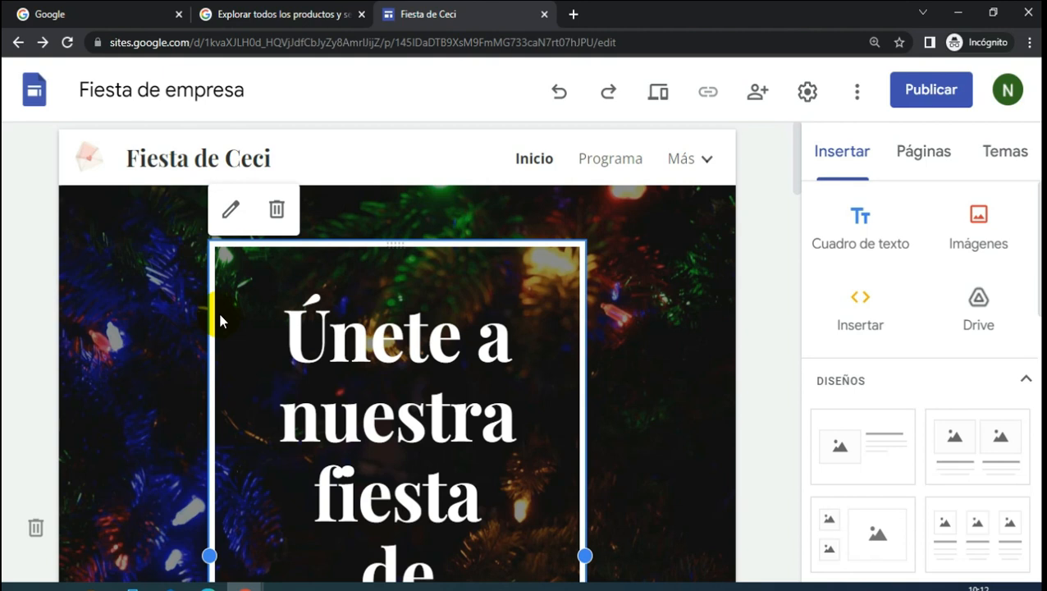
click(277, 210)
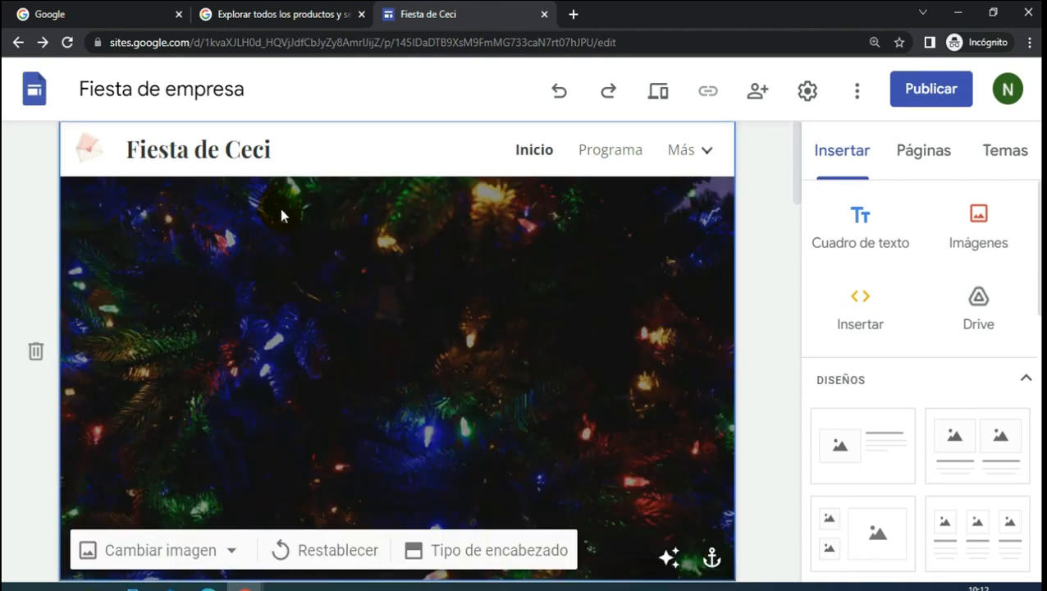
- Replace the header background by uploading the image "Añadir un subtítulo" from the Descargas folder
scroll(468, 345, down, 3)
scroll(164, 343, up, 2)
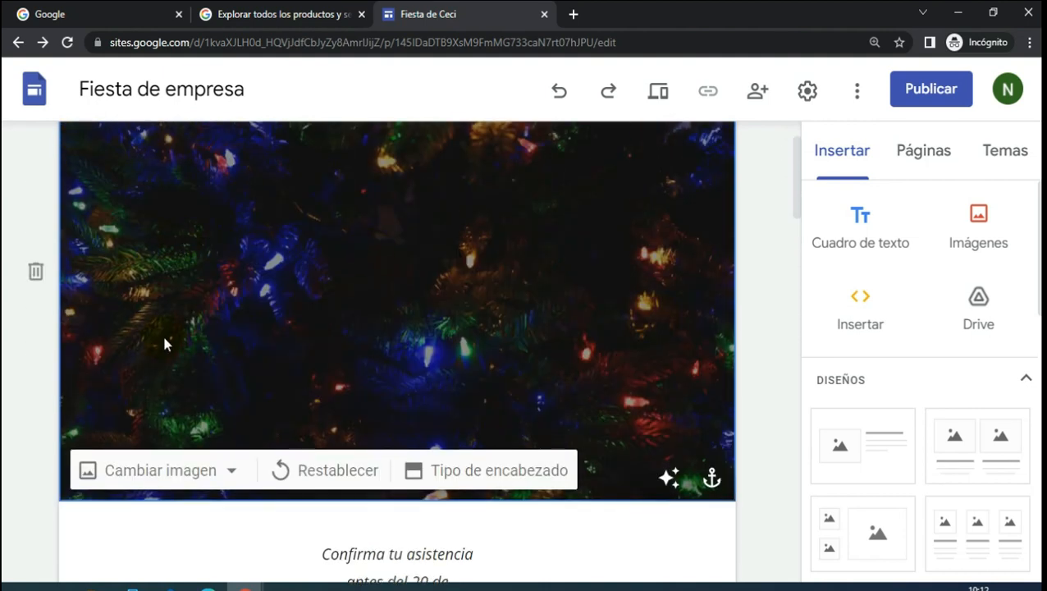
click(85, 476)
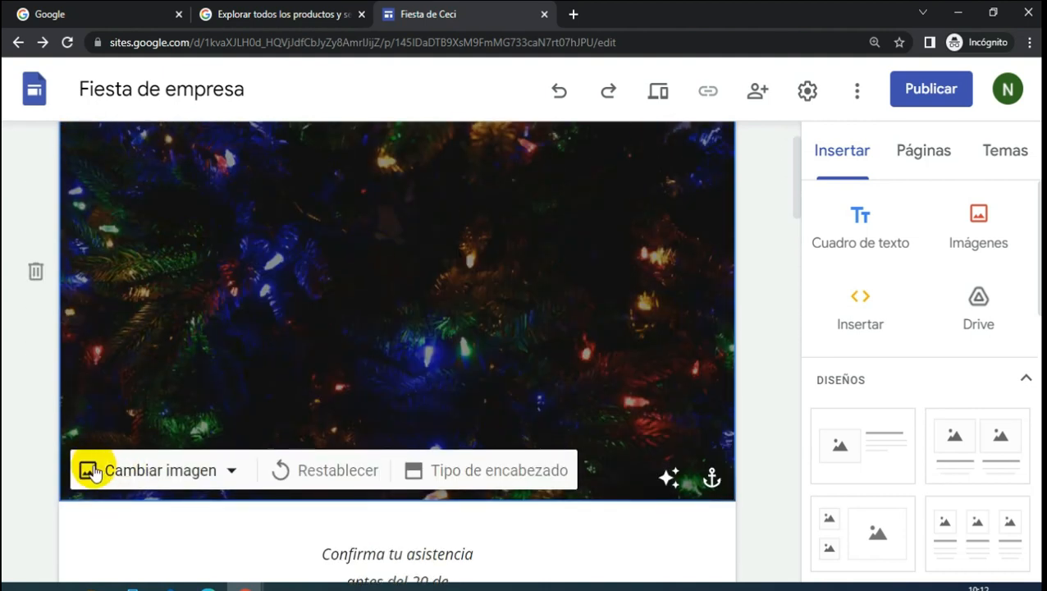
click(133, 471)
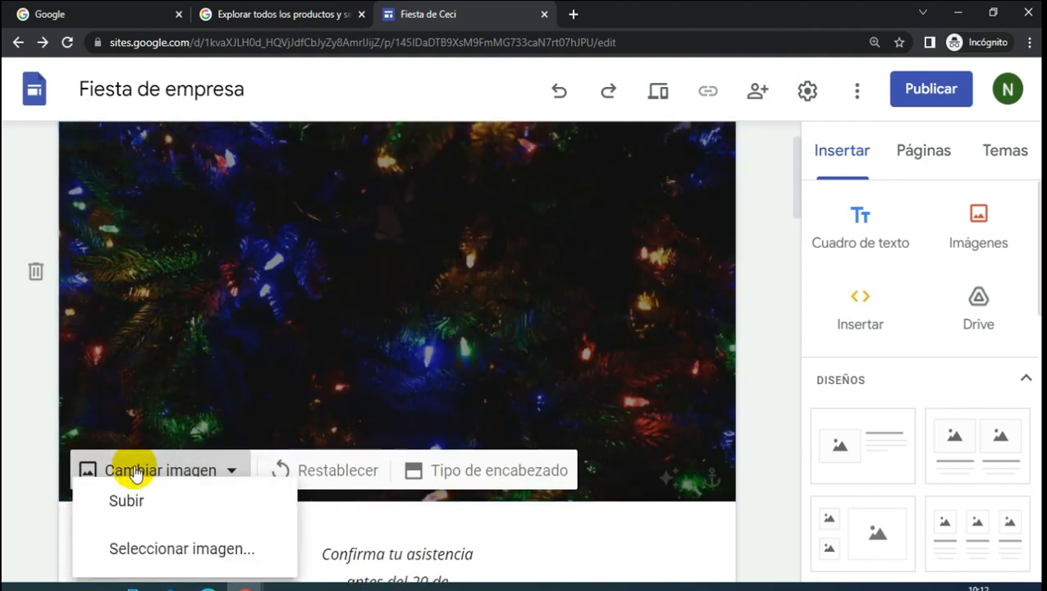
click(141, 527)
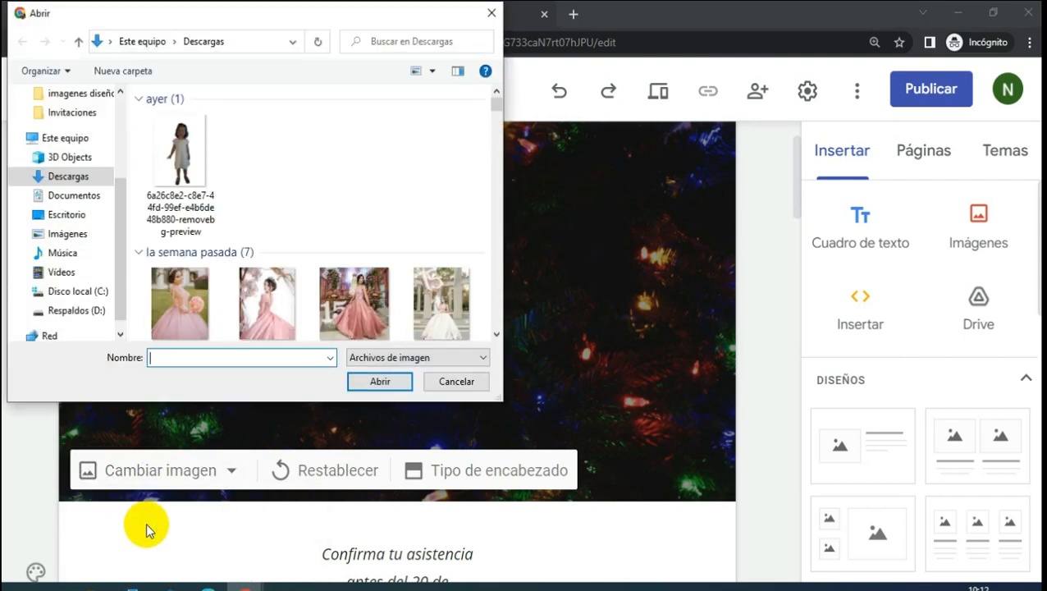
scroll(432, 188, down, 1)
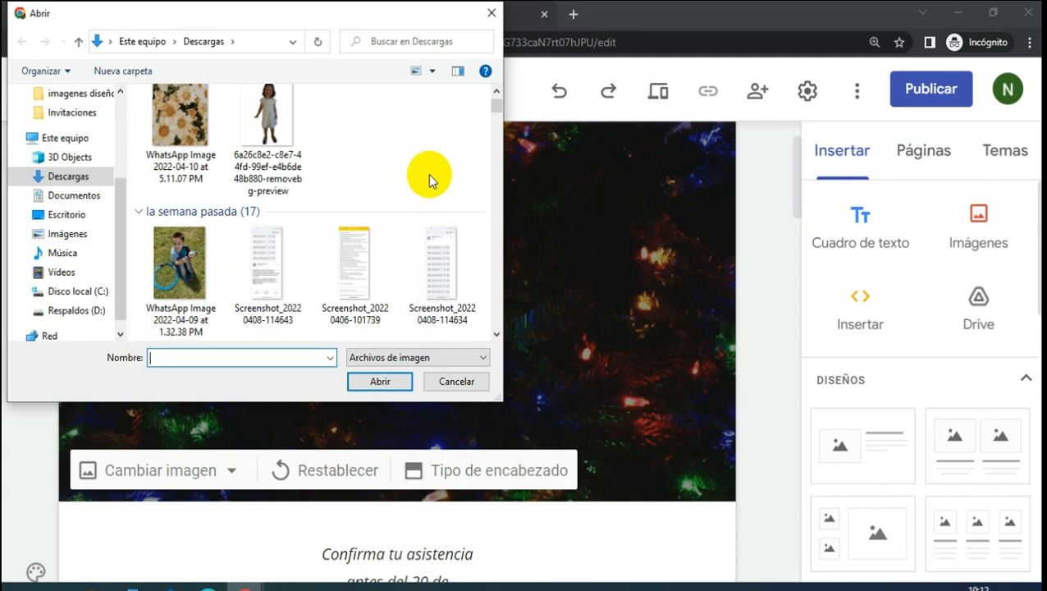
scroll(339, 176, down, 3)
click(462, 293)
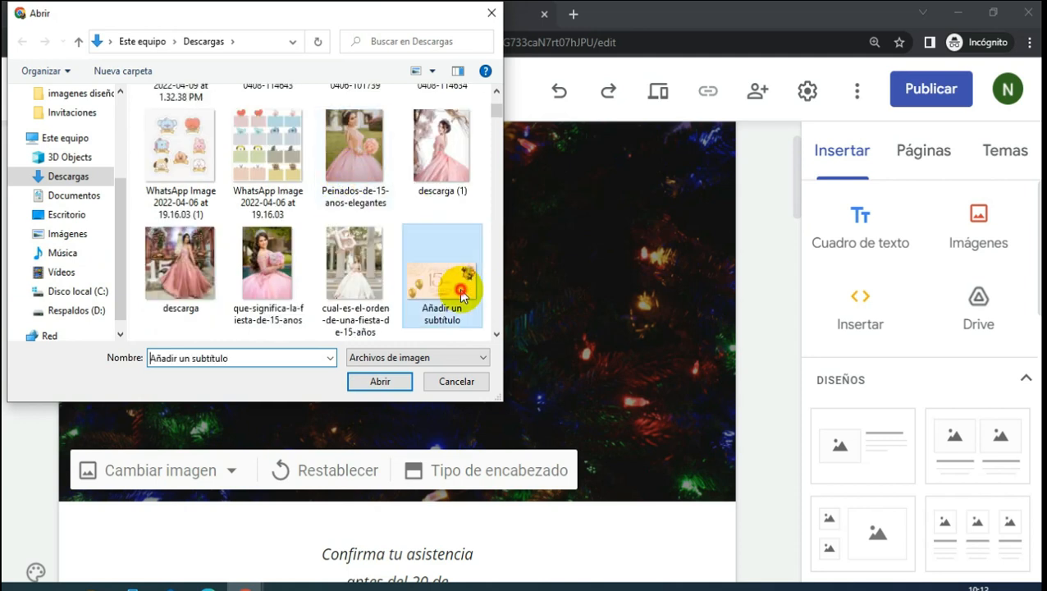
click(384, 383)
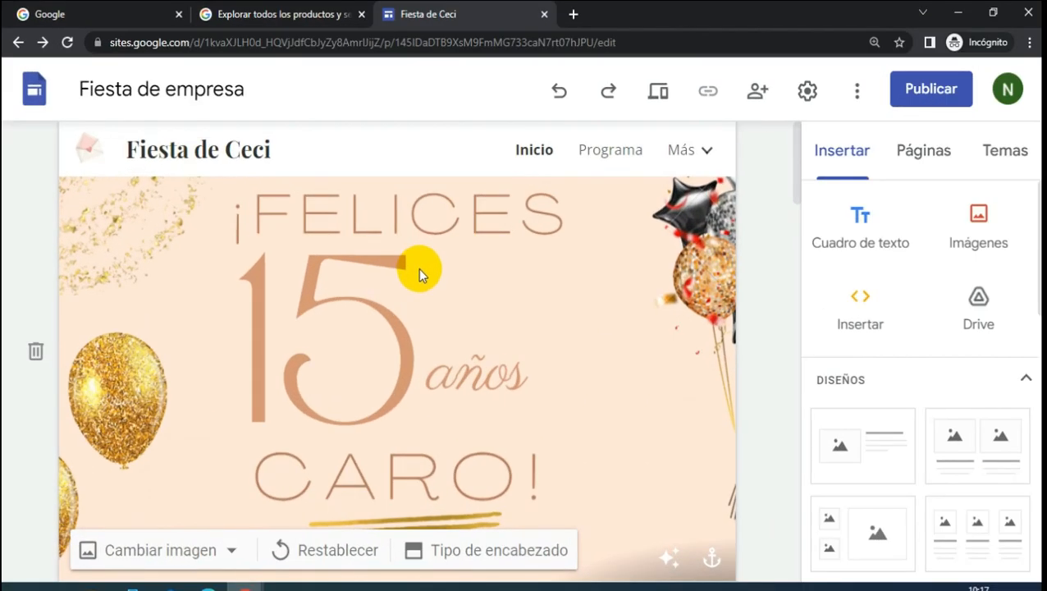
- Insert a text box below the header with the word "Faltan" and give it the Encabezado style
scroll(417, 271, down, 3)
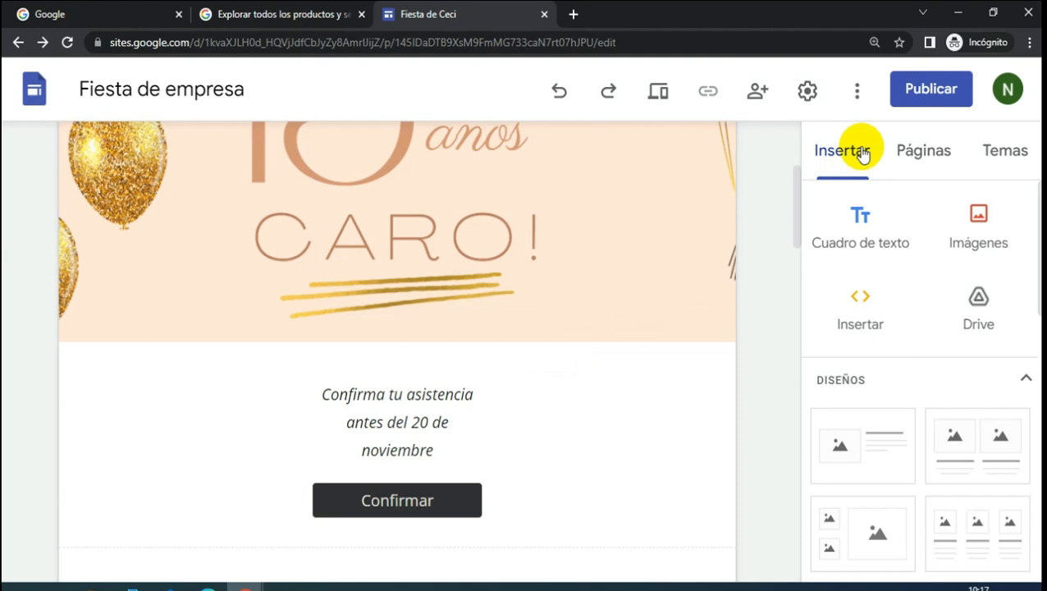
click(859, 218)
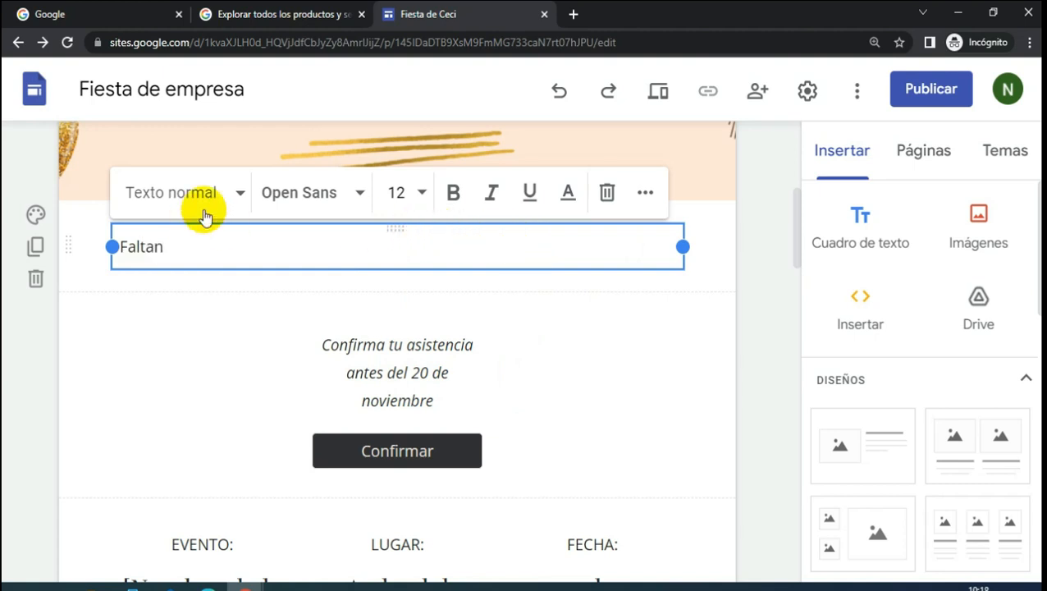
click(220, 202)
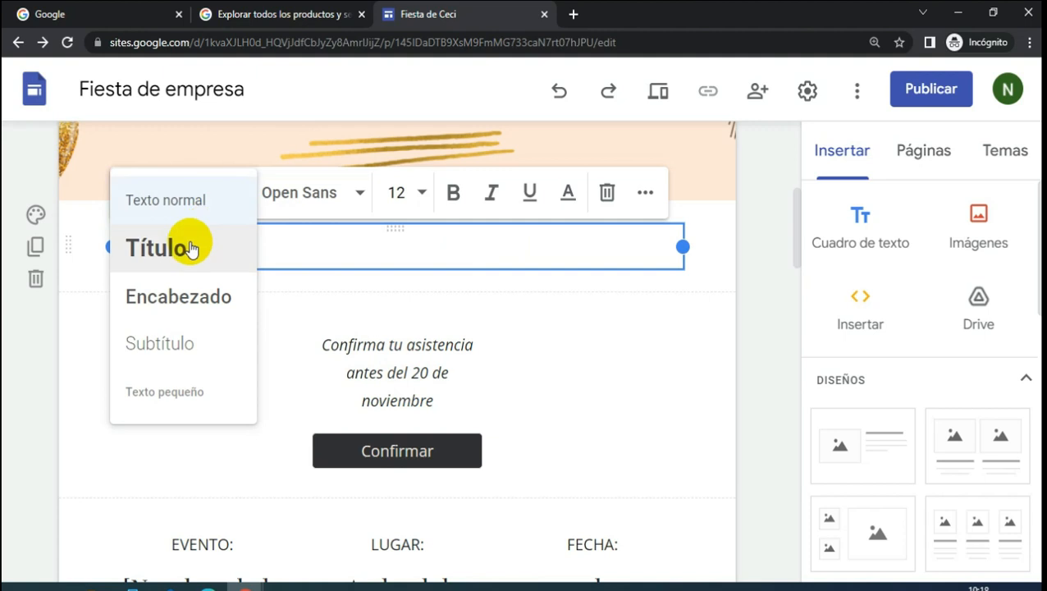
click(194, 294)
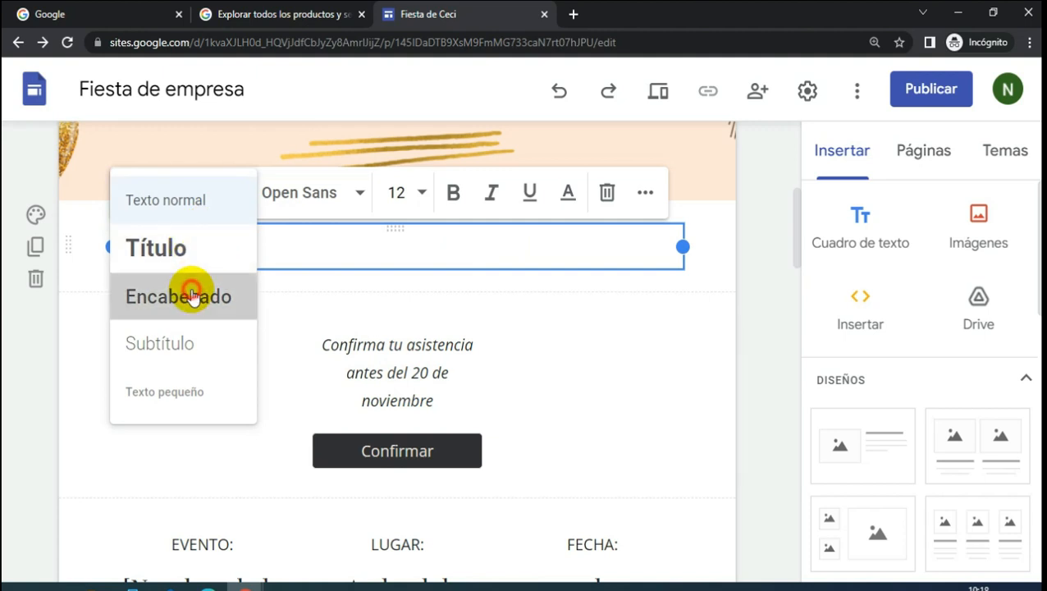
- Try the Amatic SC font on the word "Faltan", and set its font to Caveat Normal
drag(246, 253, 105, 252)
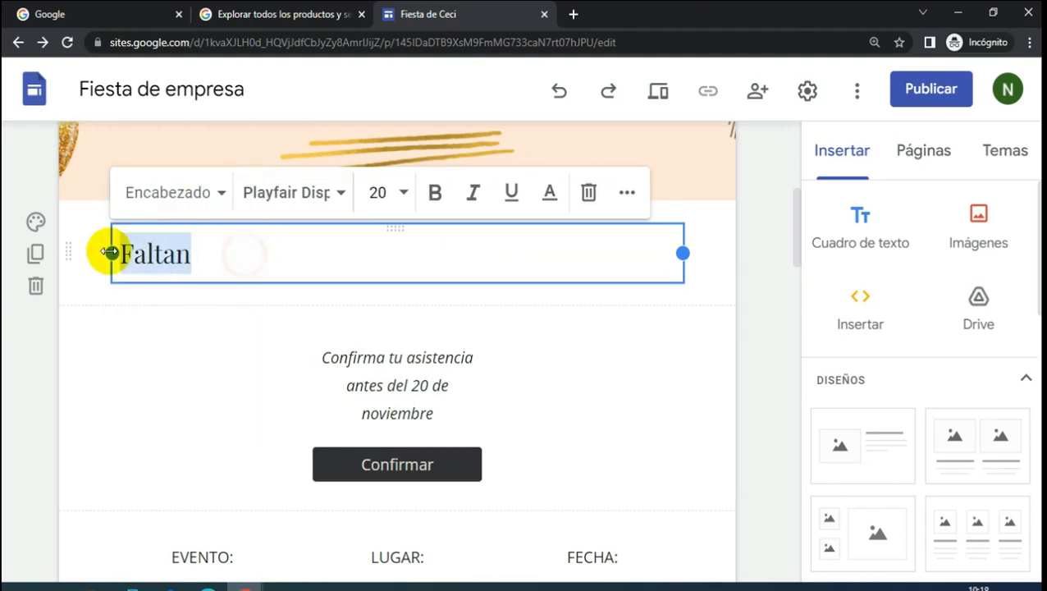
click(287, 193)
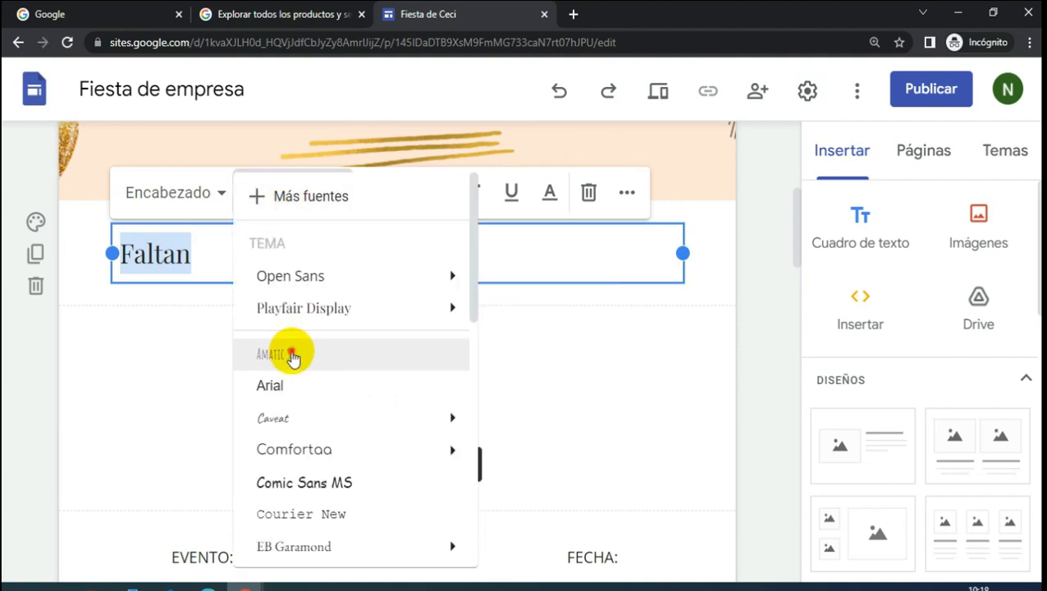
click(293, 359)
click(269, 206)
scroll(297, 361, down, 1)
mouse_move(297, 374)
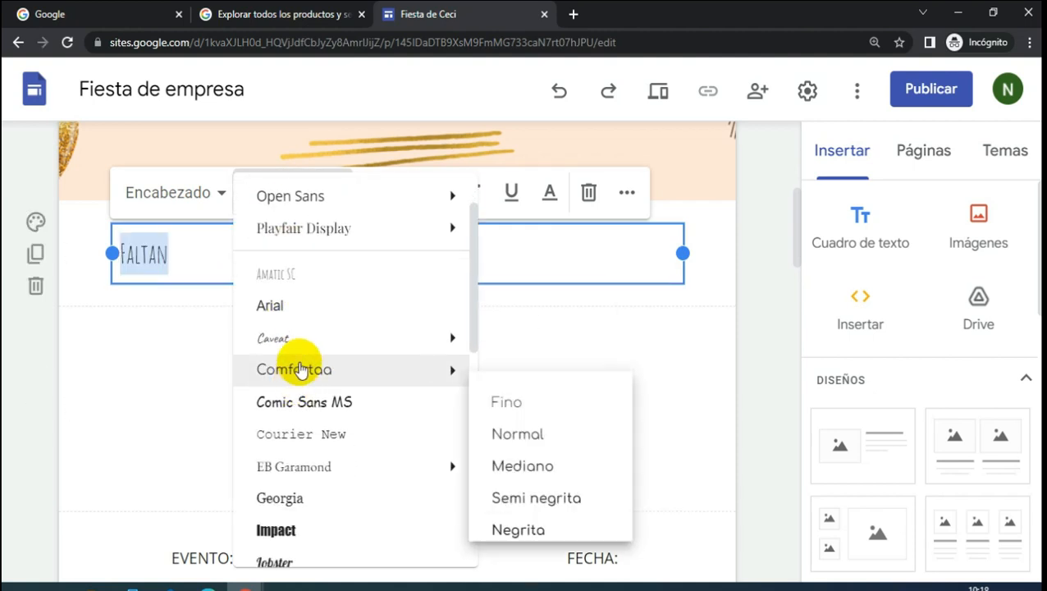
click(393, 315)
click(277, 201)
mouse_move(292, 421)
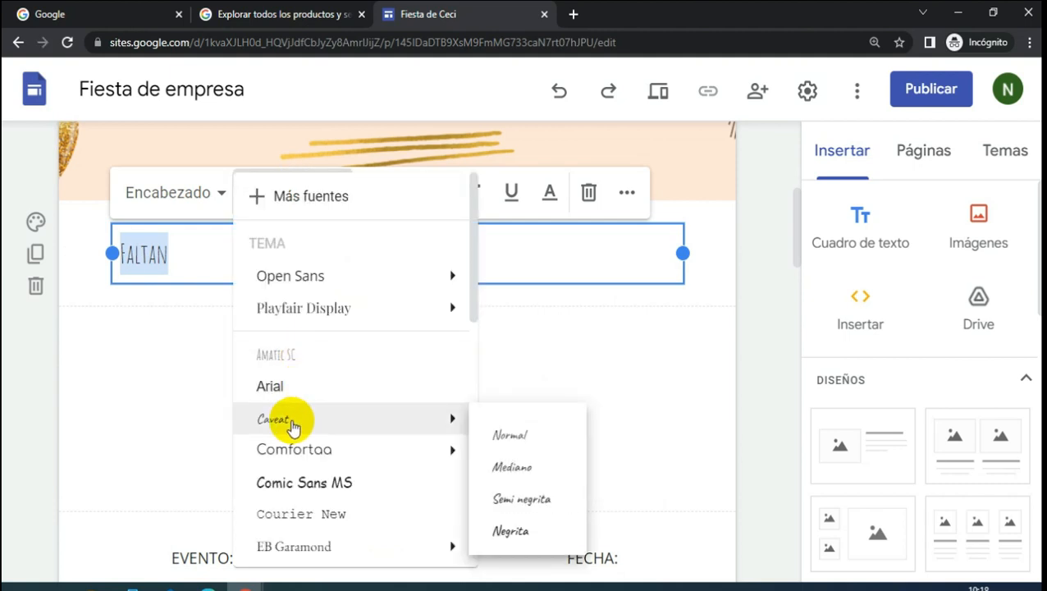
click(537, 439)
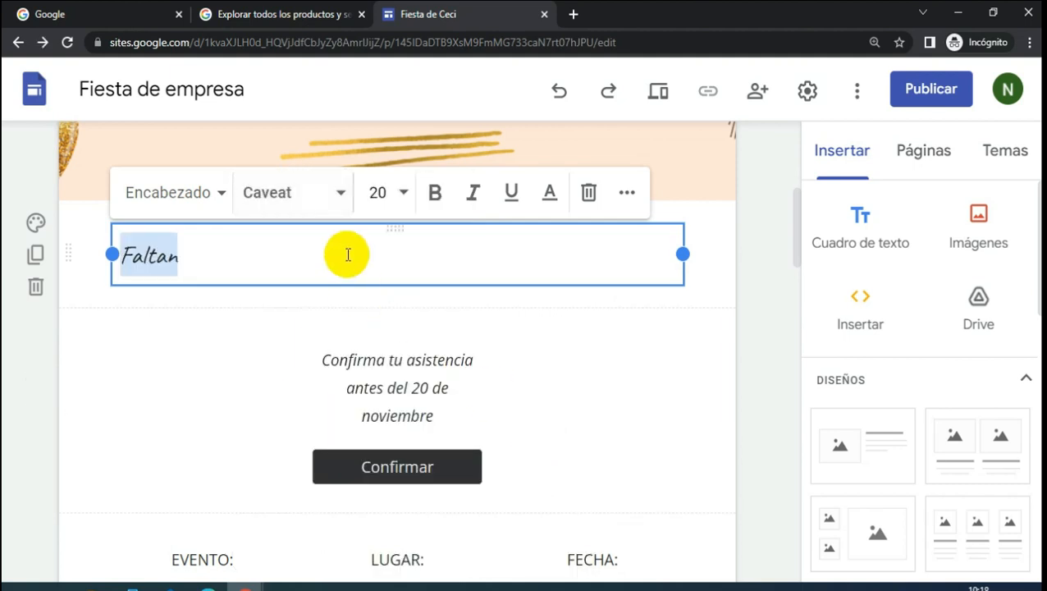
- Increase the font size of the word "Faltan", trying 24 and settling on 30
click(397, 201)
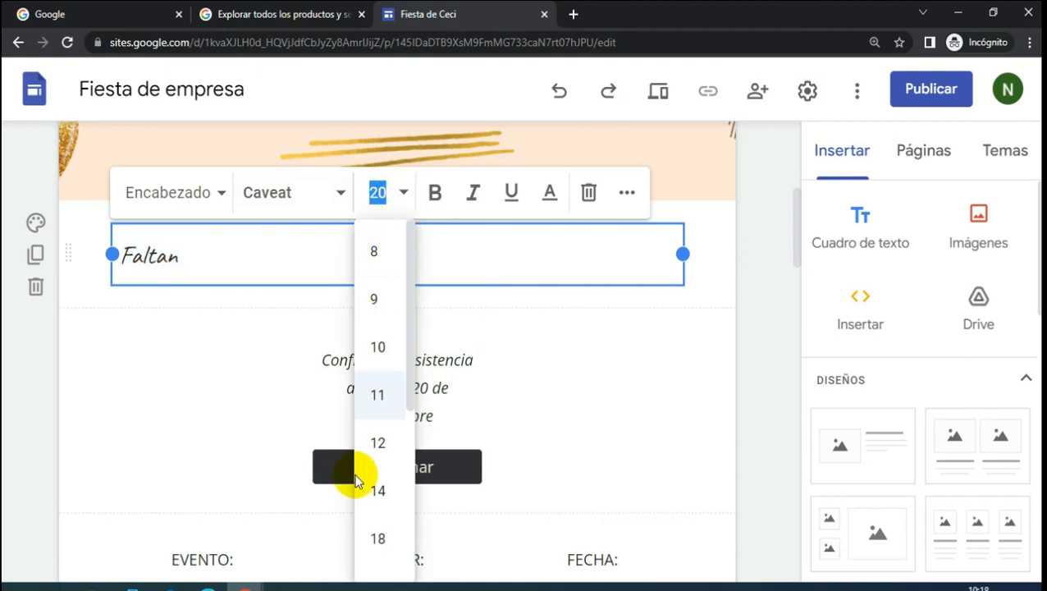
scroll(358, 480, down, 3)
click(379, 423)
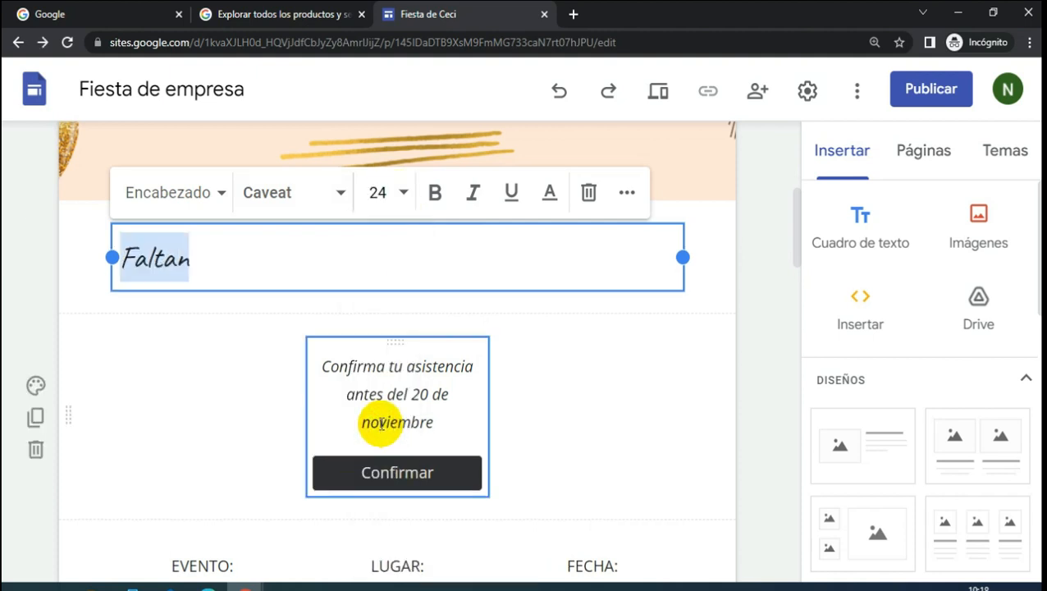
click(388, 191)
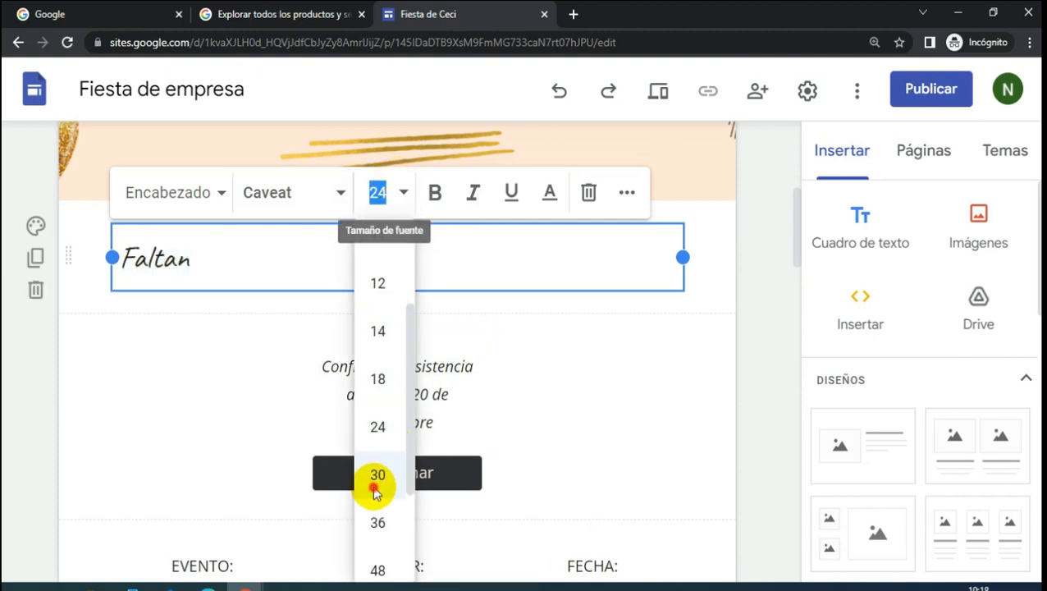
click(375, 490)
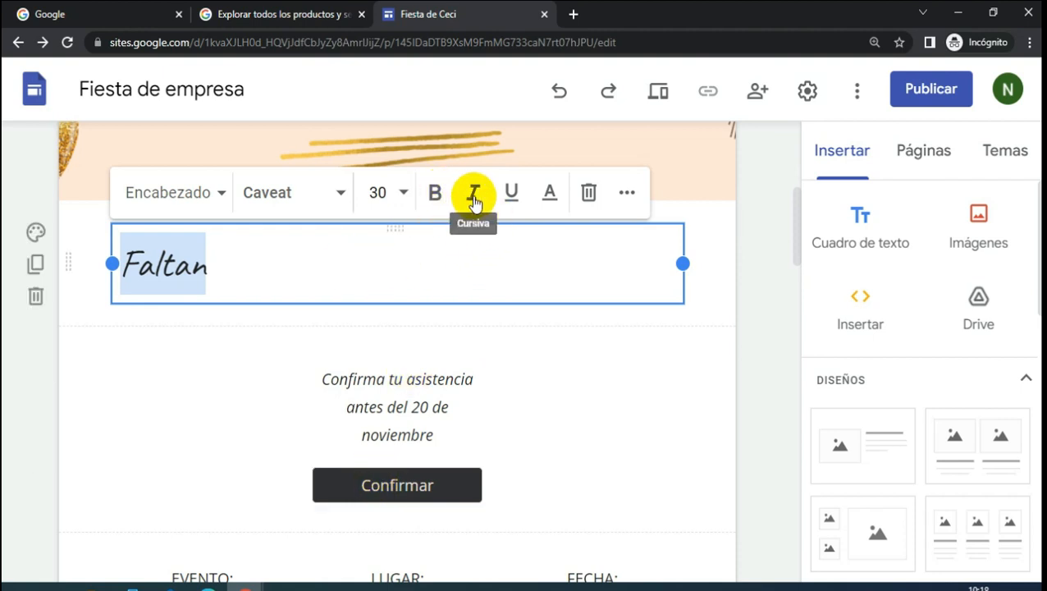
- Colour the word "Faltan" salmon pink and centre it in its text box
click(553, 194)
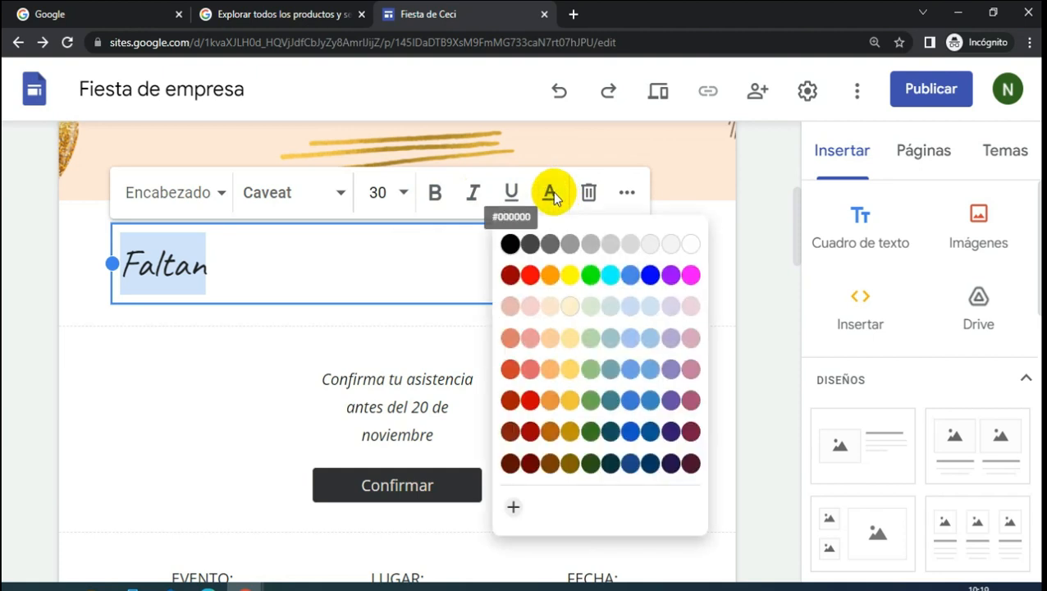
click(532, 338)
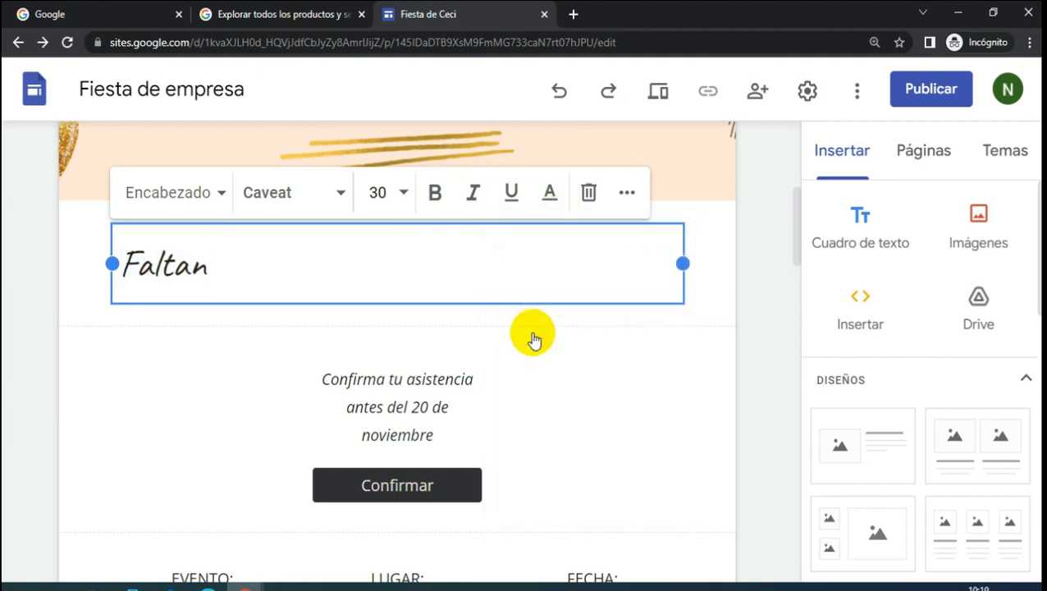
click(626, 192)
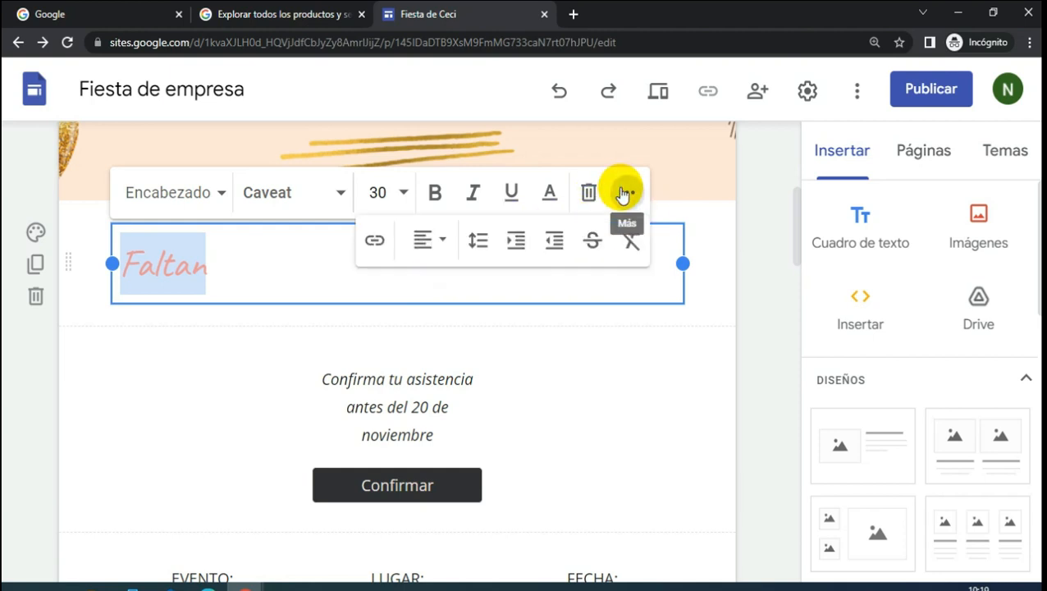
click(425, 245)
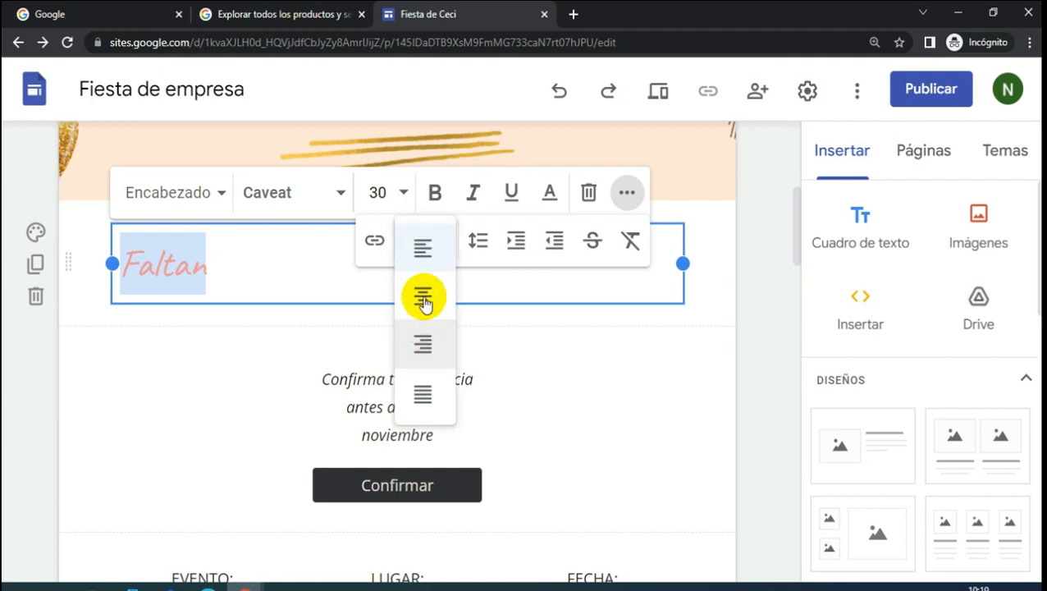
click(424, 294)
click(695, 278)
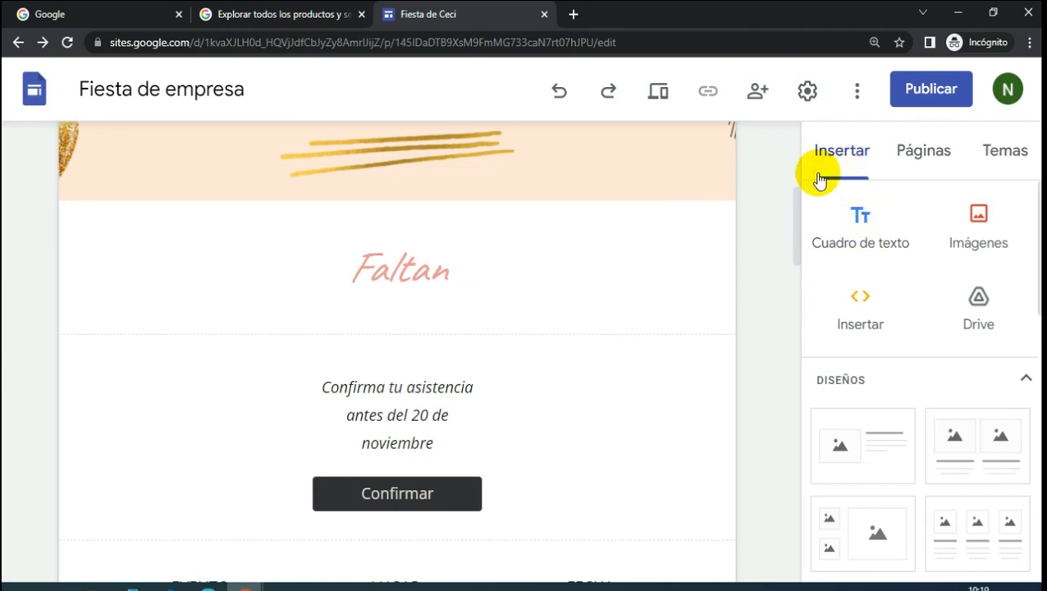
- Start a web embed by code and paste the copied countdown HTML into it
click(856, 297)
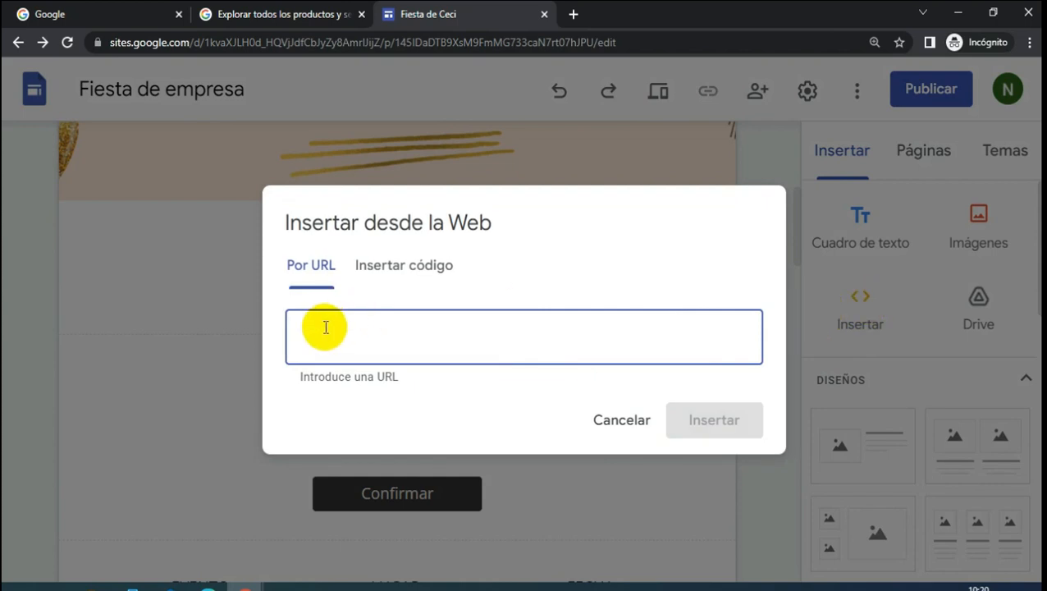
click(391, 267)
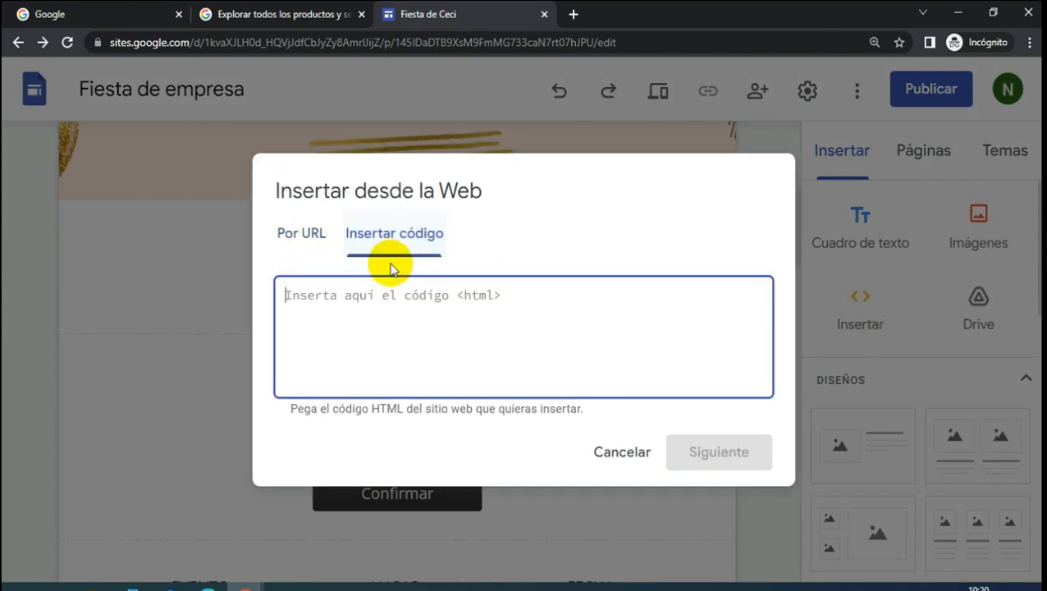
click(351, 309)
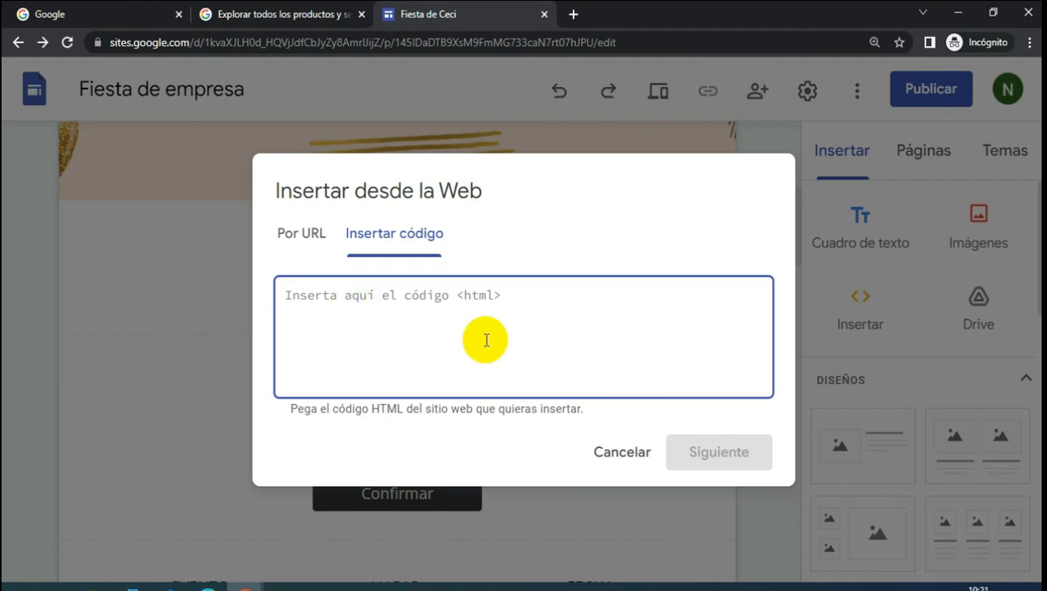
right_click(301, 300)
click(344, 428)
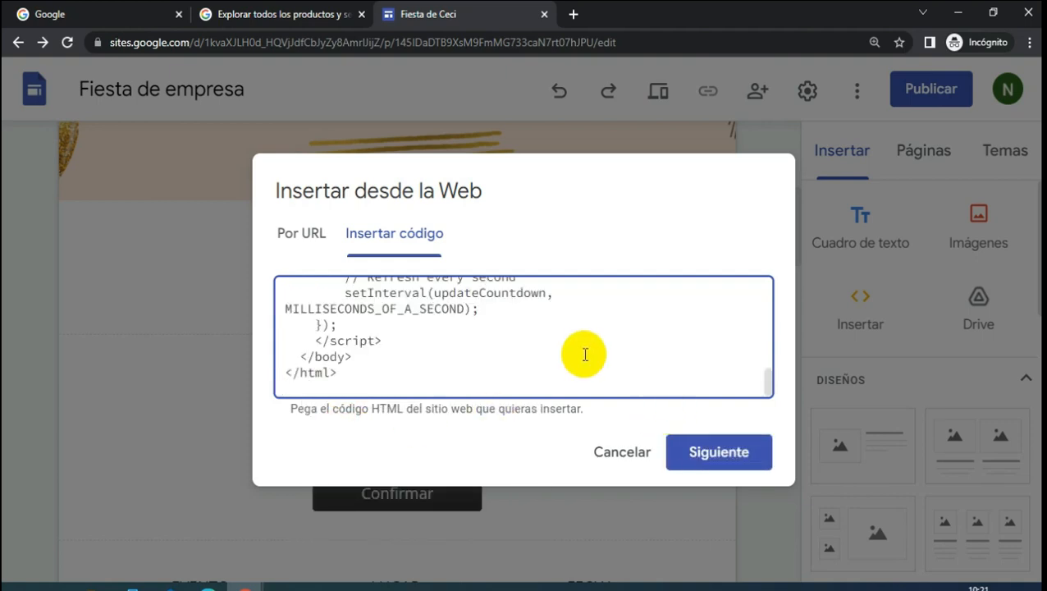
- Review the td style at the start of the countdown code: text colour, font size, font family and alignment
scroll(530, 354, up, 1)
scroll(531, 355, up, 15)
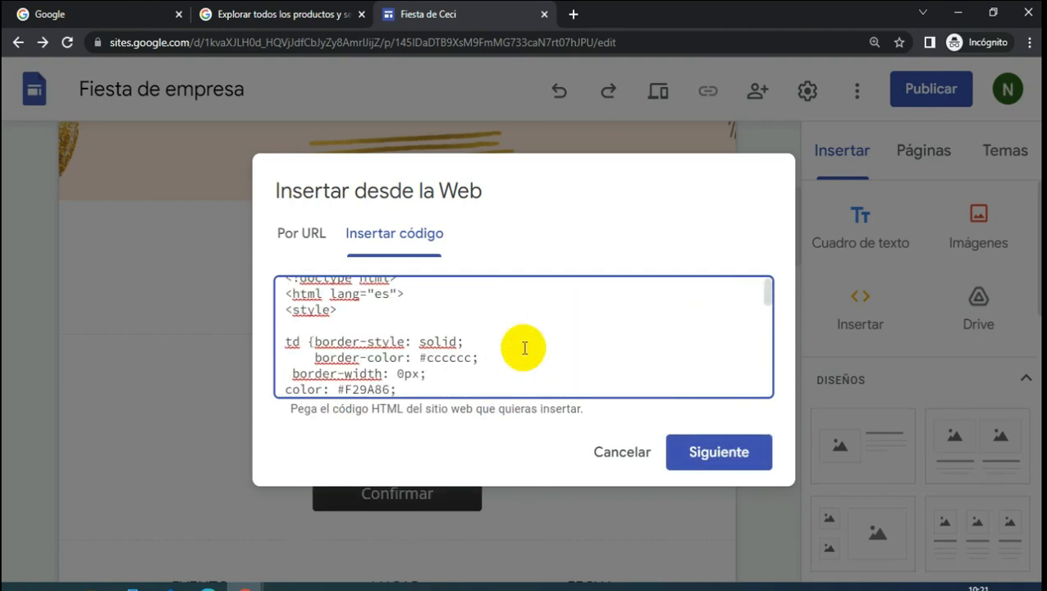
scroll(472, 356, down, 1)
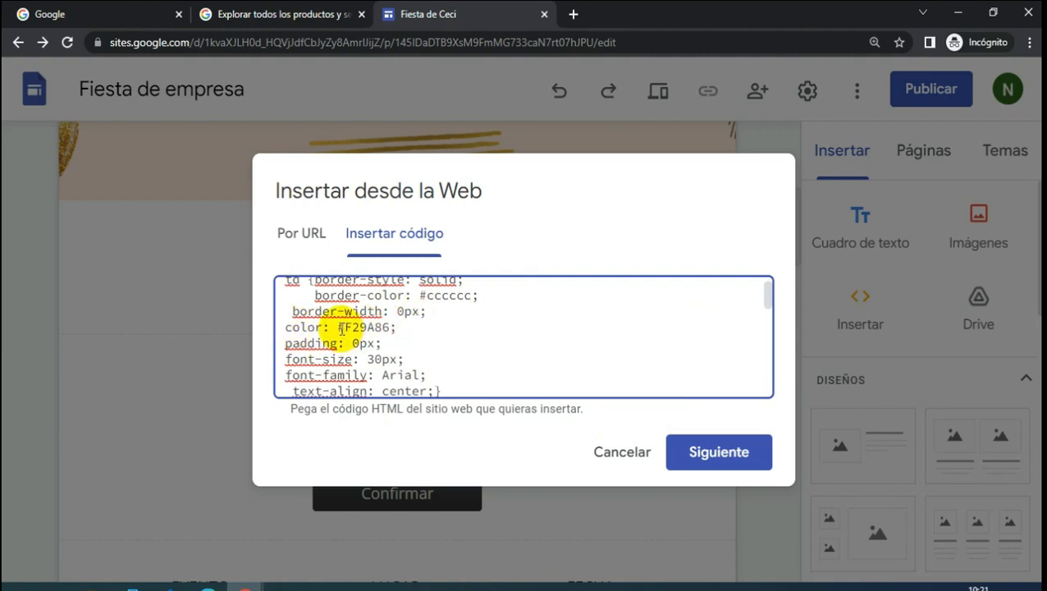
drag(339, 329, 387, 331)
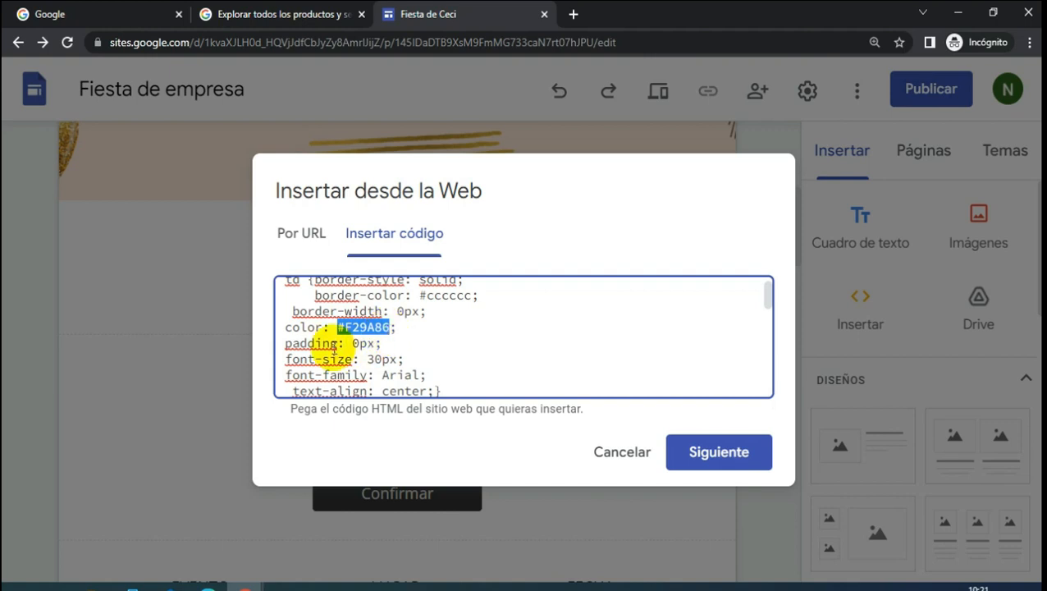
click(368, 359)
drag(367, 358, 383, 358)
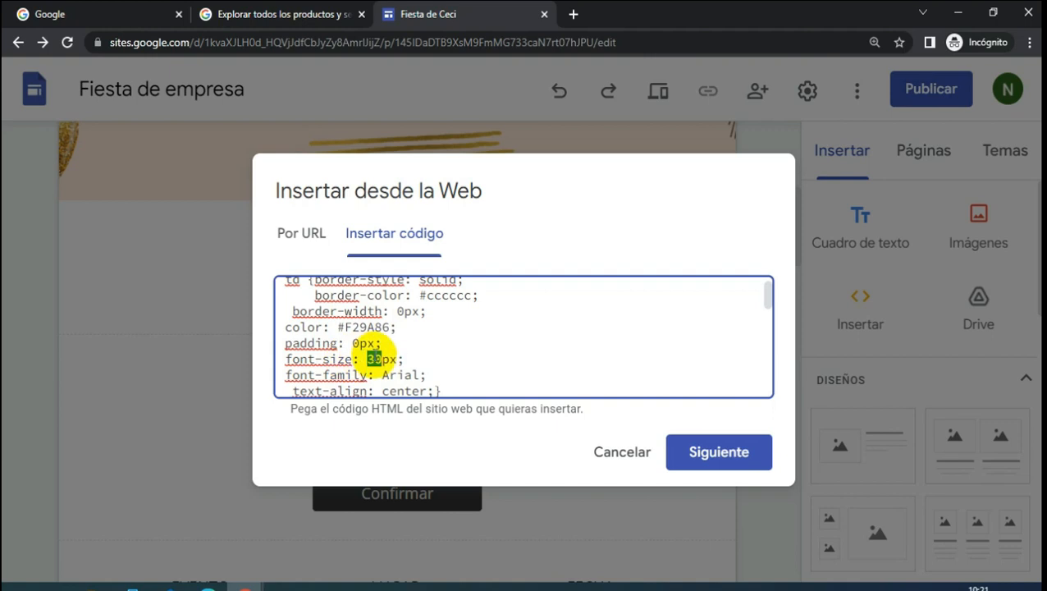
scroll(392, 357, down, 2)
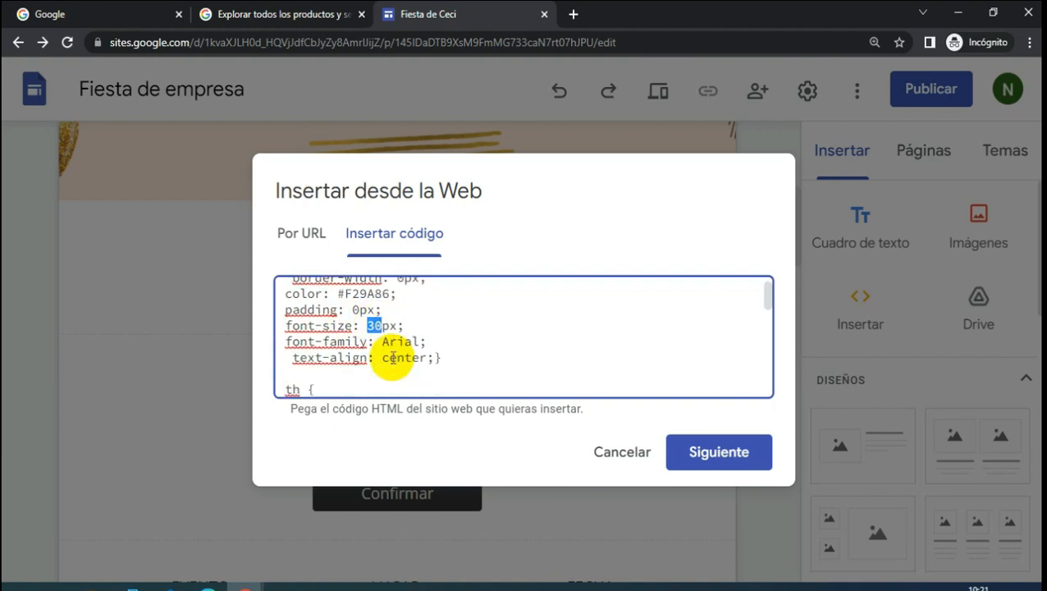
drag(423, 295, 388, 296)
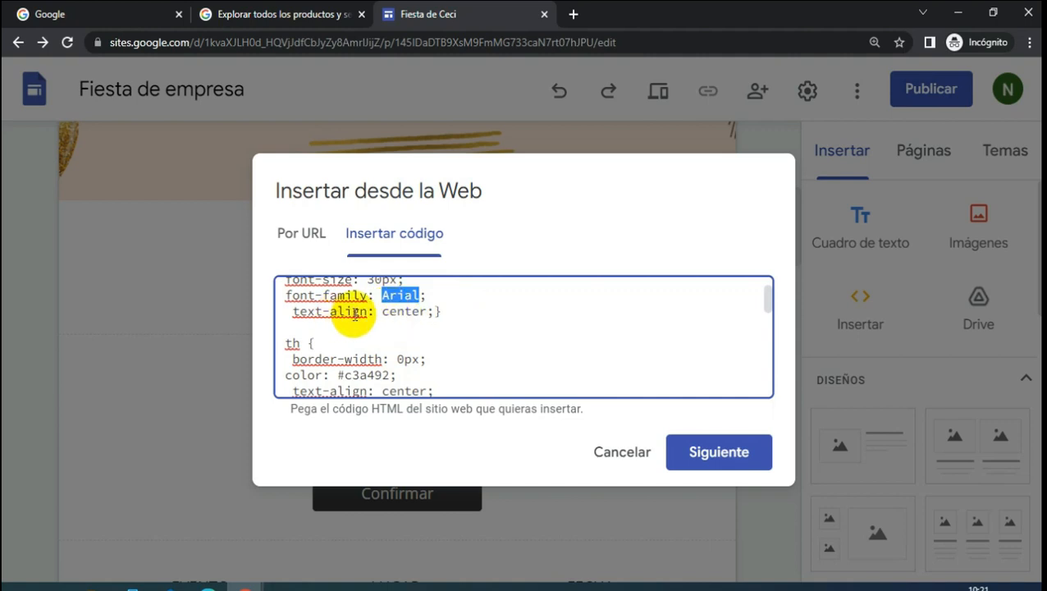
click(381, 312)
drag(381, 313, 428, 313)
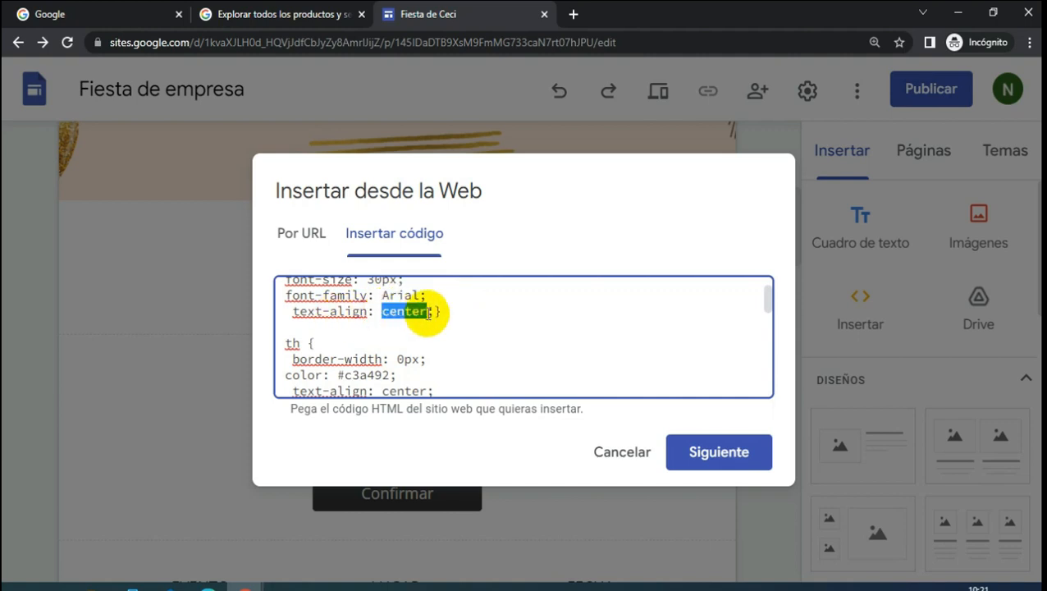
scroll(416, 325, up, 1)
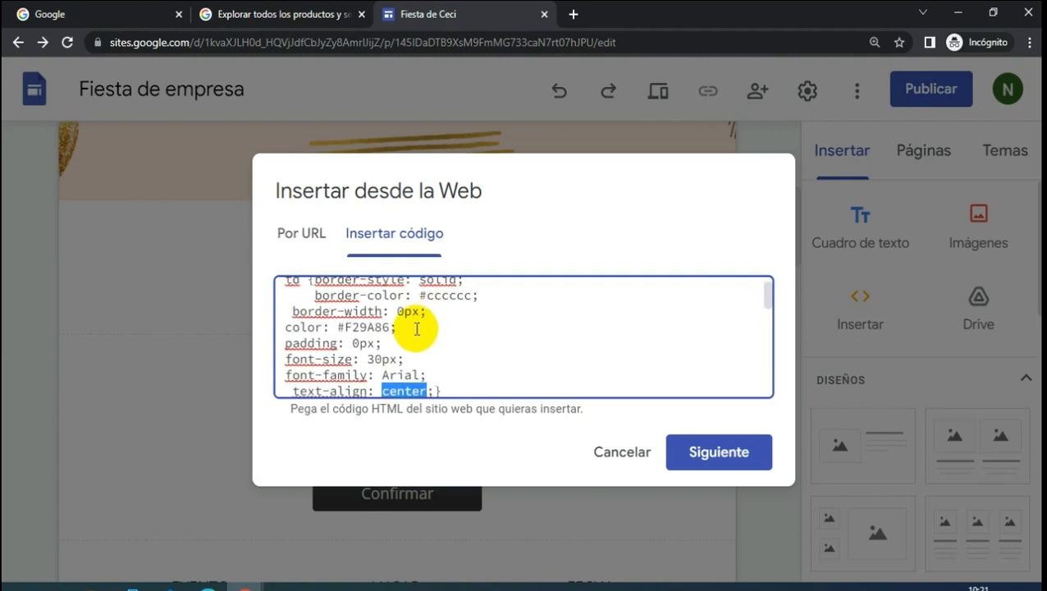
click(375, 359)
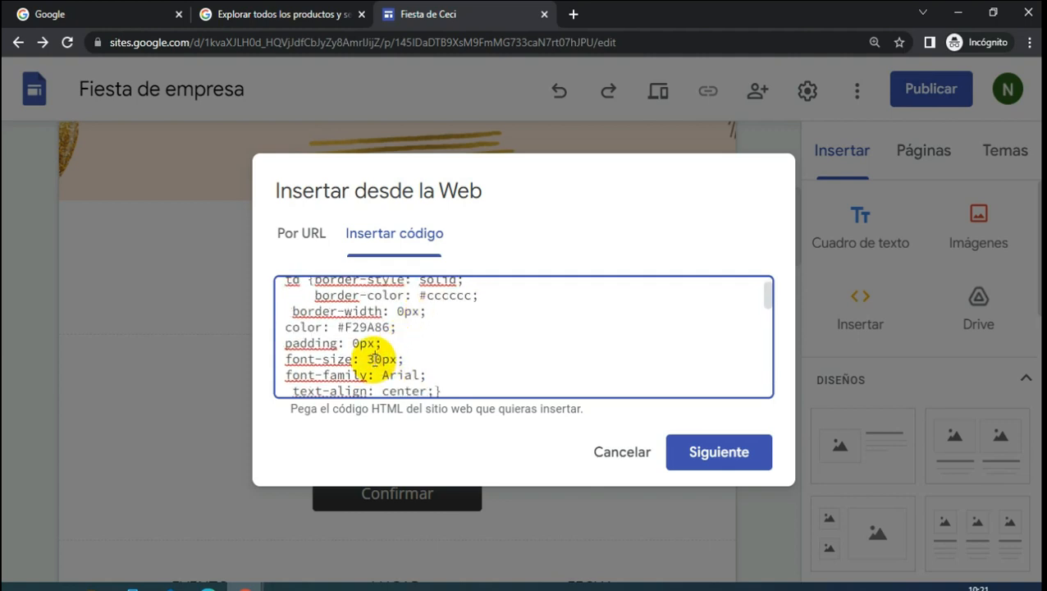
drag(391, 327, 346, 327)
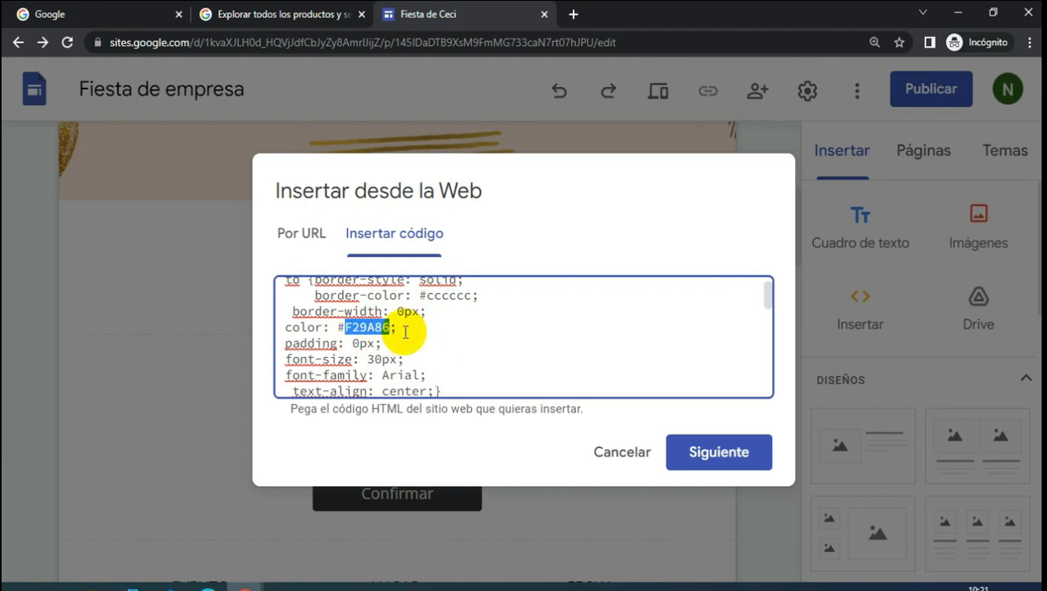
- Examine the th style and the month, day and year in the DATE_TARGET line of the countdown code
scroll(344, 334, down, 5)
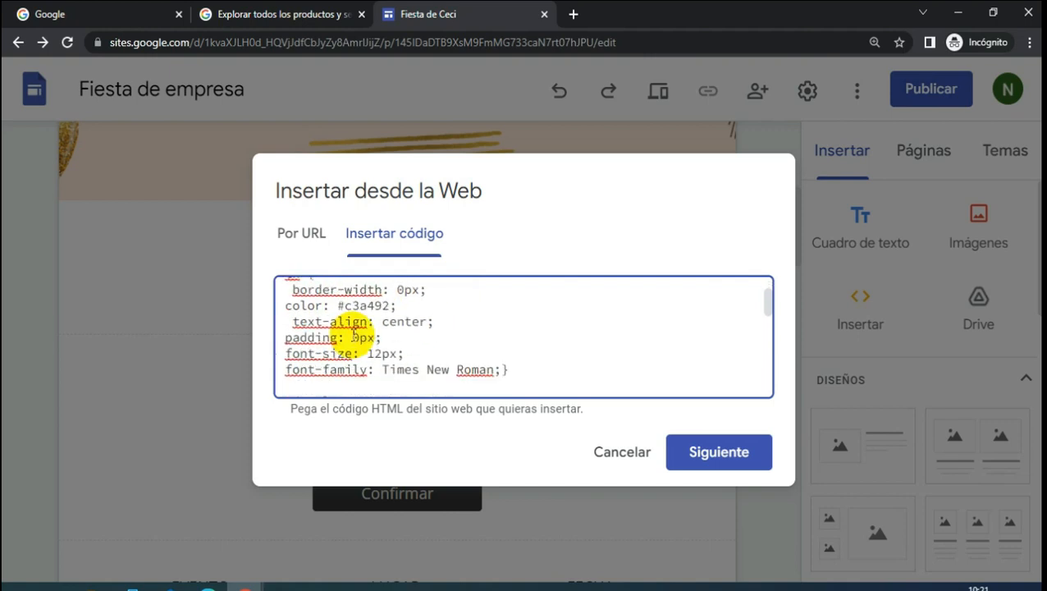
scroll(355, 334, down, 6)
scroll(357, 334, down, 4)
scroll(414, 338, up, 1)
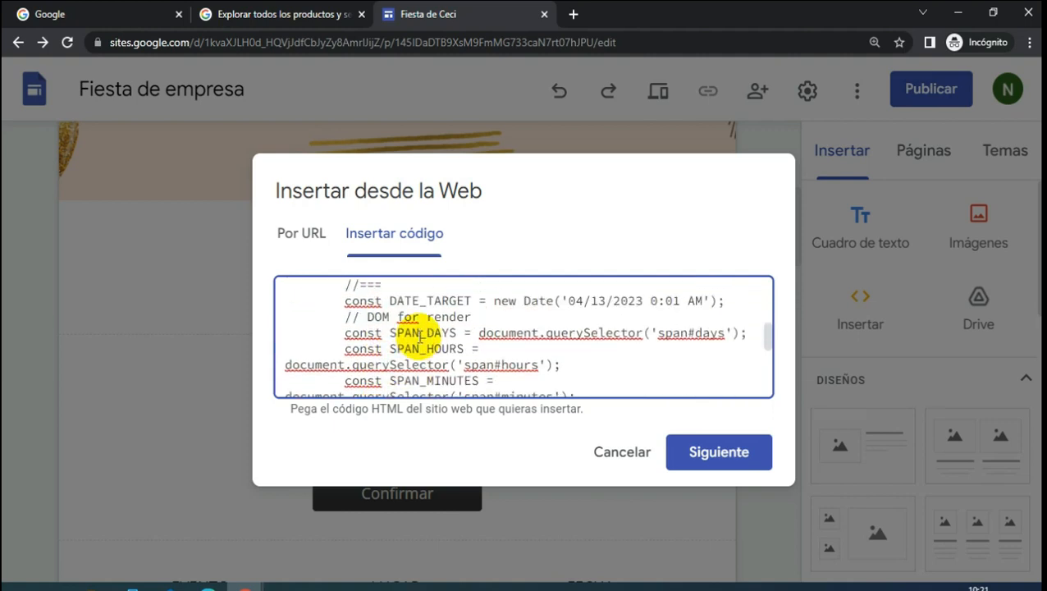
scroll(420, 338, up, 2)
drag(343, 358, 470, 358)
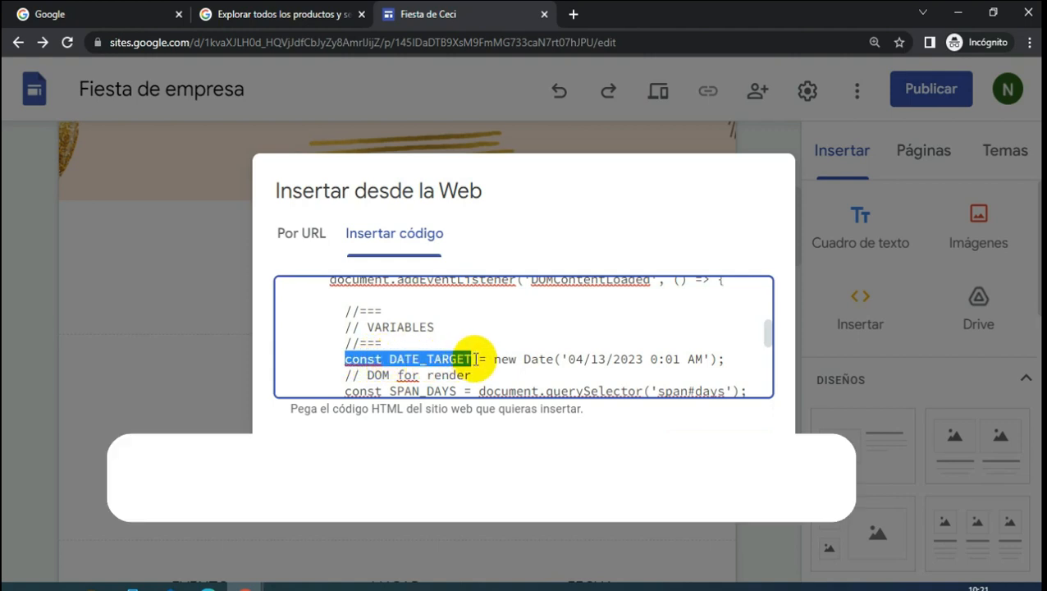
click(492, 359)
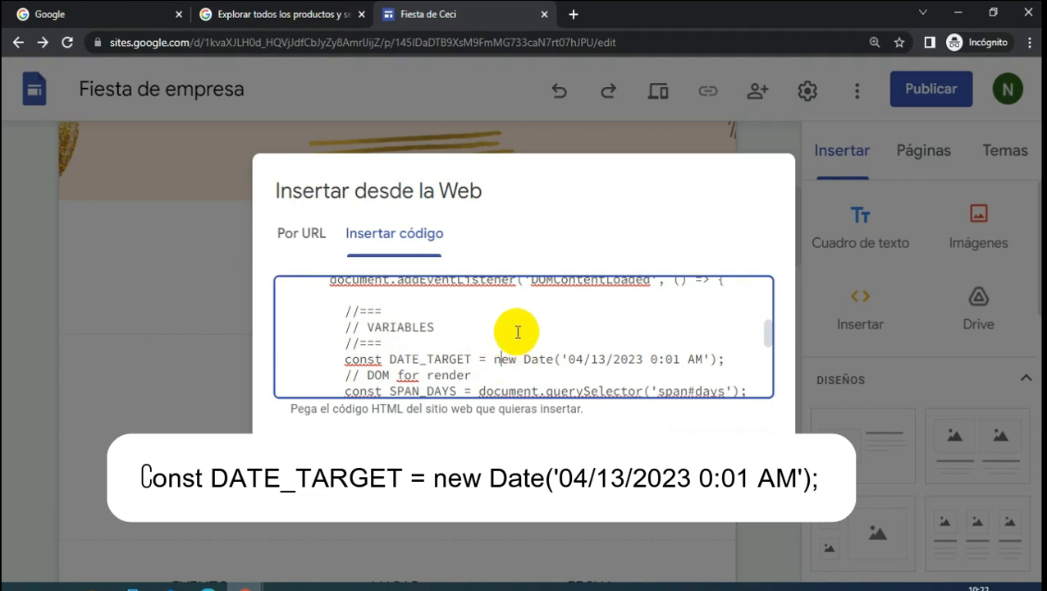
click(570, 359)
drag(570, 360, 580, 362)
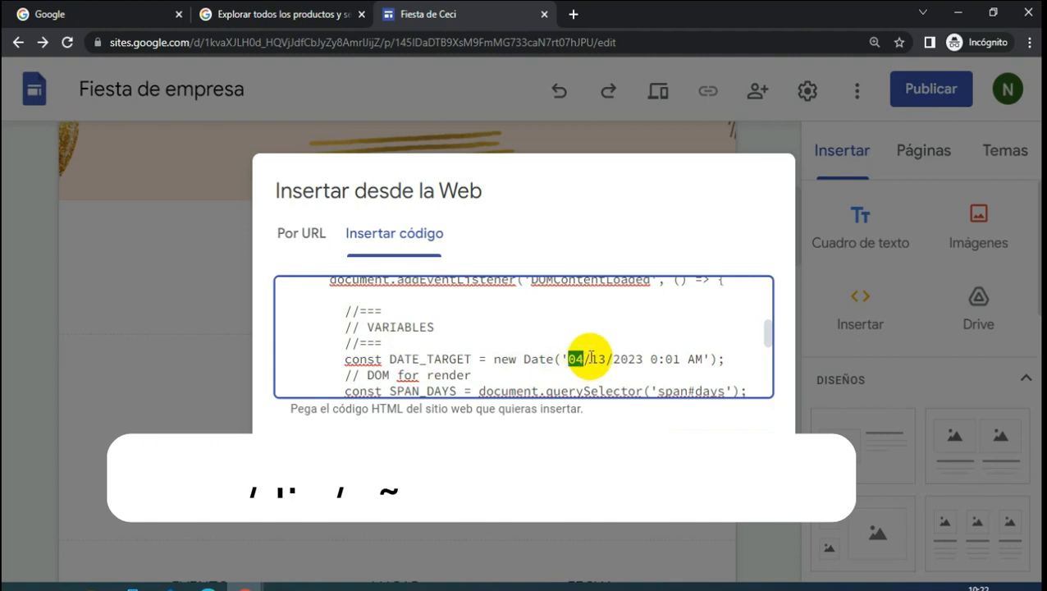
drag(590, 359, 604, 361)
click(614, 359)
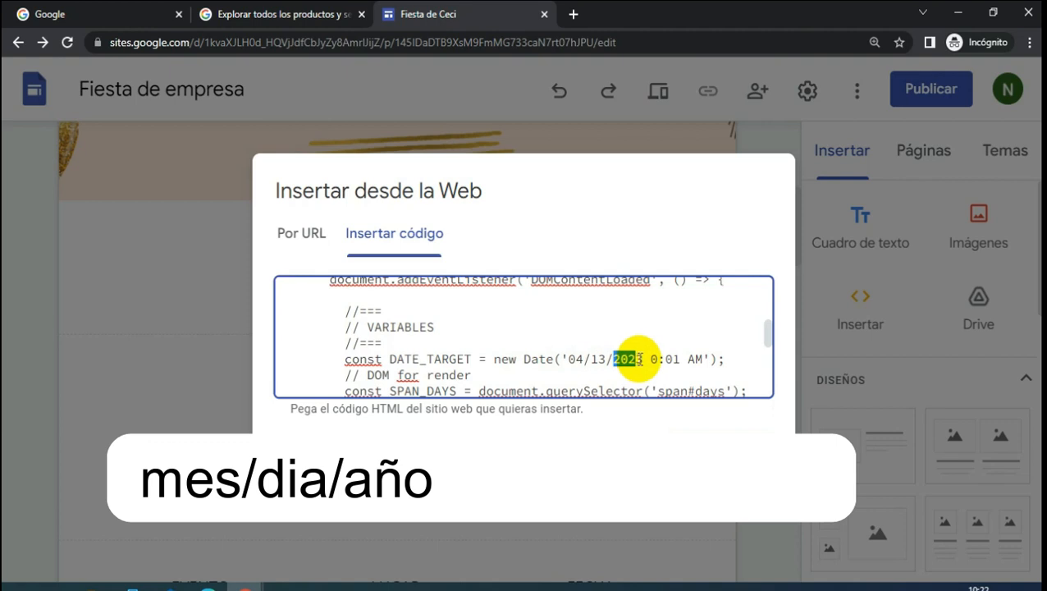
- Set the DATE_TARGET value in the countdown code to '04/29/2022 04:01 PM'
click(566, 359)
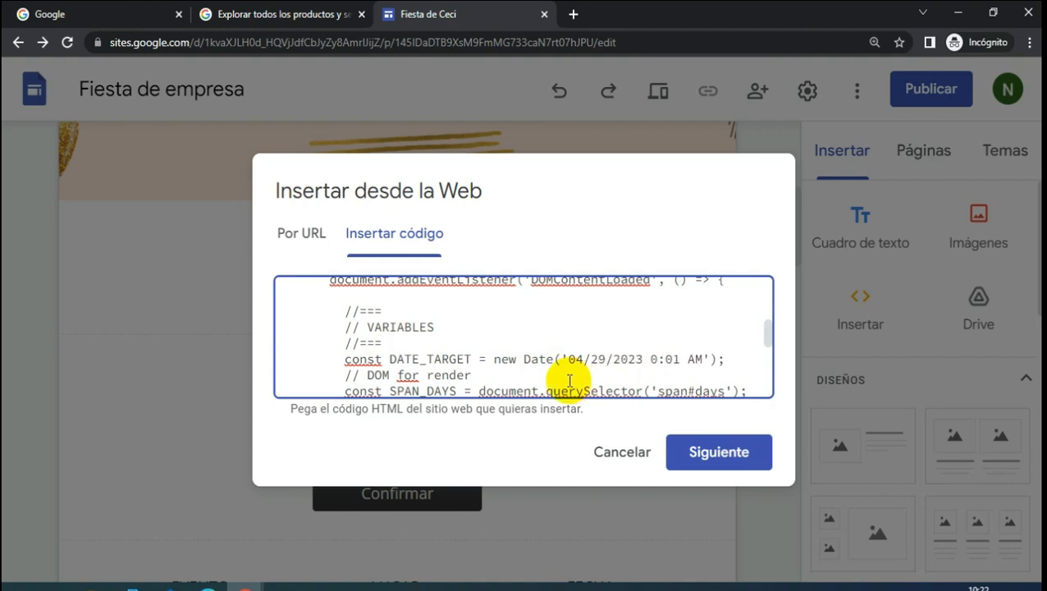
click(588, 369)
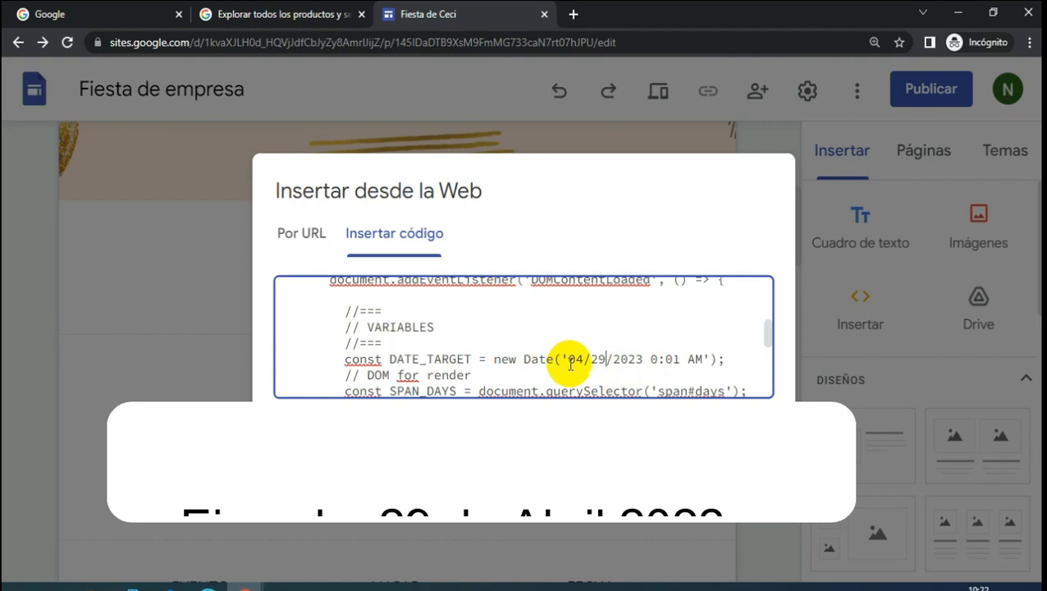
click(641, 359)
key(BackSpace)
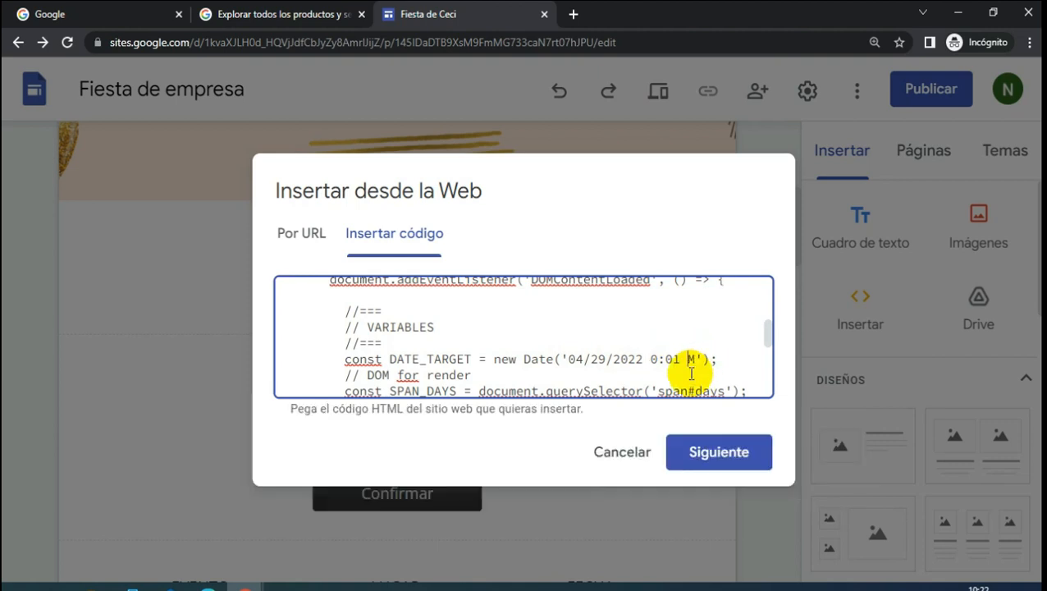
click(651, 361)
key(Delete)
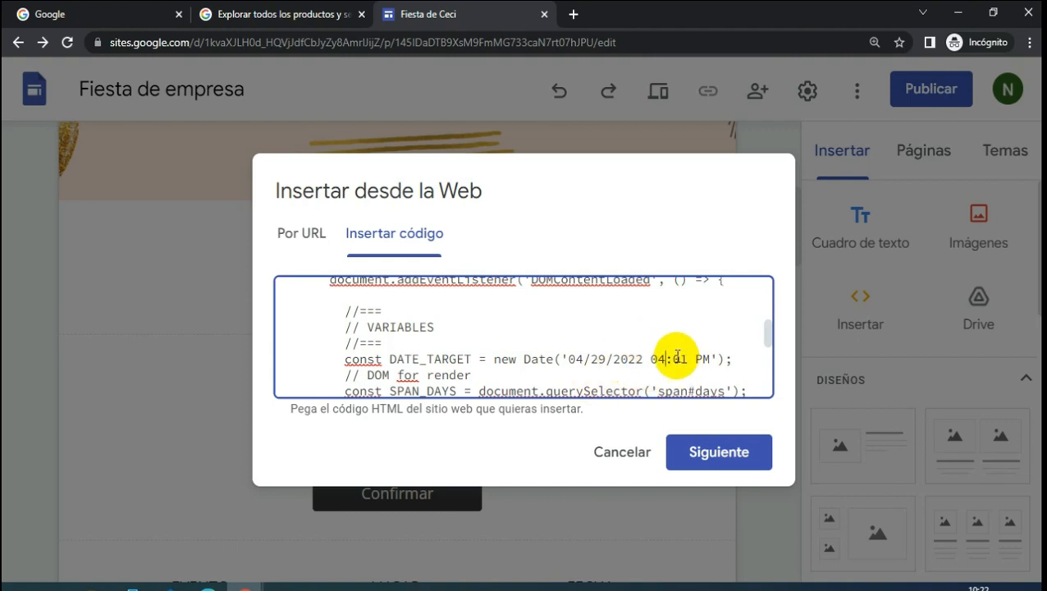
- Look through the rest of the countdown code and generate the preview of the embed
scroll(664, 349, down, 5)
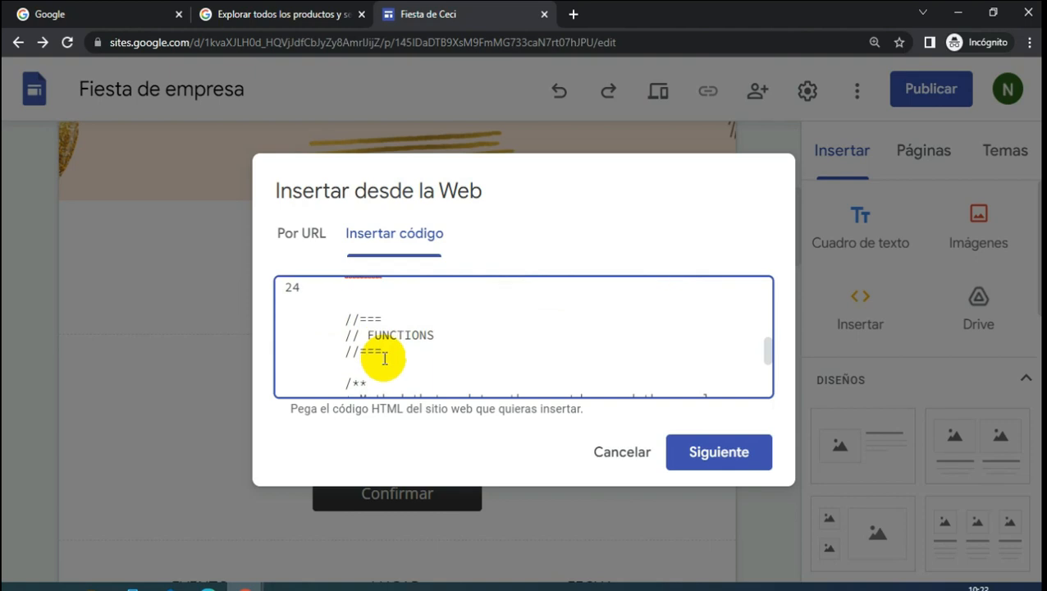
scroll(384, 358, down, 2)
click(729, 454)
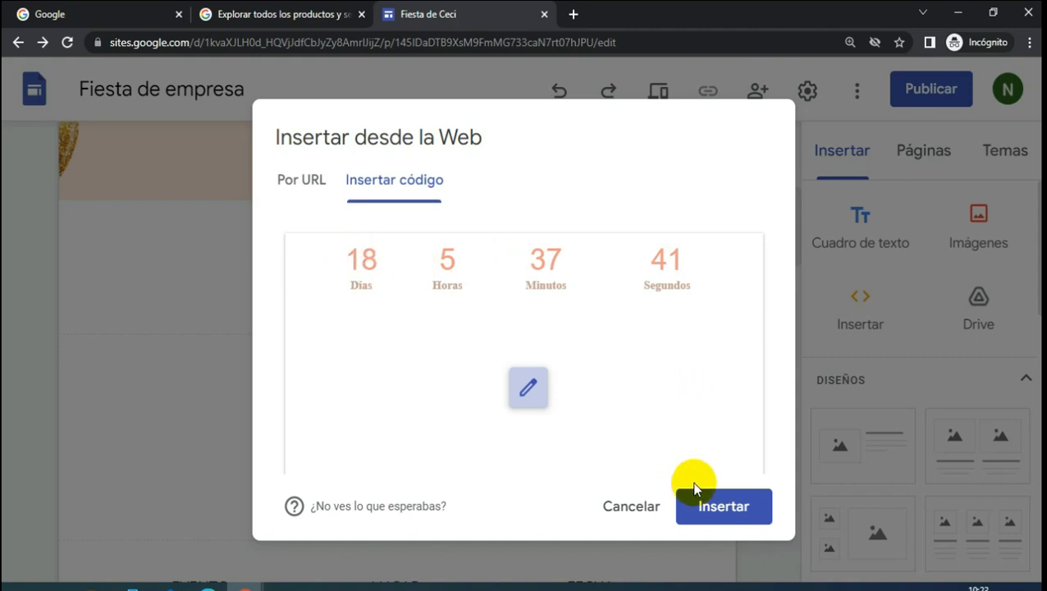
- Insert the countdown embed, shorten its frame to just below the time labels, and centre it under the Faltan heading
click(727, 508)
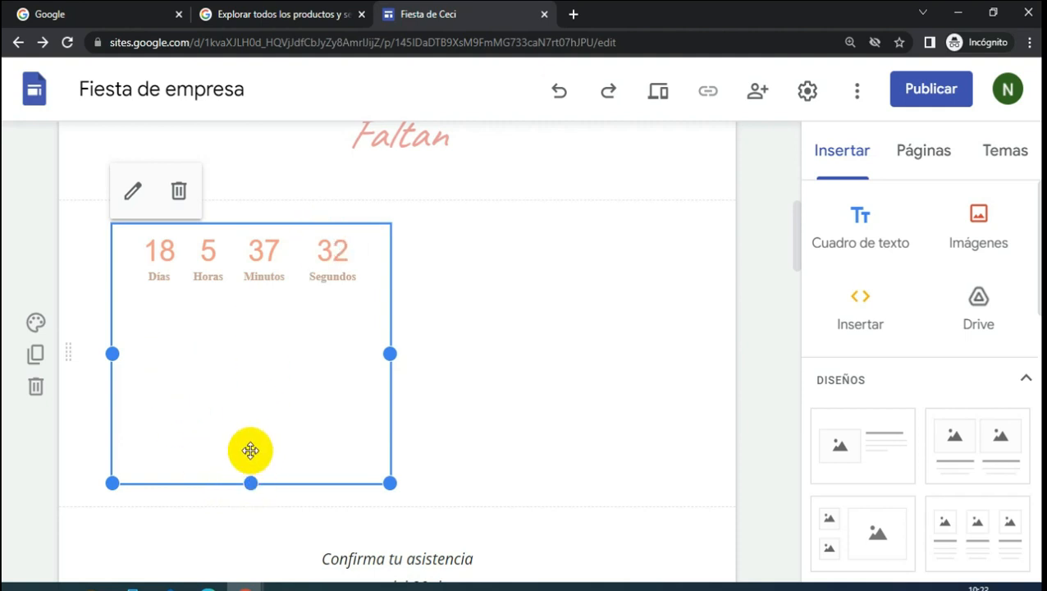
drag(250, 482, 258, 316)
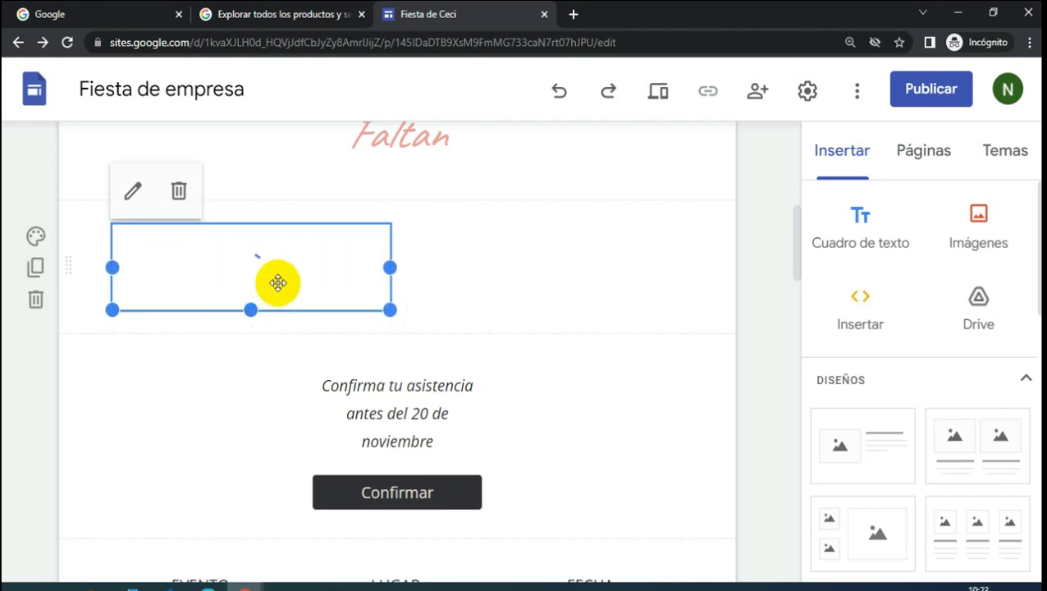
drag(274, 224, 413, 222)
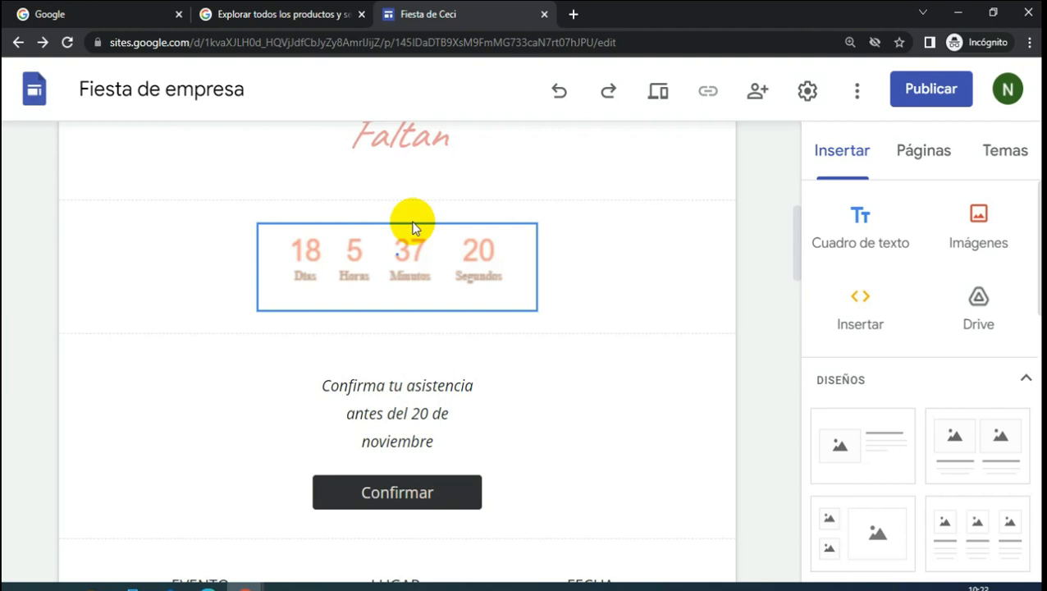
click(770, 292)
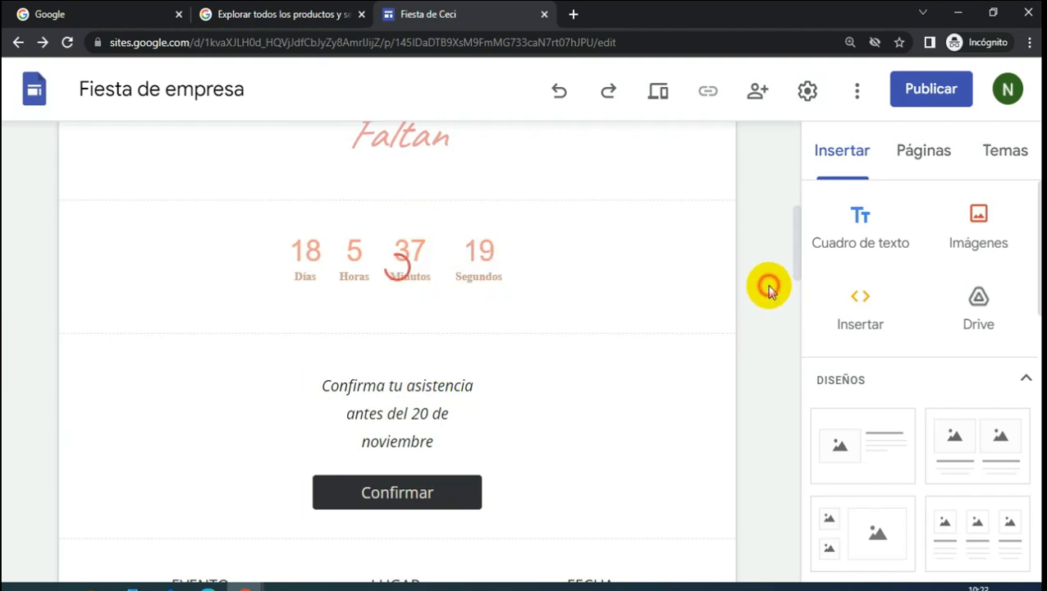
- Widen the countdown embed evenly on both sides, keeping it centred under the Faltan heading
scroll(709, 293, up, 1)
click(484, 311)
drag(486, 300, 435, 305)
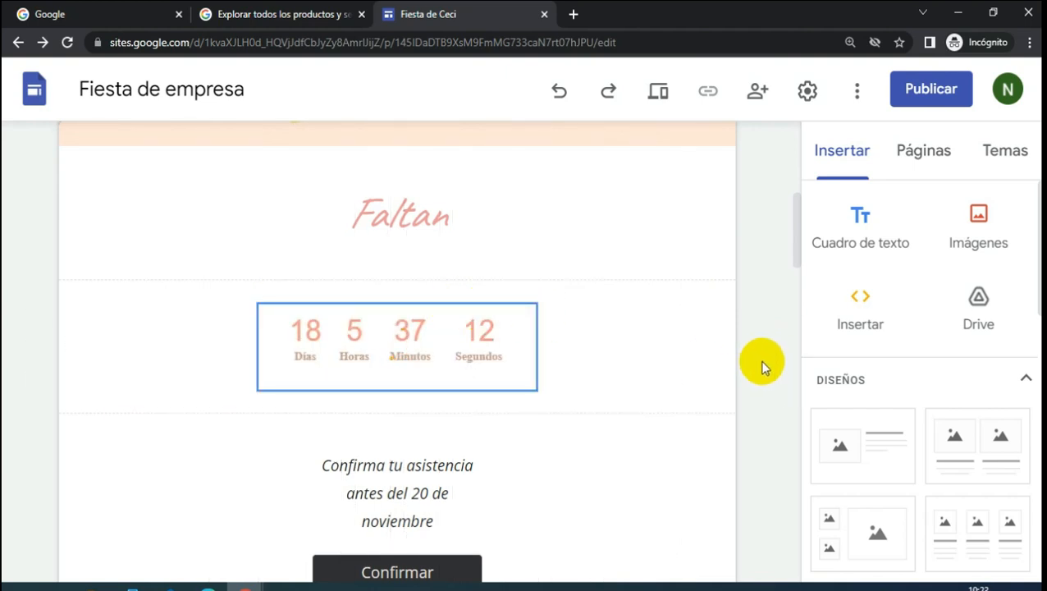
click(762, 366)
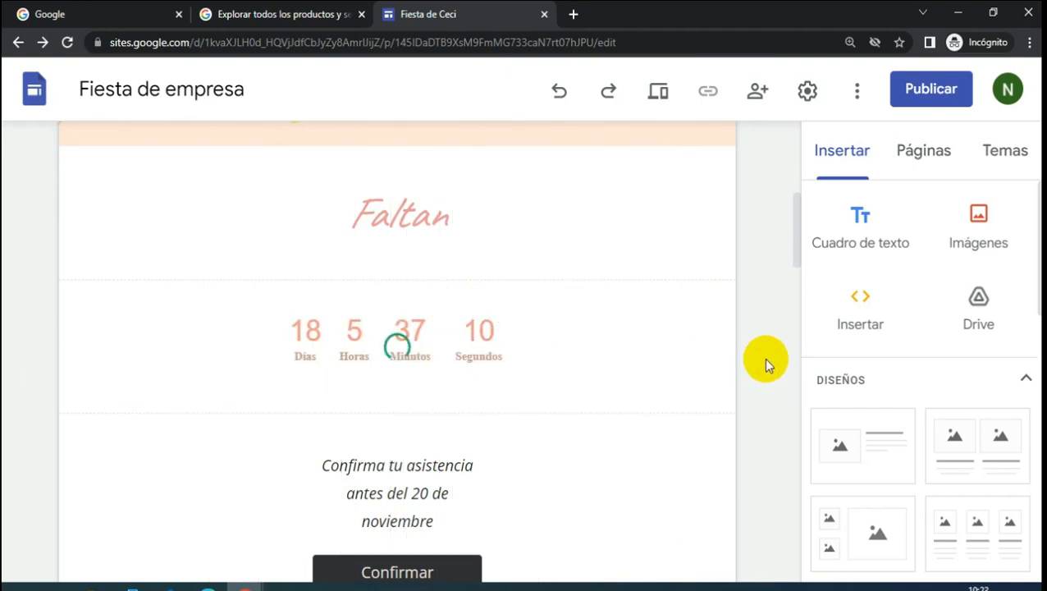
click(416, 379)
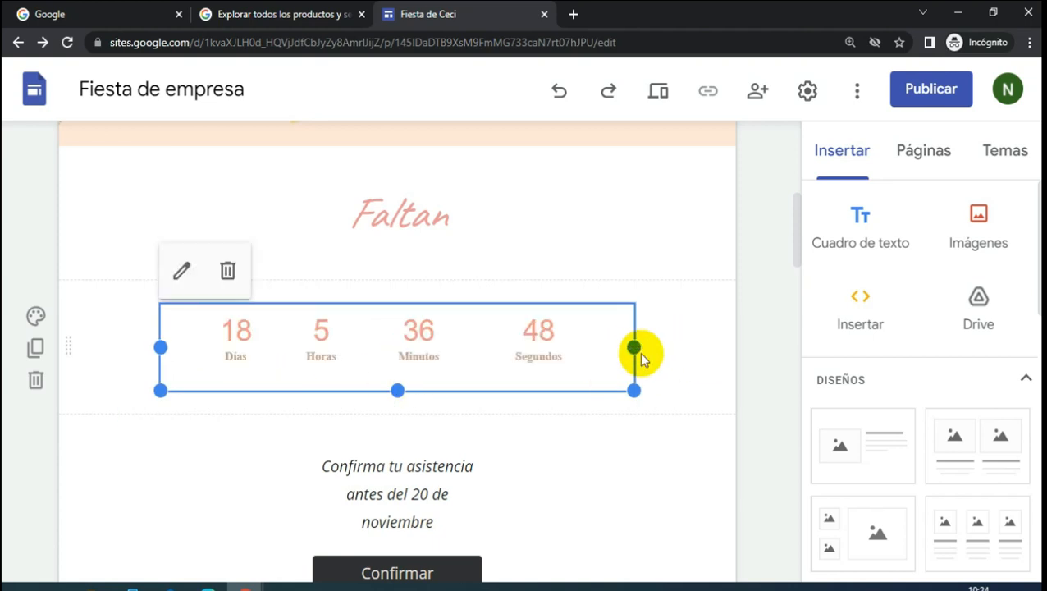
click(544, 306)
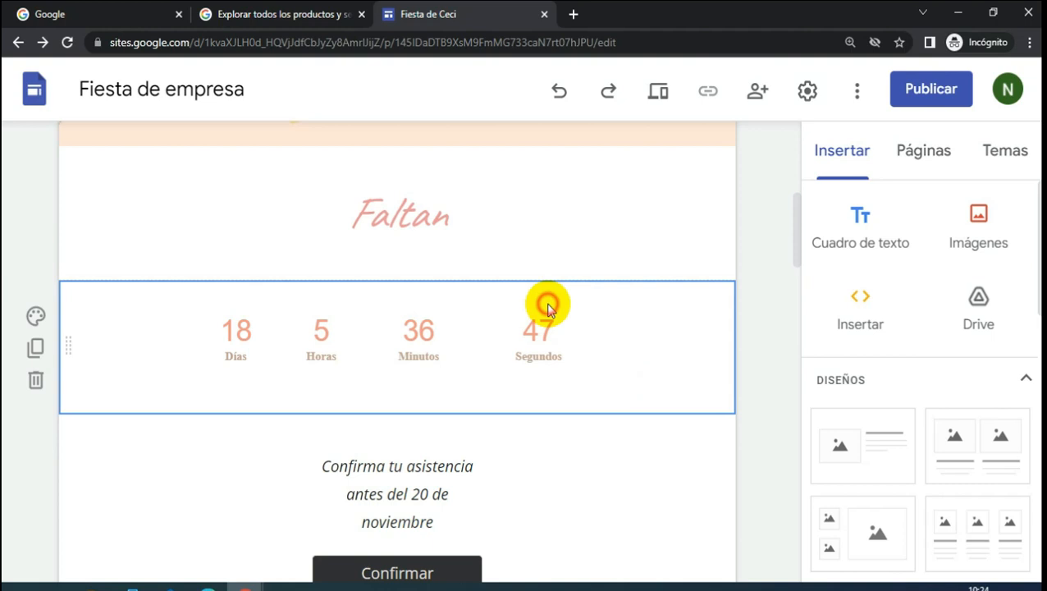
- Preview the site at phone size, check how the countdown section displays, and close the preview
click(658, 91)
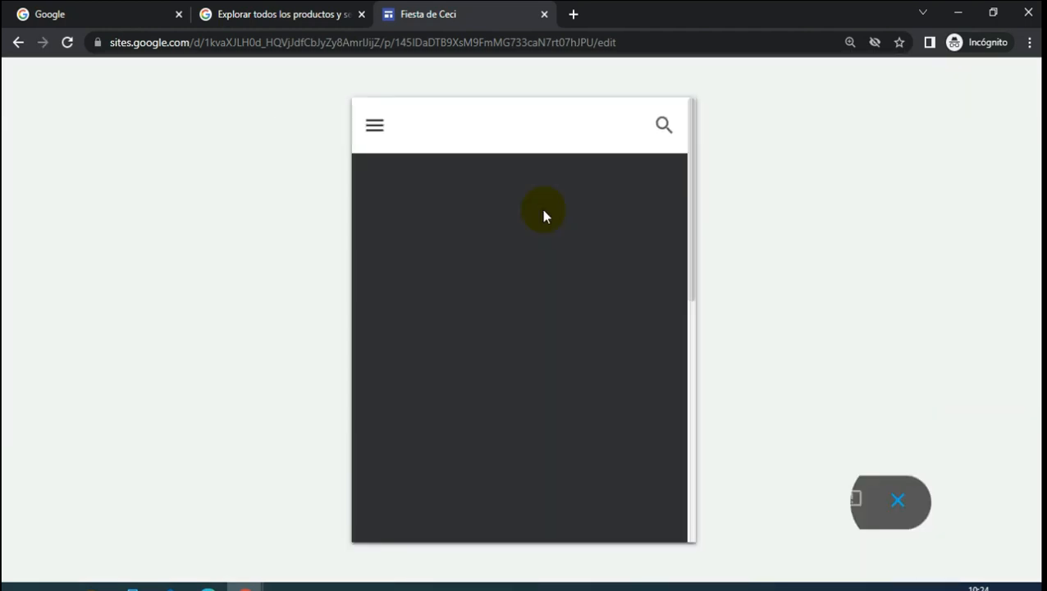
scroll(571, 307, down, 5)
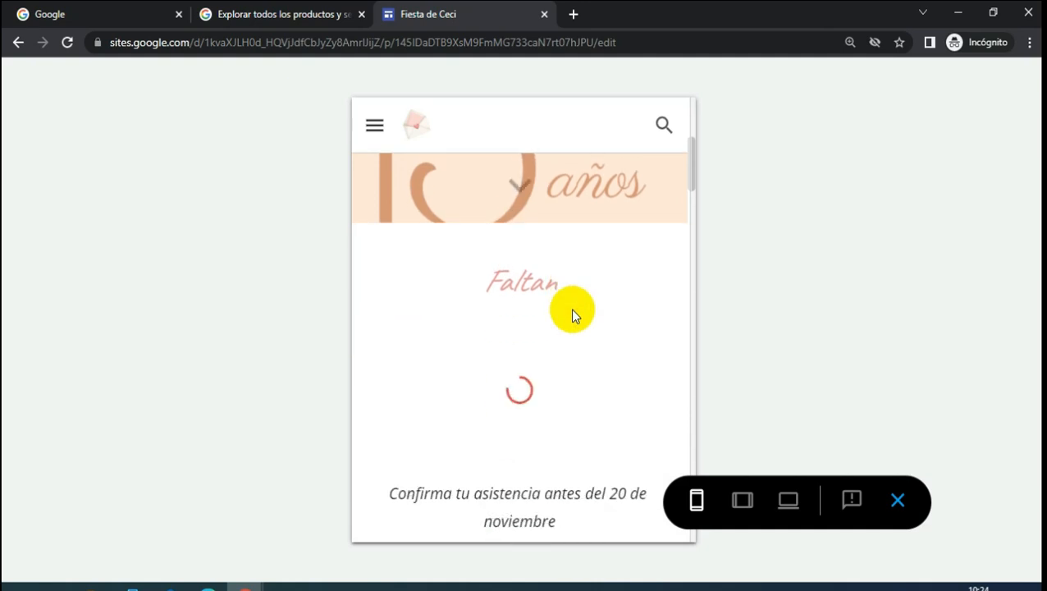
scroll(503, 416, down, 1)
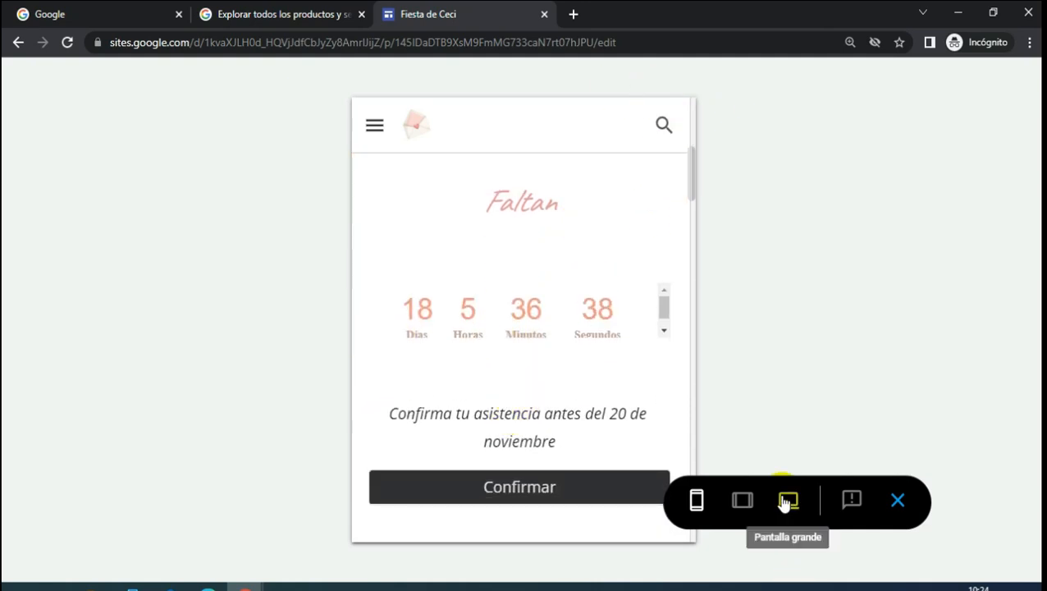
click(892, 498)
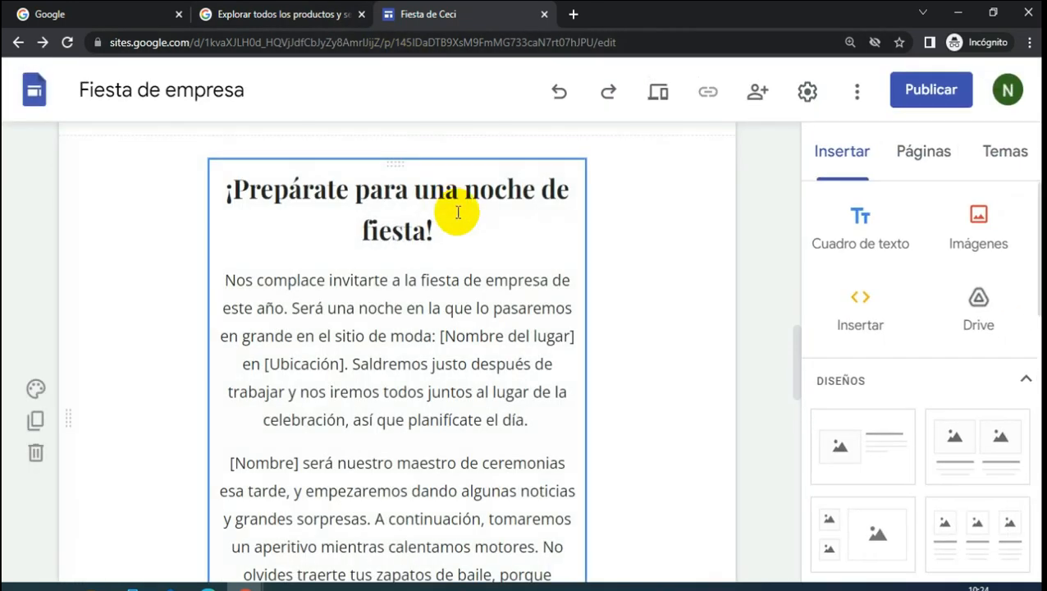
- Add a text box below the countdown with the heading SÁBADO and the line '29 de Abril 2022 a las 05:00 pm'
scroll(524, 311, up, 4)
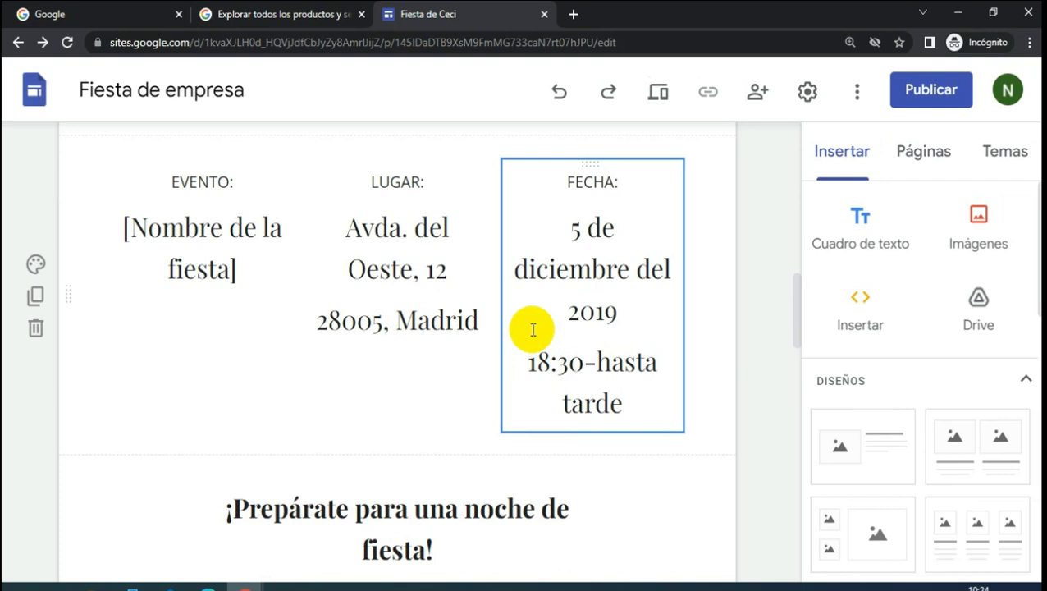
scroll(566, 369, up, 5)
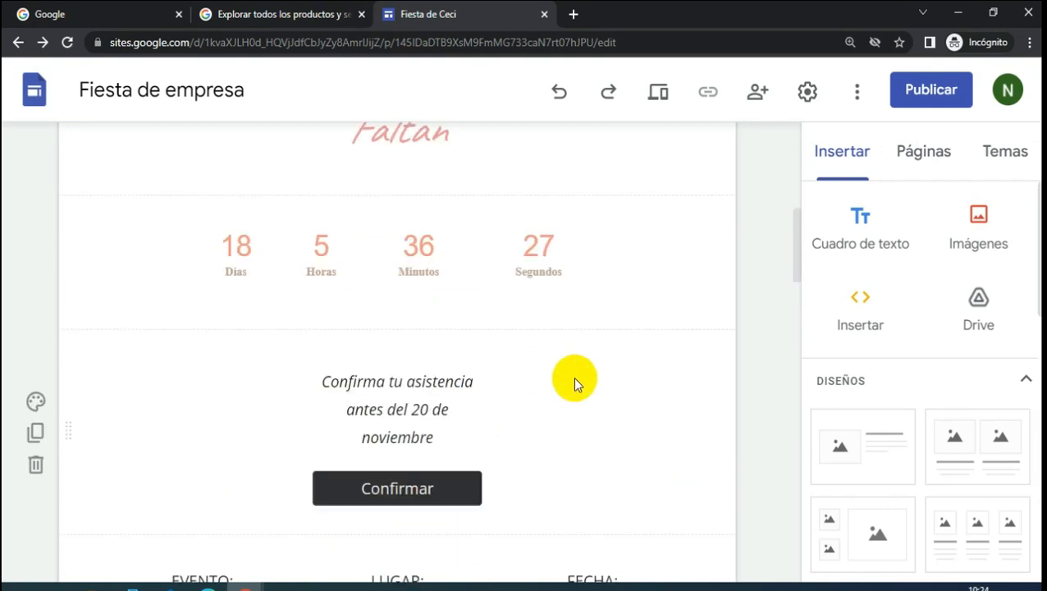
drag(413, 267, 418, 255)
click(766, 245)
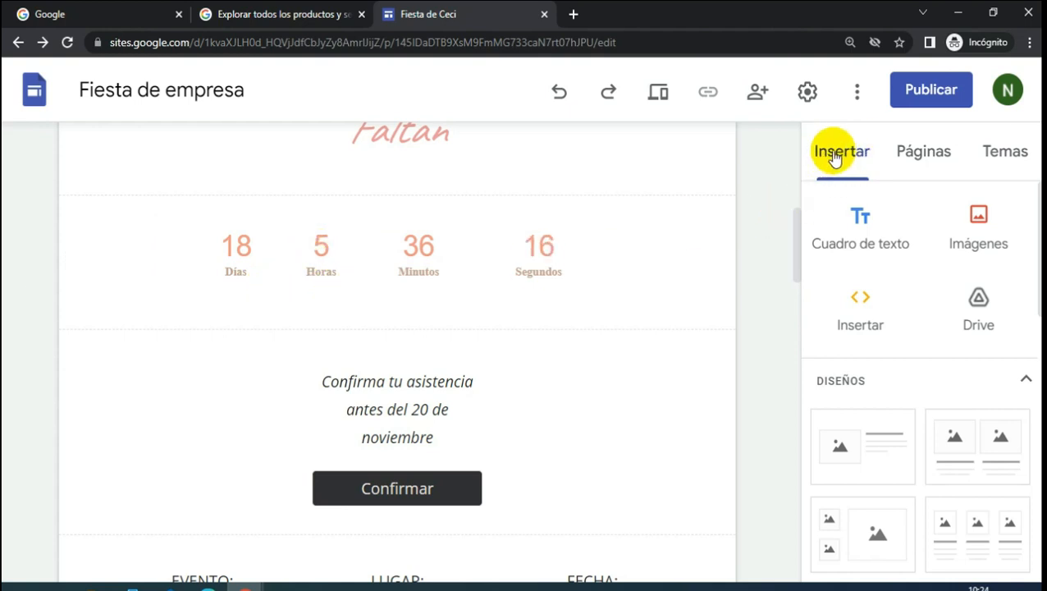
click(860, 238)
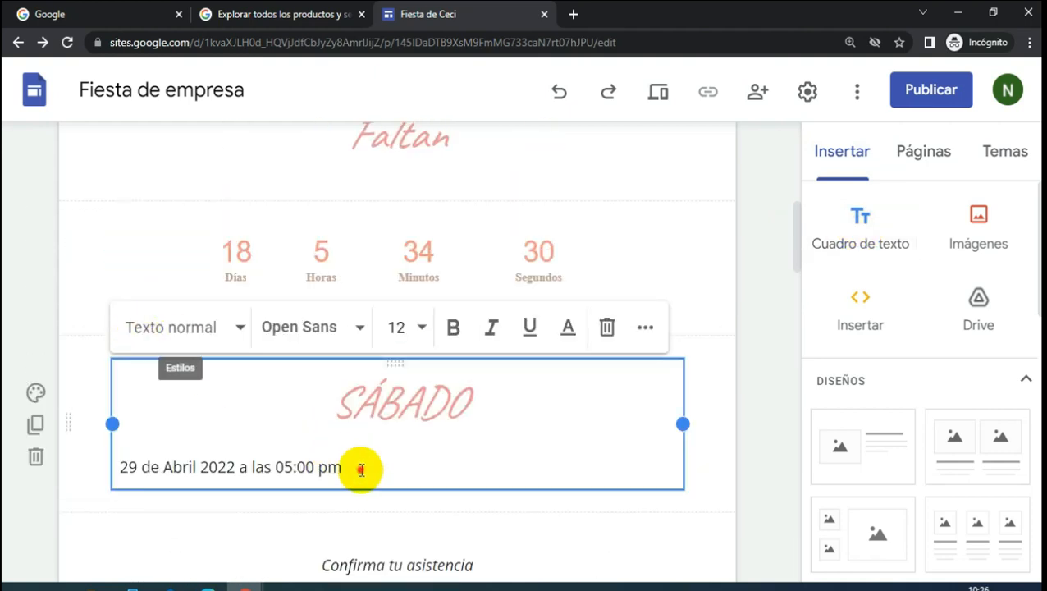
- Set the text colour of the date line under SÁBADO to salmon
drag(362, 468, 109, 476)
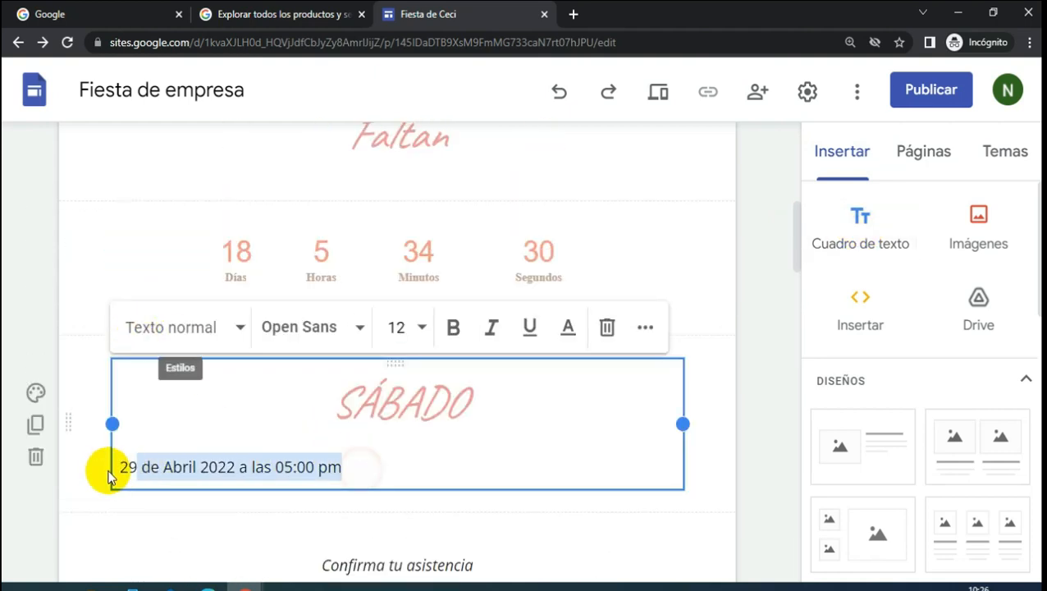
click(568, 327)
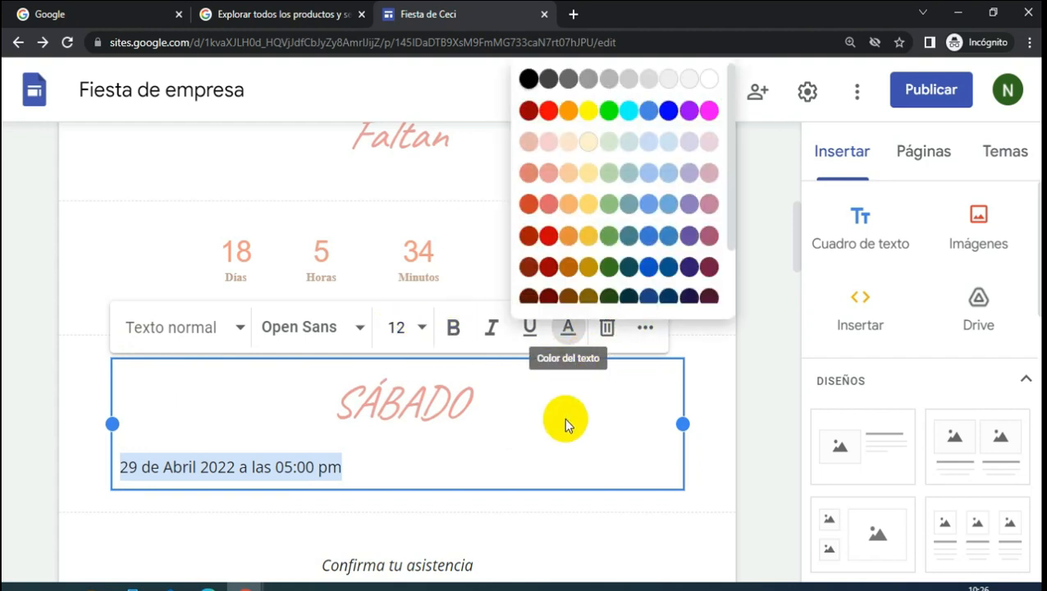
click(529, 173)
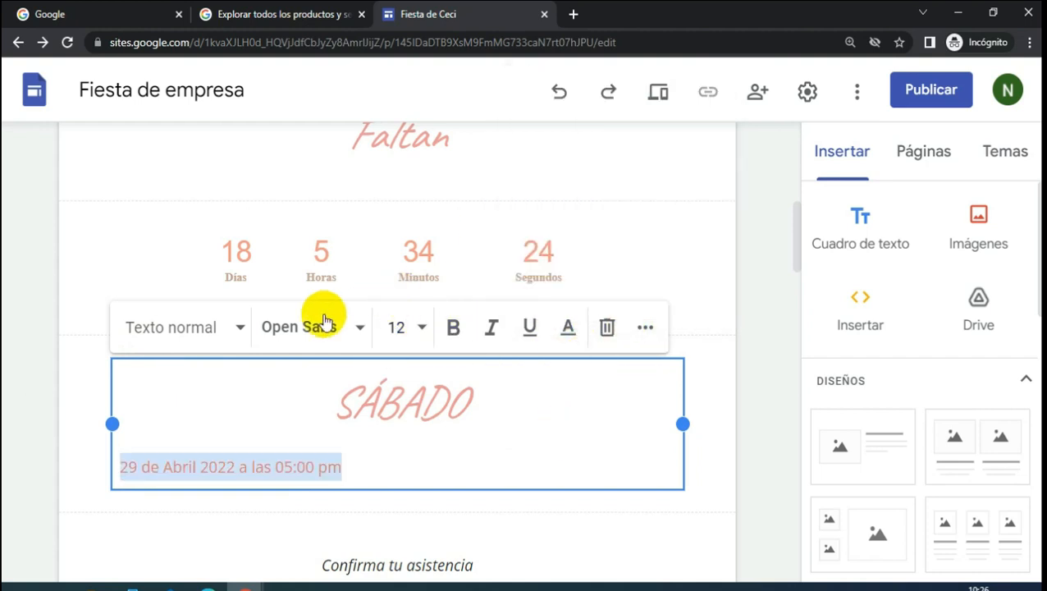
- Format the date line under SÁBADO as centred grey Playfair Display text at size 30
click(283, 326)
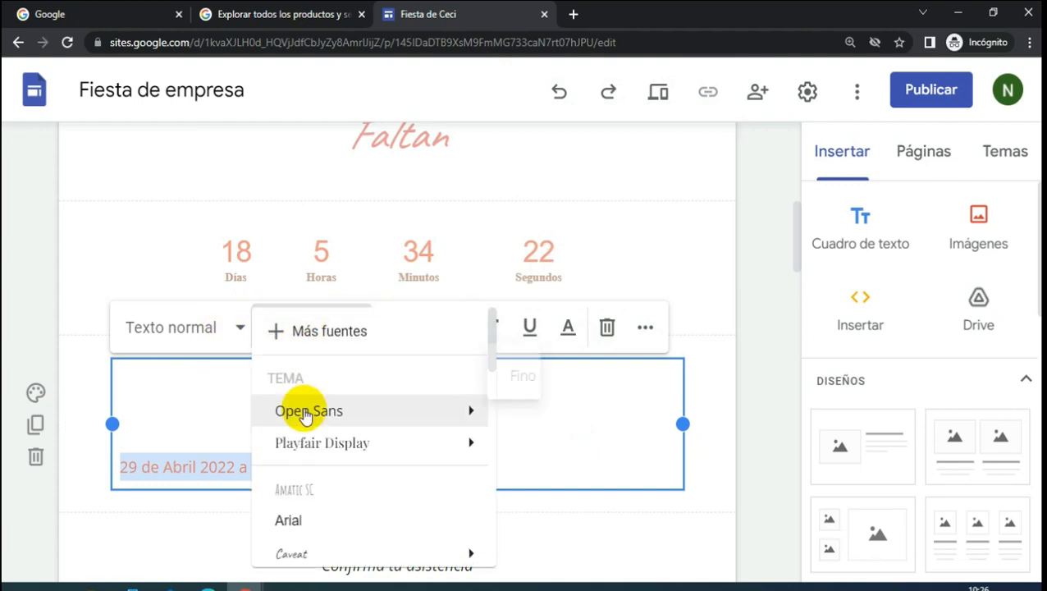
mouse_move(316, 456)
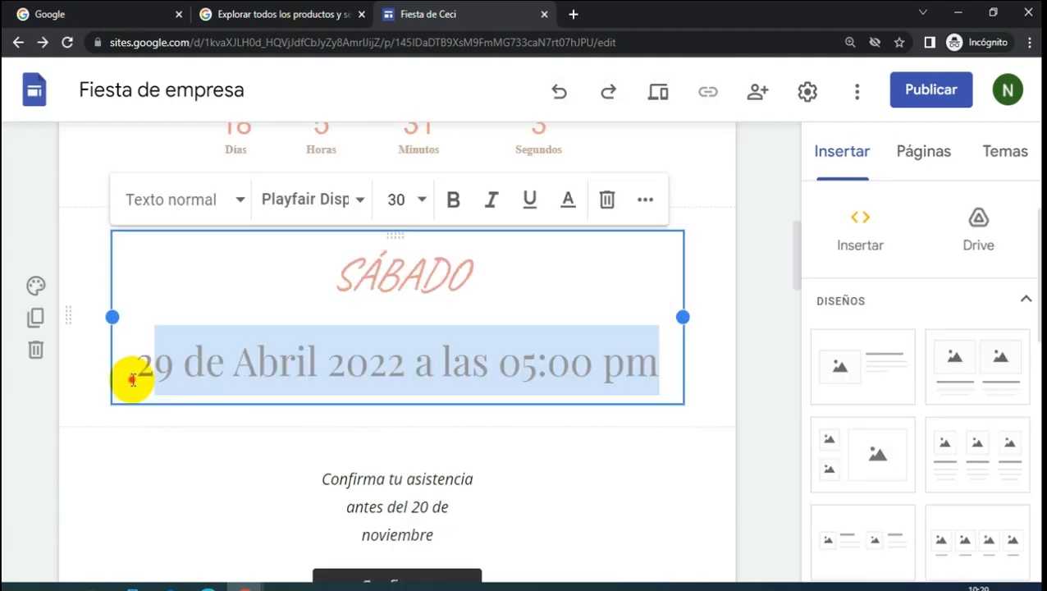
click(134, 379)
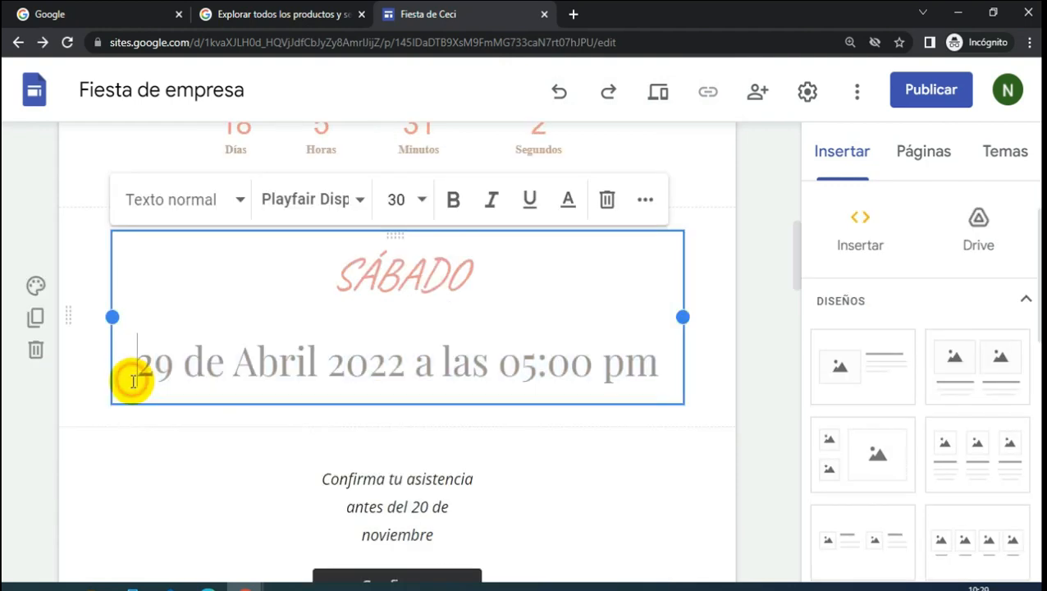
drag(136, 371, 658, 373)
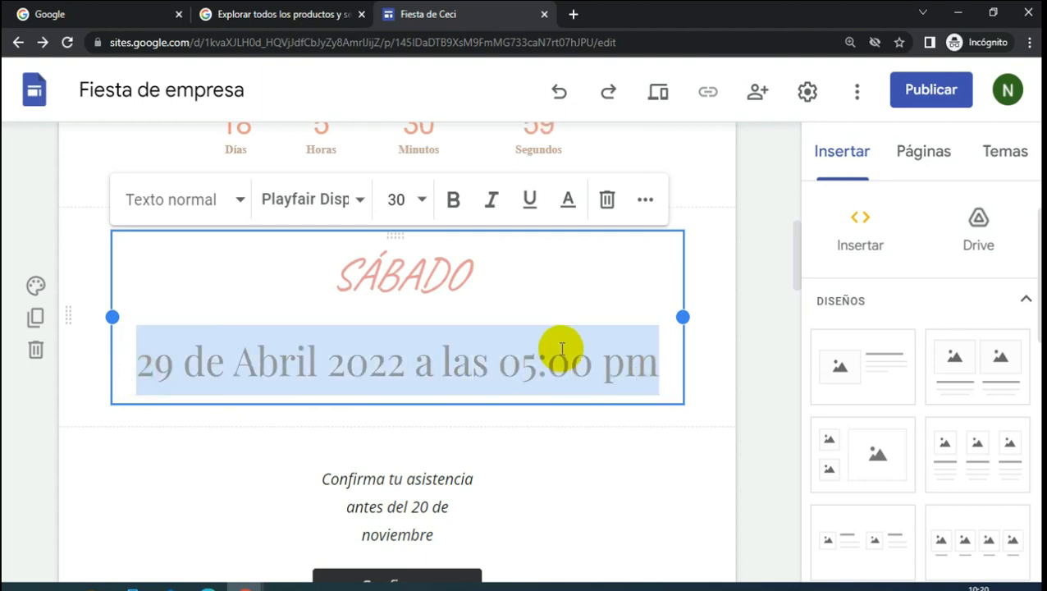
click(757, 302)
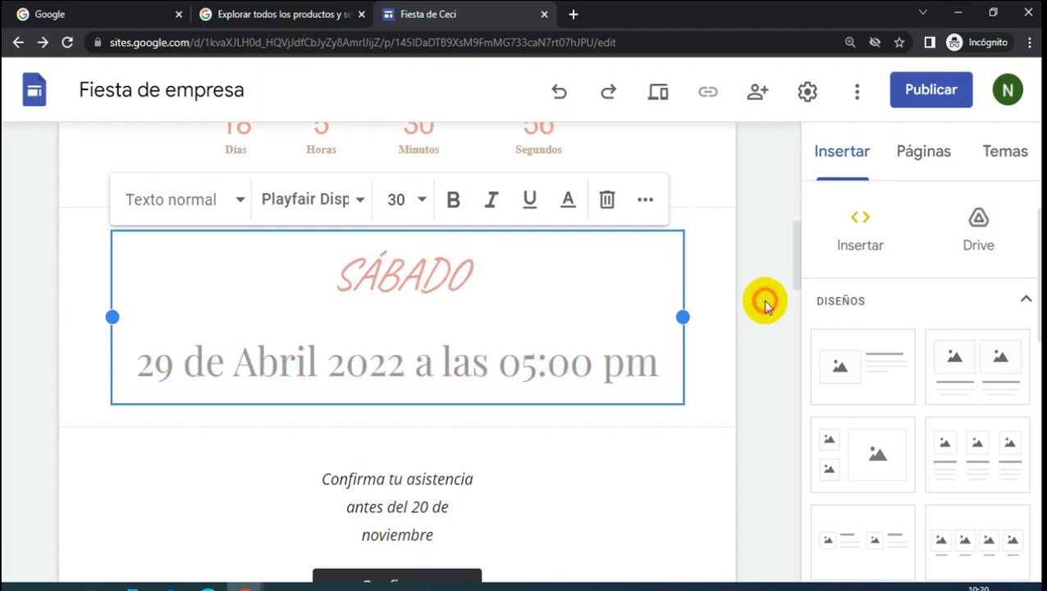
click(701, 320)
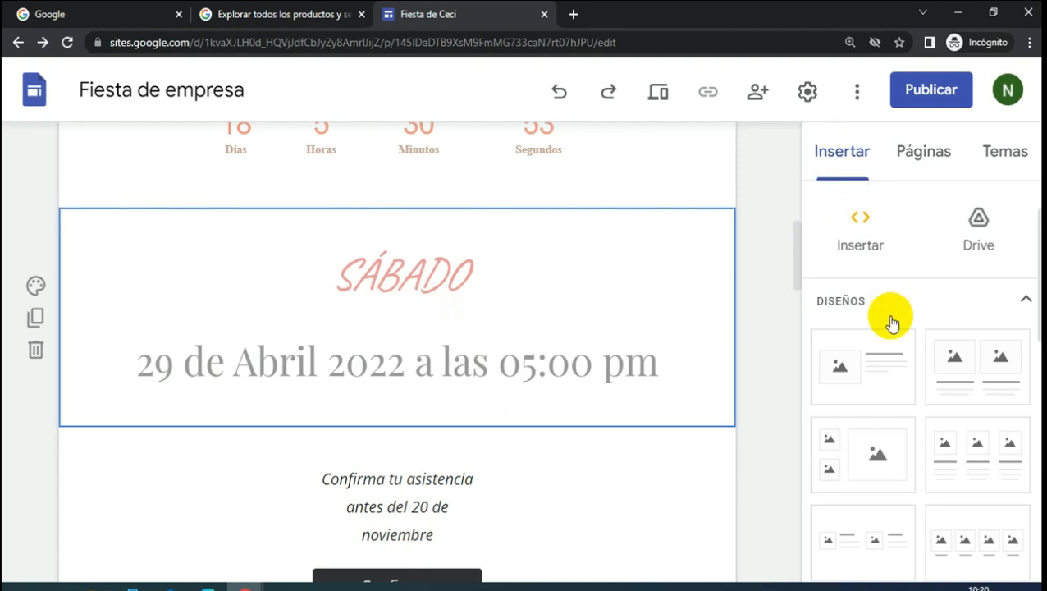
- Insert the layout with one image beside text at the end of the page and title it 'Mis 15 Primaveras'
click(853, 357)
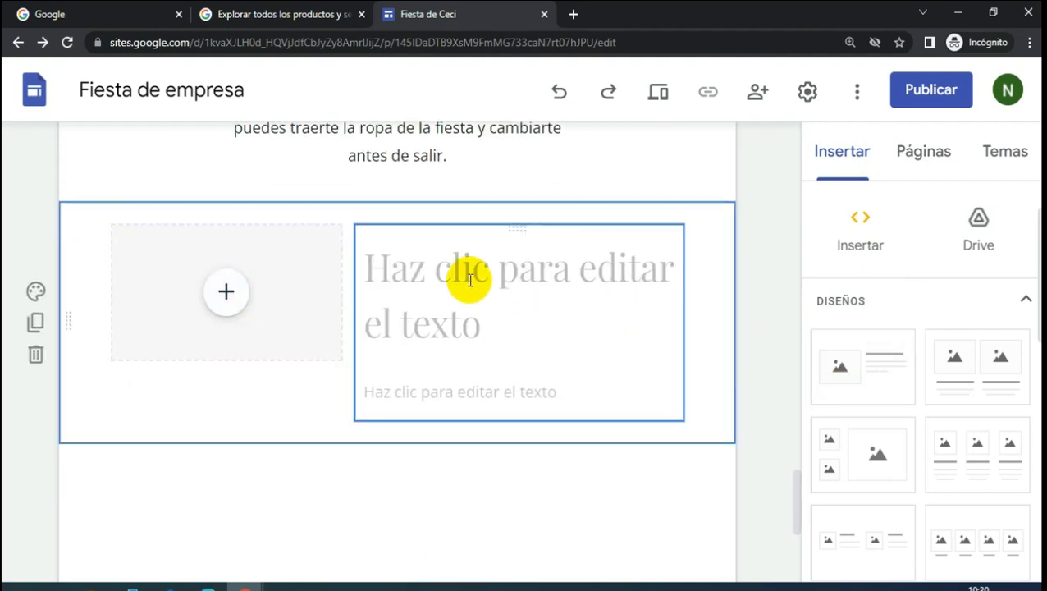
click(449, 264)
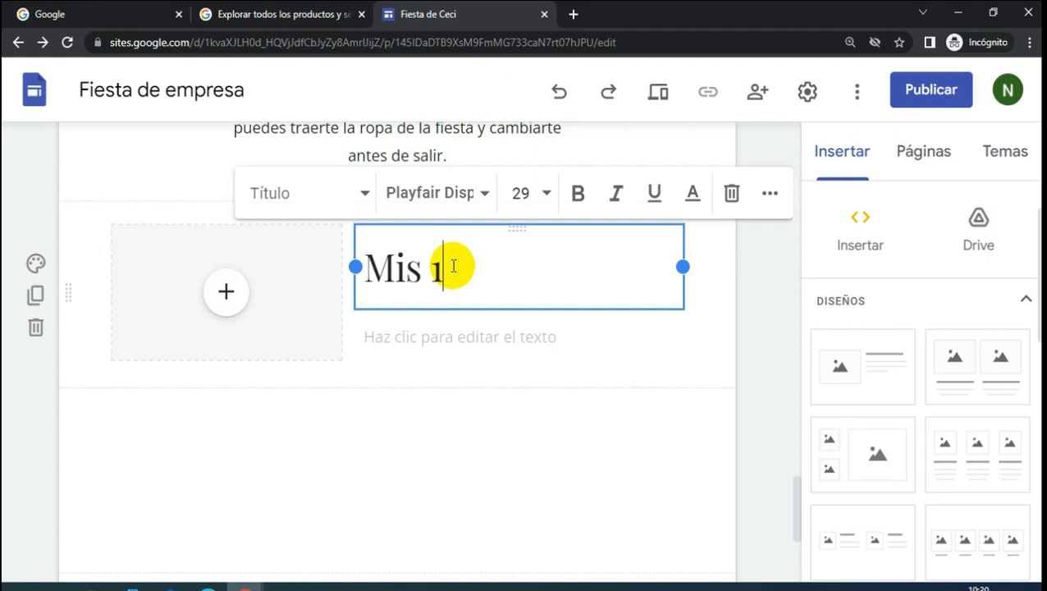
text(Mis 15 Primaveras)
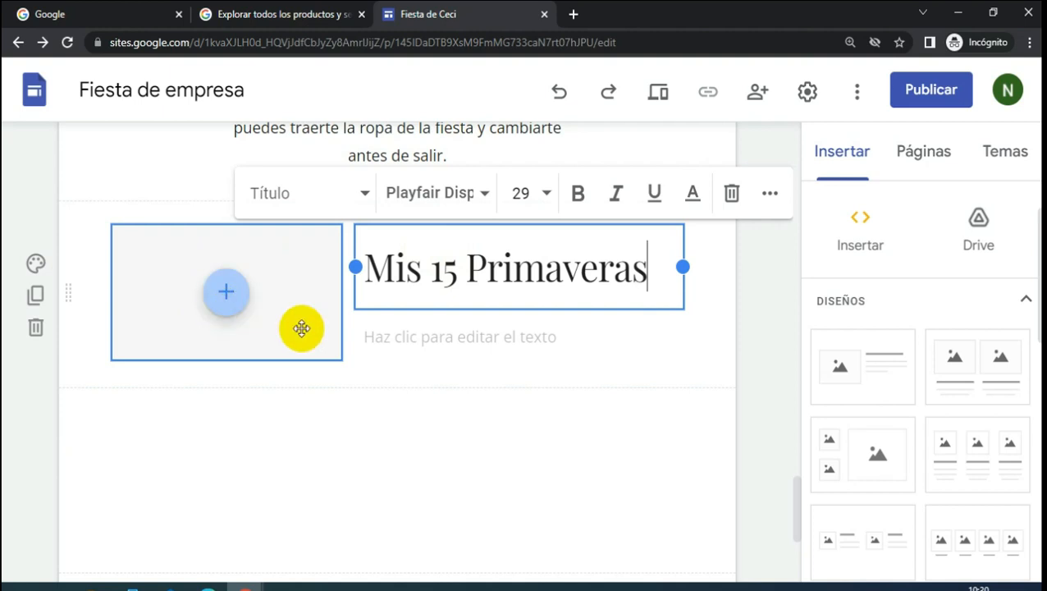
- Fill the body text below the 'Mis 15 Primaveras' title with about seven lines of placeholder x characters
click(419, 338)
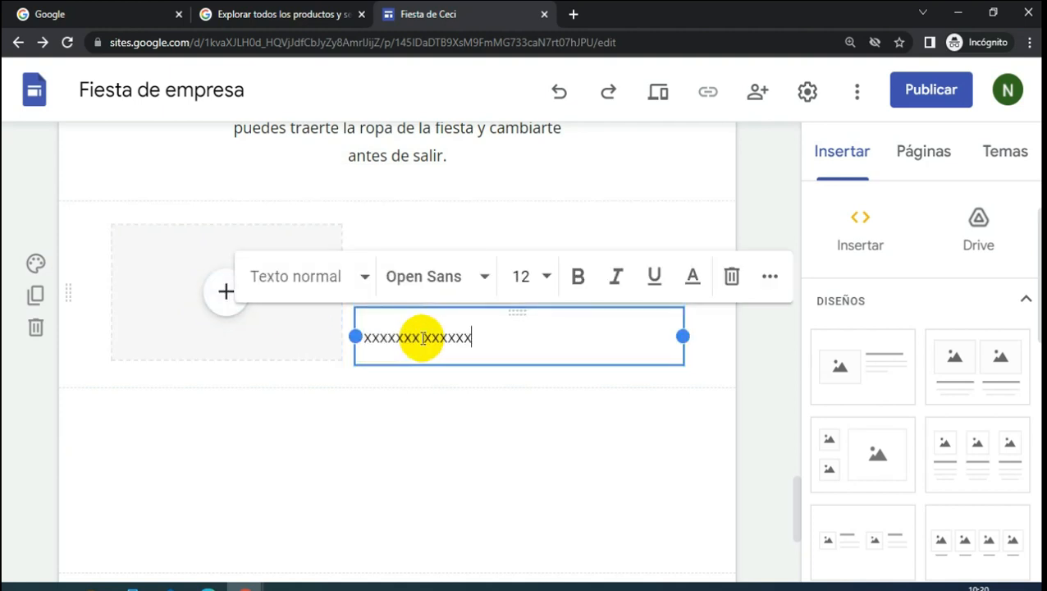
text(xxxxxxx xxxxxx xxxxxxx xxxxxxxxxxxxx xxxxxxxxxxxxx xxxxxxxxxxxxx xxxxxxxxxxxxx xxxxxx xxxxxxx xxxxxxxxxxxxx xxxxxxxxxxxxx xxxxxxxxxxxxx xxxxxxxxxxxxx xxxxxxxxxxxxx xxxxxxxxxxxxx xxxxxx)
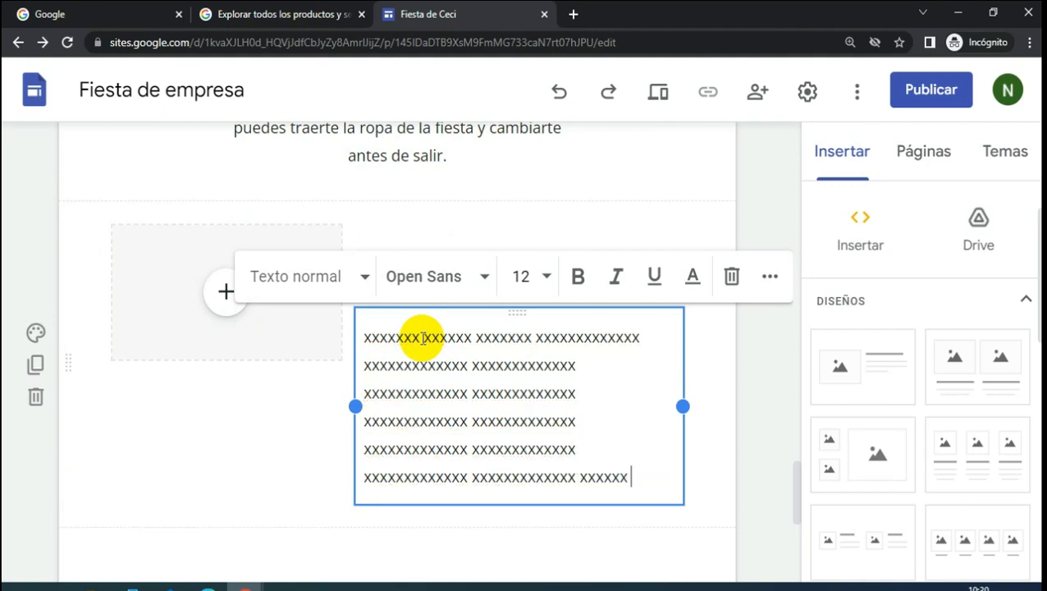
text( xxxxxxx xxxxxxxxxxxxx xxxxxx)
click(519, 394)
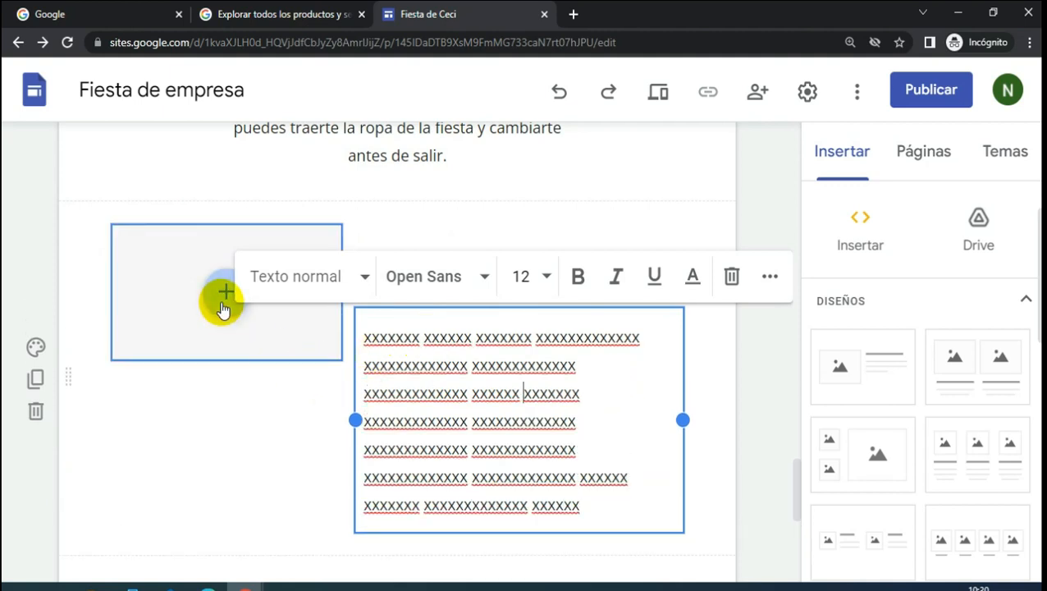
- Upload the photo cual-es-el-orden-de-una-fiesta-de-15-años into the image placeholder beside 'Mis 15 Primaveras'
click(222, 305)
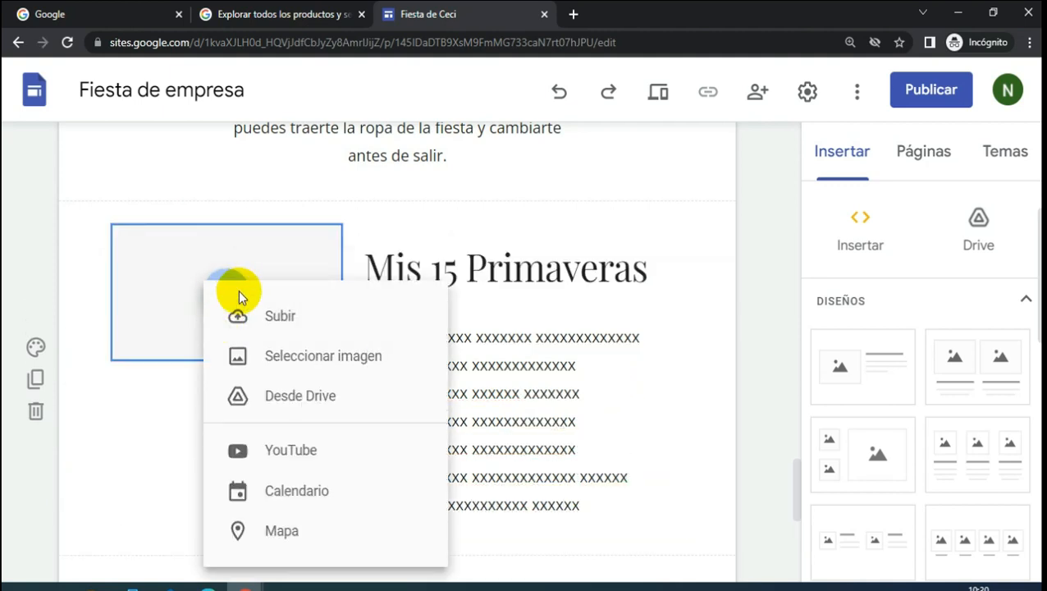
click(280, 318)
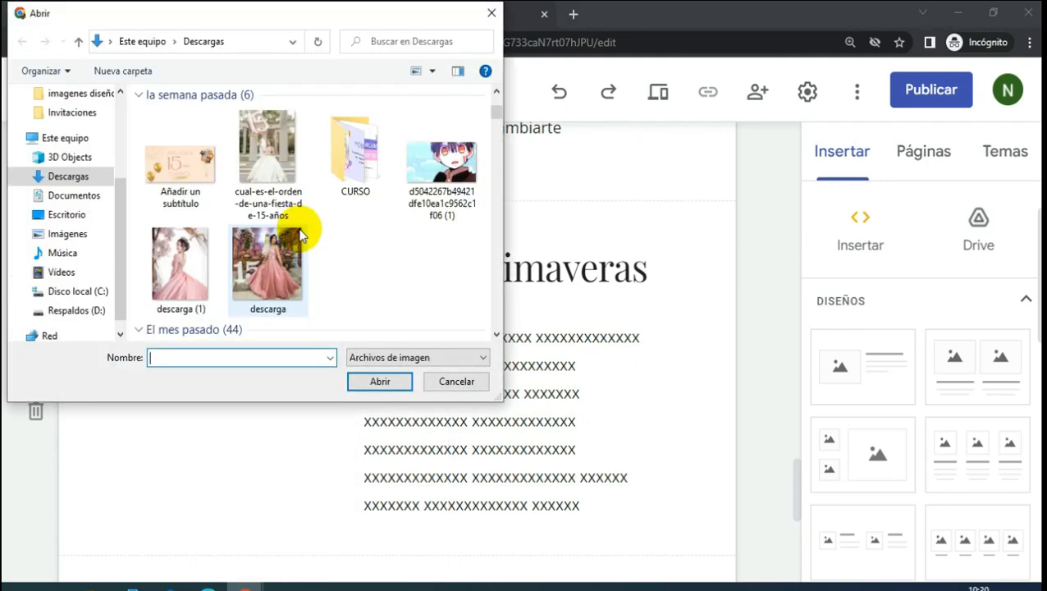
scroll(339, 237, up, 3)
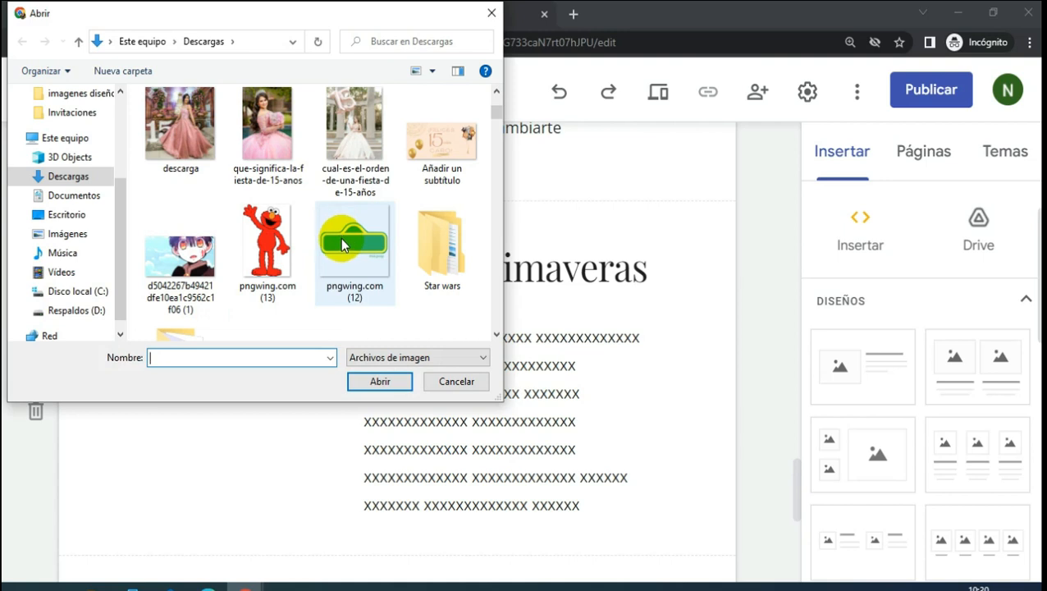
click(275, 232)
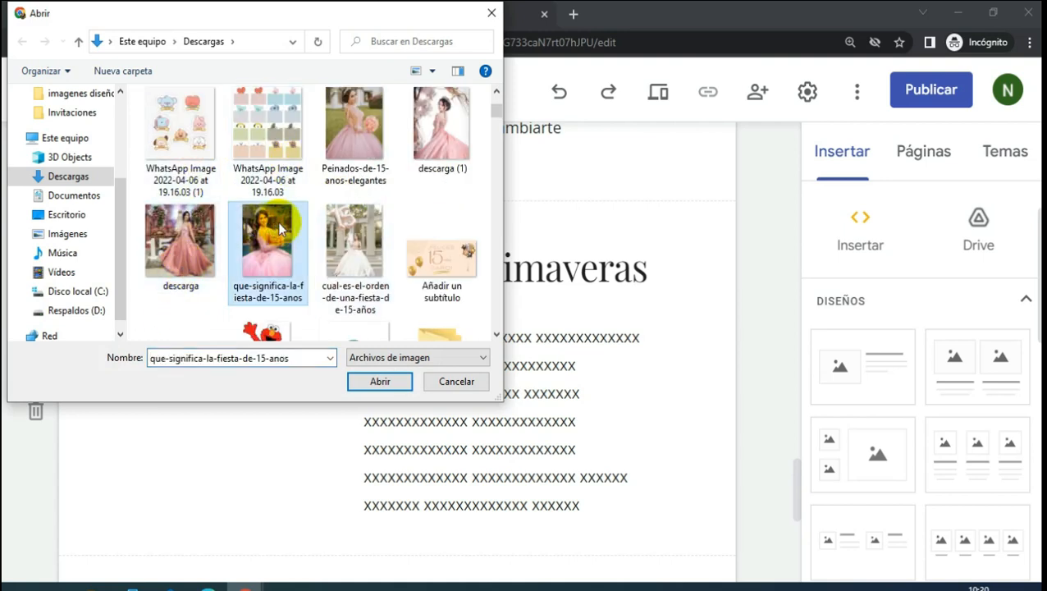
click(349, 234)
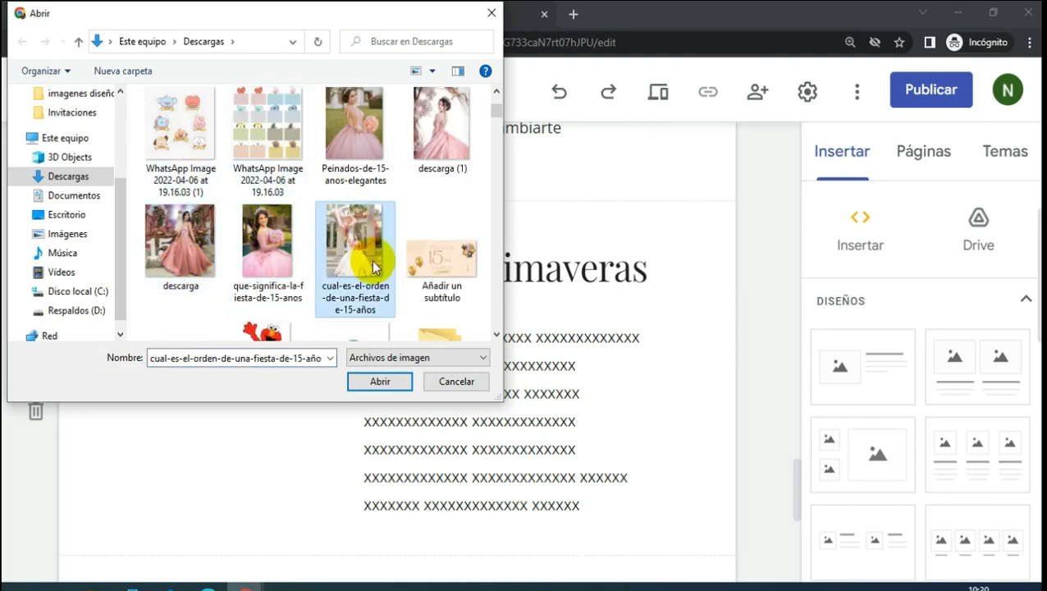
click(379, 382)
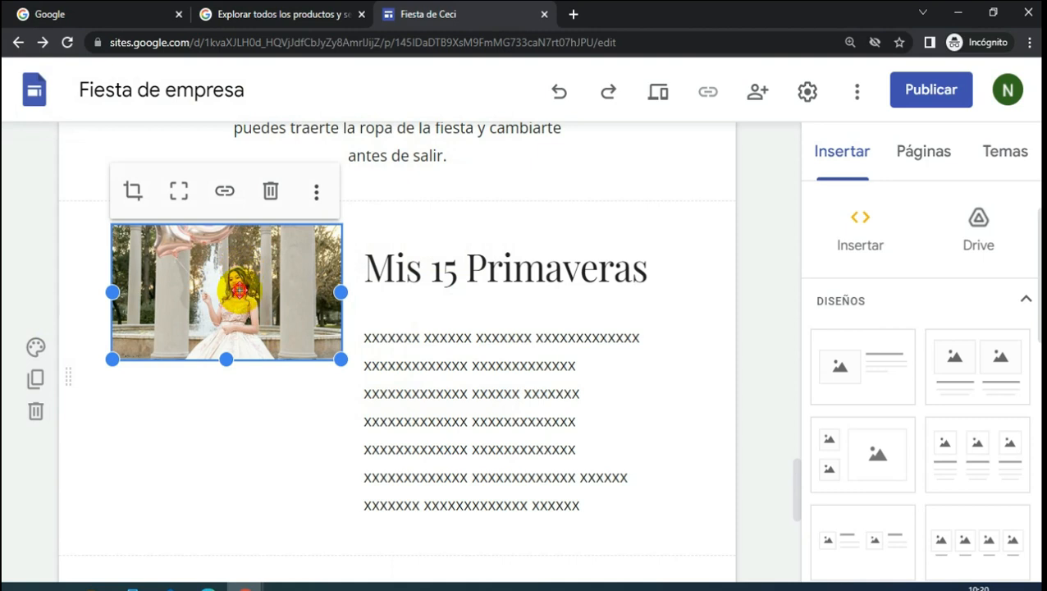
- Shift the photo downward inside its cropped frame to bring the 15-shaped balloons into view
double_click(238, 289)
drag(238, 289, 238, 349)
click(353, 191)
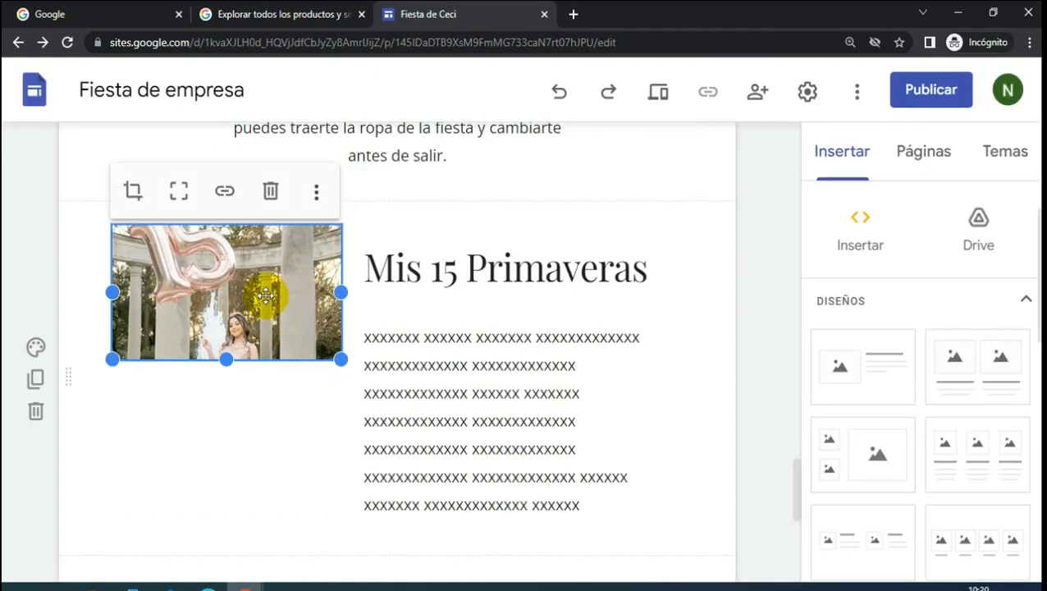
- Uncrop the photo beside 'Mis 15 Primaveras' to show the full picture, then deselect it
click(178, 191)
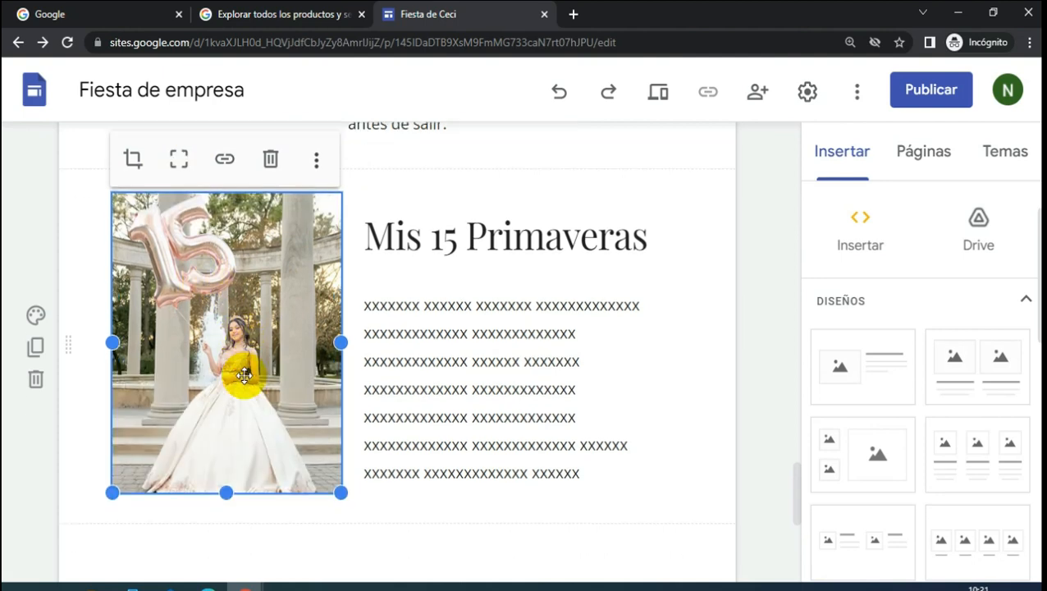
scroll(232, 370, up, 3)
scroll(283, 331, down, 3)
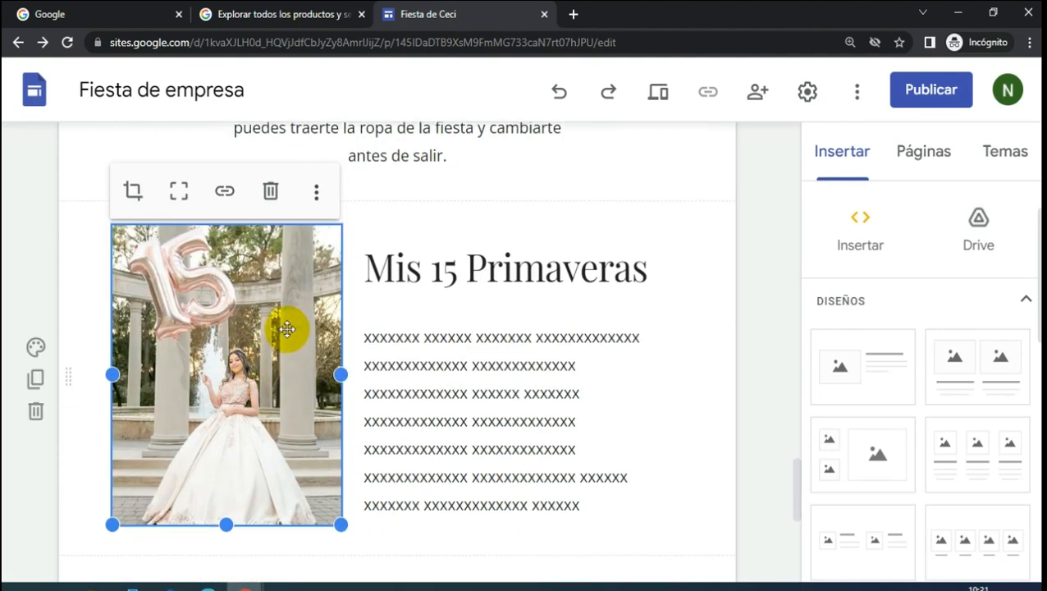
scroll(279, 337, down, 1)
scroll(279, 336, down, 2)
scroll(311, 324, up, 4)
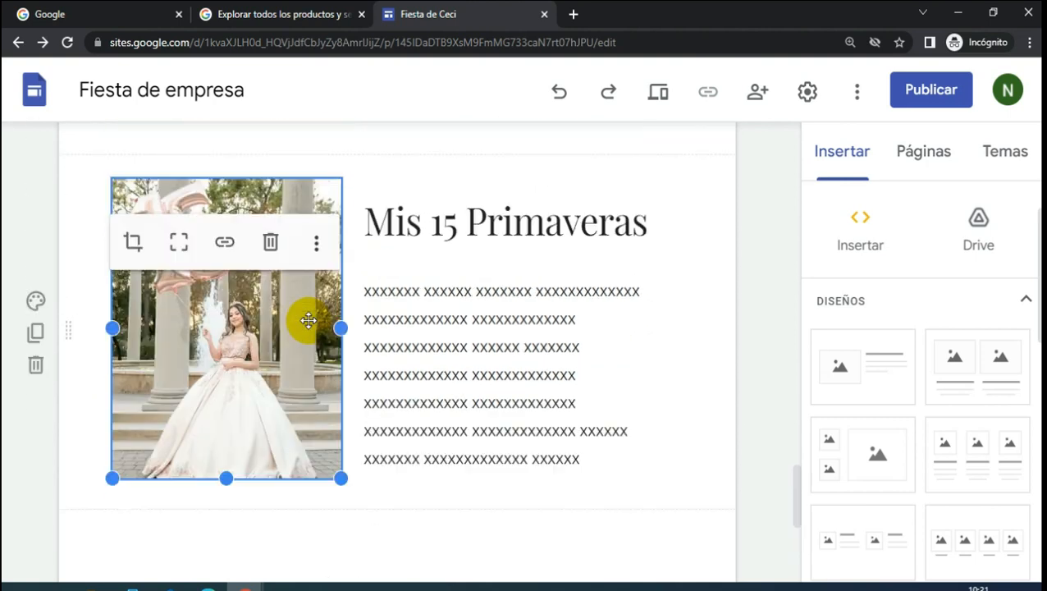
click(760, 349)
- Start a new image carousel for the area below the 'Mis 15 Primaveras' section
scroll(329, 345, down, 4)
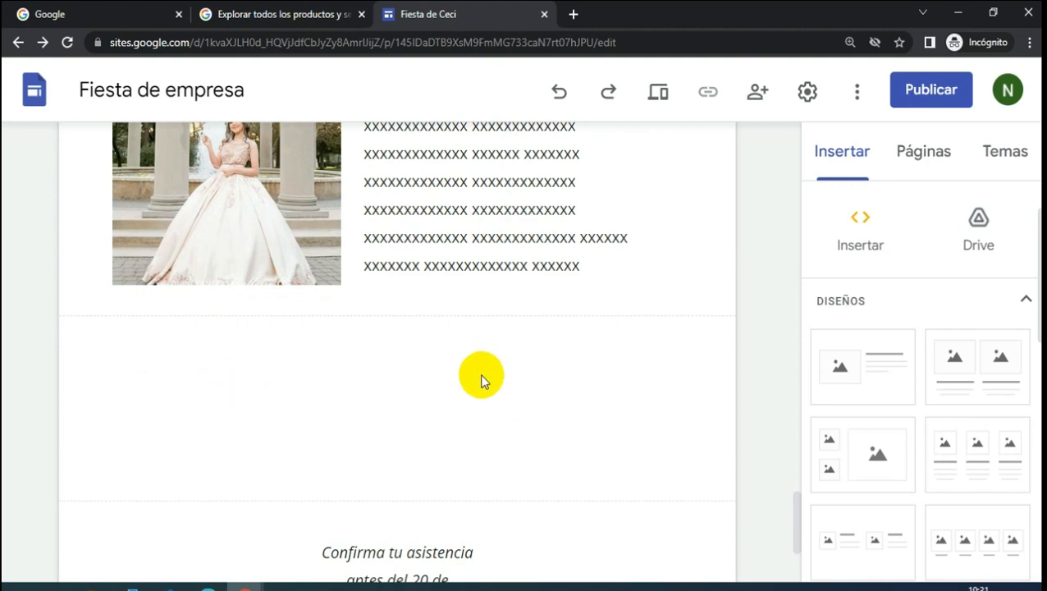
scroll(488, 371, down, 1)
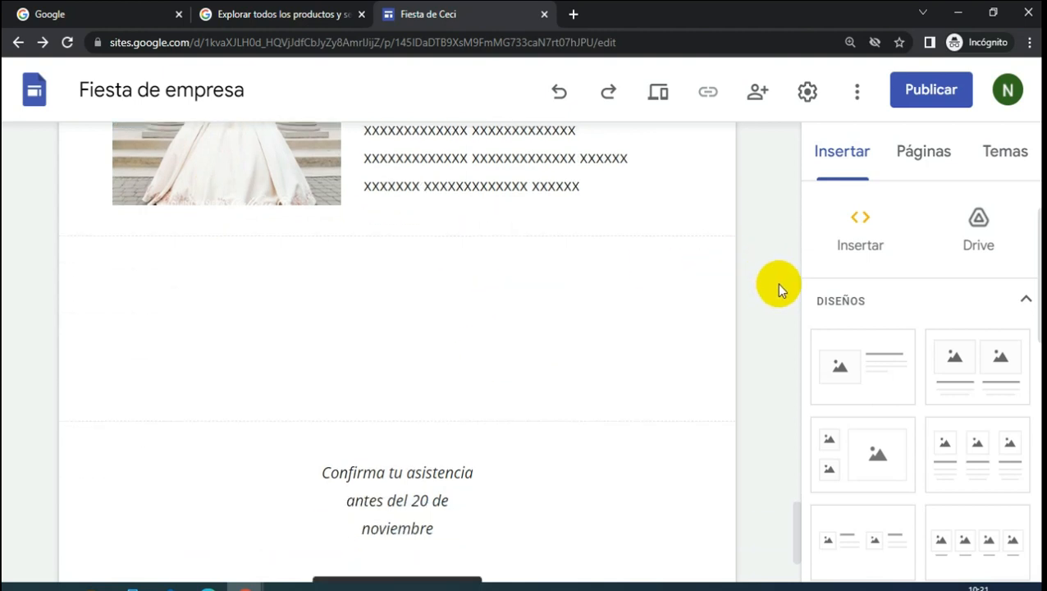
scroll(855, 367, down, 1)
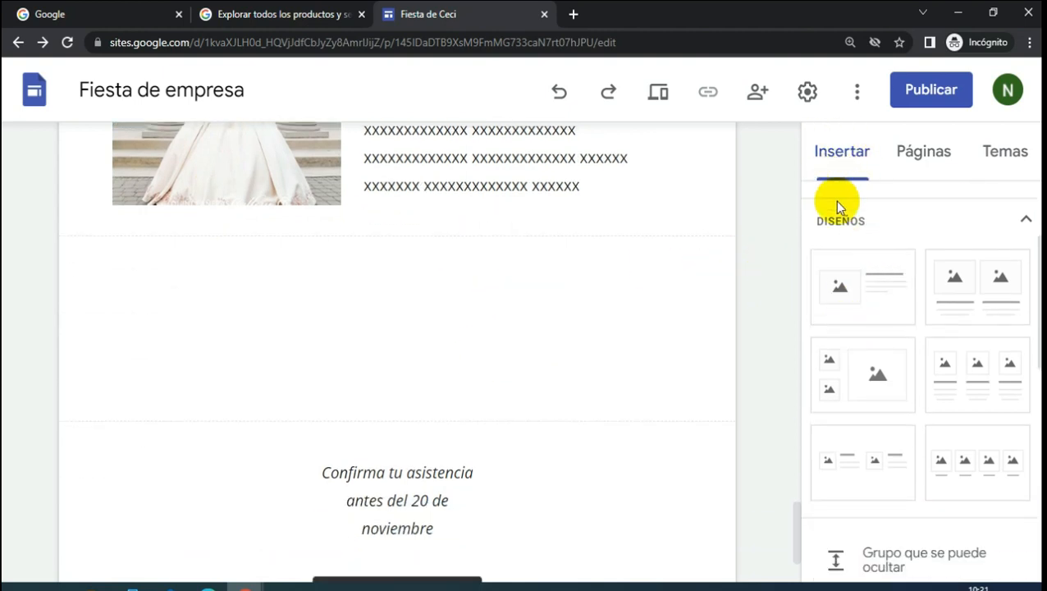
scroll(871, 316, down, 3)
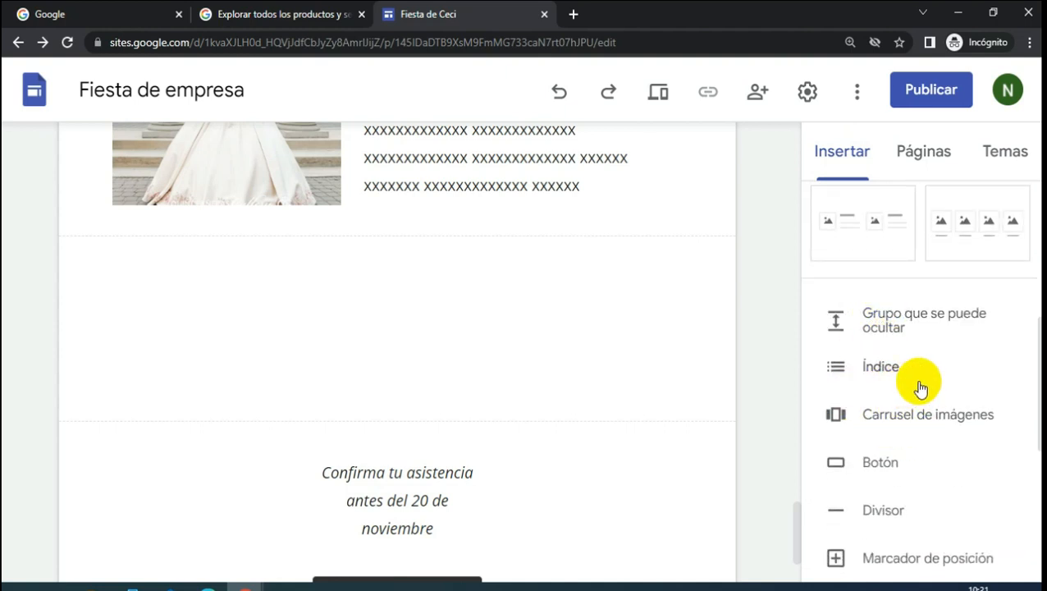
scroll(911, 386, down, 4)
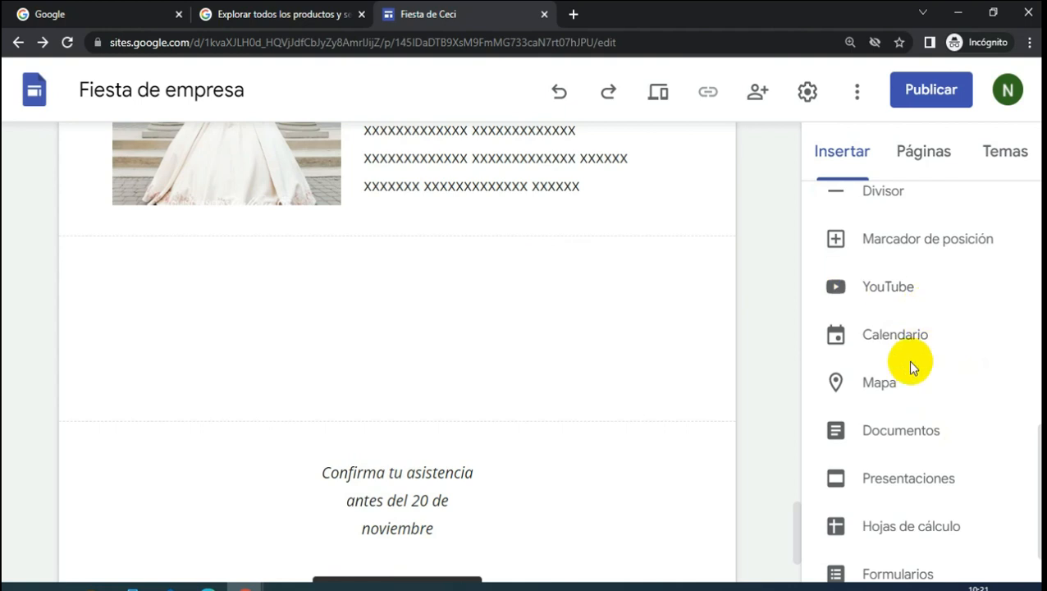
scroll(915, 371, up, 3)
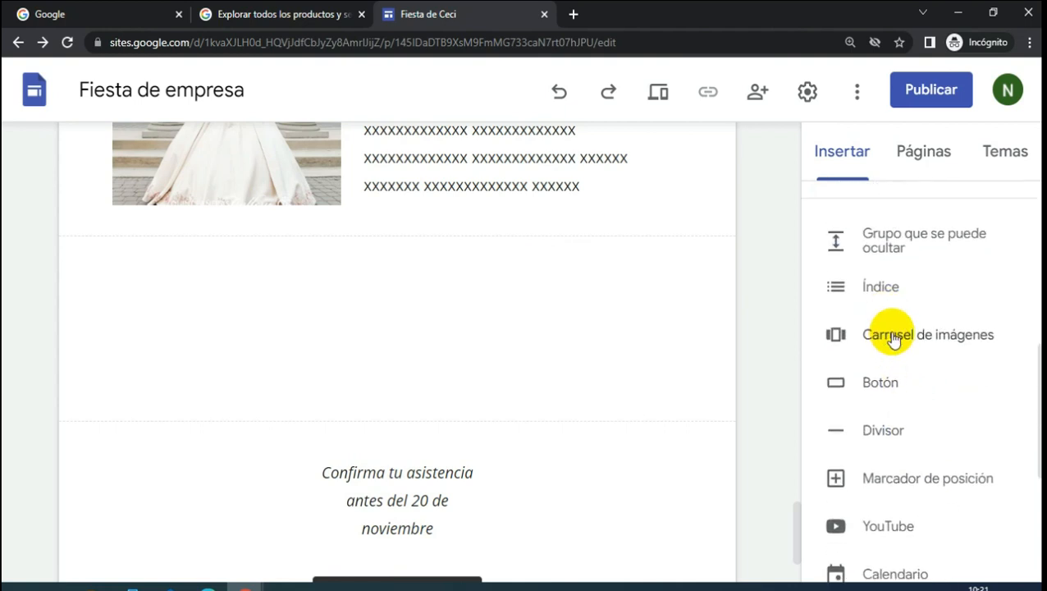
click(893, 336)
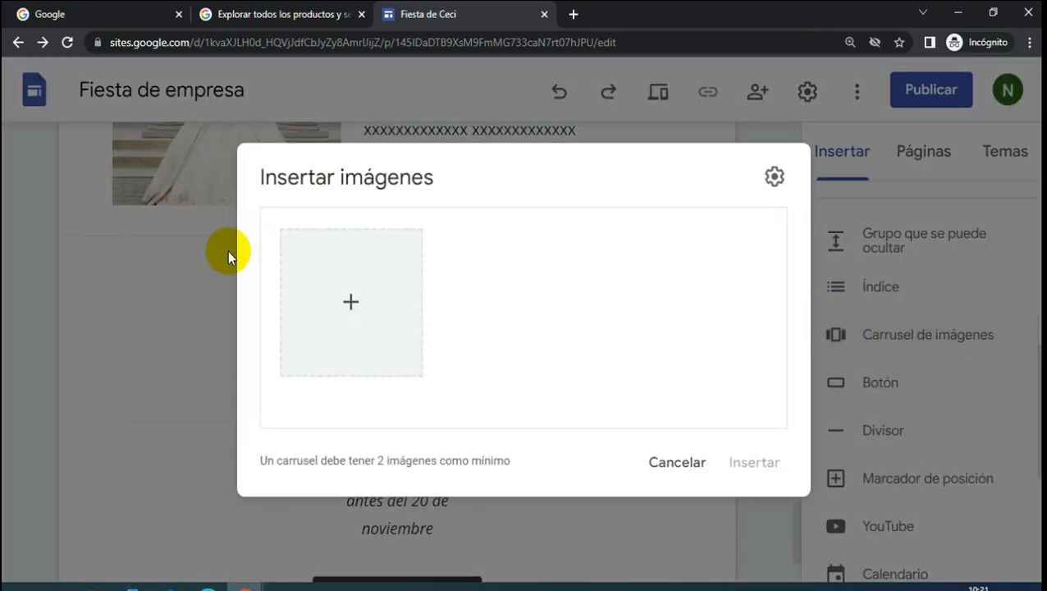
- Upload Peinados-de-15-anos-elegantes, descarga, descarga (1), que-significa-la-fiesta-de-15-anos and cual-es-el-orden-de-una-fiesta-de-15-años from Descargas into the carousel
click(365, 297)
click(373, 337)
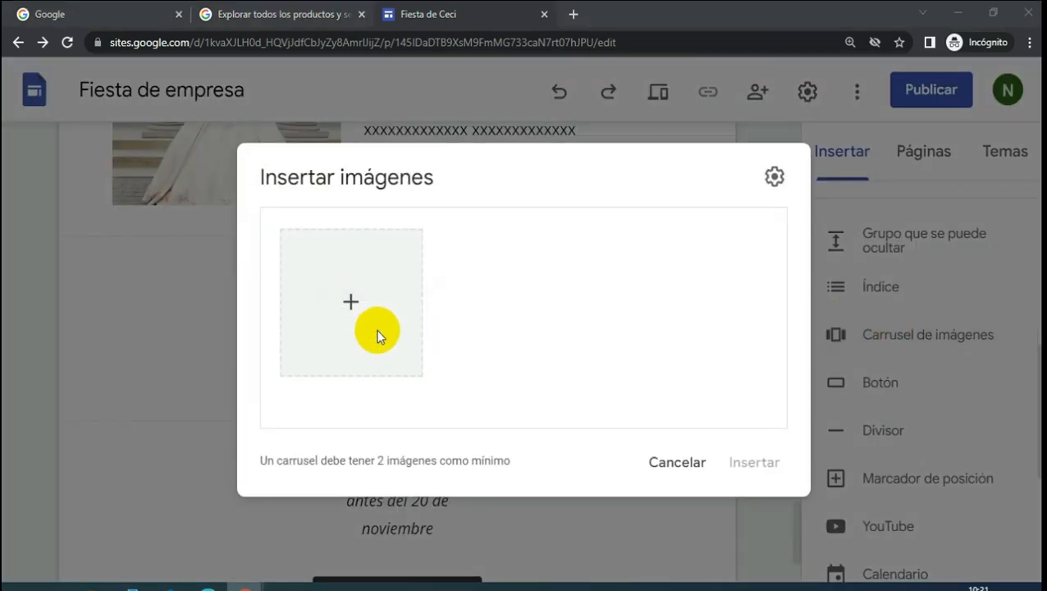
scroll(350, 217, down, 5)
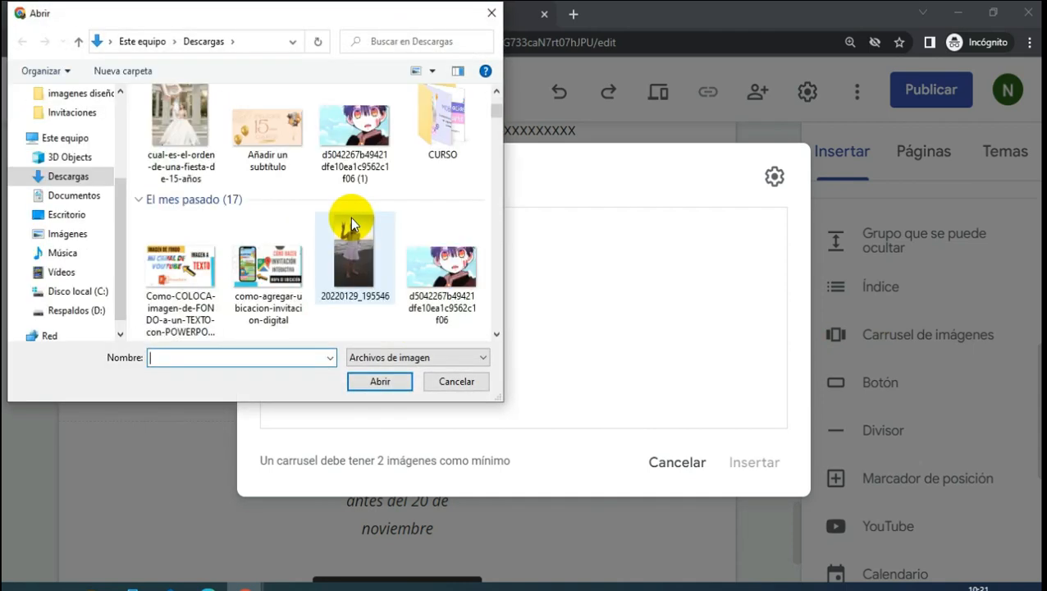
scroll(350, 216, up, 2)
click(367, 166)
ctrl+click(182, 267)
ctrl+click(260, 270)
ctrl+click(357, 270)
ctrl+click(442, 147)
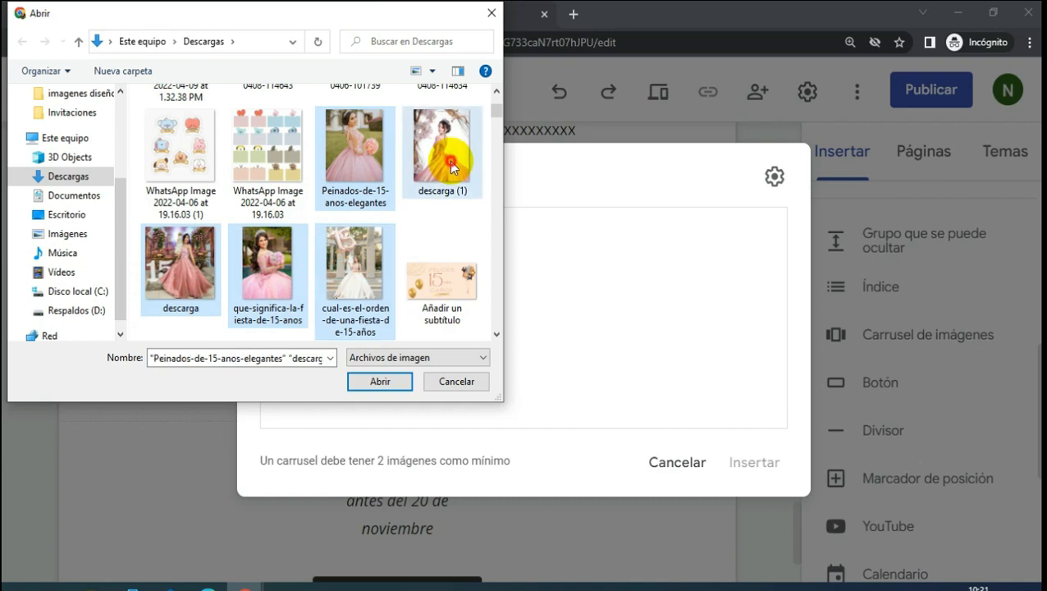
click(362, 381)
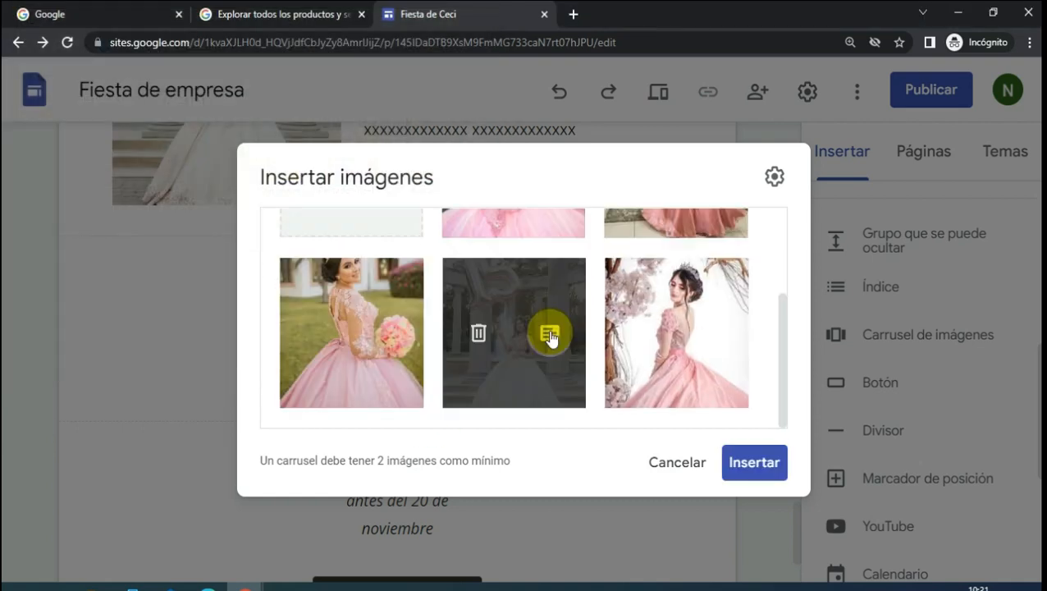
- View the alternative text and caption options of the first carousel image
scroll(550, 332, up, 2)
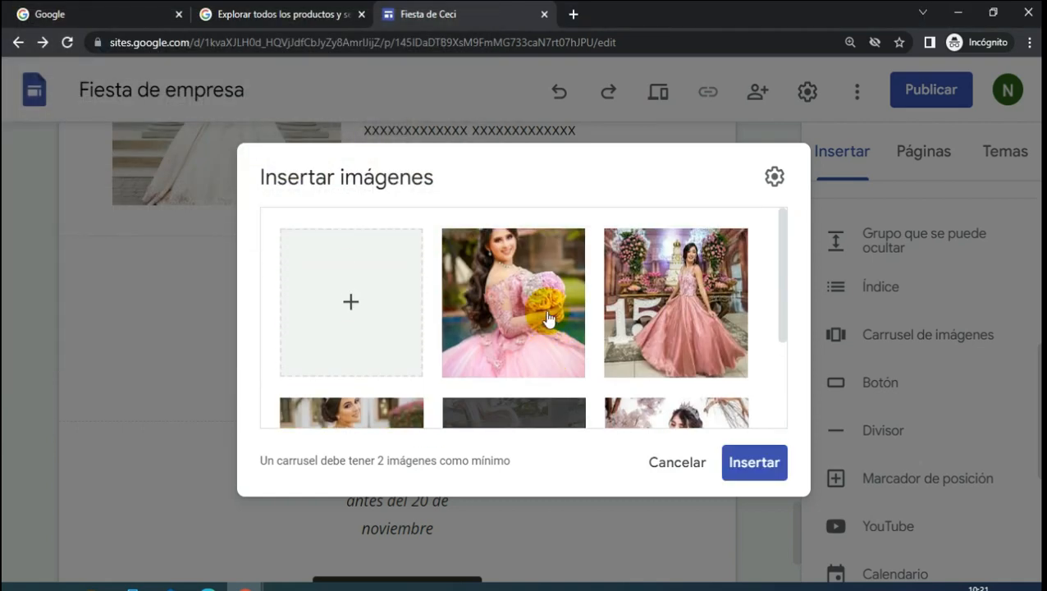
click(548, 307)
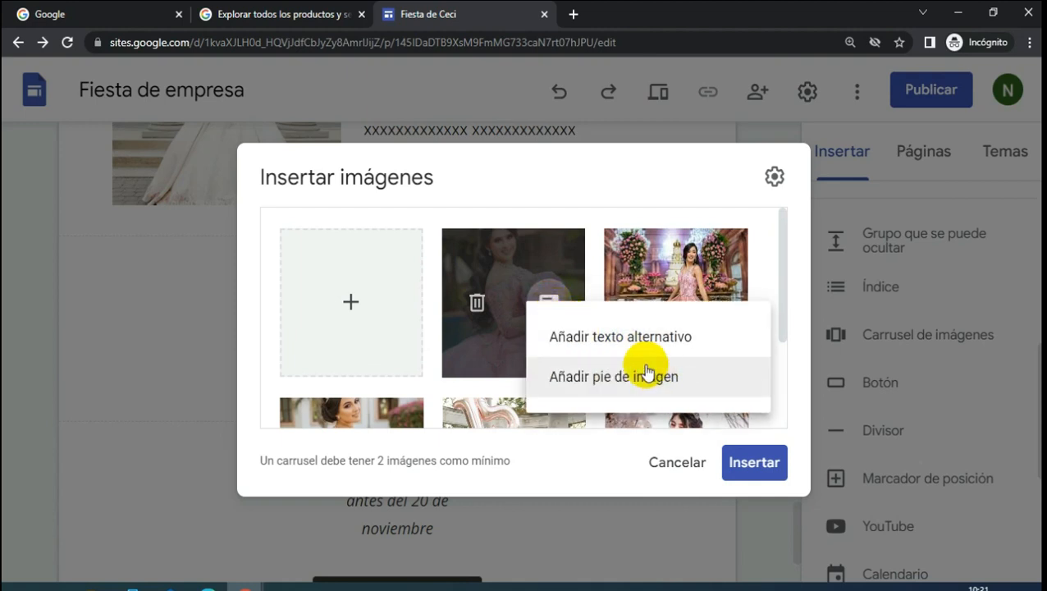
click(771, 271)
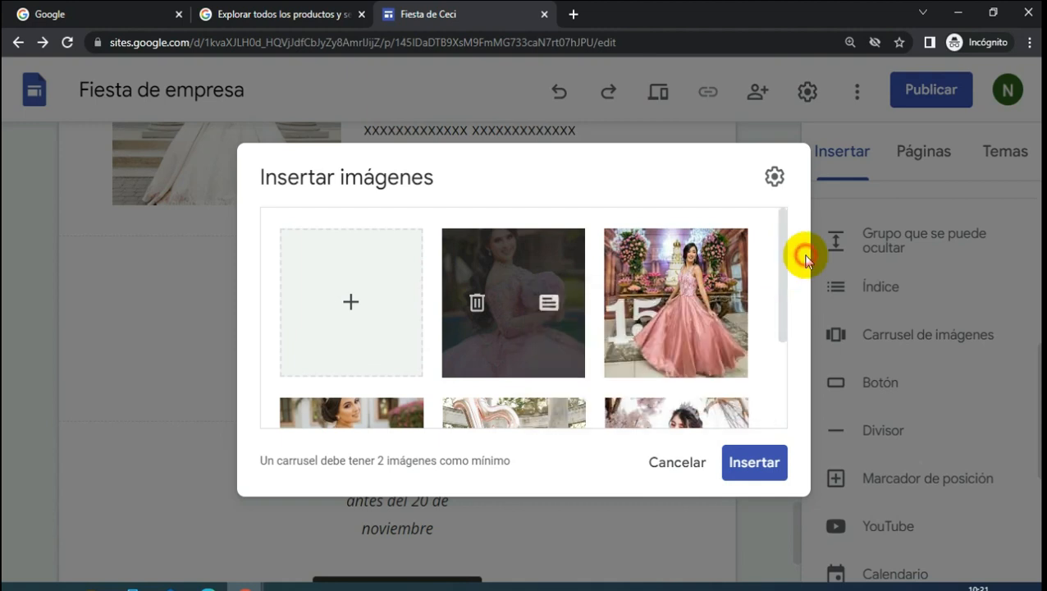
- Enable automatic start (Inicio automático) for the carousel and insert it into the page
click(773, 177)
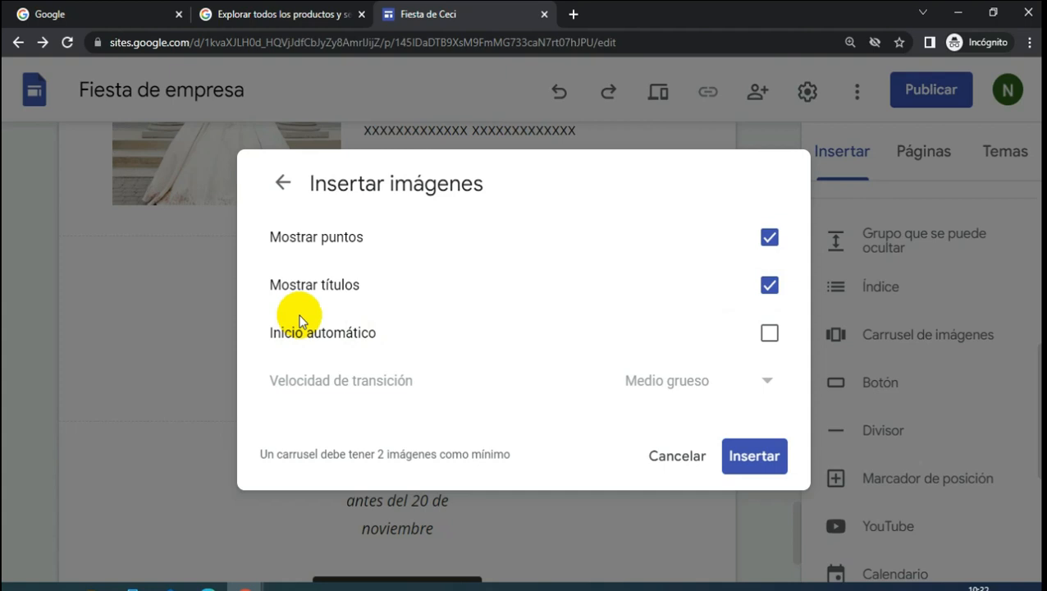
click(768, 334)
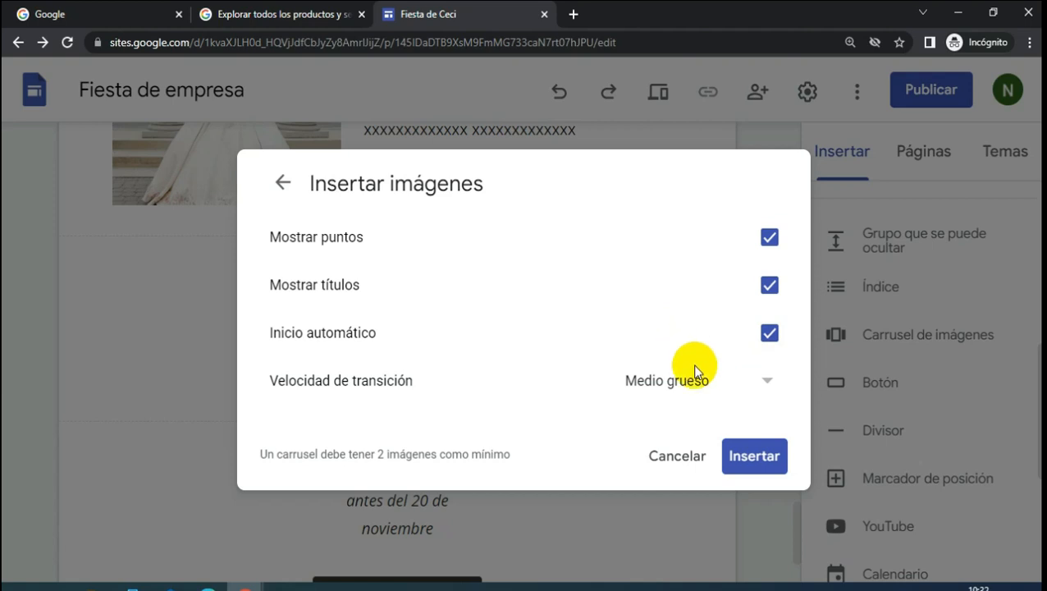
click(671, 380)
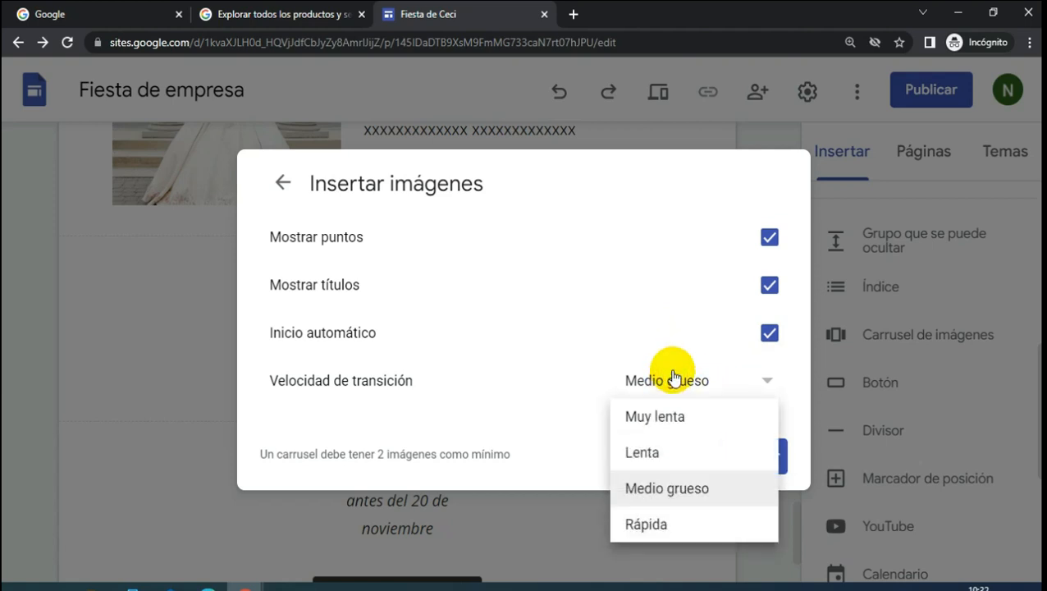
click(690, 309)
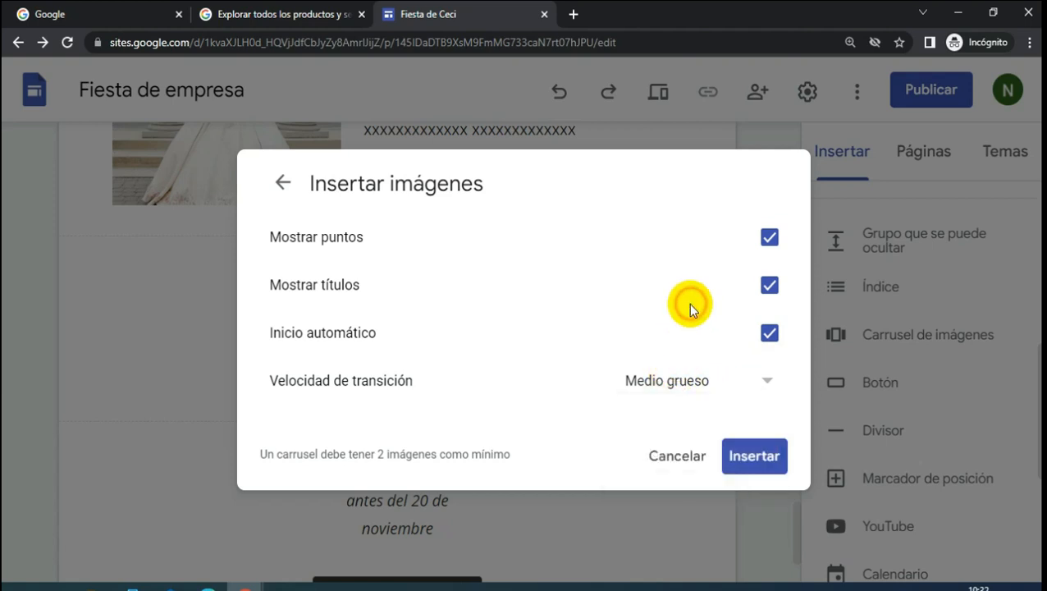
click(740, 463)
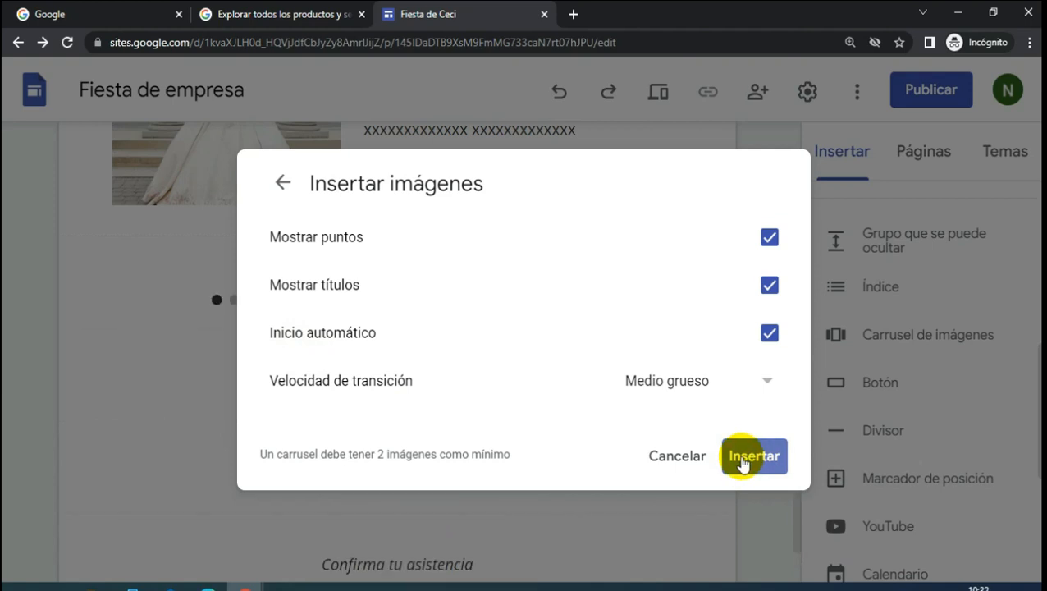
- Move the photo carousel to the horizontal centre of its section
scroll(669, 427, down, 4)
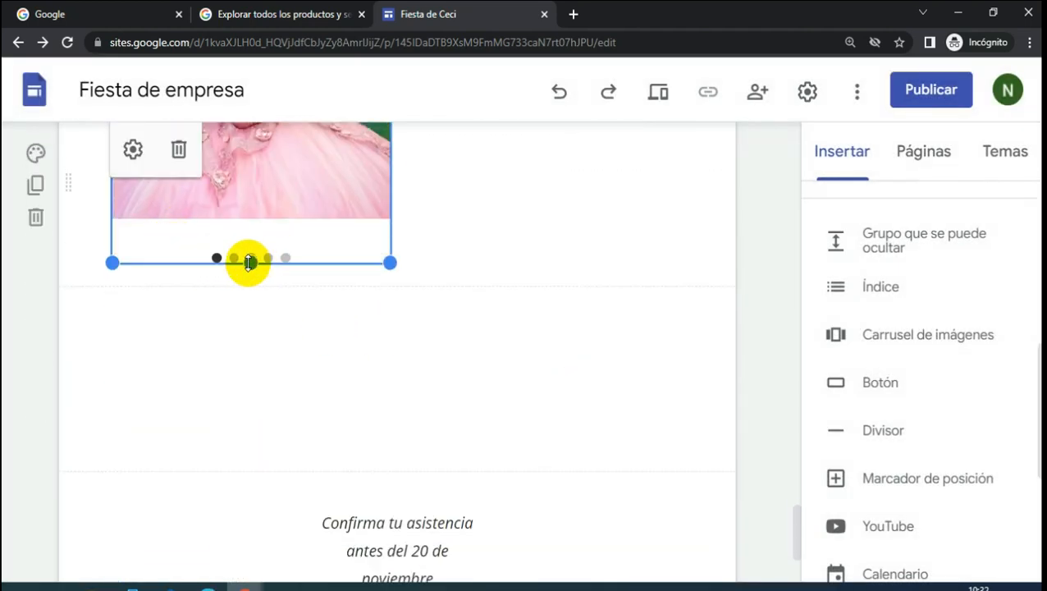
scroll(288, 269, up, 4)
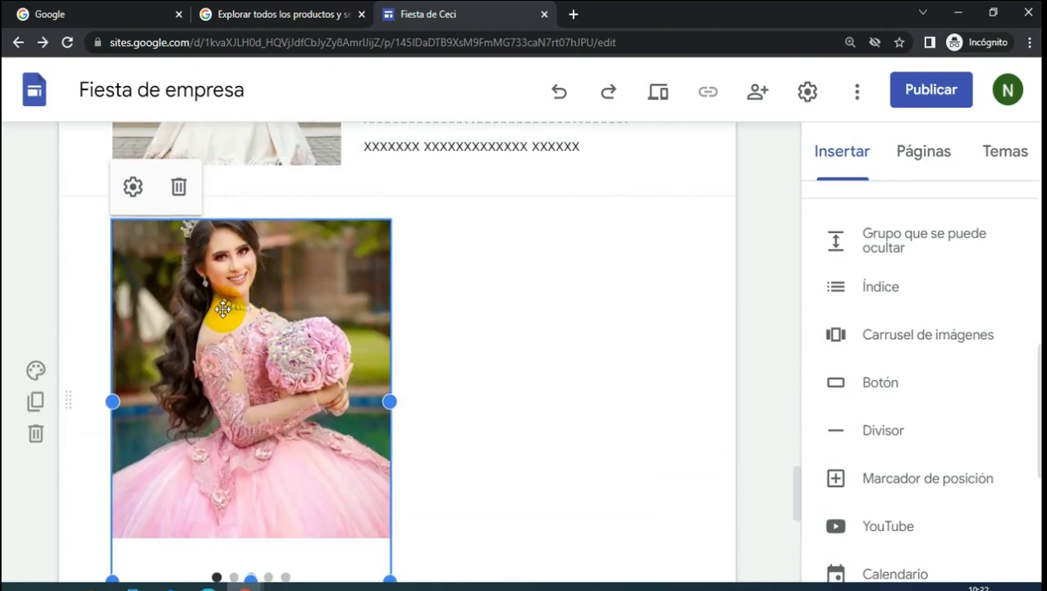
drag(228, 315, 437, 316)
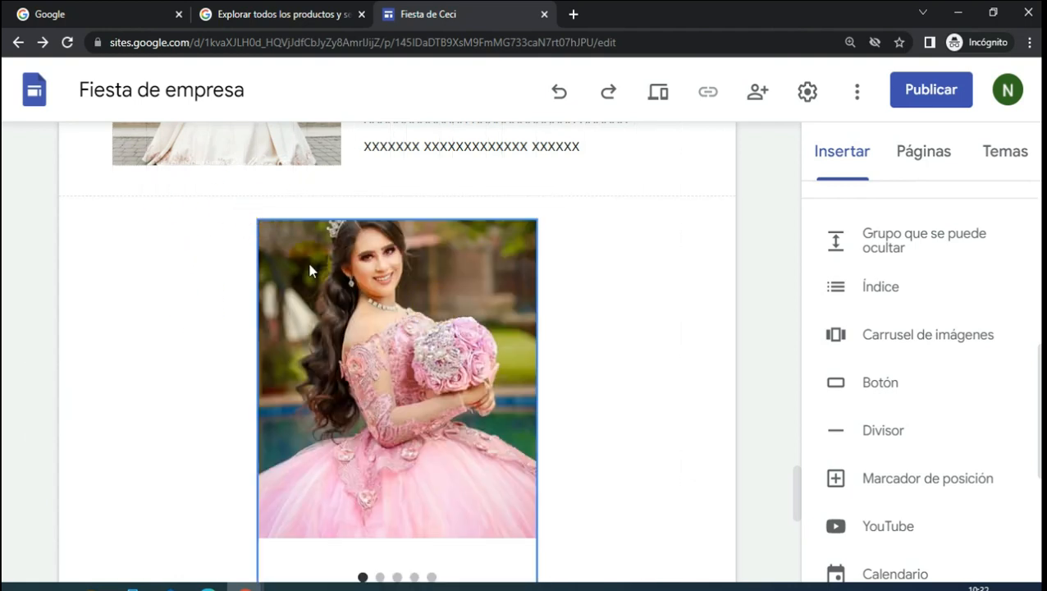
scroll(549, 266, down, 4)
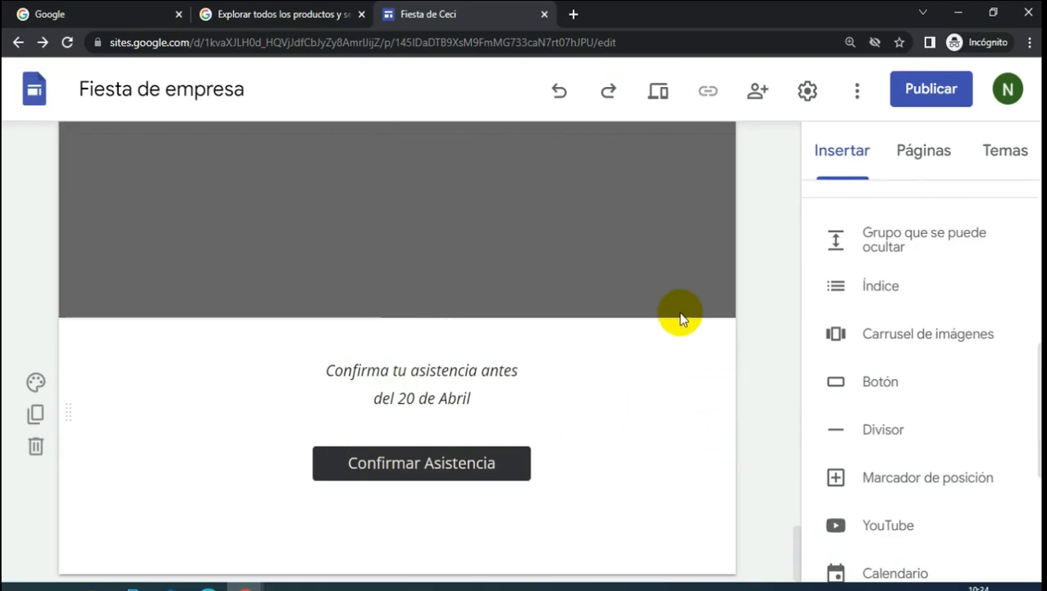
scroll(296, 449, up, 4)
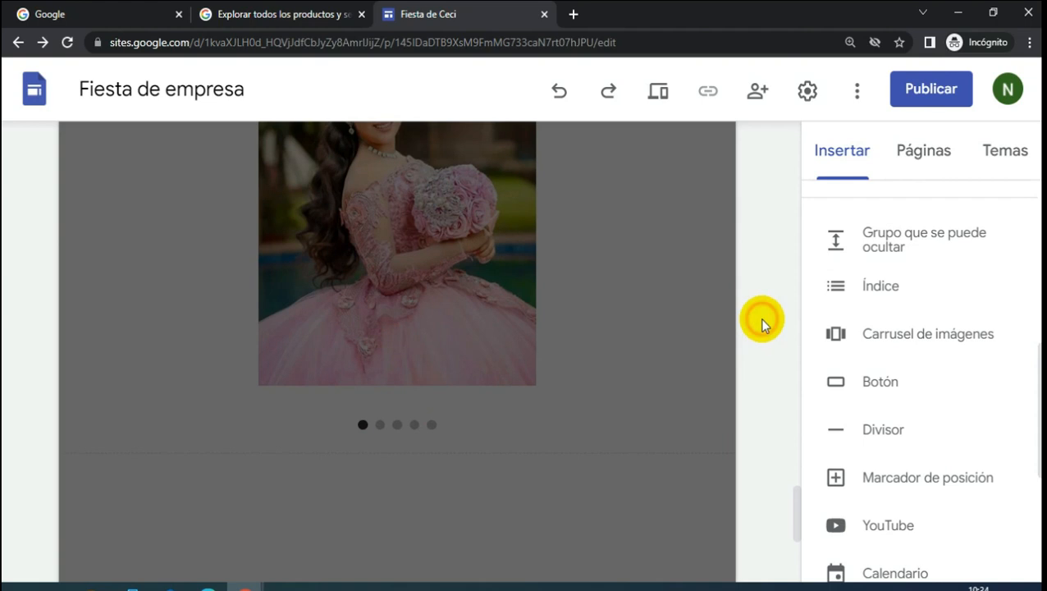
scroll(601, 313, up, 4)
scroll(601, 314, up, 3)
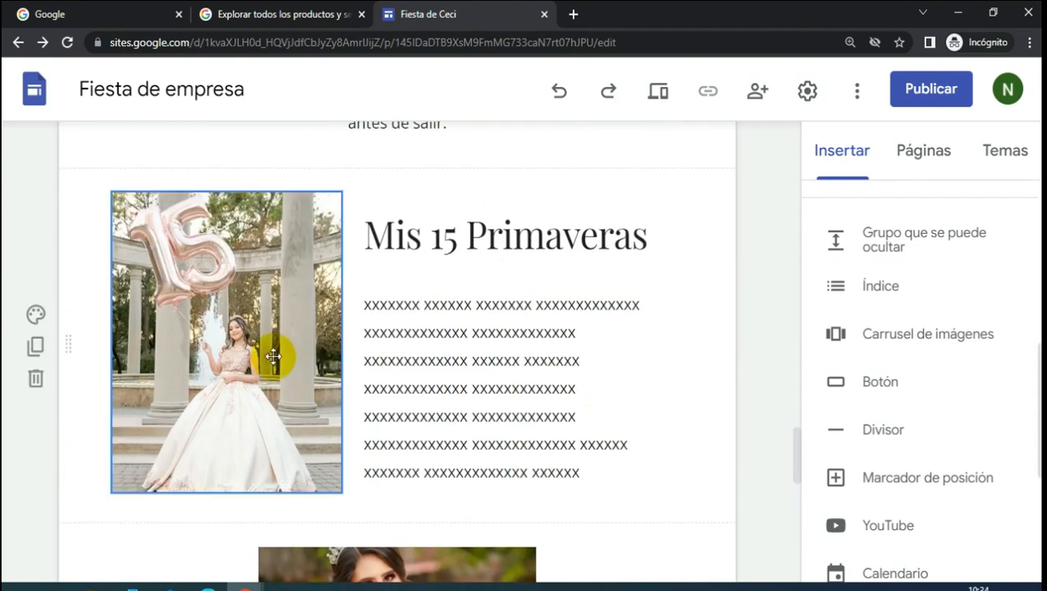
- Change the text colour of the "Mis 15 Primaveras" heading to light red
click(407, 399)
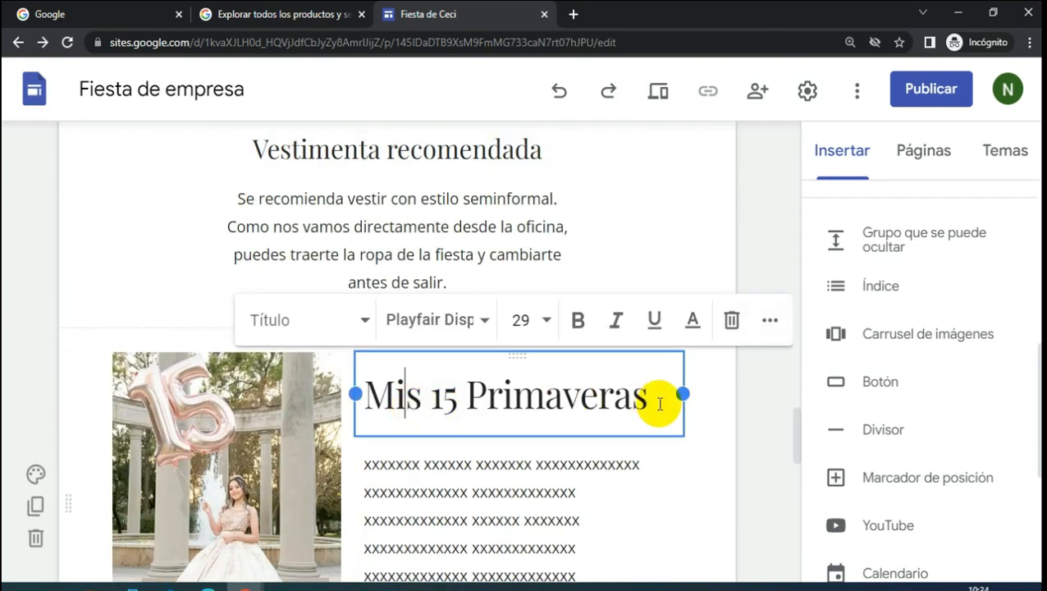
drag(631, 401, 328, 387)
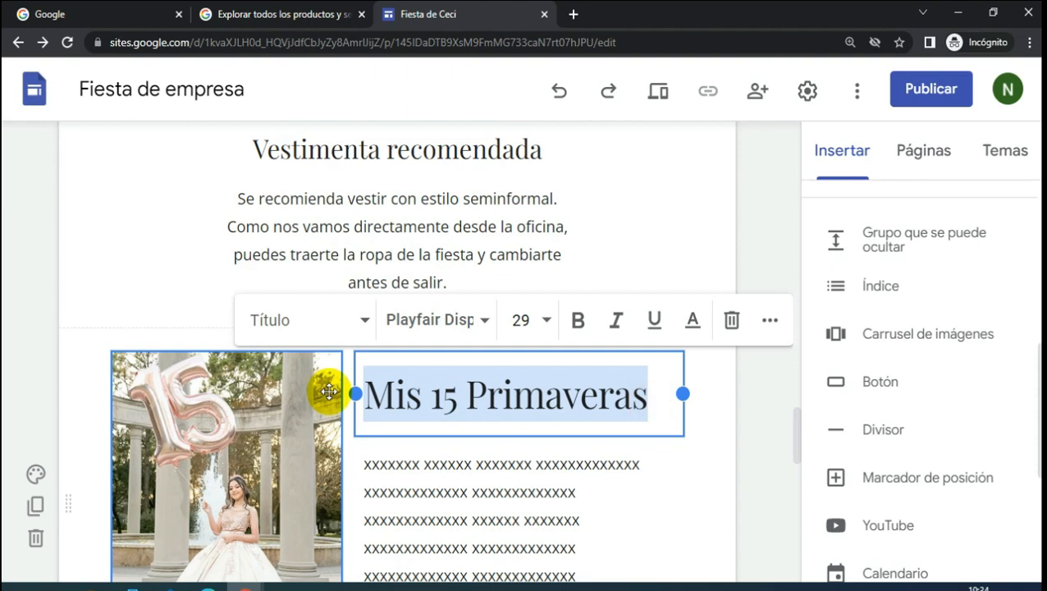
click(696, 320)
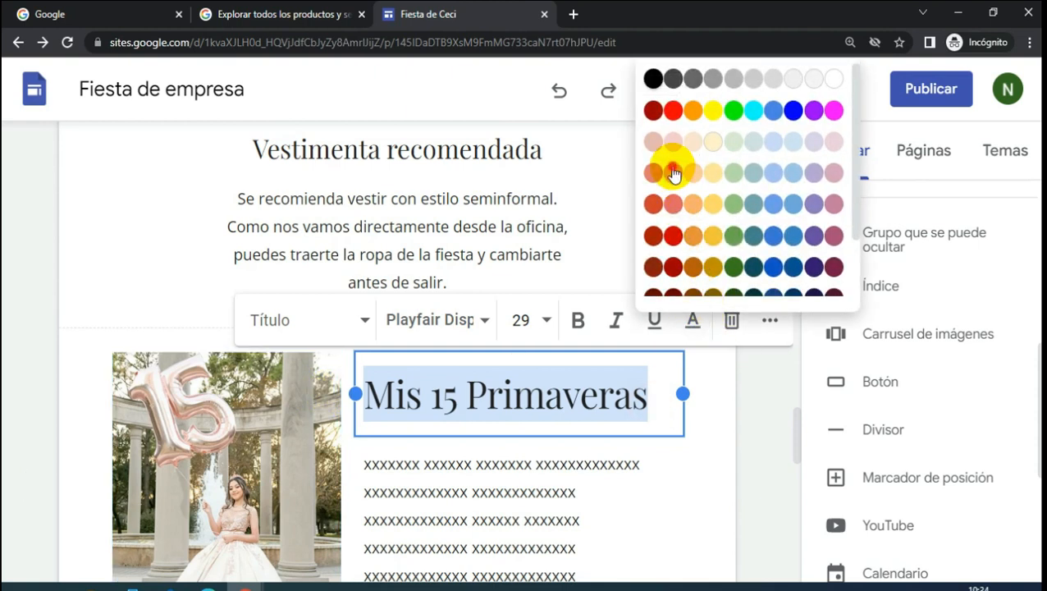
click(673, 174)
click(297, 416)
scroll(304, 432, down, 1)
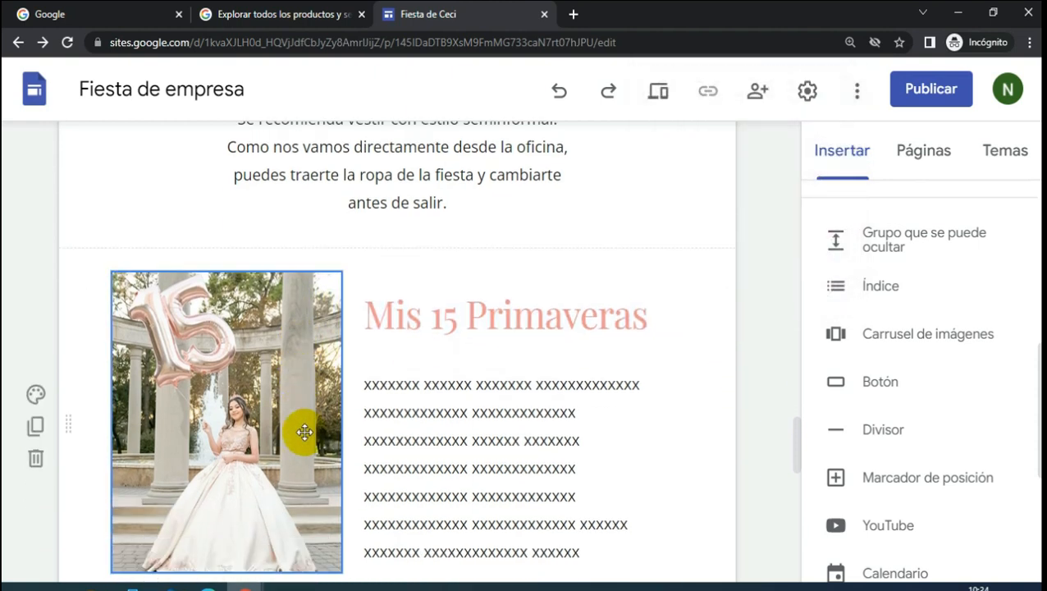
scroll(109, 335, up, 1)
scroll(109, 335, down, 1)
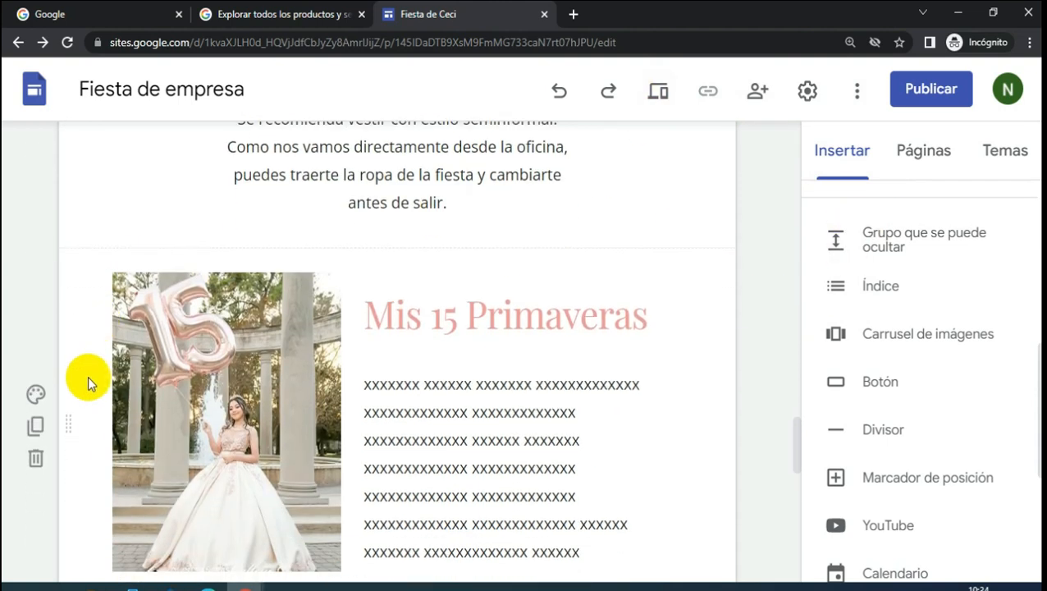
- Apply the Estilo 2 section colour to the Mis 15 Primaveras section and view its background image options
click(34, 396)
scroll(131, 435, down, 2)
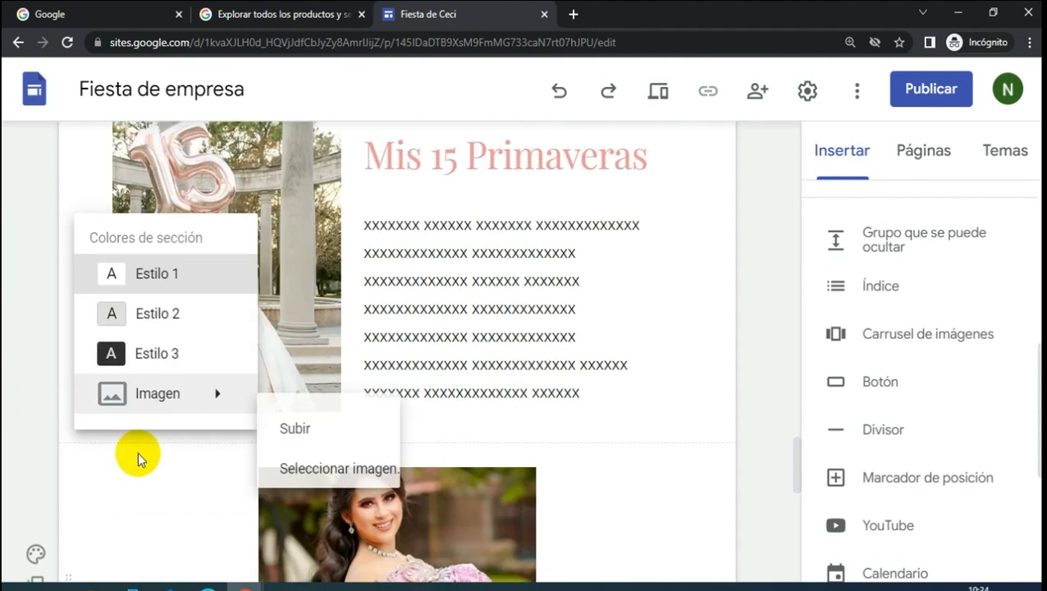
click(150, 315)
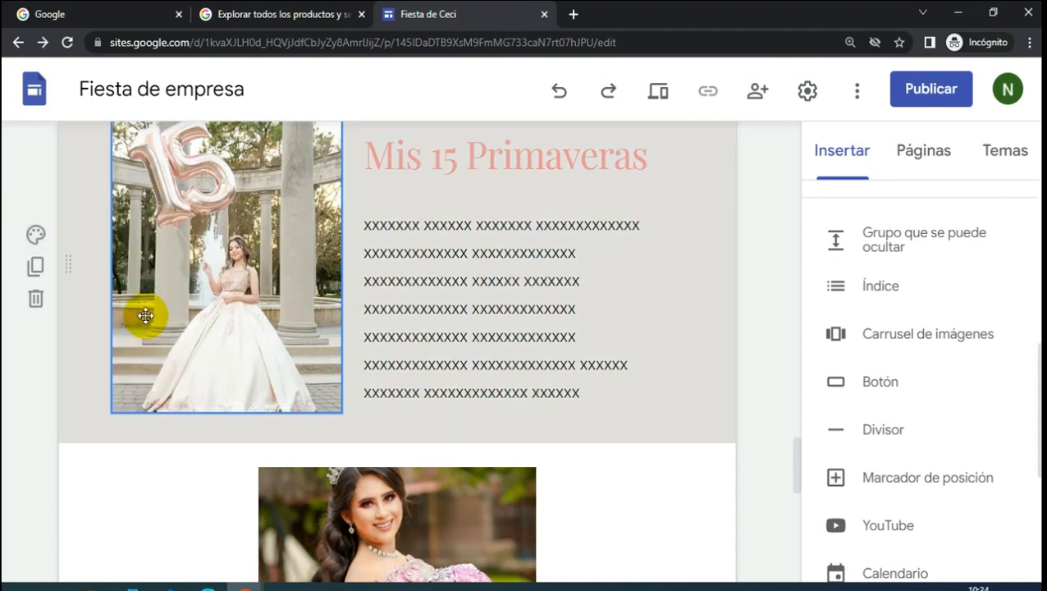
click(35, 234)
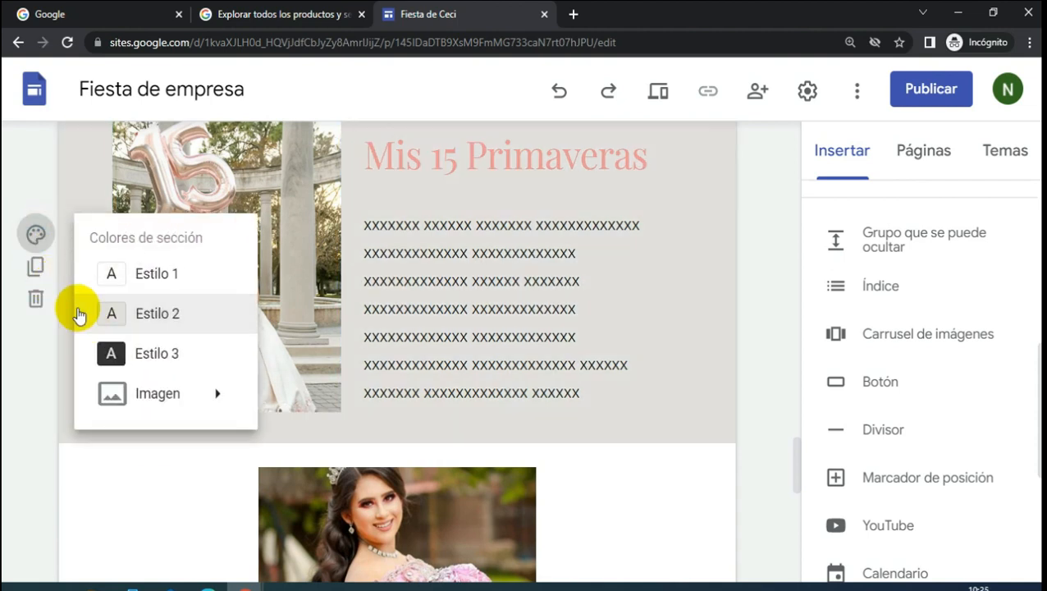
mouse_move(160, 404)
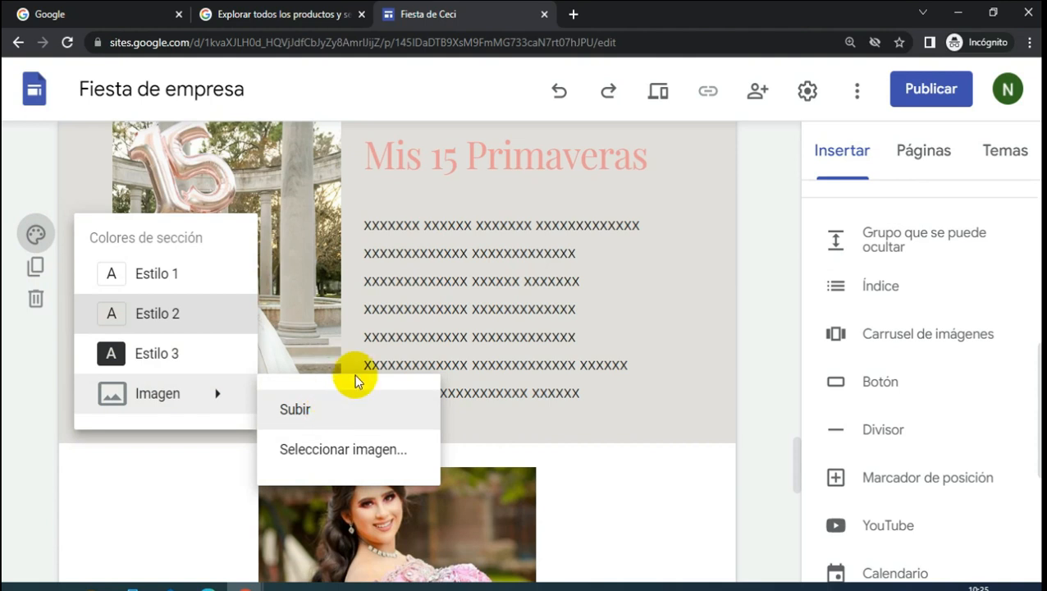
click(743, 305)
- Delete the section containing the EVENTO, LUGAR and FECHA columns below the Confirmar button
scroll(731, 279, down, 5)
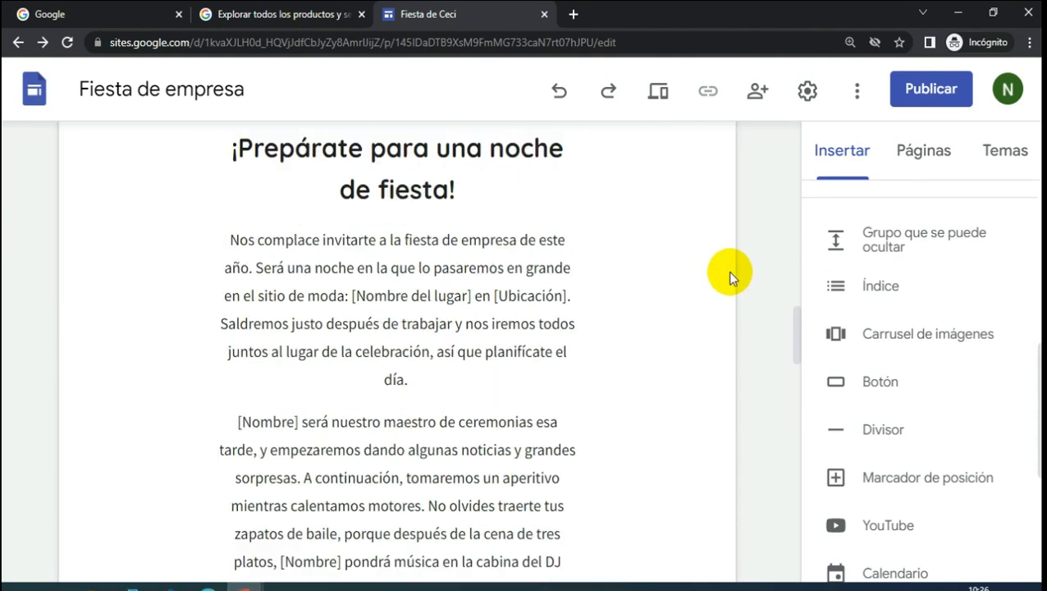
scroll(516, 304, up, 9)
scroll(554, 298, down, 4)
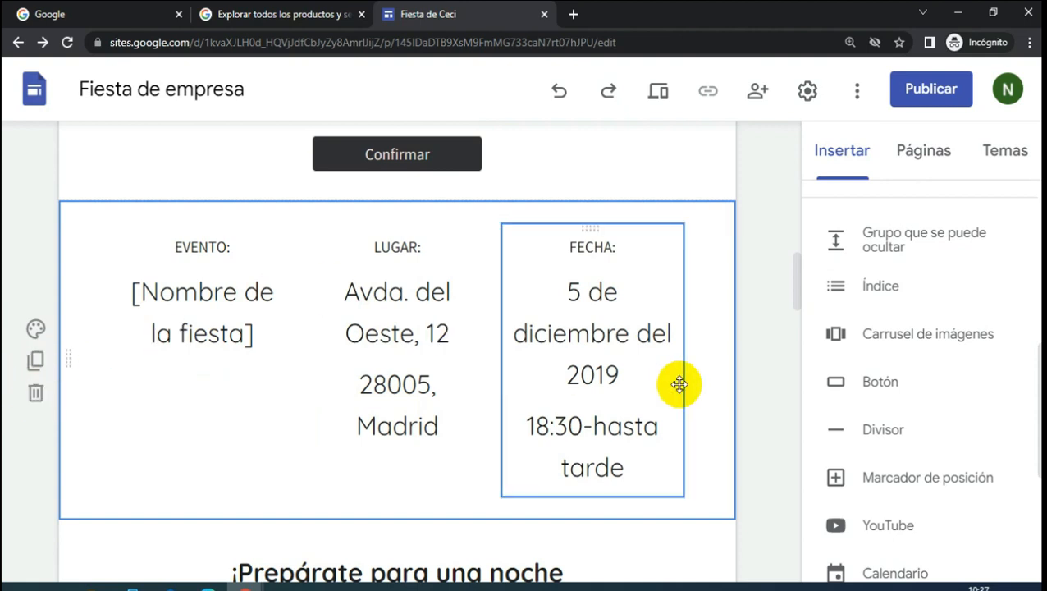
scroll(613, 373, up, 4)
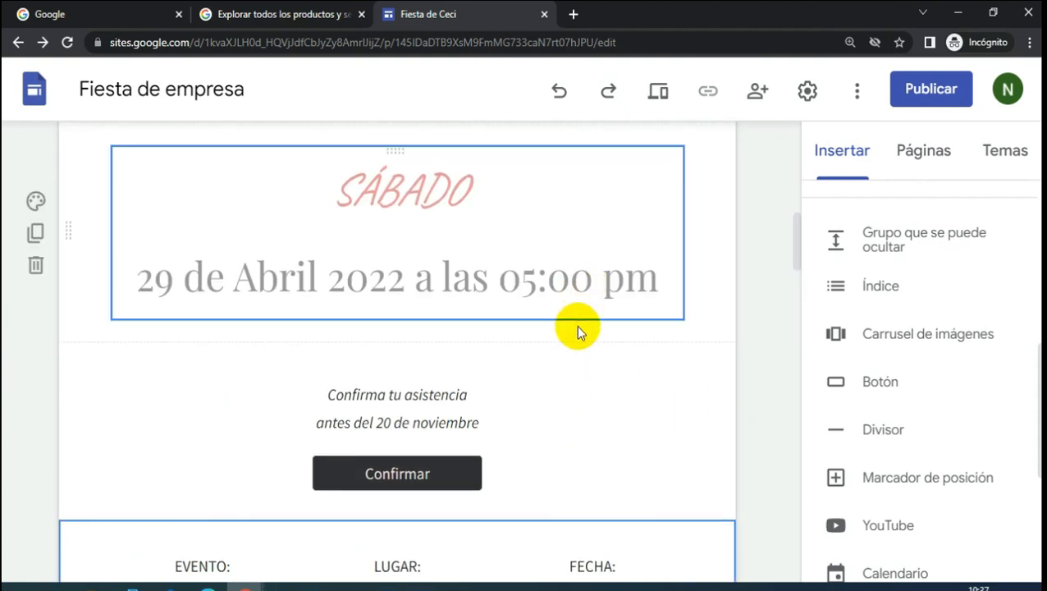
scroll(558, 344, down, 4)
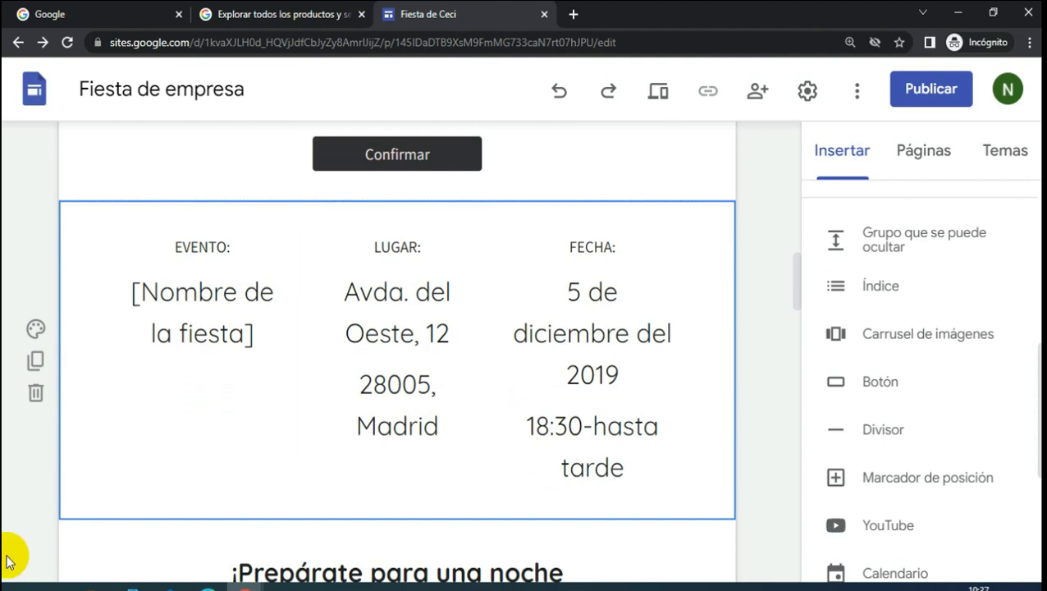
click(35, 394)
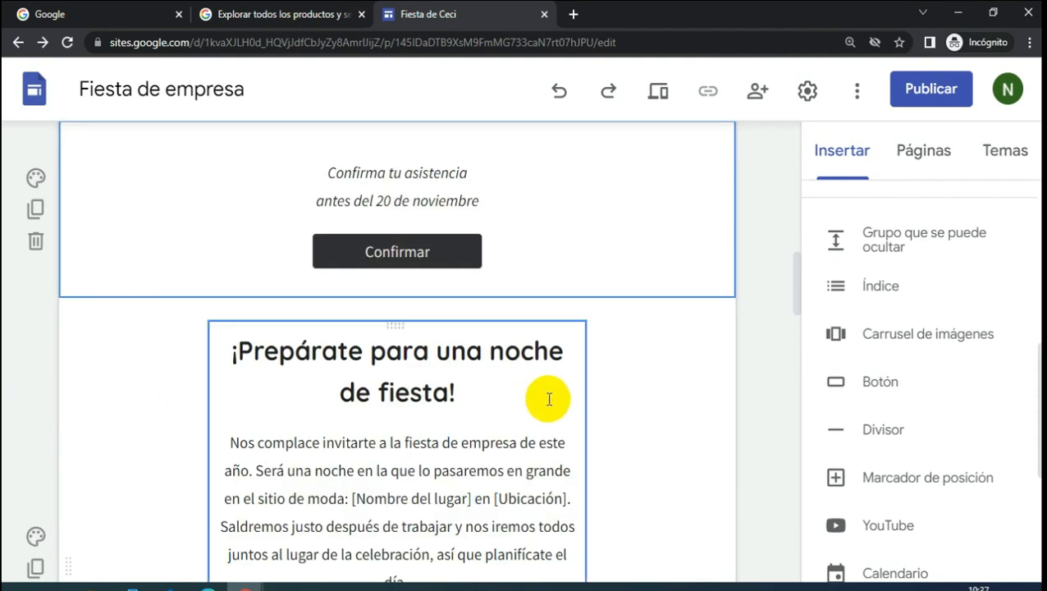
- Widen the "¡Prepárate para una noche de fiesta!" text box on both sides to fill the section's content width
scroll(607, 373, up, 4)
scroll(764, 336, down, 6)
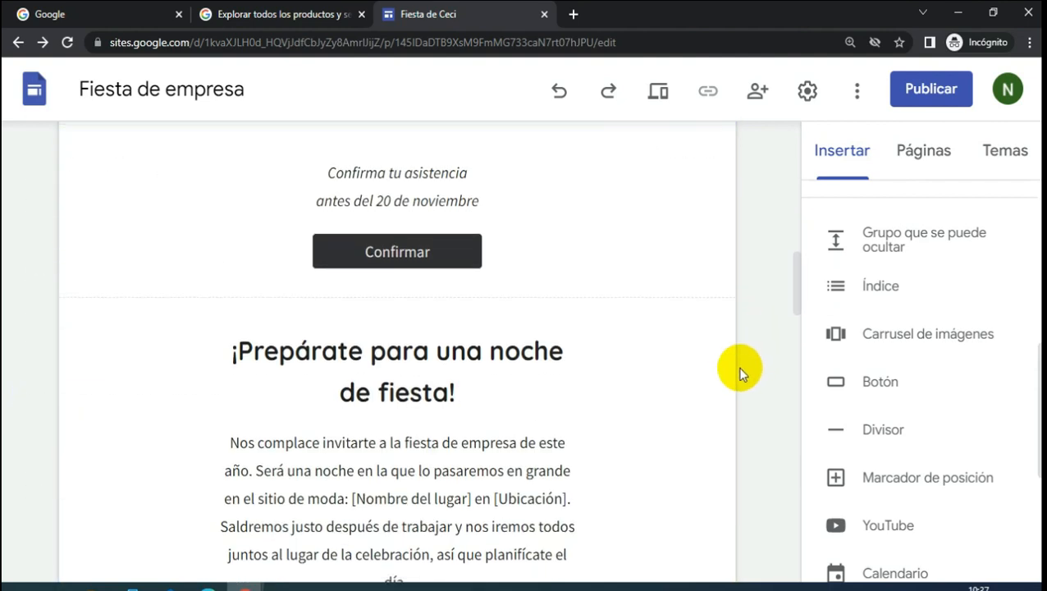
click(550, 328)
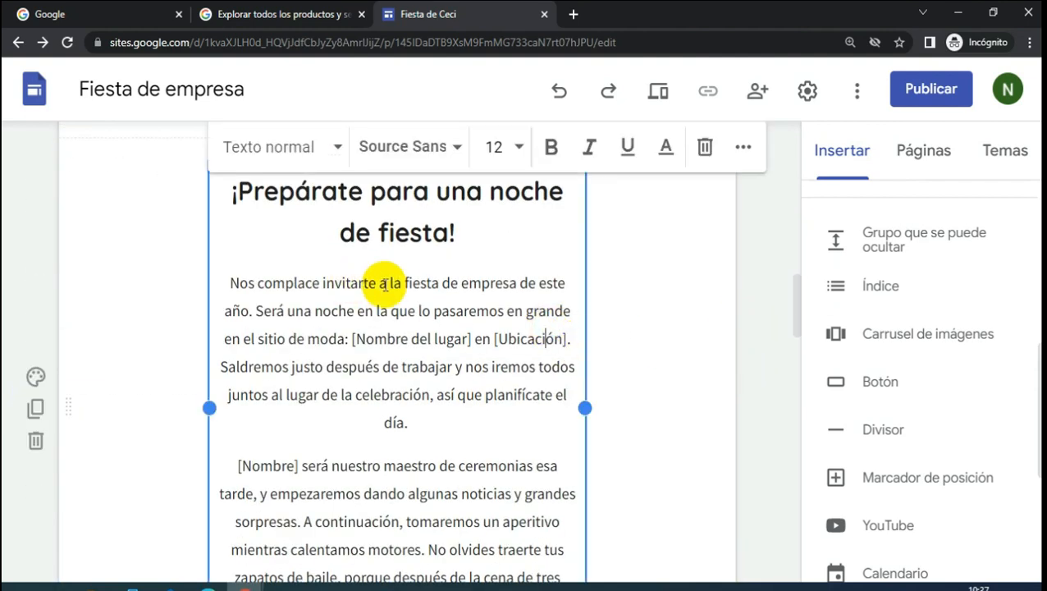
drag(207, 408, 95, 374)
drag(584, 346, 697, 346)
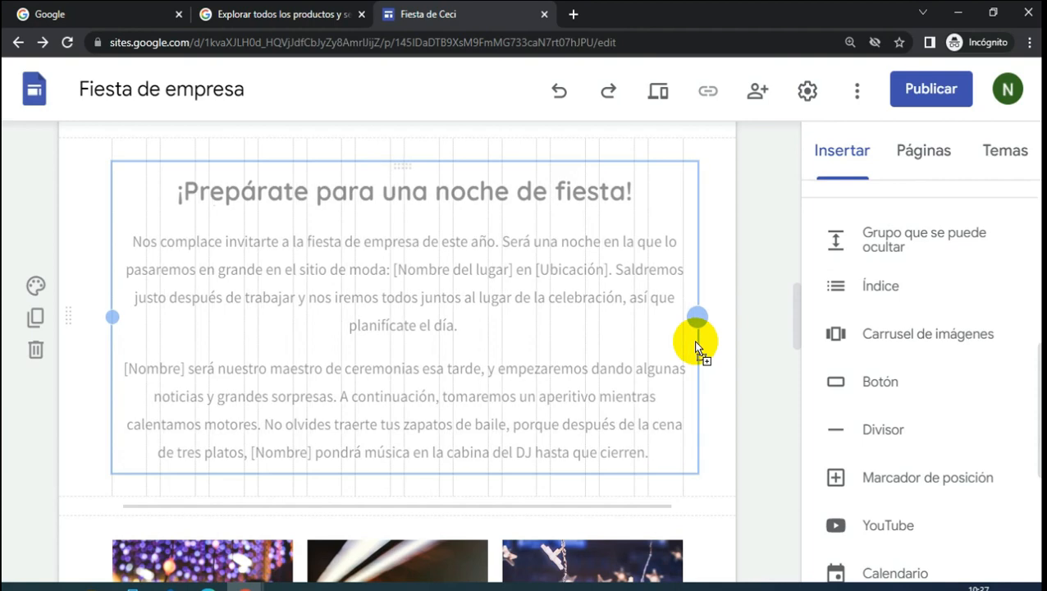
click(776, 287)
- Delete the three-photo section above Vestimenta recomendada and one of the two adjacent divider lines
scroll(767, 293, up, 3)
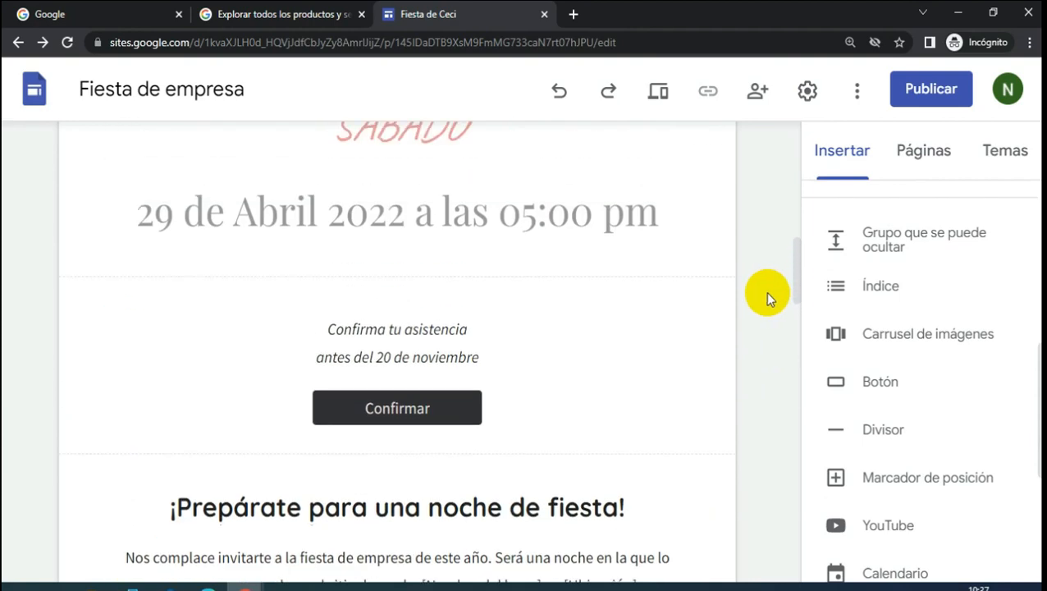
scroll(764, 295, down, 6)
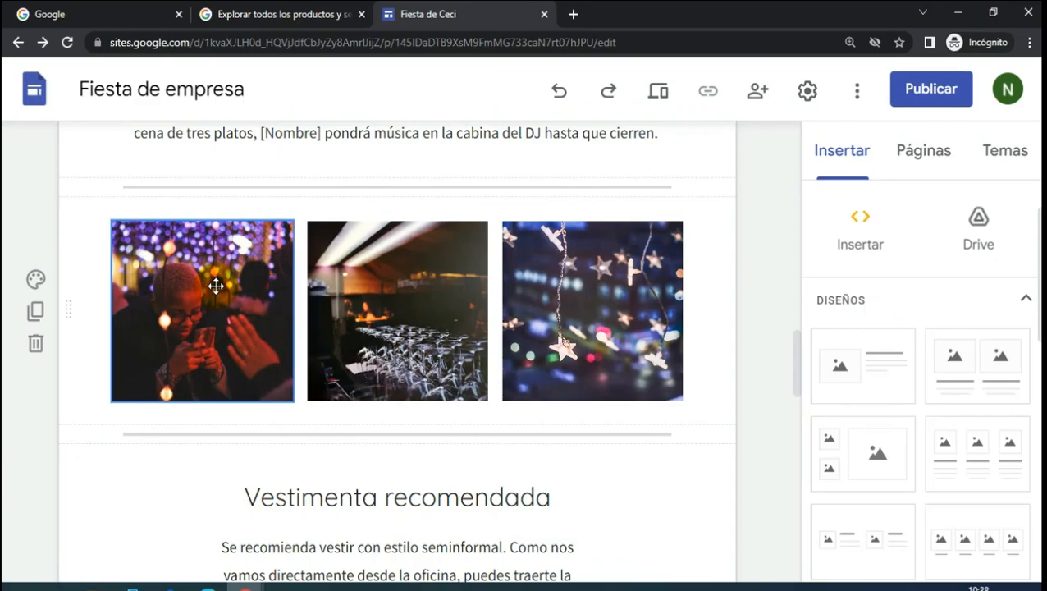
click(428, 320)
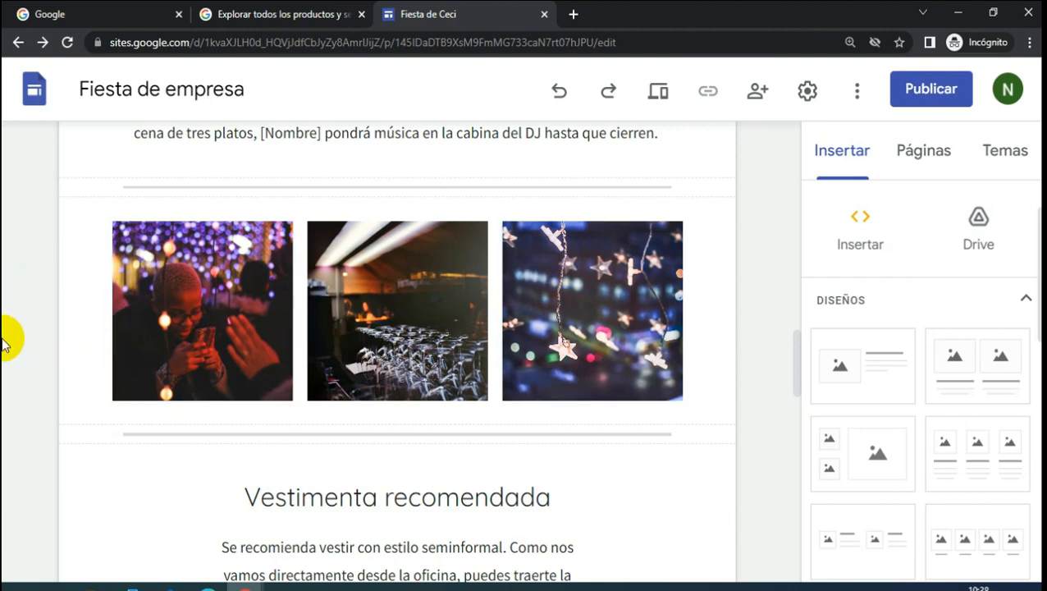
click(36, 346)
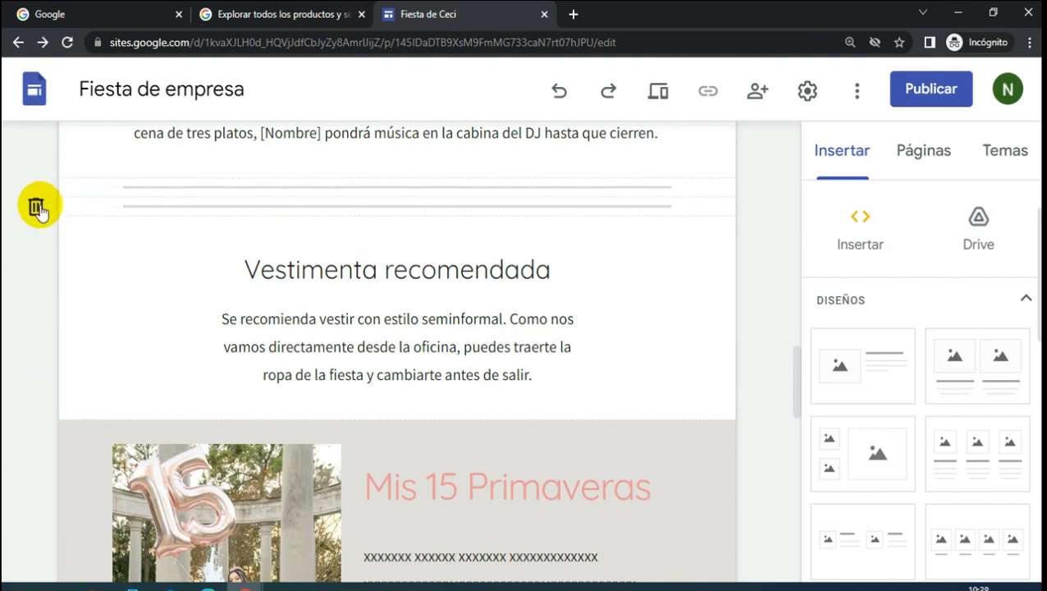
click(36, 208)
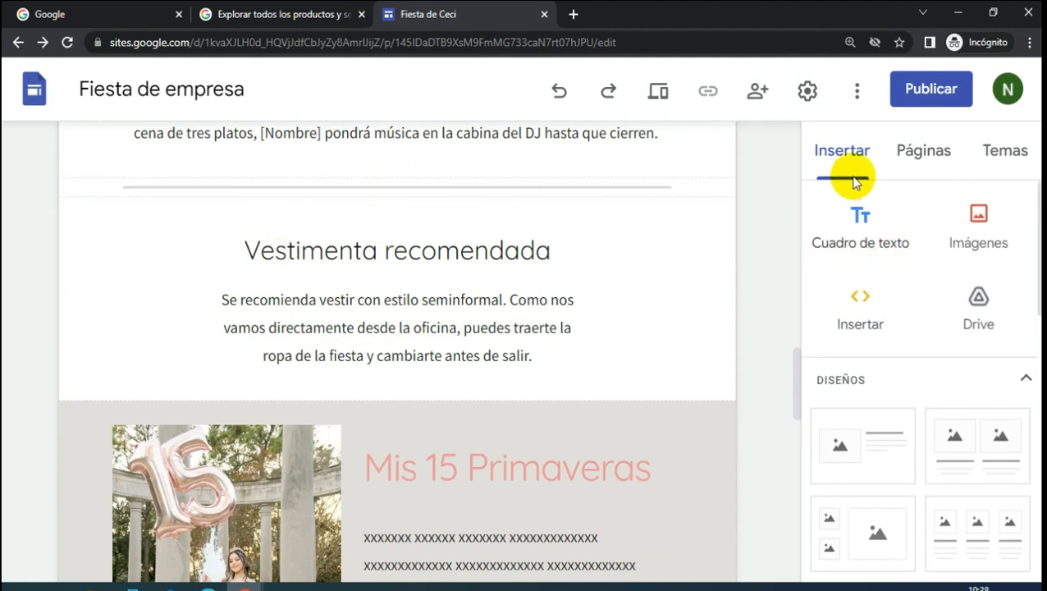
- Change the text colour of the "Vestimenta recomendada" heading to light red
scroll(949, 345, down, 4)
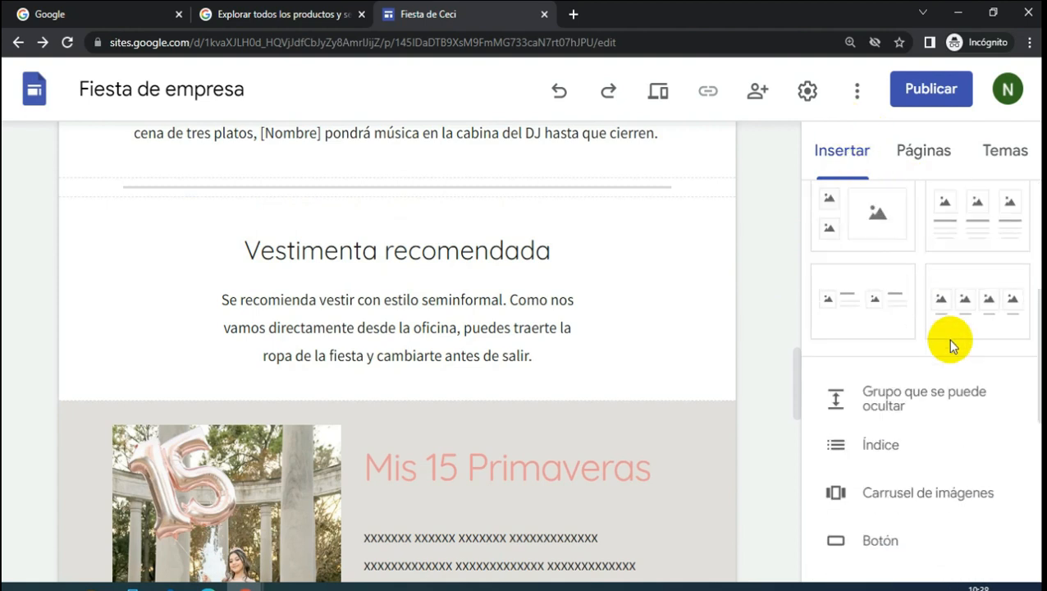
scroll(947, 339, down, 2)
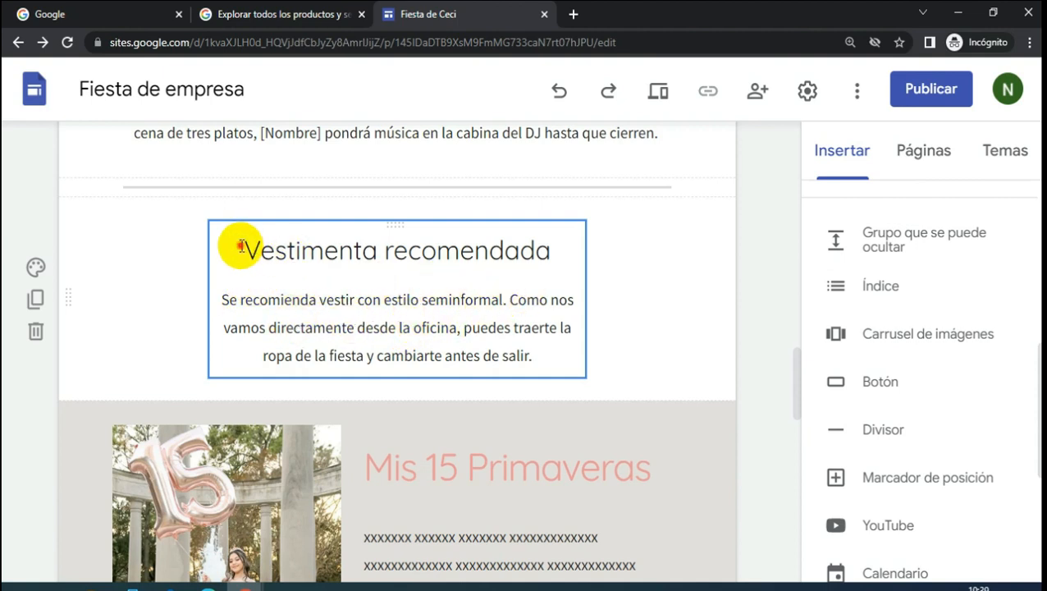
drag(240, 246, 532, 264)
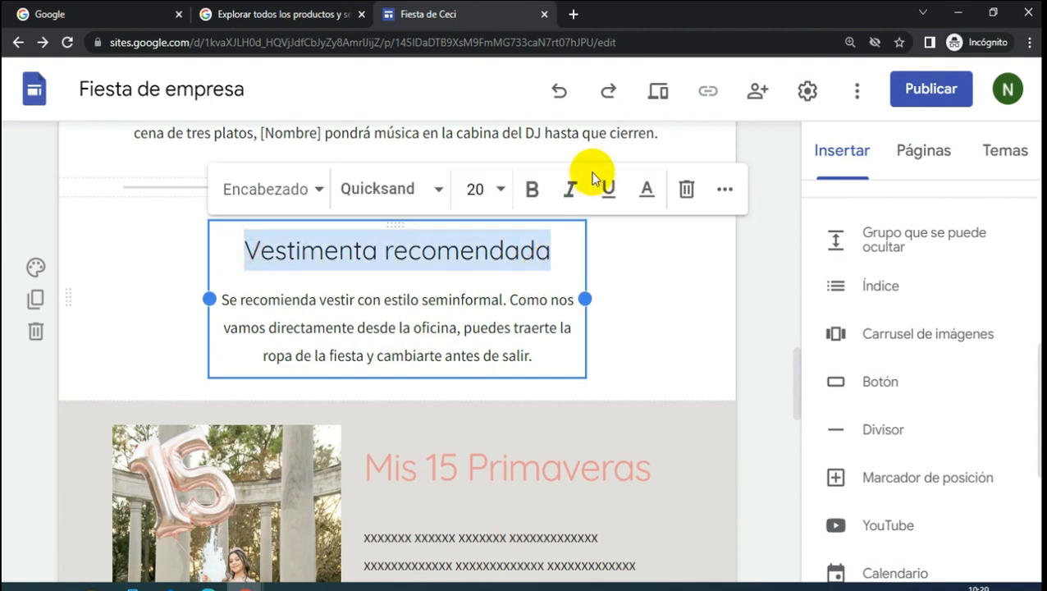
click(648, 190)
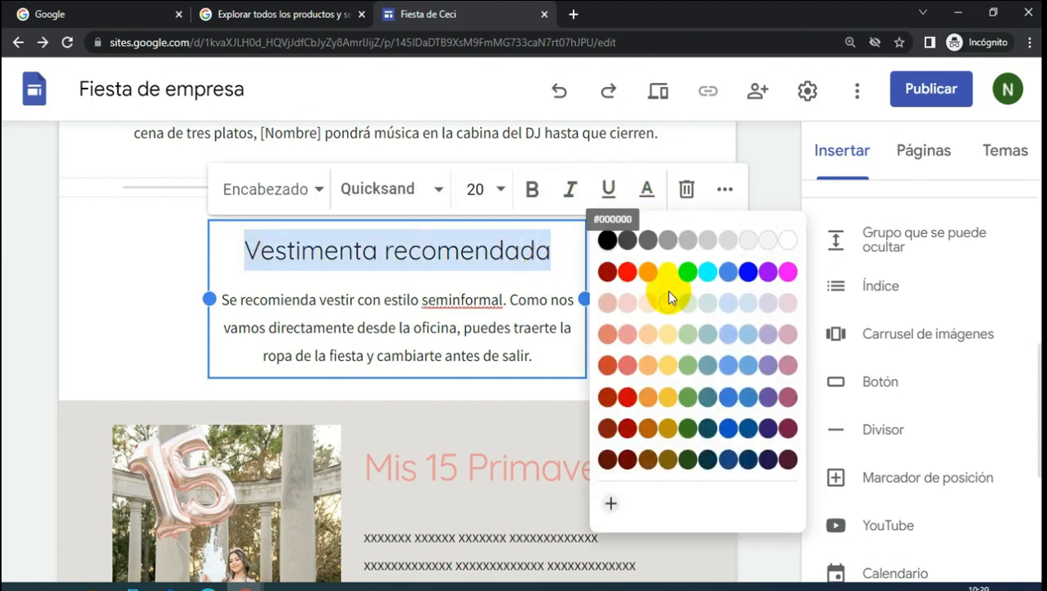
click(627, 335)
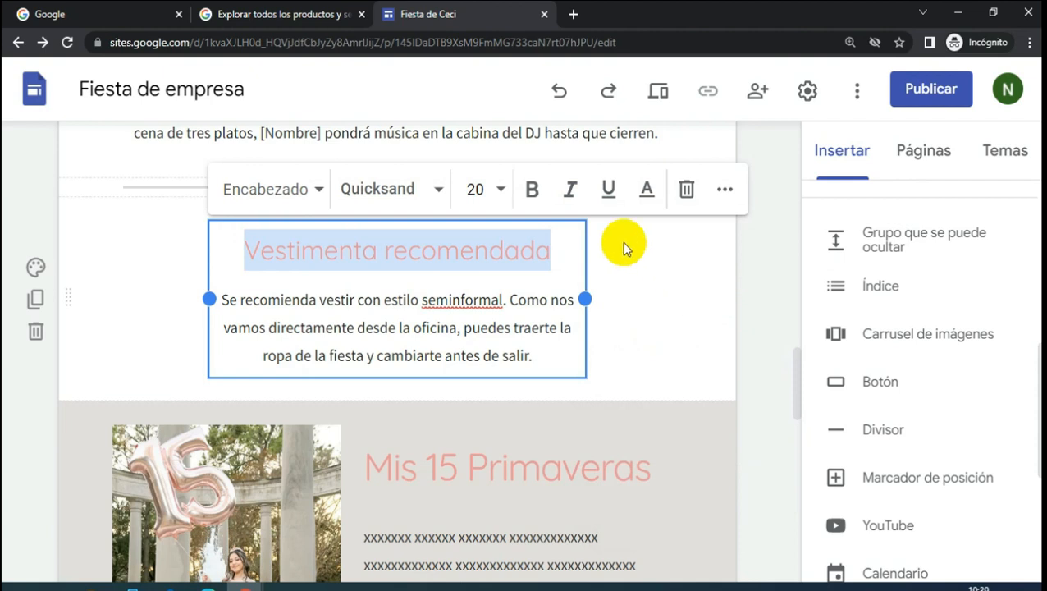
- Set the font size of the "Vestimenta recomendada" heading to 30
click(478, 189)
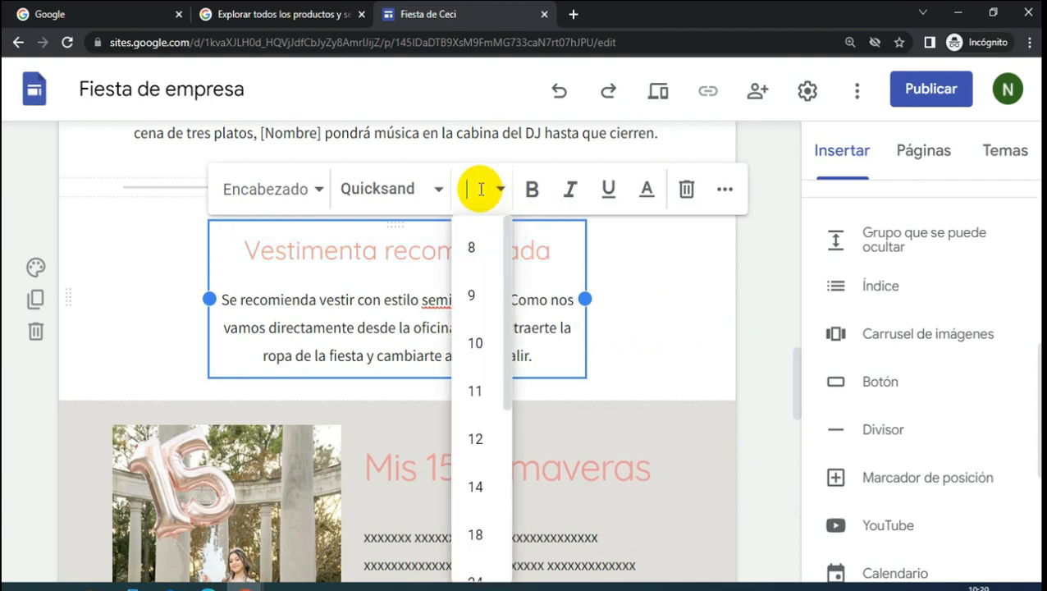
text(30)
key(Return)
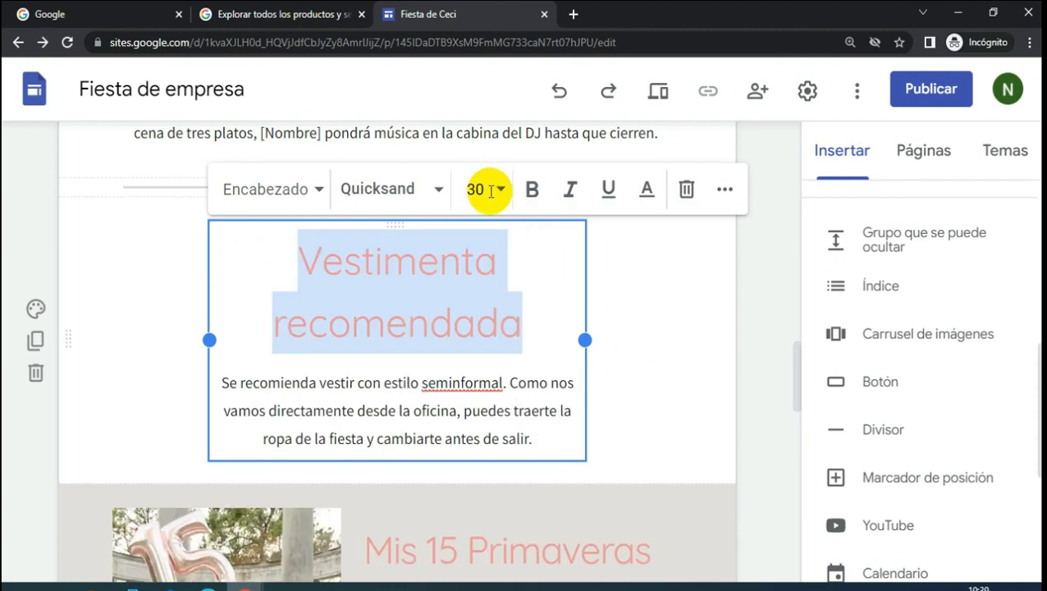
- Widen the Vestimenta recomendada text box slightly to the right and set its heading's font size to 25
drag(587, 334, 633, 338)
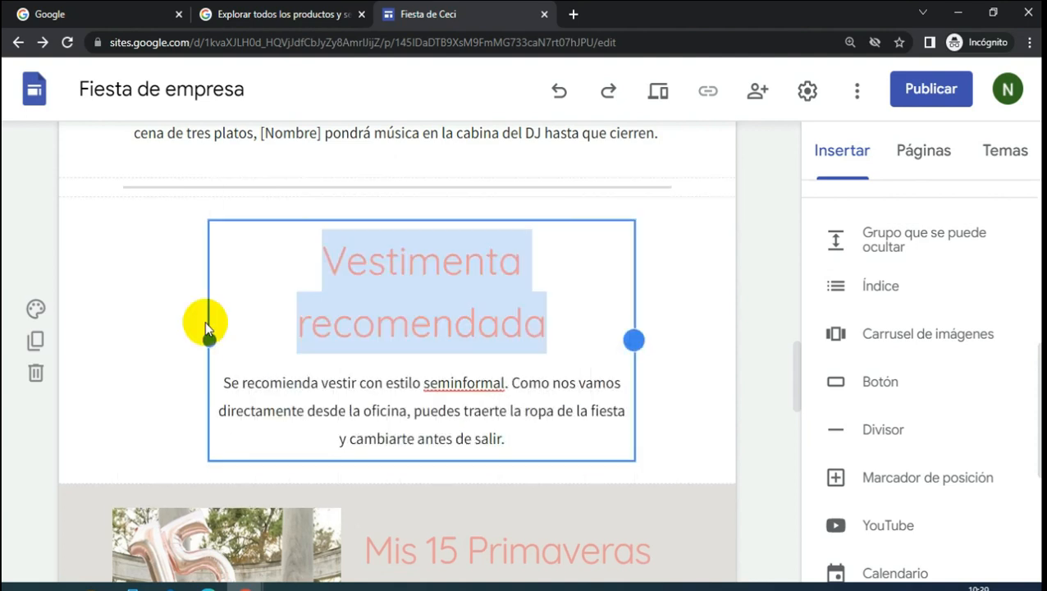
click(478, 189)
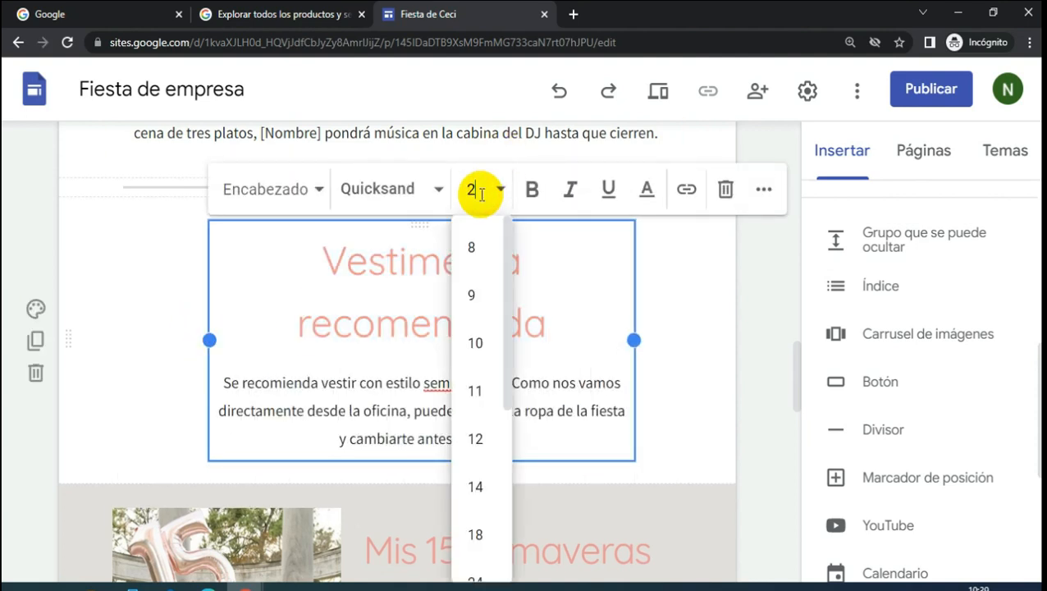
text(25)
key(Return)
- Review the page sections from the countdown and event date down to the photo carousel, including the Vestimenta recomendada heading
scroll(662, 320, up, 8)
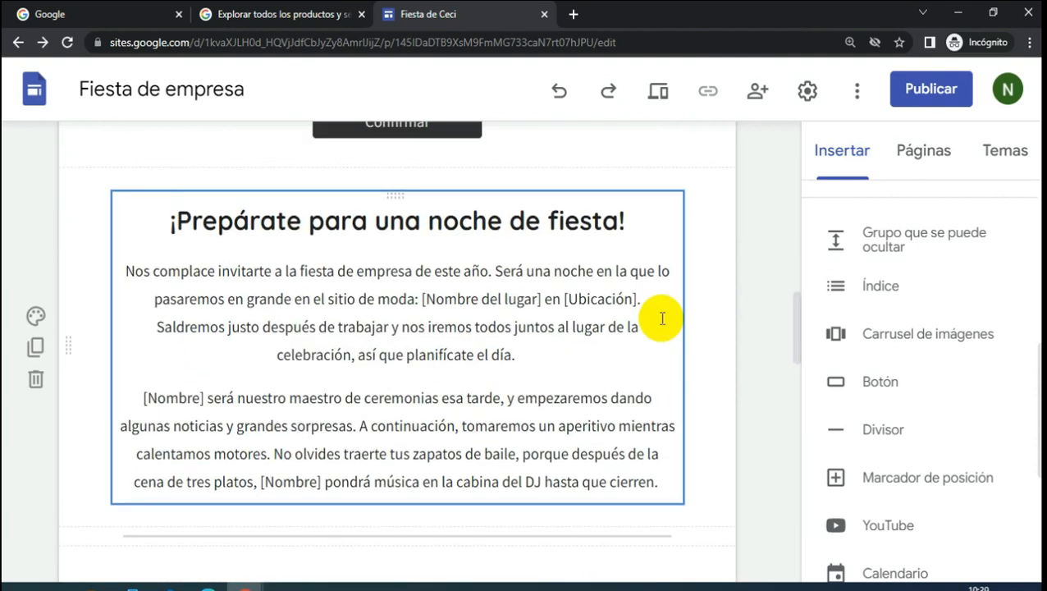
scroll(654, 320, up, 5)
scroll(654, 316, down, 5)
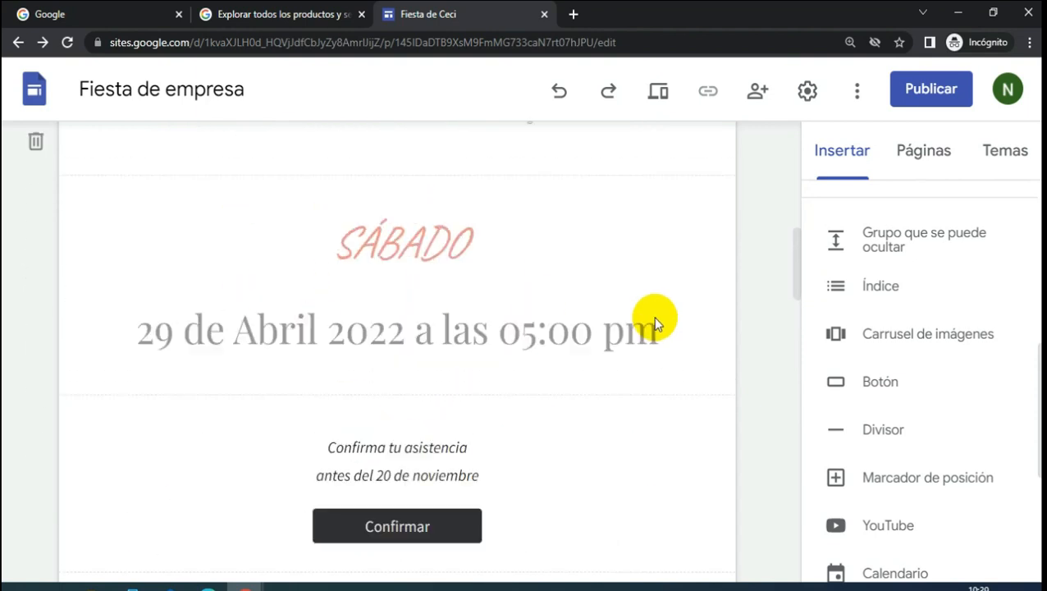
scroll(556, 269, up, 3)
click(436, 379)
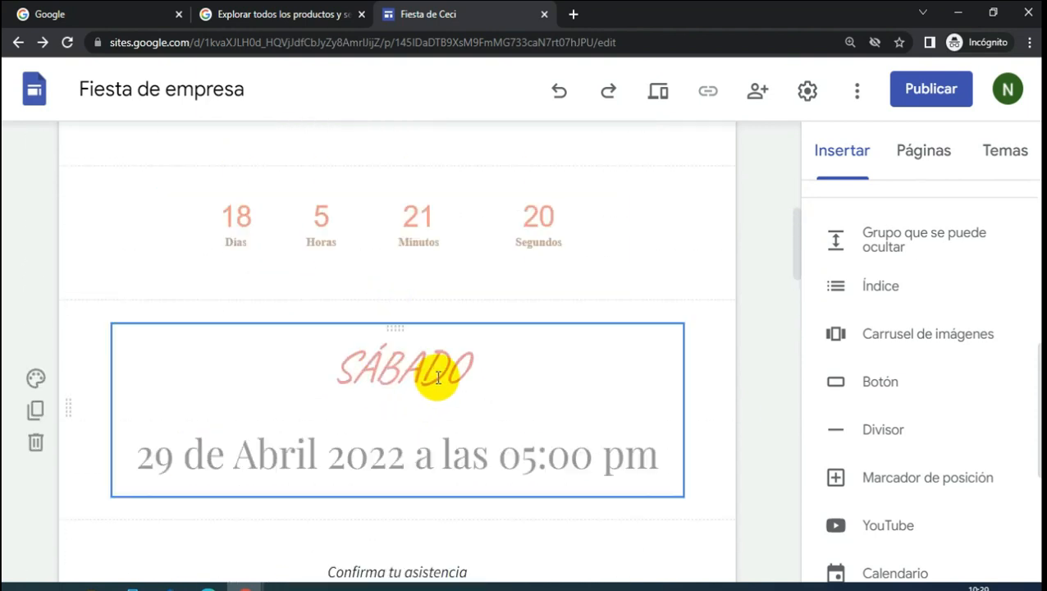
scroll(438, 374, up, 4)
scroll(437, 374, down, 8)
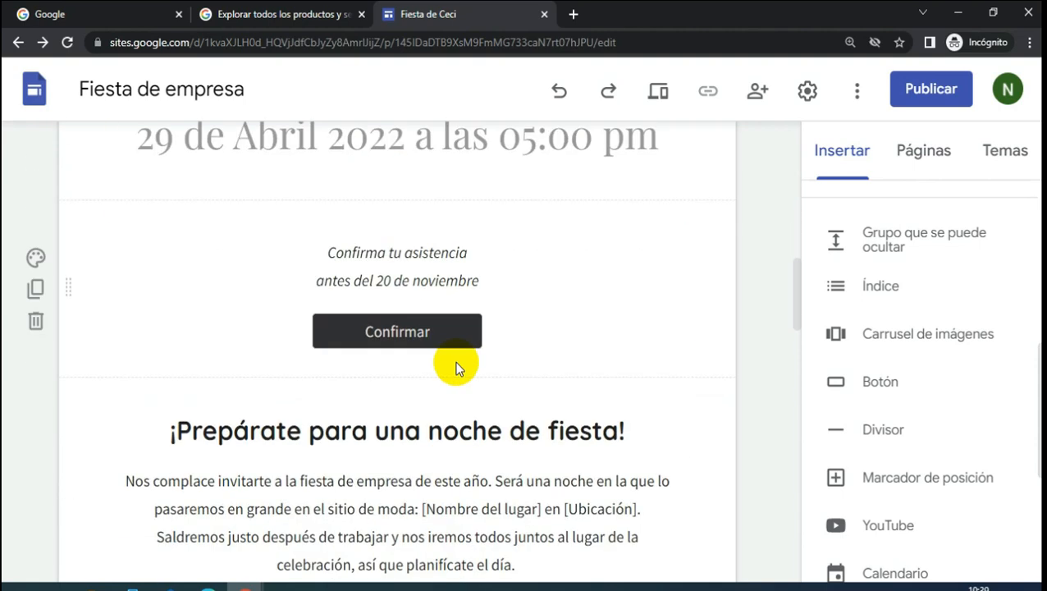
scroll(463, 351, down, 9)
click(484, 158)
scroll(526, 245, up, 3)
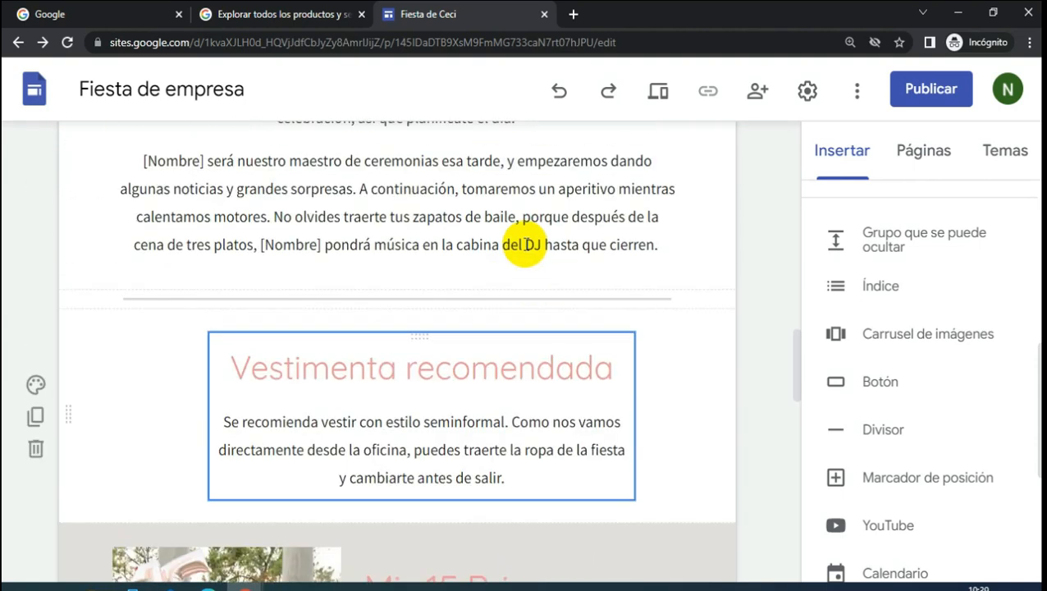
scroll(525, 245, up, 1)
click(533, 244)
scroll(480, 262, up, 3)
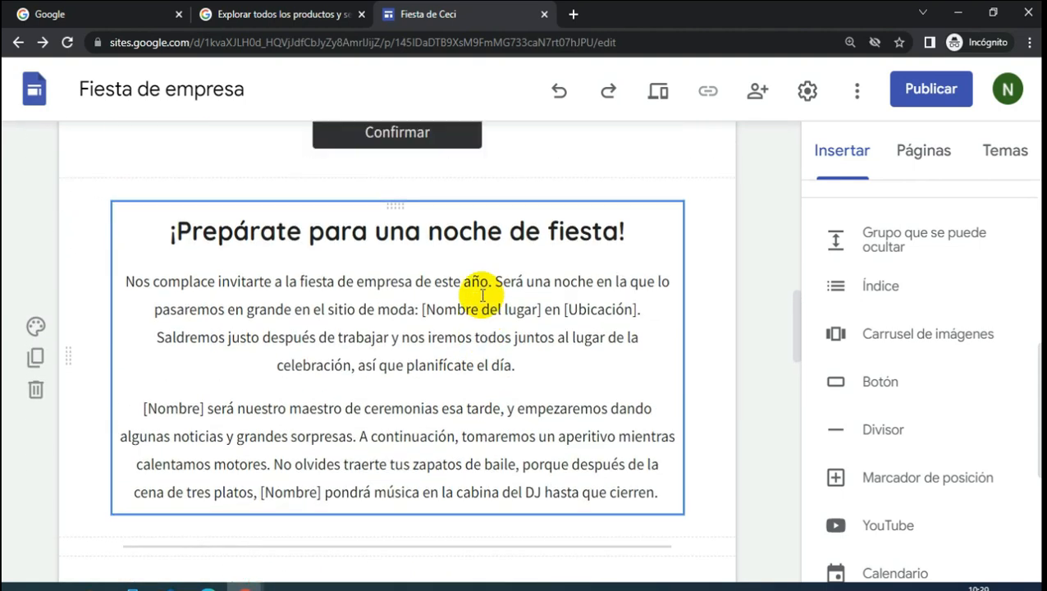
scroll(483, 296, down, 3)
click(244, 417)
drag(242, 417, 577, 420)
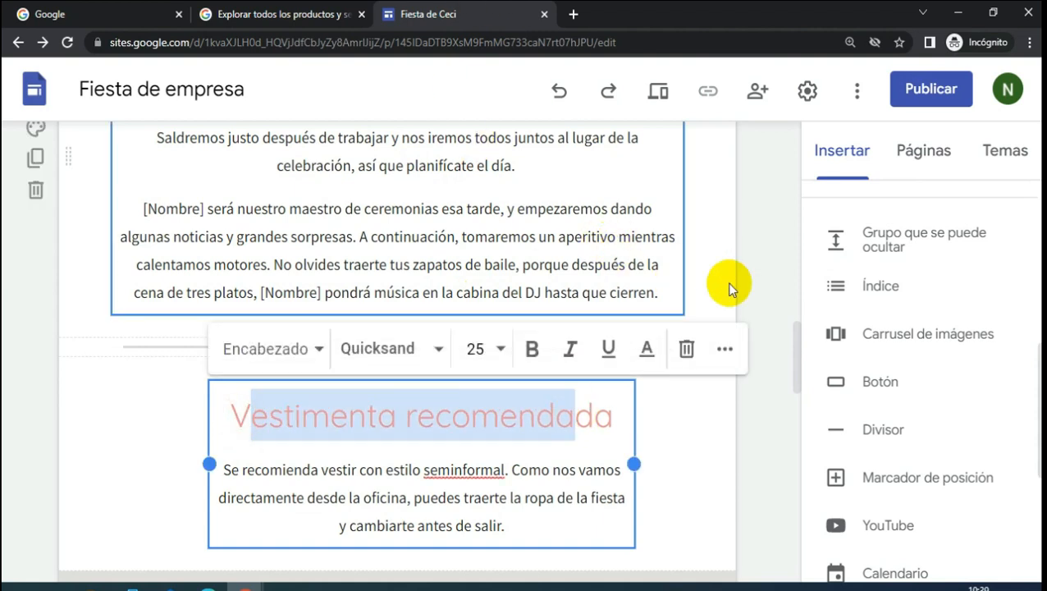
click(759, 240)
scroll(759, 240, down, 6)
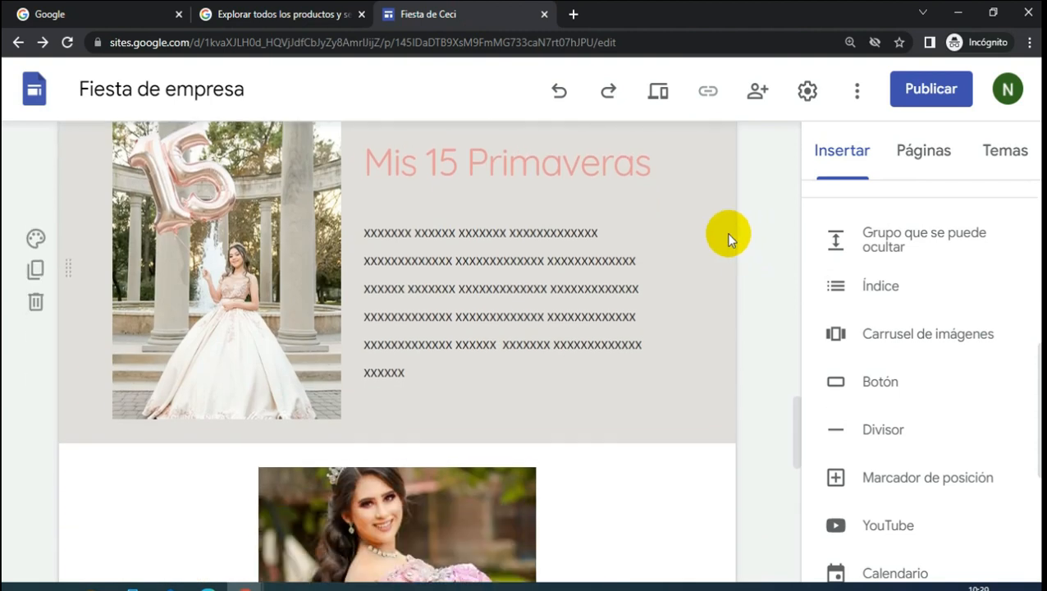
scroll(727, 234, up, 3)
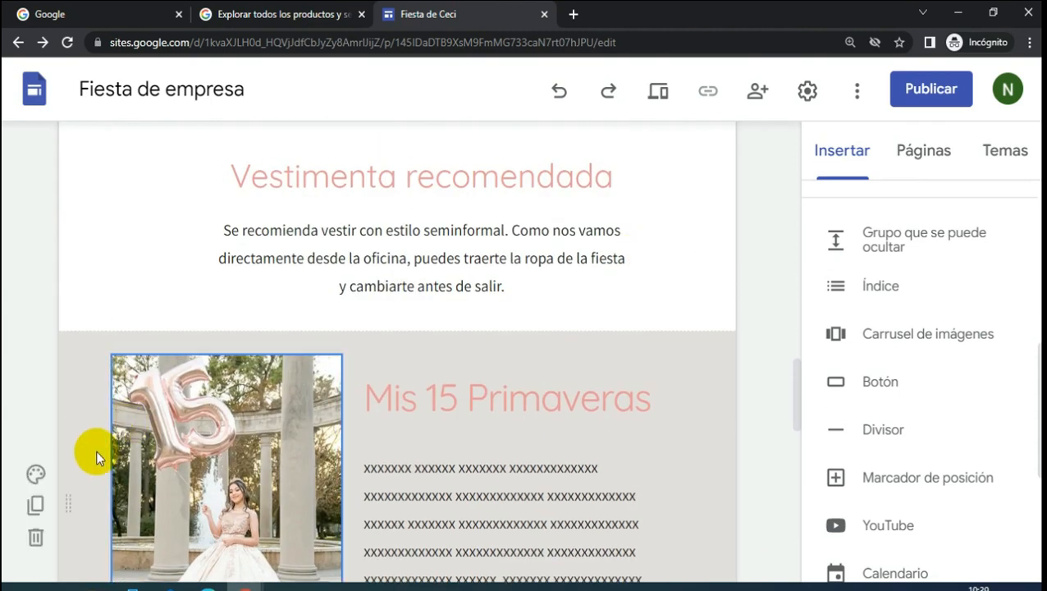
- Move the "Mis 15 Primaveras" photo and text section directly below the event date, above the attendance confirmation section
scroll(285, 436, up, 4)
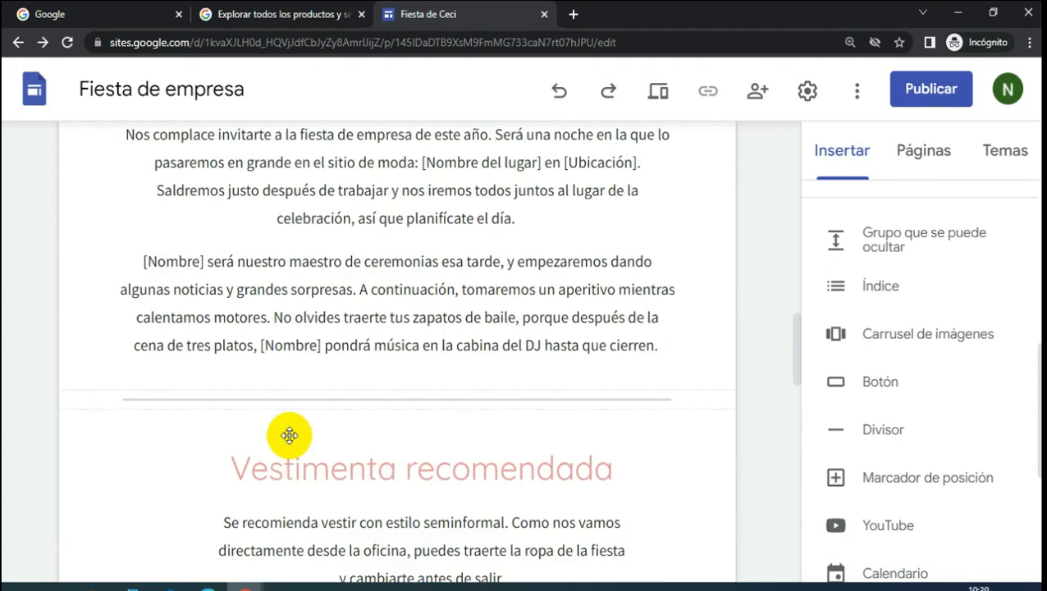
scroll(288, 438, up, 6)
scroll(346, 419, down, 6)
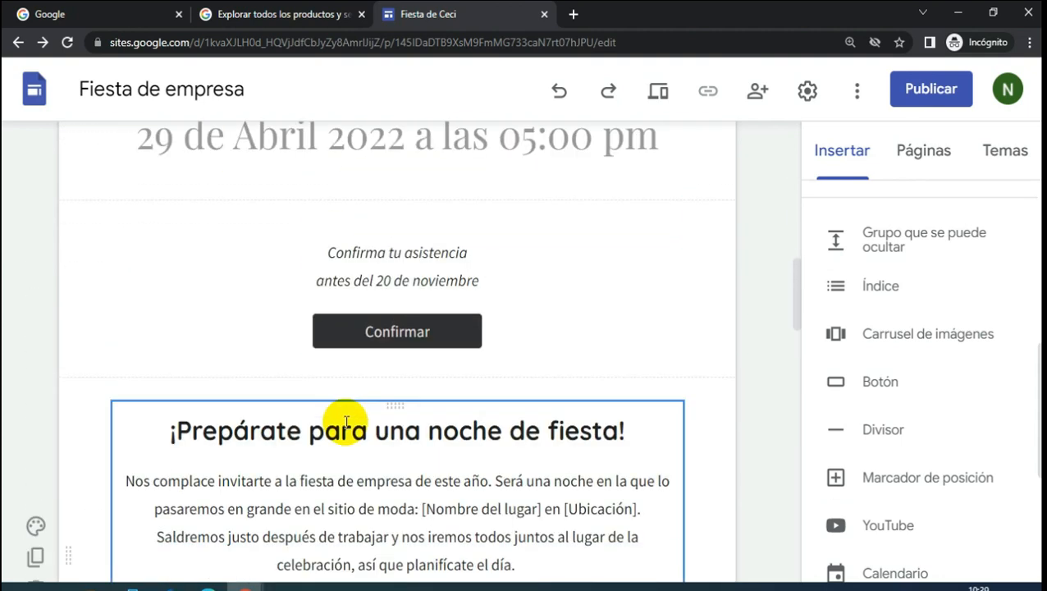
scroll(340, 427, down, 5)
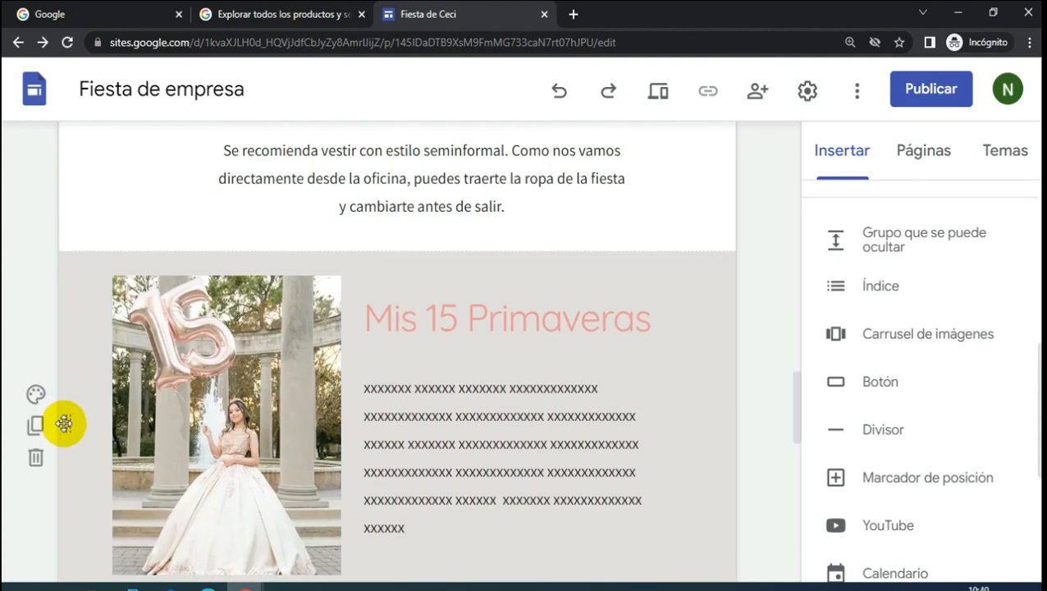
drag(64, 423, 70, 268)
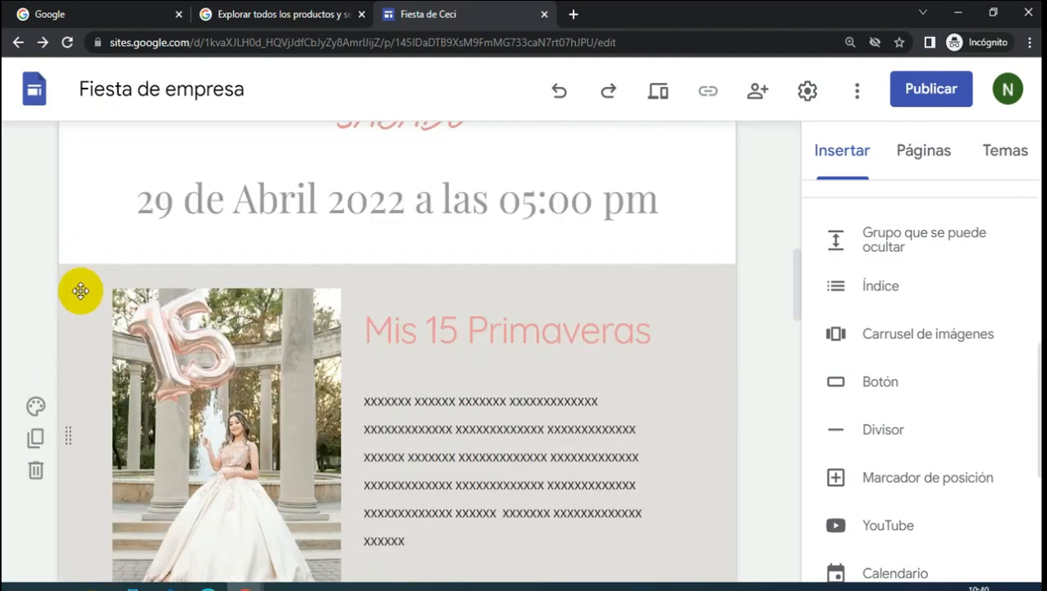
- Review the home page sections from the countdown to the recommended dress text
scroll(442, 385, up, 4)
scroll(437, 385, down, 9)
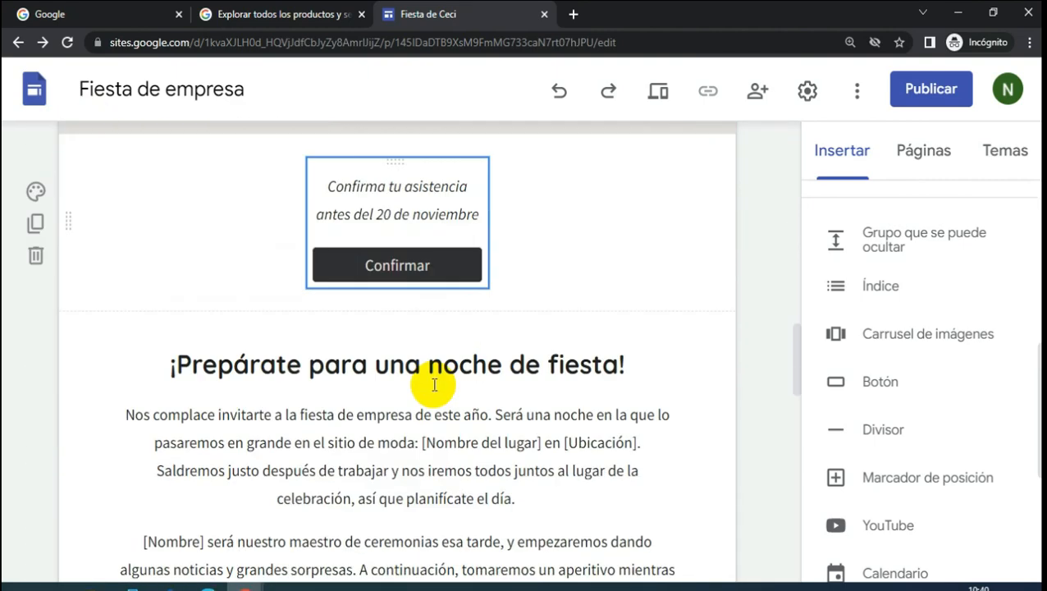
scroll(435, 381, up, 4)
scroll(378, 357, down, 1)
scroll(584, 345, up, 7)
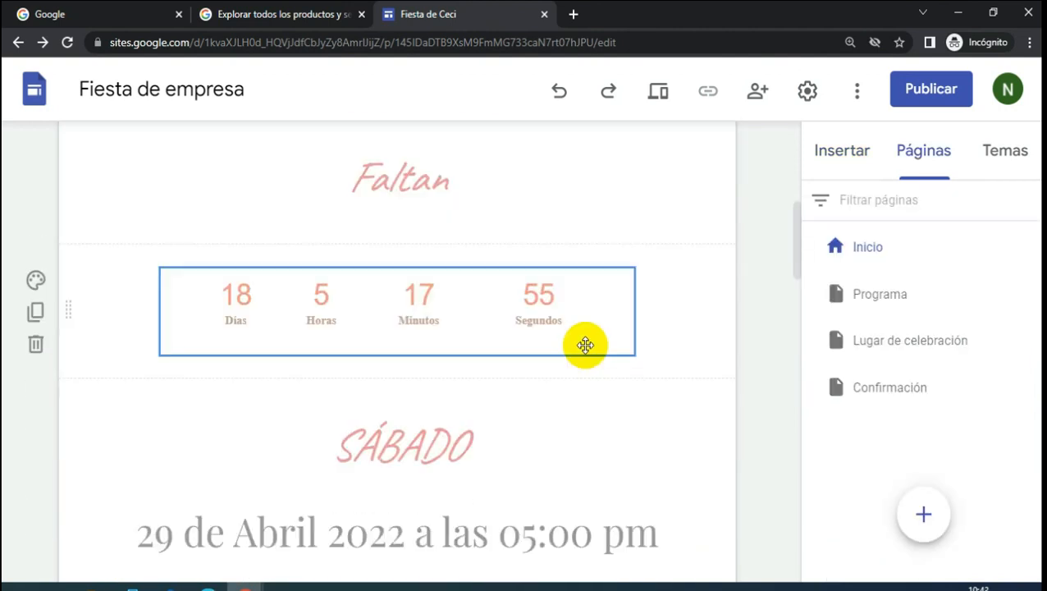
scroll(501, 361, up, 4)
scroll(479, 379, down, 5)
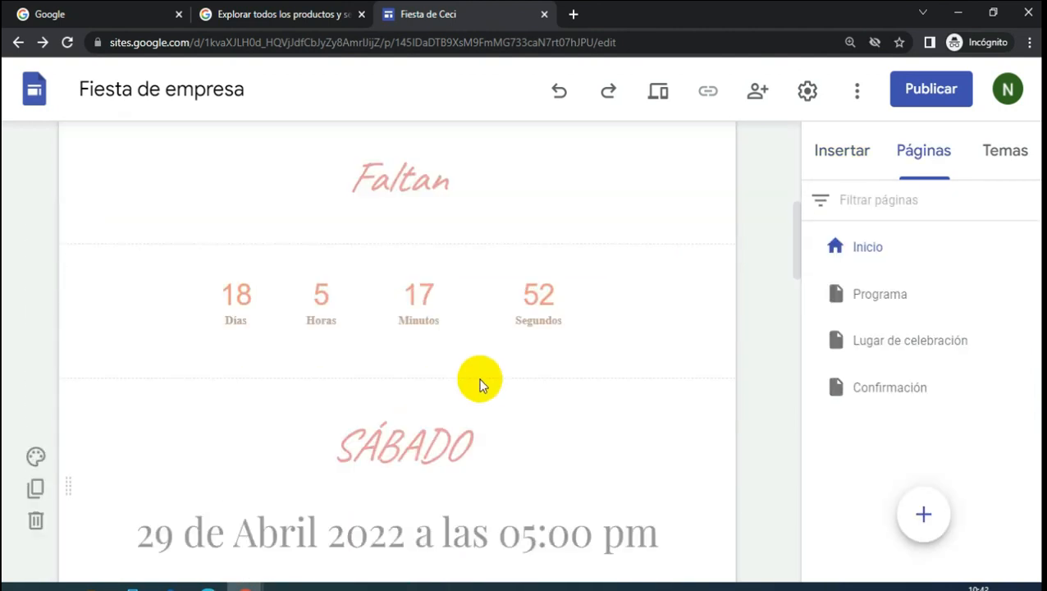
scroll(480, 386, down, 3)
scroll(460, 234, down, 2)
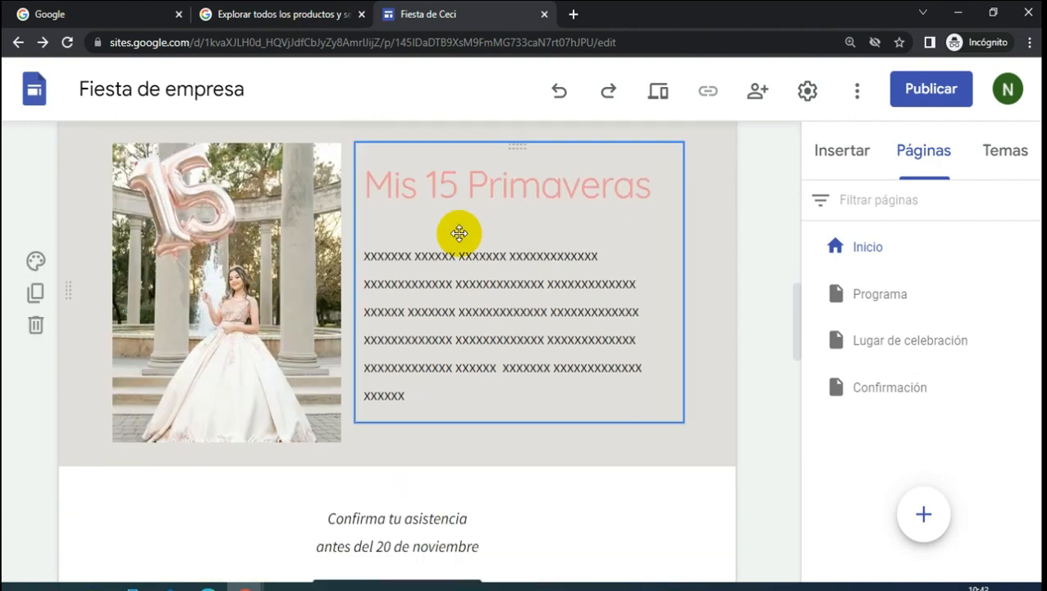
scroll(199, 237, down, 4)
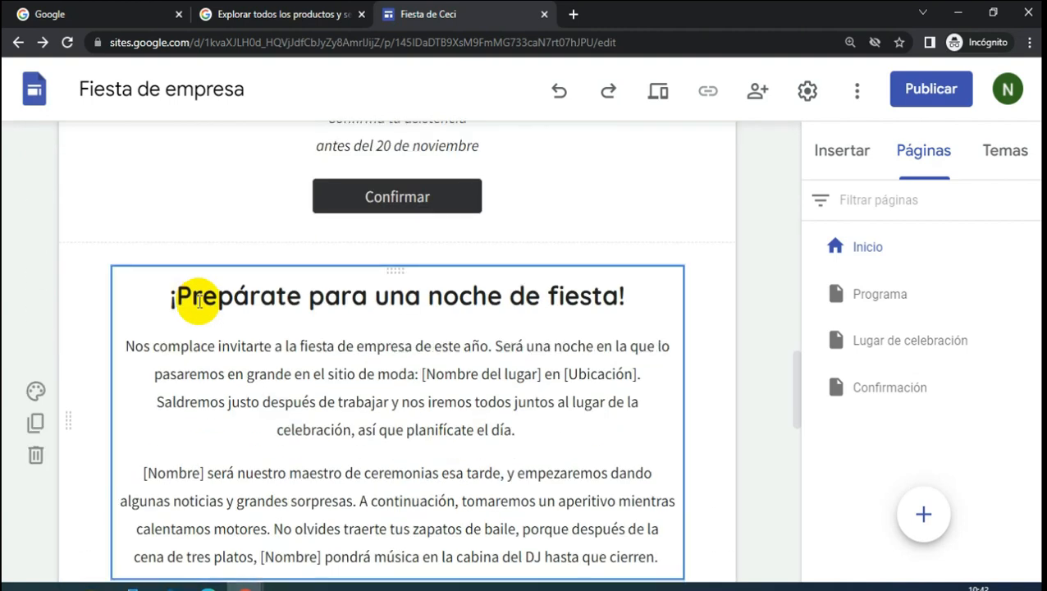
scroll(196, 309, down, 5)
scroll(297, 334, down, 4)
scroll(435, 358, up, 6)
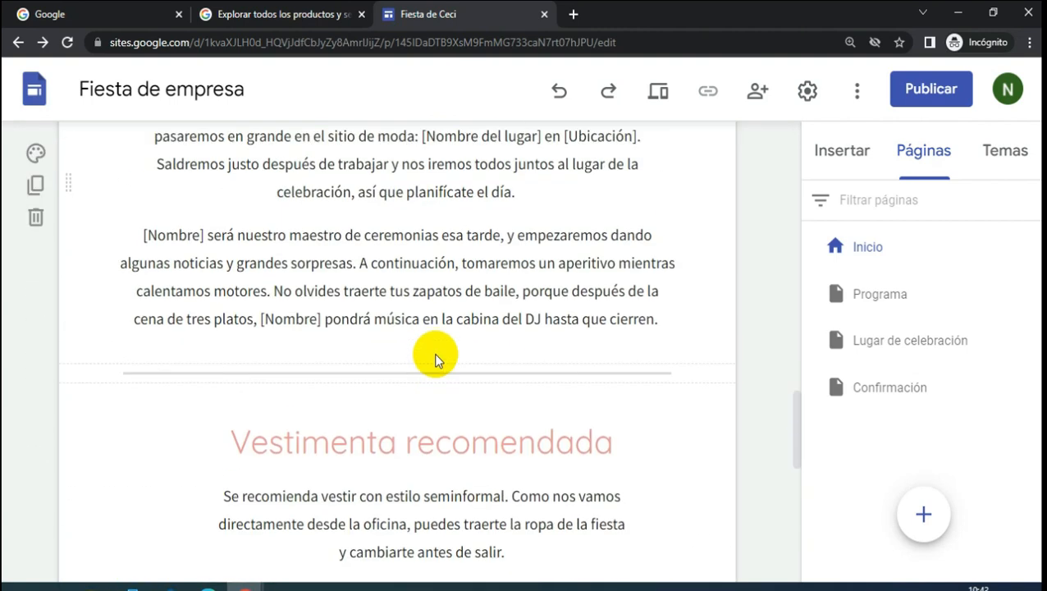
- Rename the home page's "Confirmar" button to "Confirmar Asistencia"
scroll(436, 358, up, 5)
scroll(416, 292, down, 1)
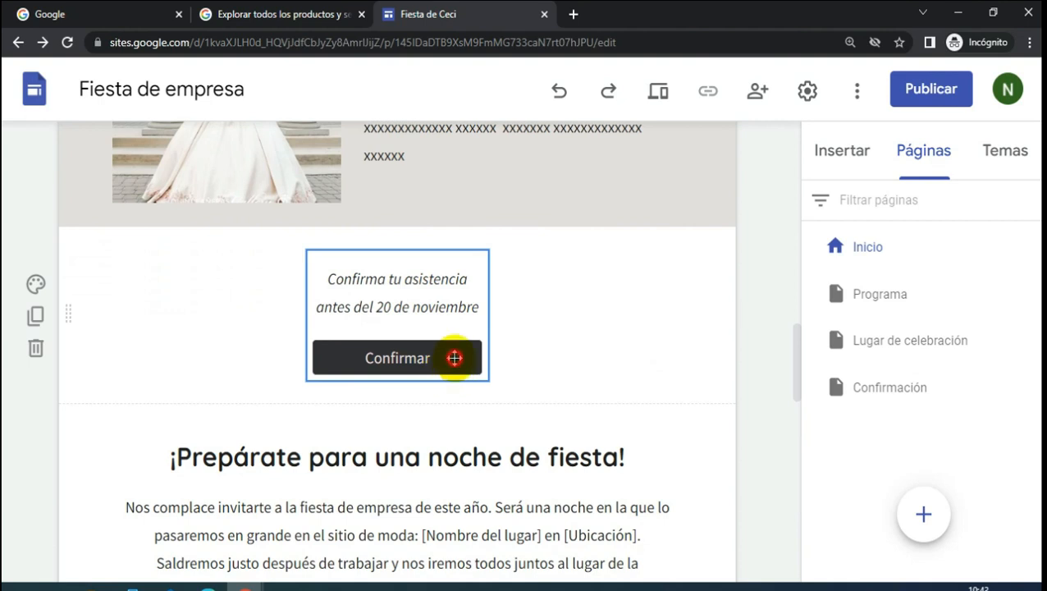
click(454, 358)
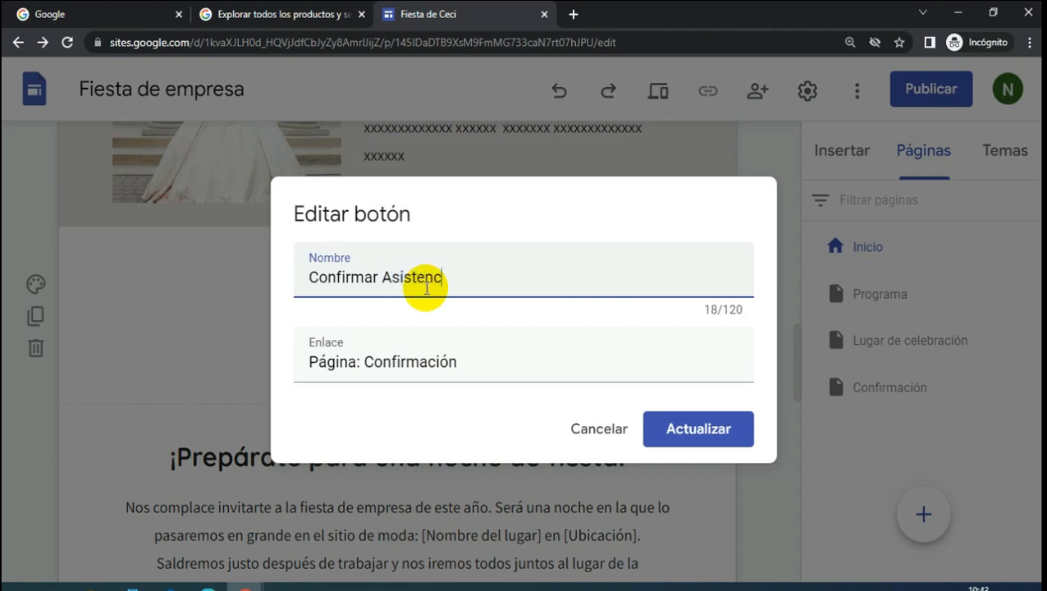
click(715, 435)
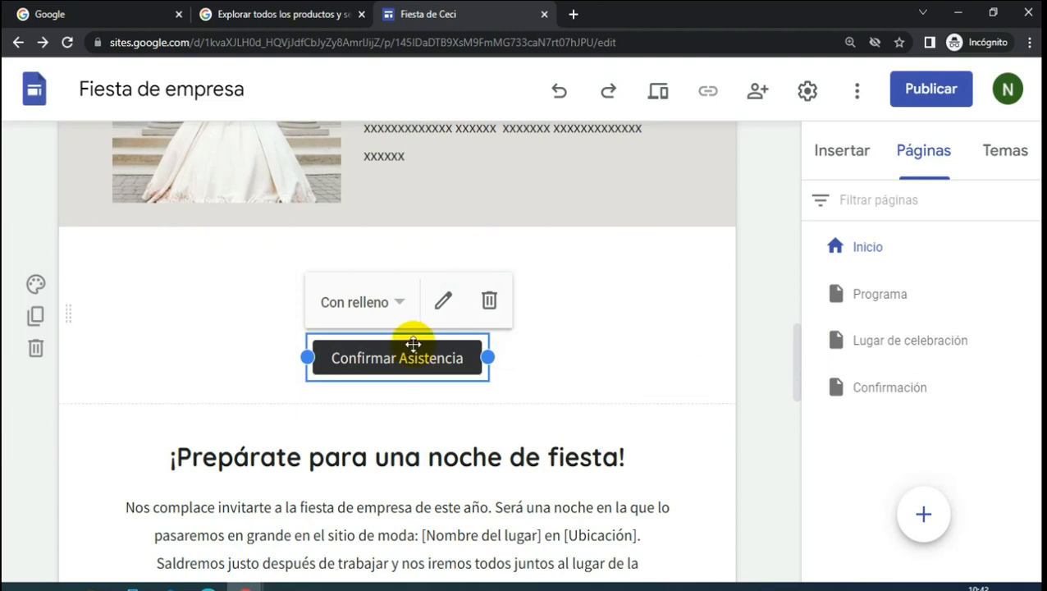
- Set the "Confirmar Asistencia" button's link to the site's Confirmación page
double_click(468, 352)
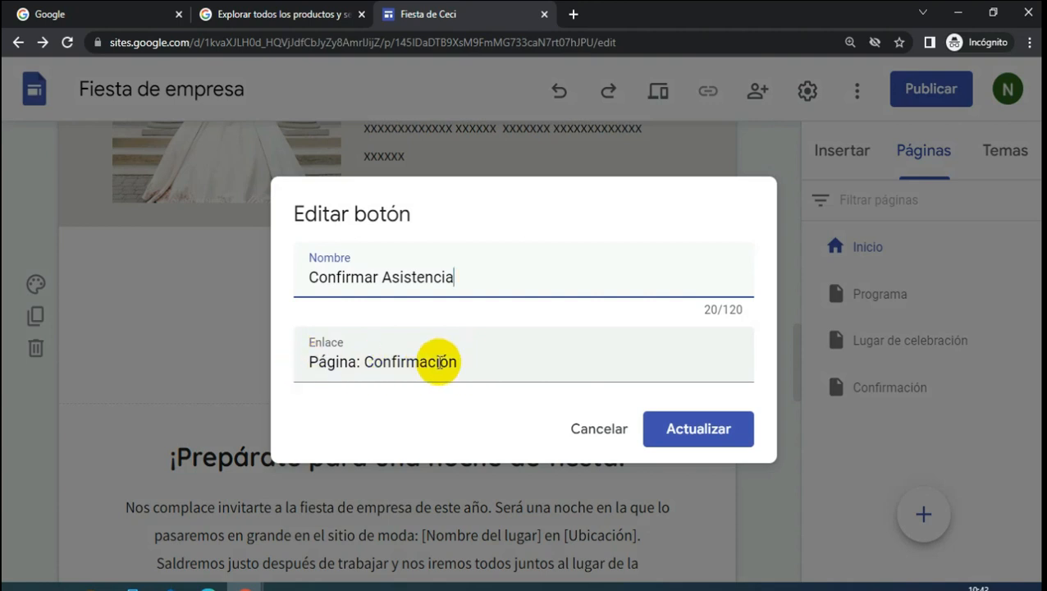
click(495, 362)
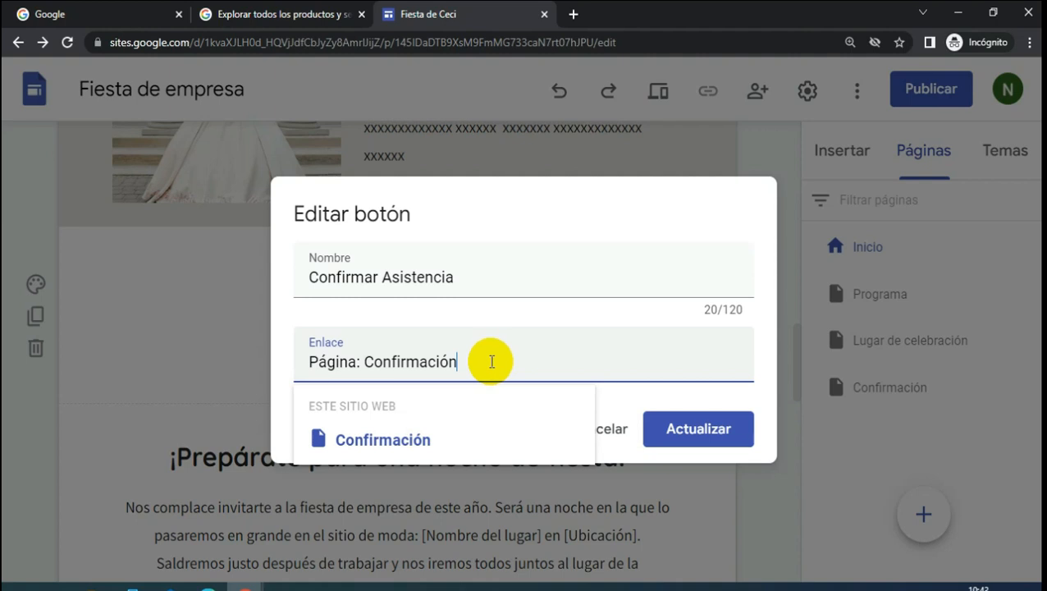
click(474, 361)
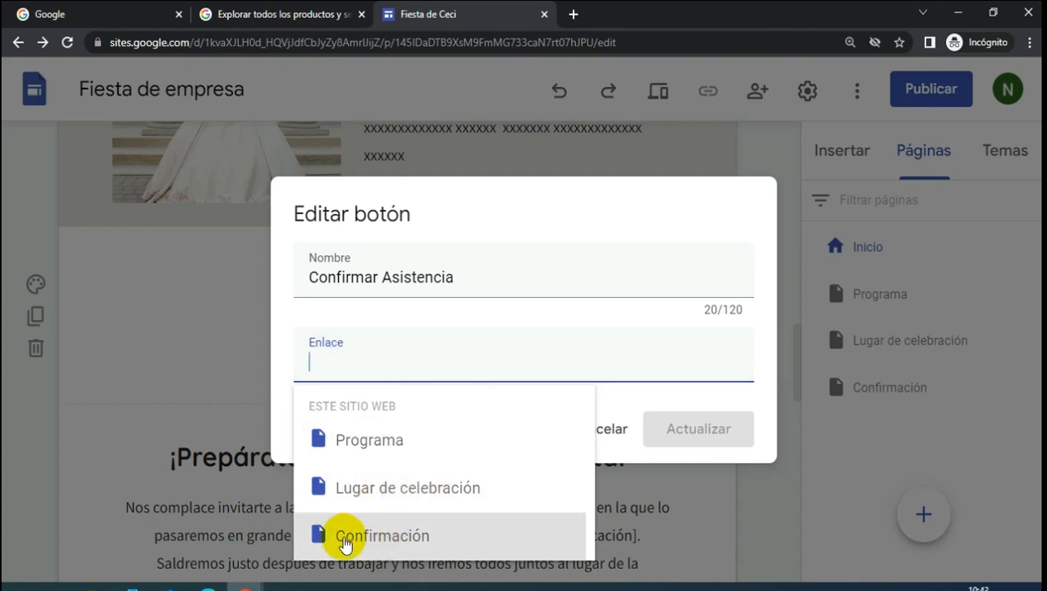
click(382, 535)
click(709, 435)
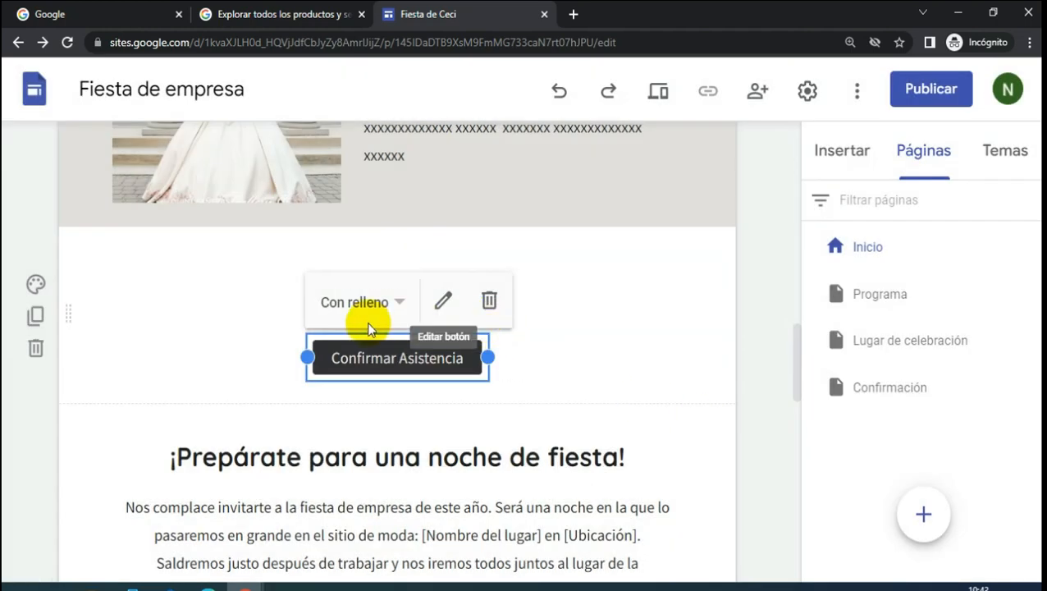
scroll(631, 271, up, 5)
scroll(634, 301, down, 4)
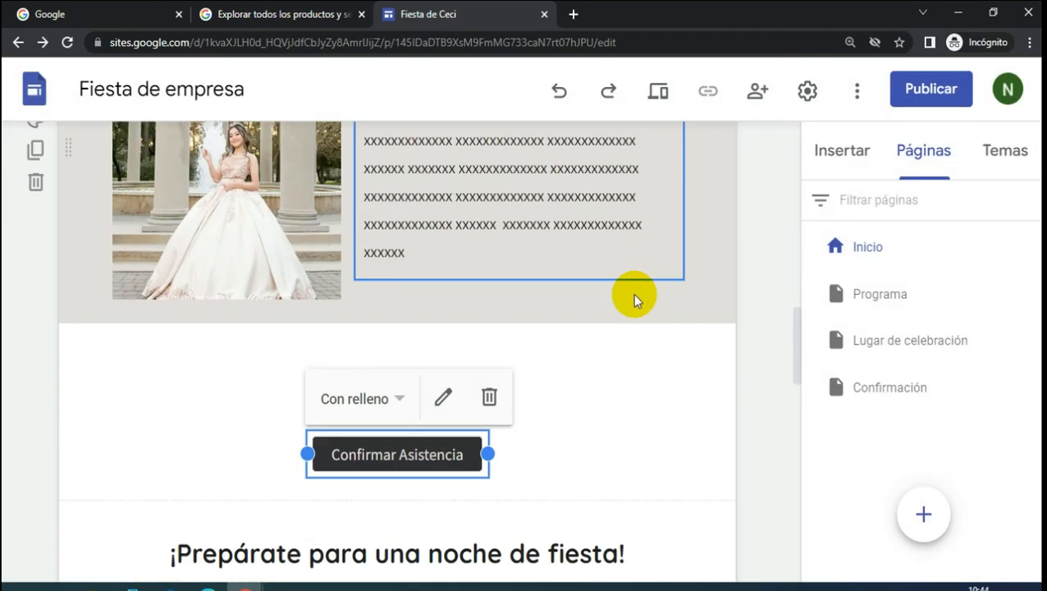
scroll(633, 300, down, 1)
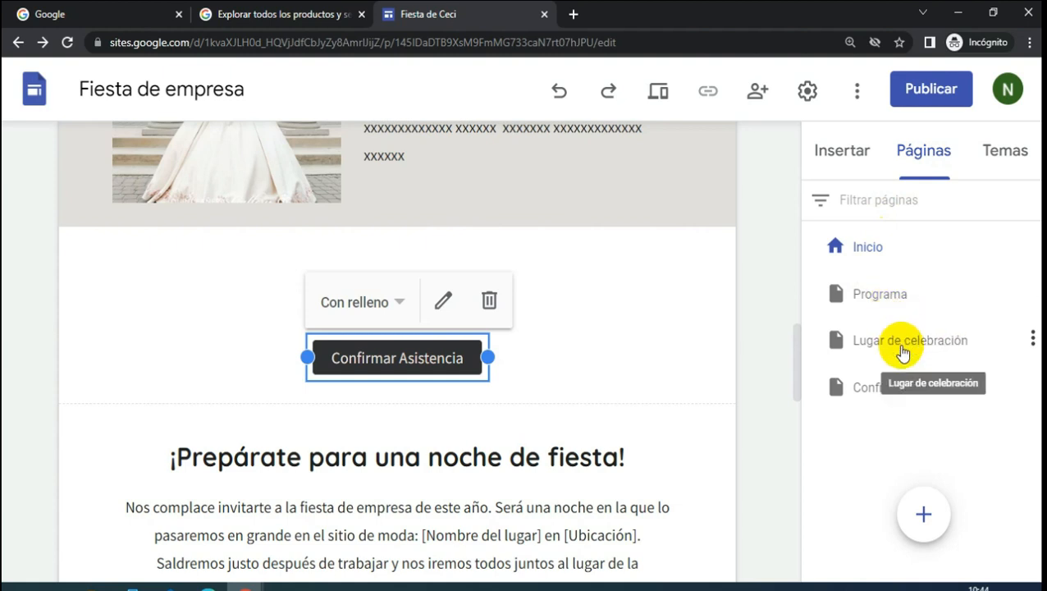
scroll(671, 283, up, 10)
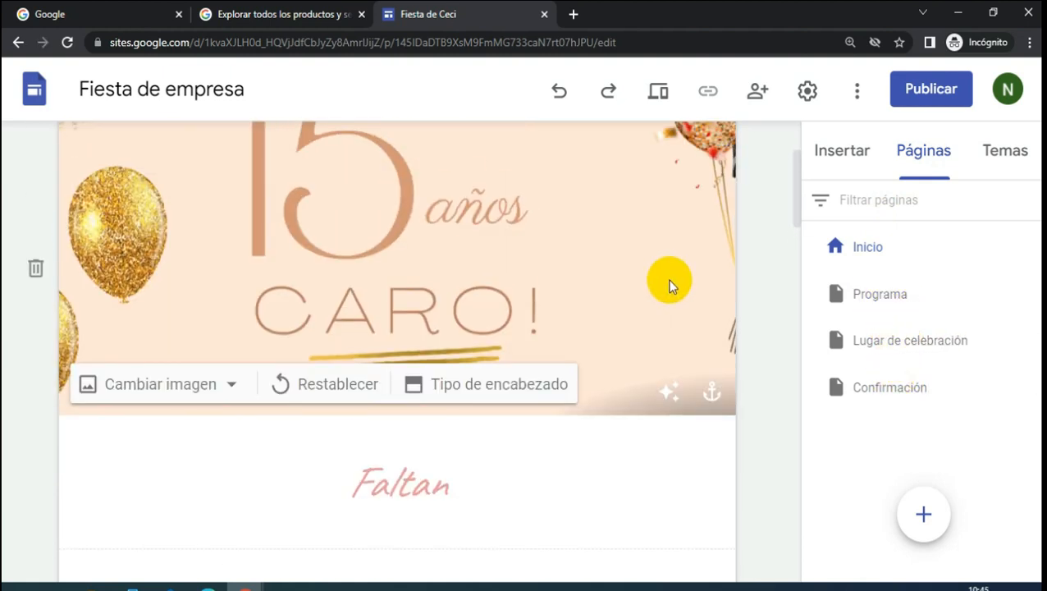
- Look through the Programa page's header and schedule sections, and delete the page from the site
click(880, 296)
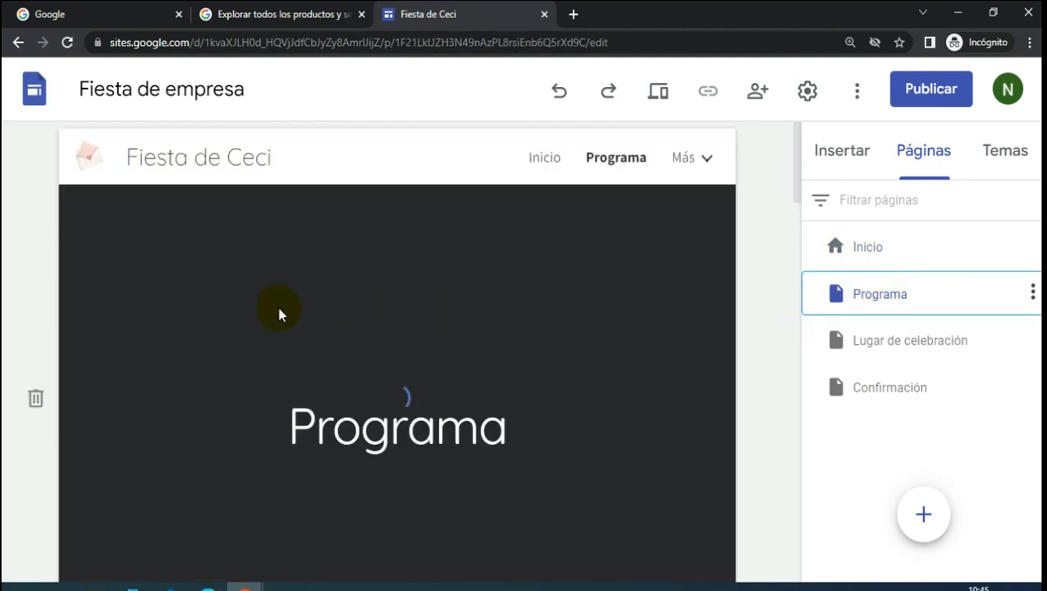
scroll(306, 324, down, 10)
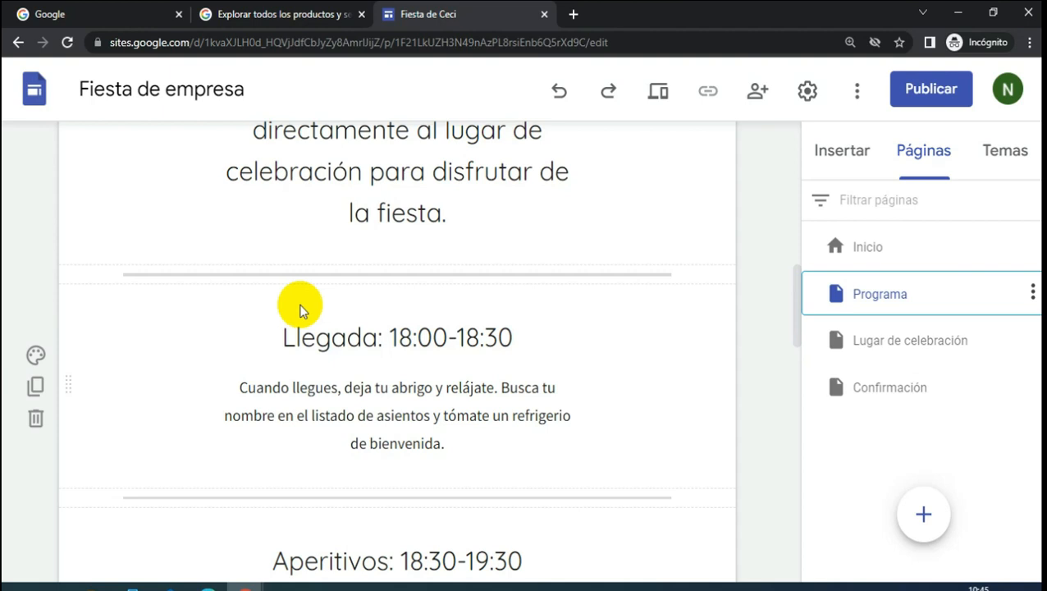
click(257, 339)
scroll(316, 354, down, 5)
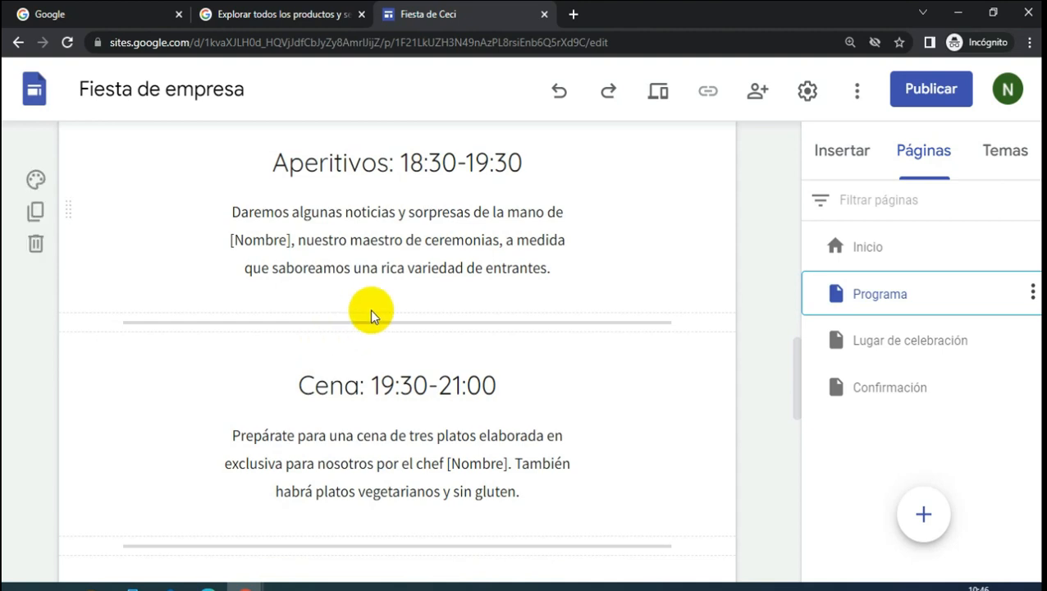
scroll(371, 312, up, 8)
scroll(370, 309, up, 2)
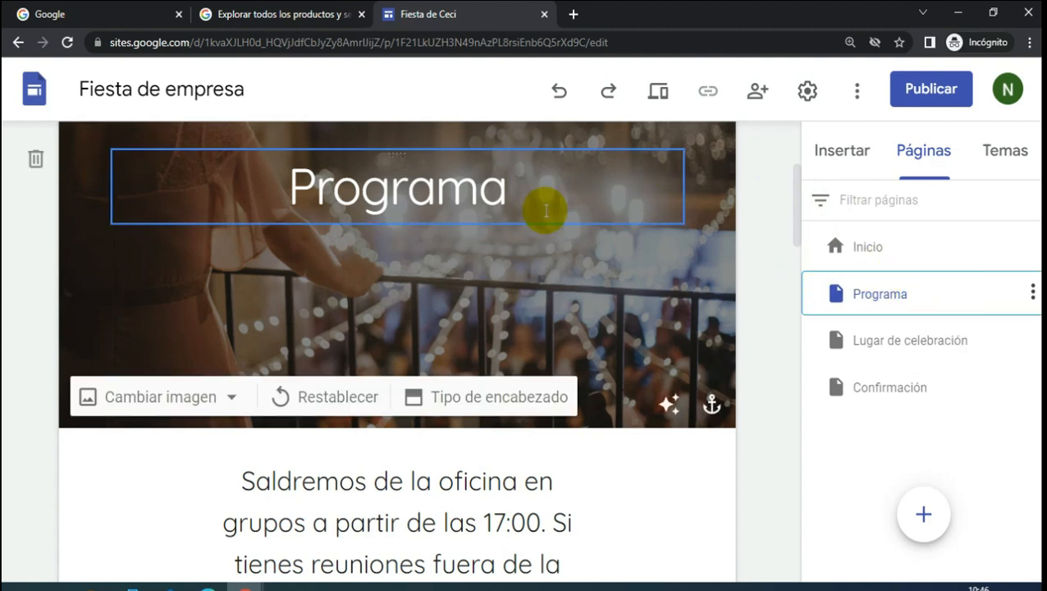
scroll(604, 269, up, 3)
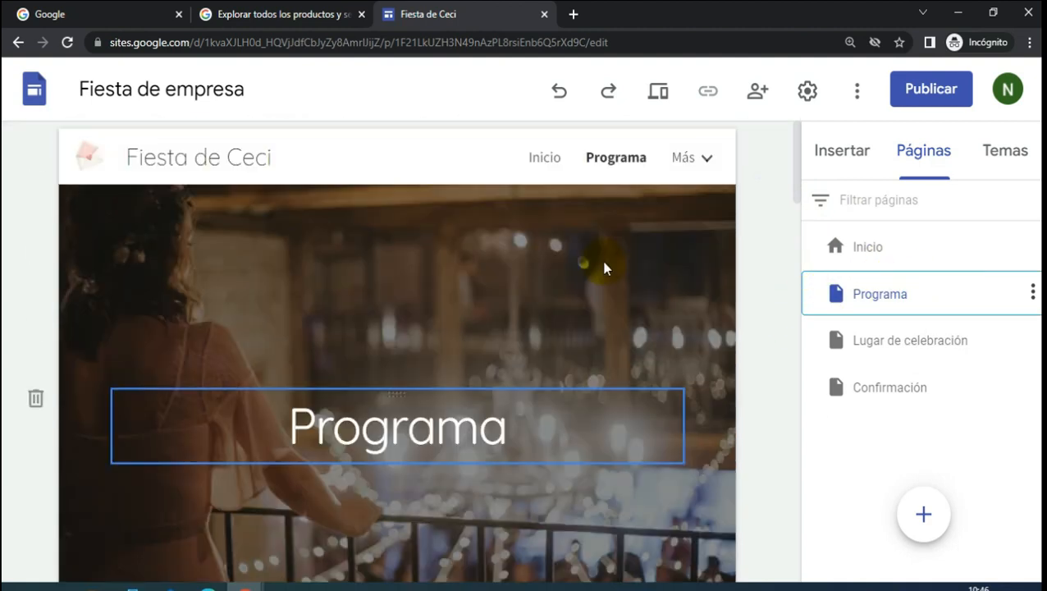
click(1032, 294)
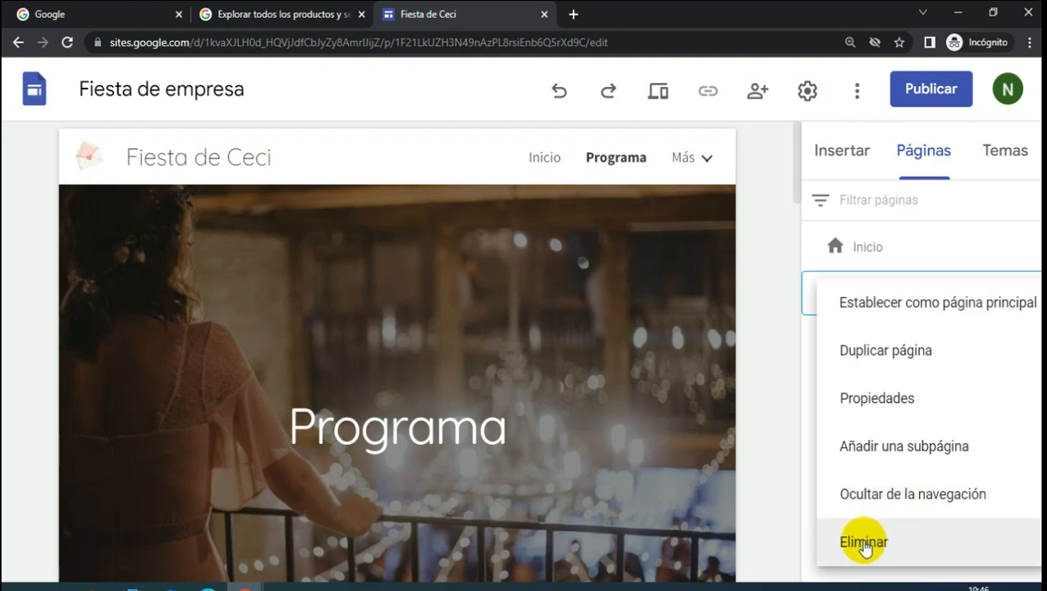
click(868, 546)
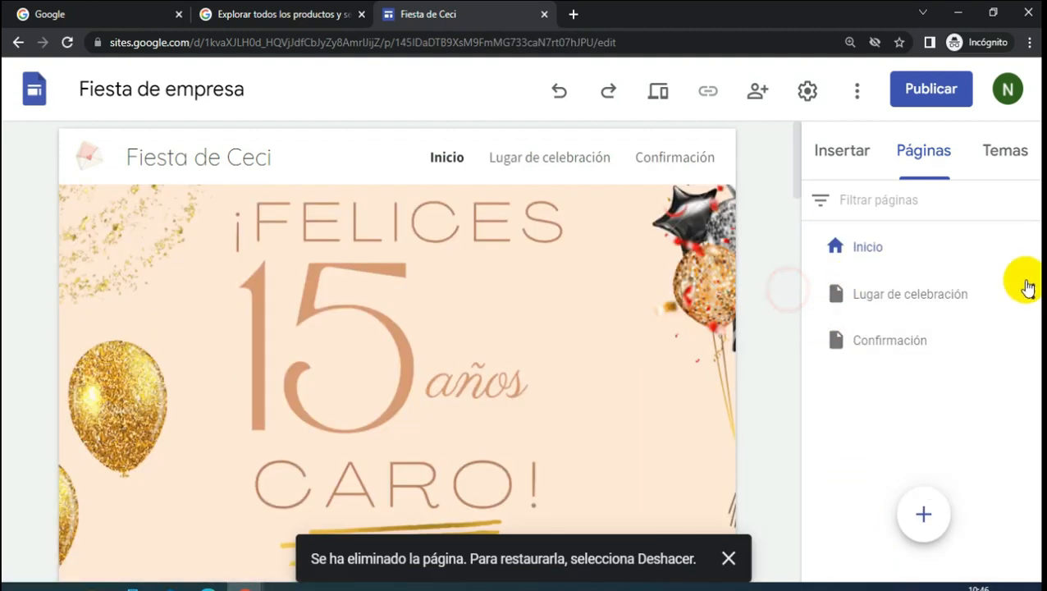
- Hide the Lugar de celebración page from the navigation, and show it in the navigation again
click(1031, 299)
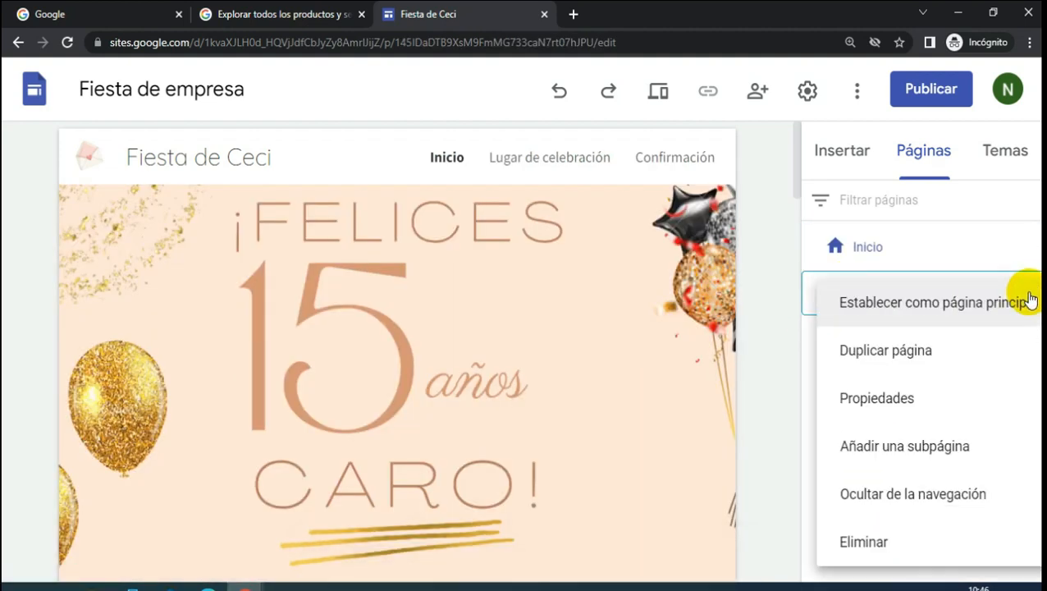
click(893, 496)
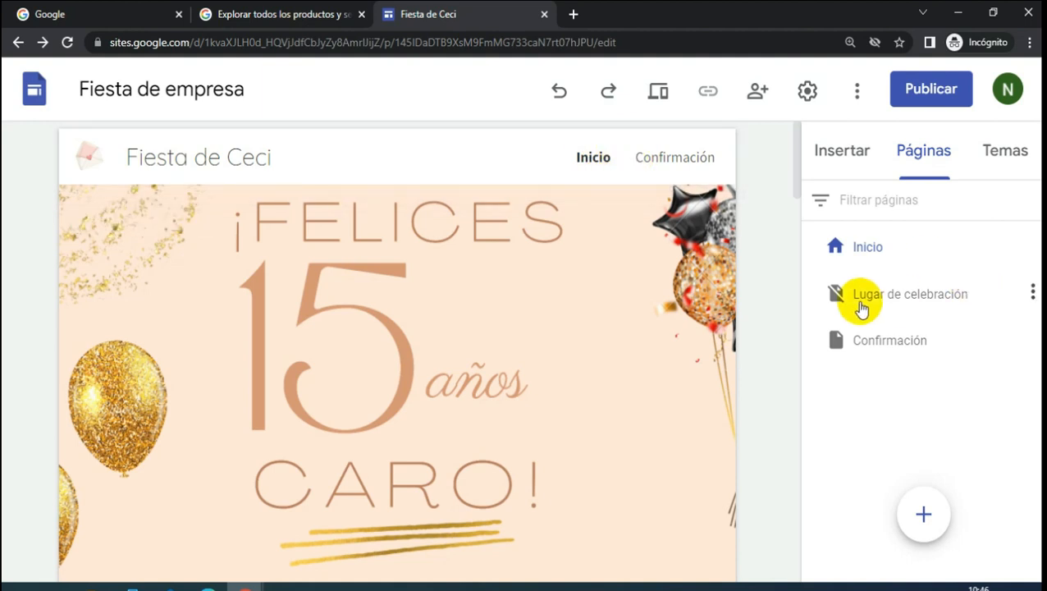
click(1034, 293)
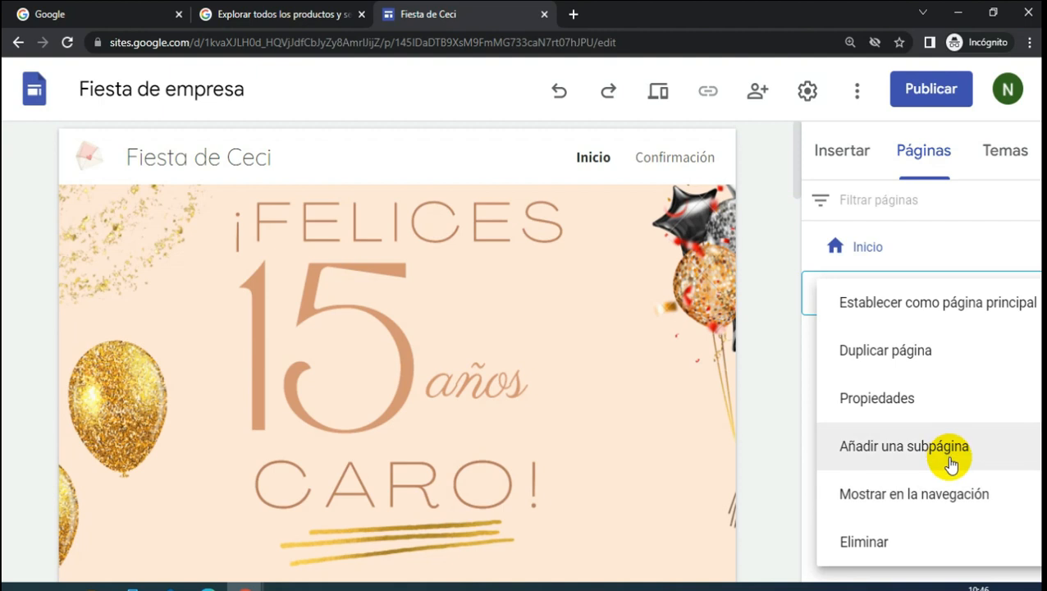
click(946, 497)
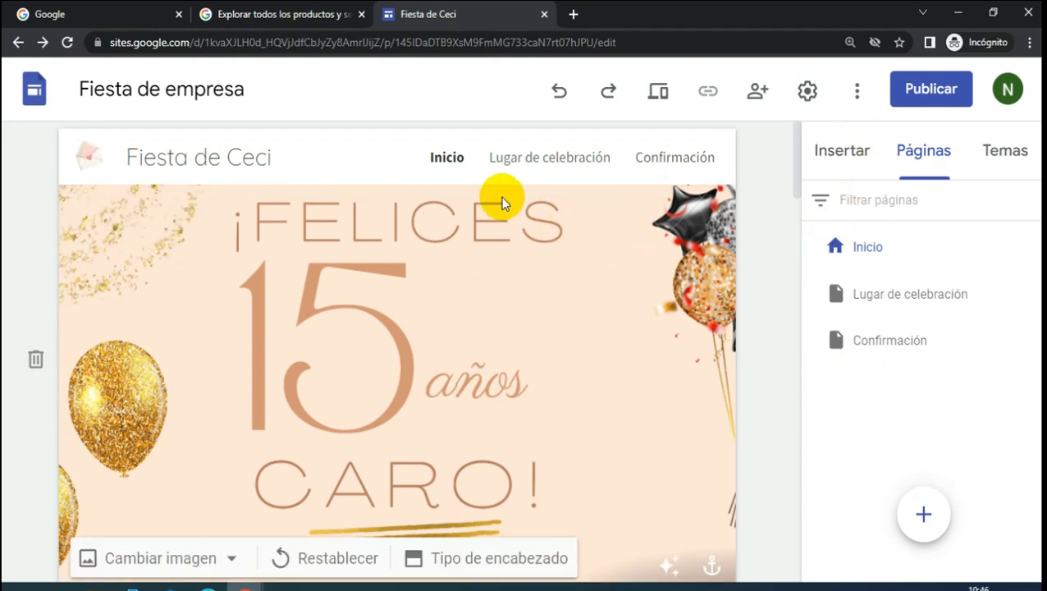
- Check the "Confirmar Asistencia" button on the home page, and open the Confirmación page to view its header
scroll(479, 380, down, 5)
scroll(384, 420, down, 10)
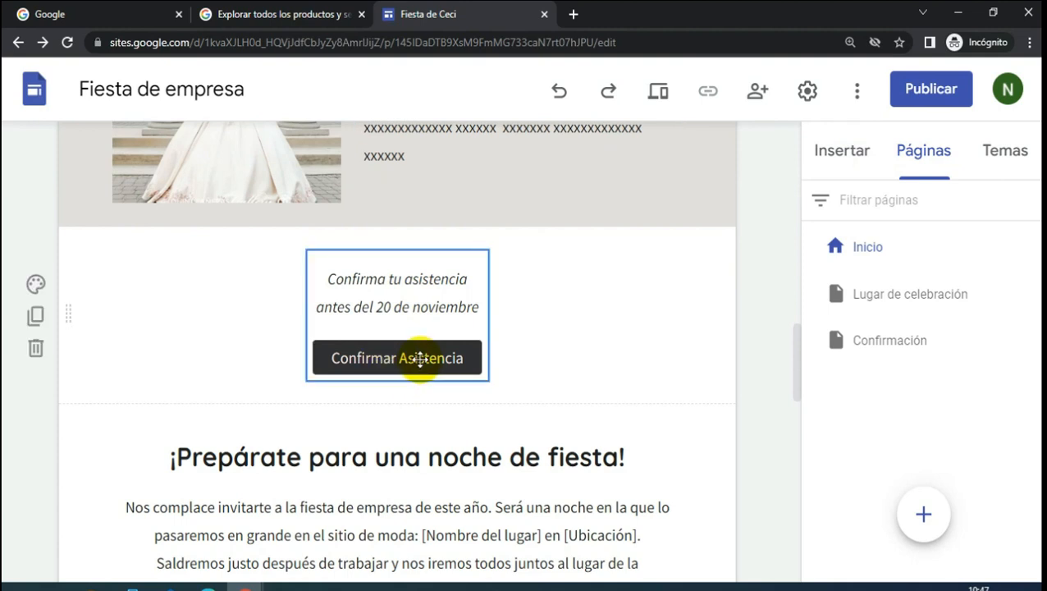
click(888, 350)
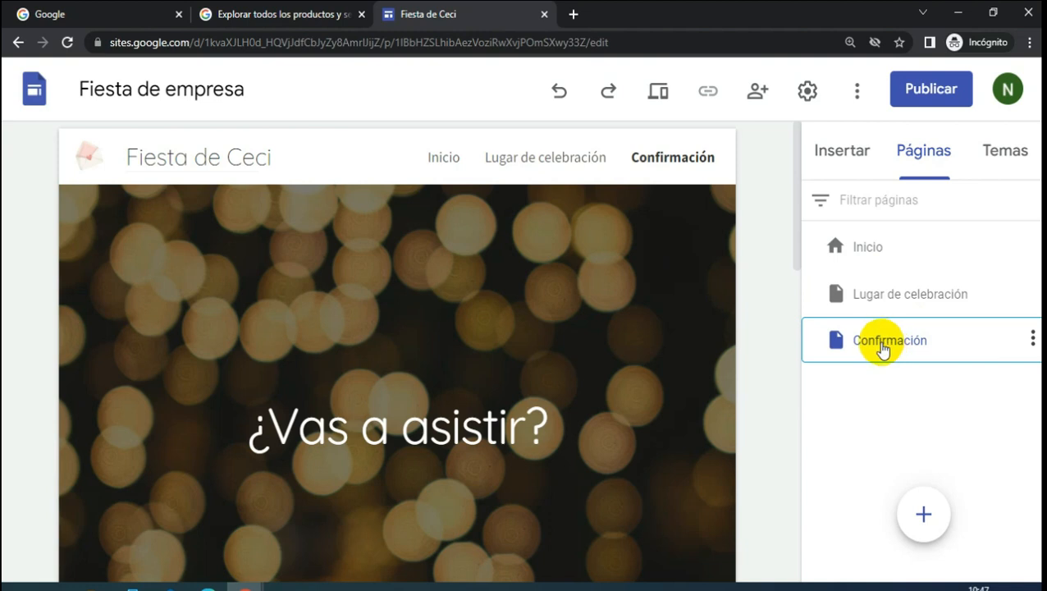
click(759, 185)
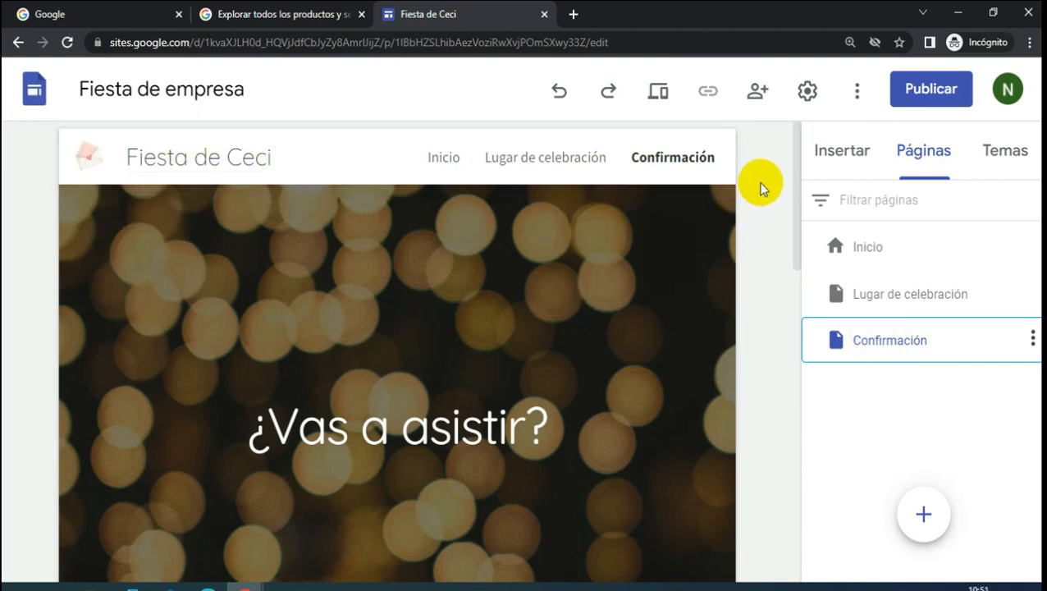
scroll(759, 185, down, 3)
scroll(340, 264, up, 3)
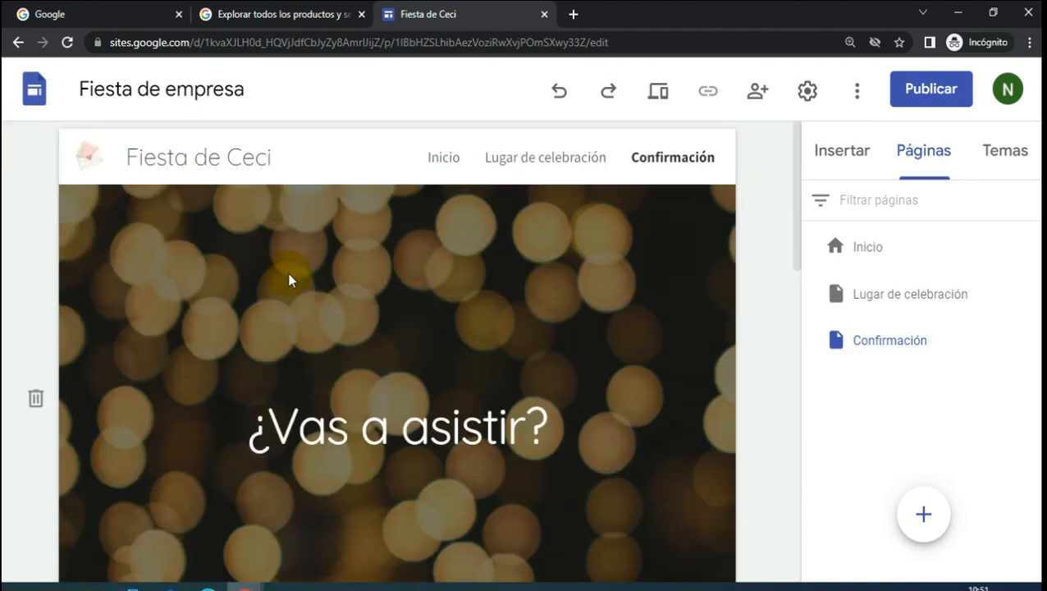
- Replace the Confirmación page's header image with the "Añadir un subtítulo" picture uploaded from the Descargas folder
click(354, 262)
scroll(354, 262, down, 3)
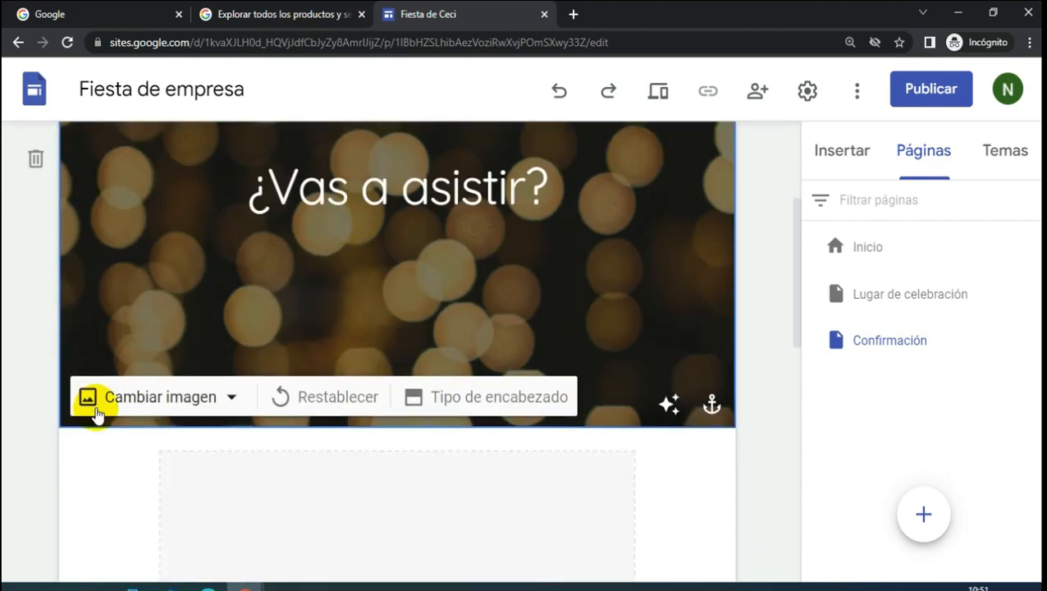
click(145, 394)
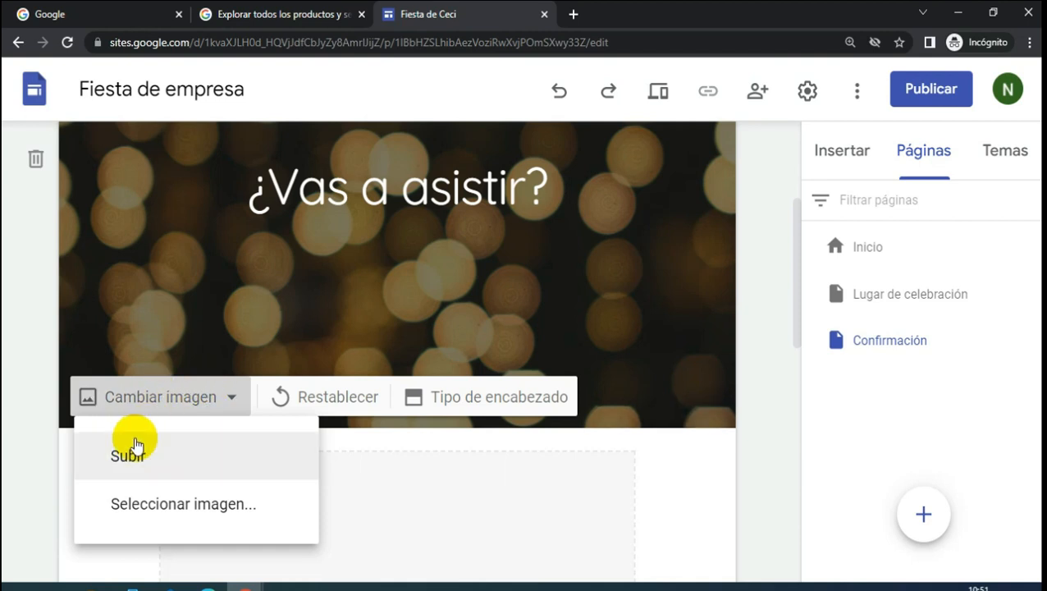
click(131, 455)
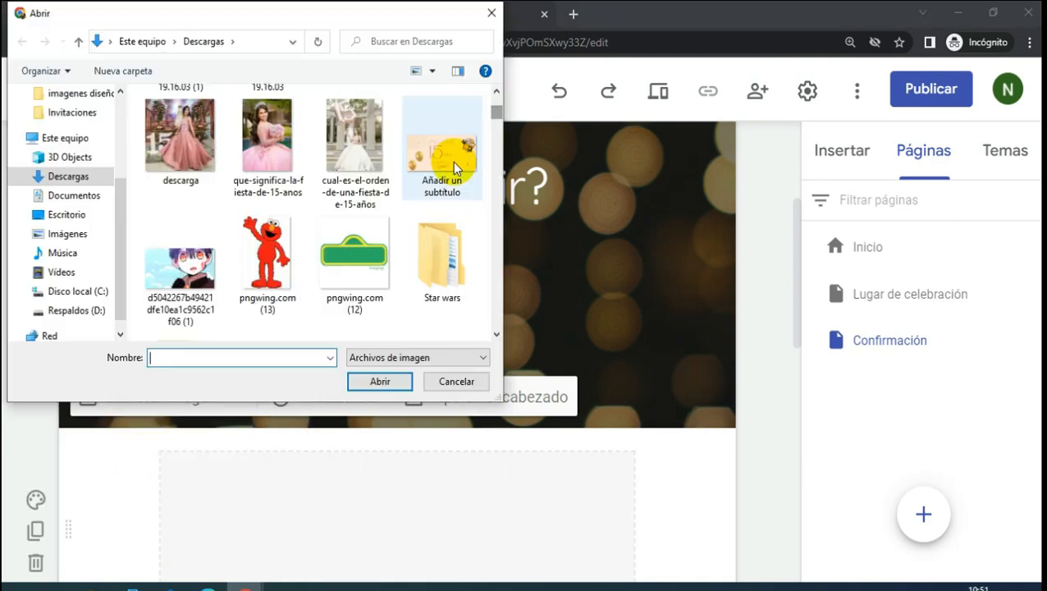
click(442, 147)
click(379, 381)
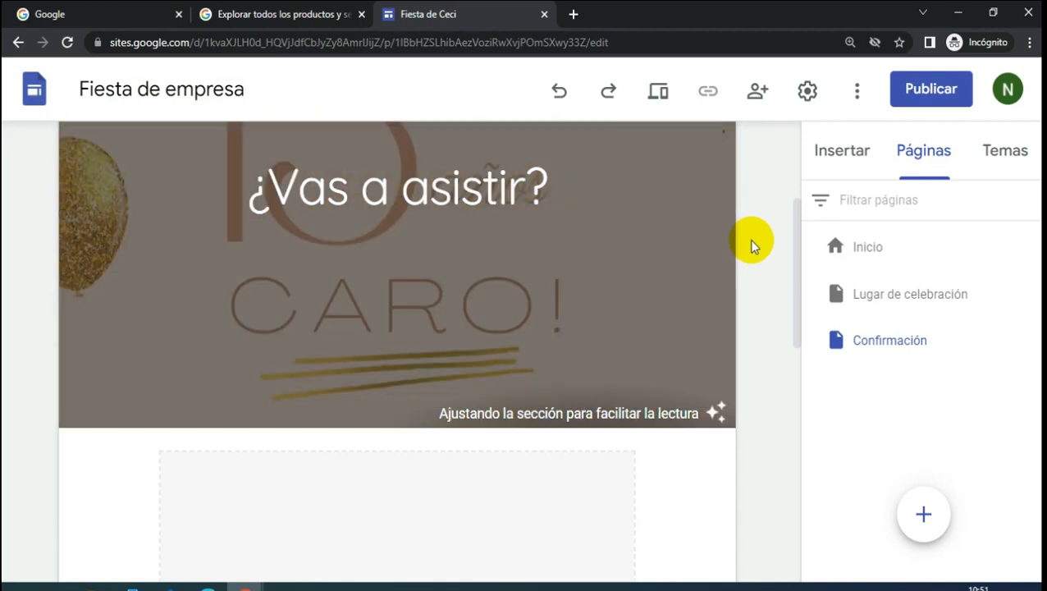
- Delete the "¿Vas a asistir?" title from the Confirmación page's header
click(519, 180)
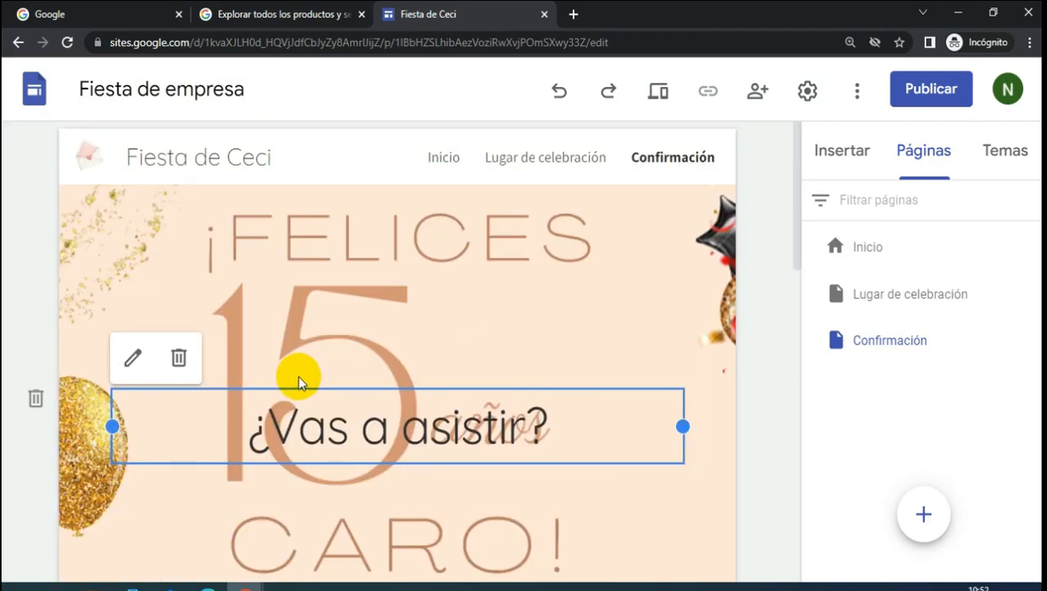
scroll(603, 427, down, 1)
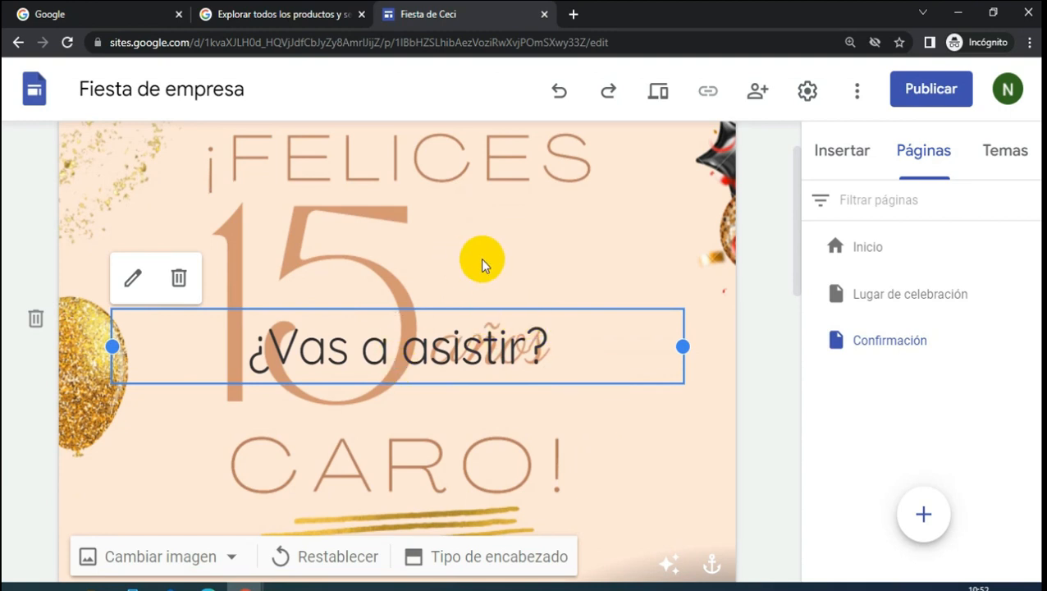
click(180, 277)
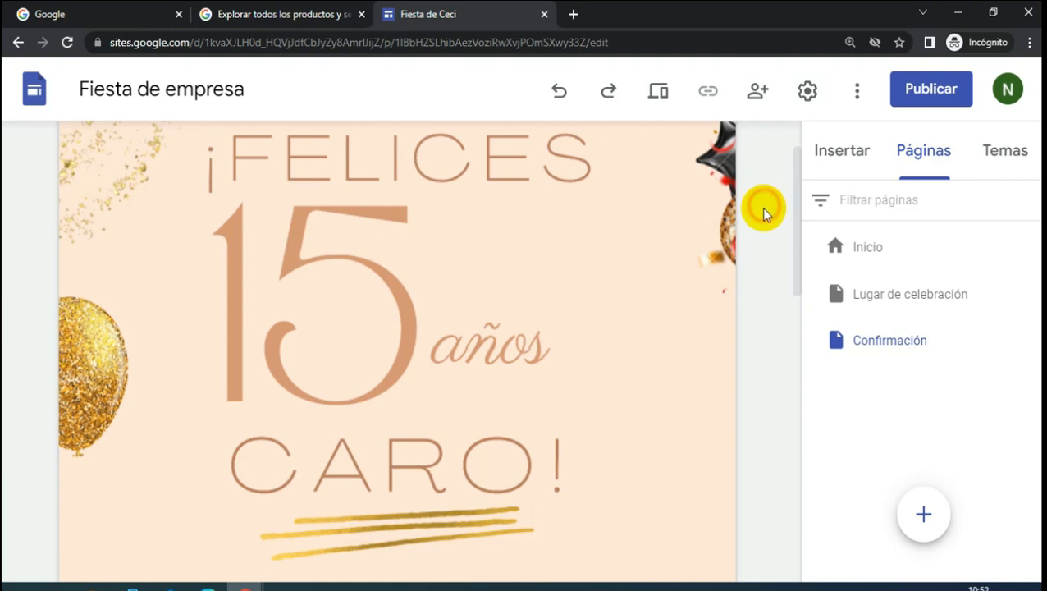
- Examine the form placeholder below the Confirmación header and check which existing forms can be inserted into it
scroll(762, 220, down, 4)
scroll(402, 378, down, 1)
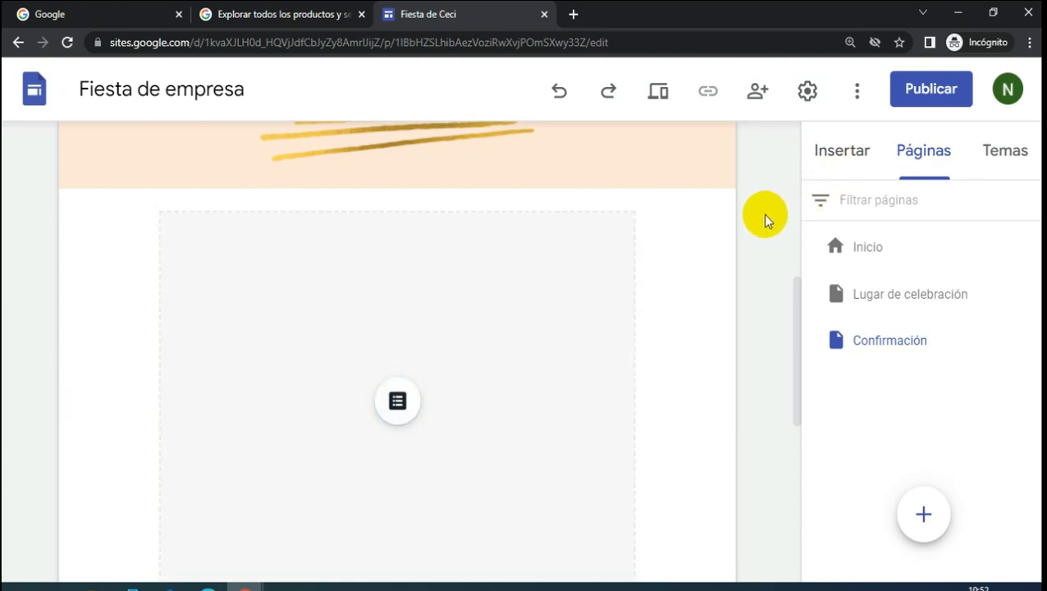
click(836, 156)
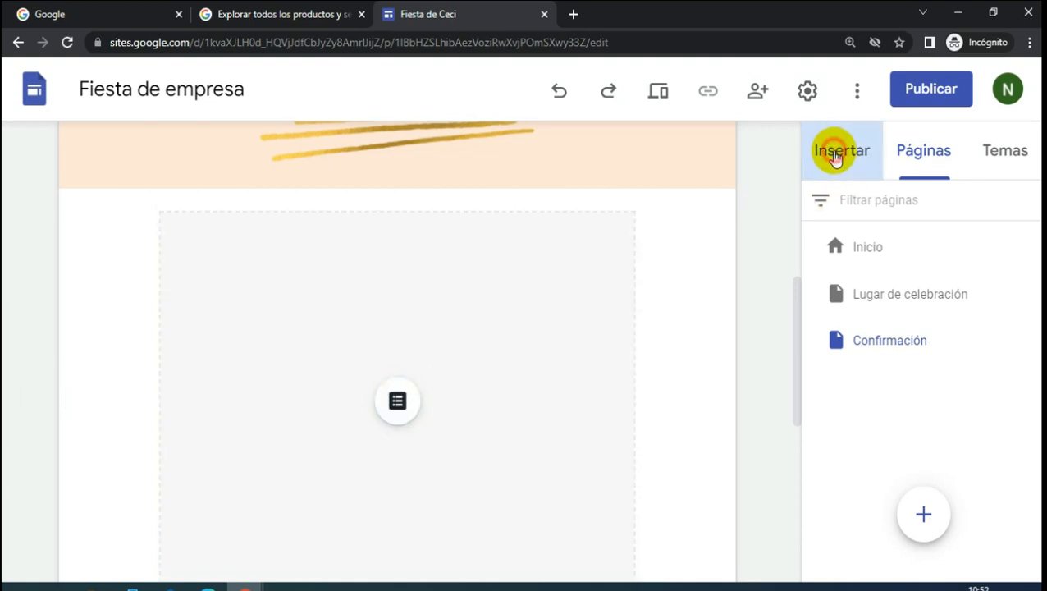
scroll(886, 374, down, 4)
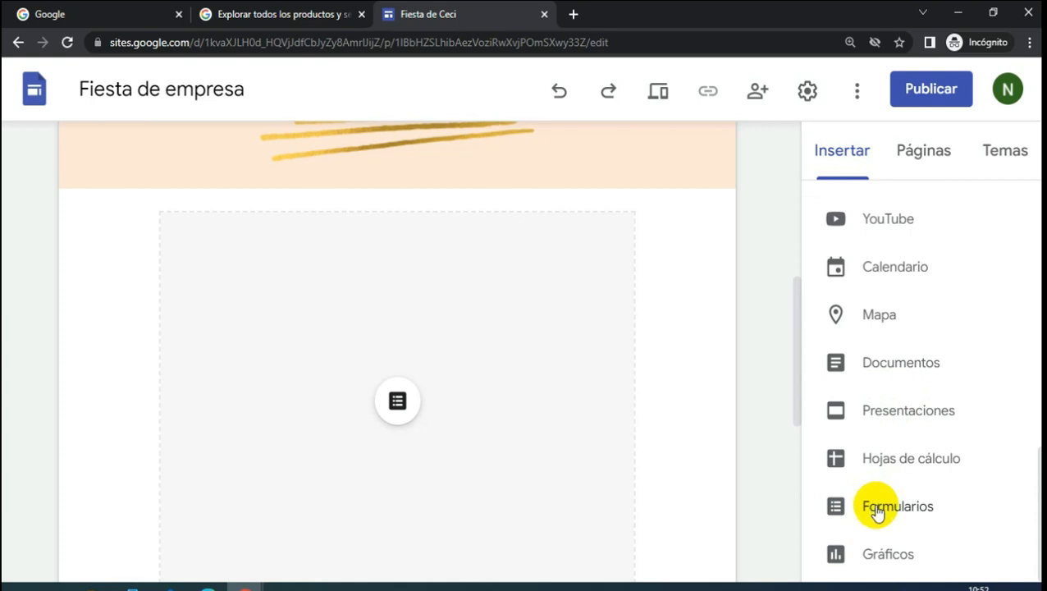
click(397, 402)
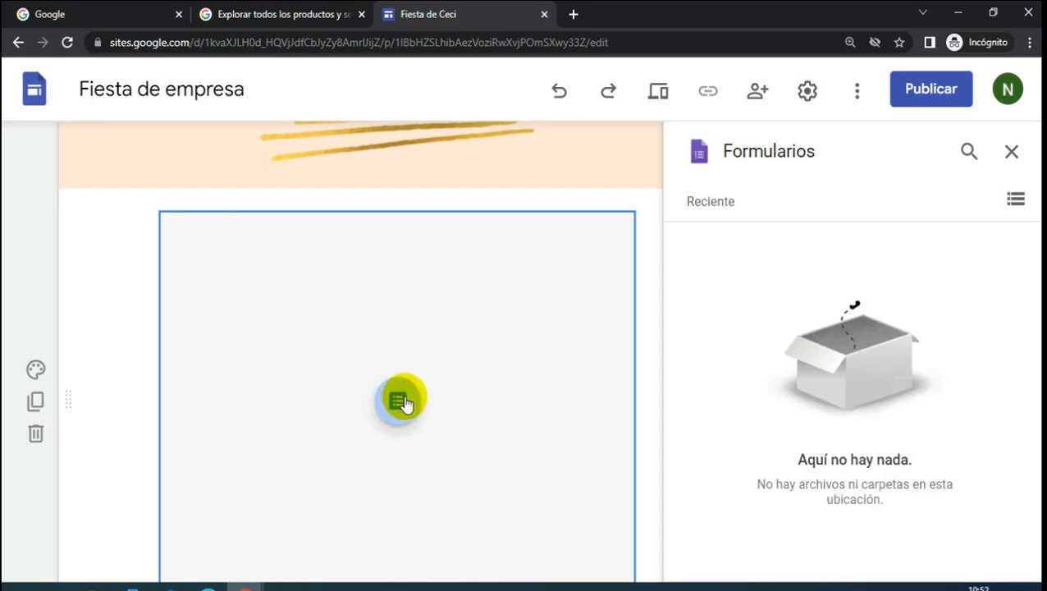
click(602, 349)
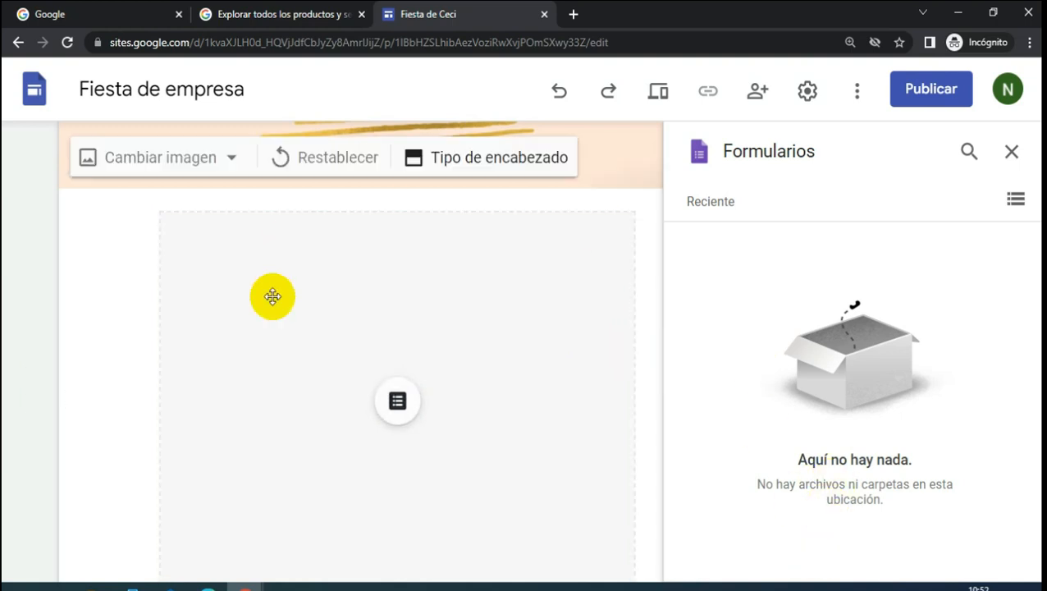
click(400, 402)
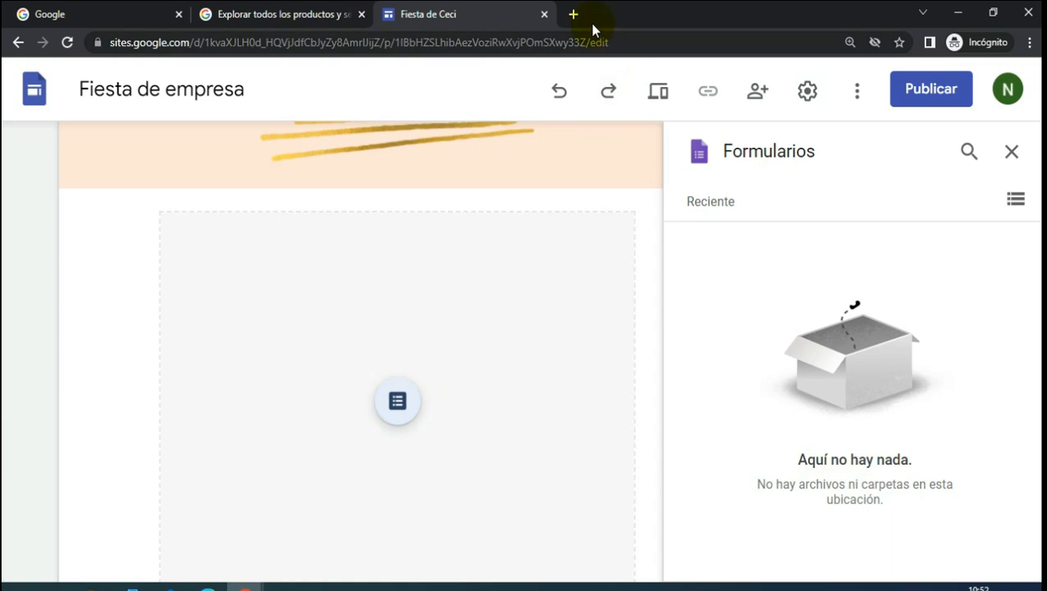
- Open google.com in a new browser tab and switch to Google Forms from the list of Google apps
click(577, 14)
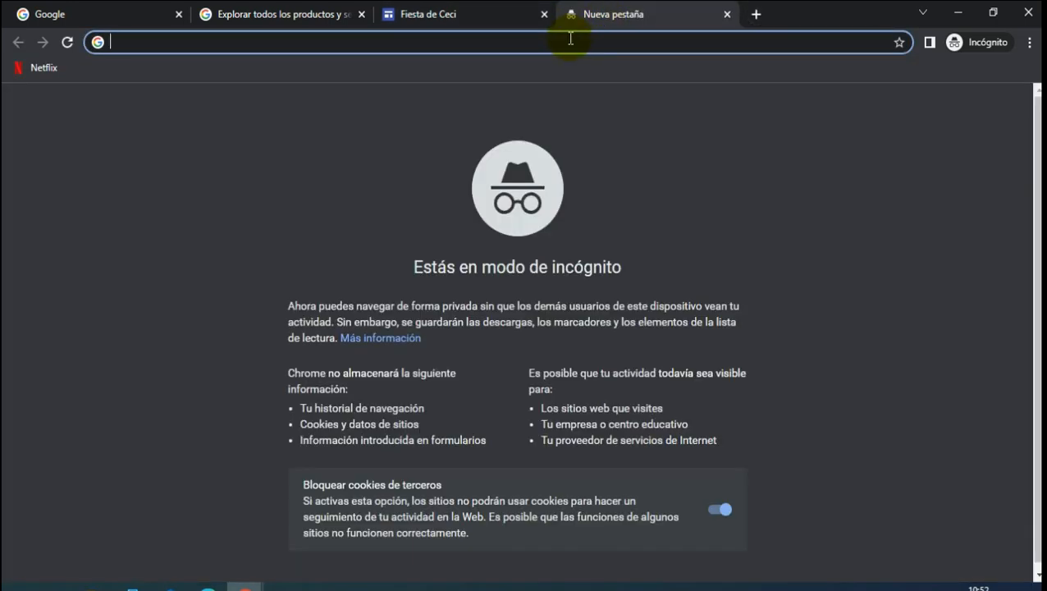
text(google.com)
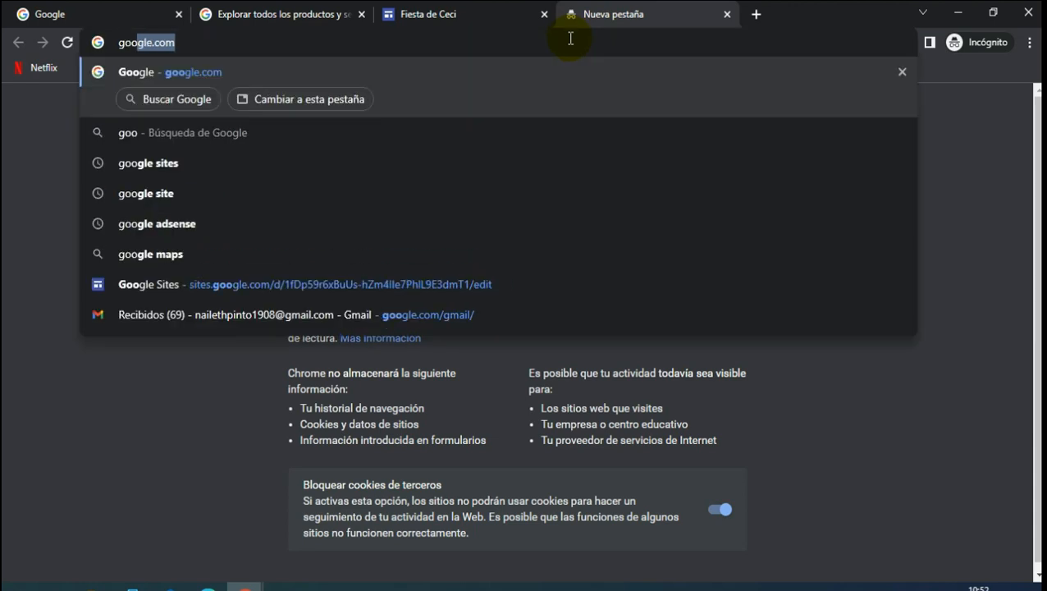
key(Return)
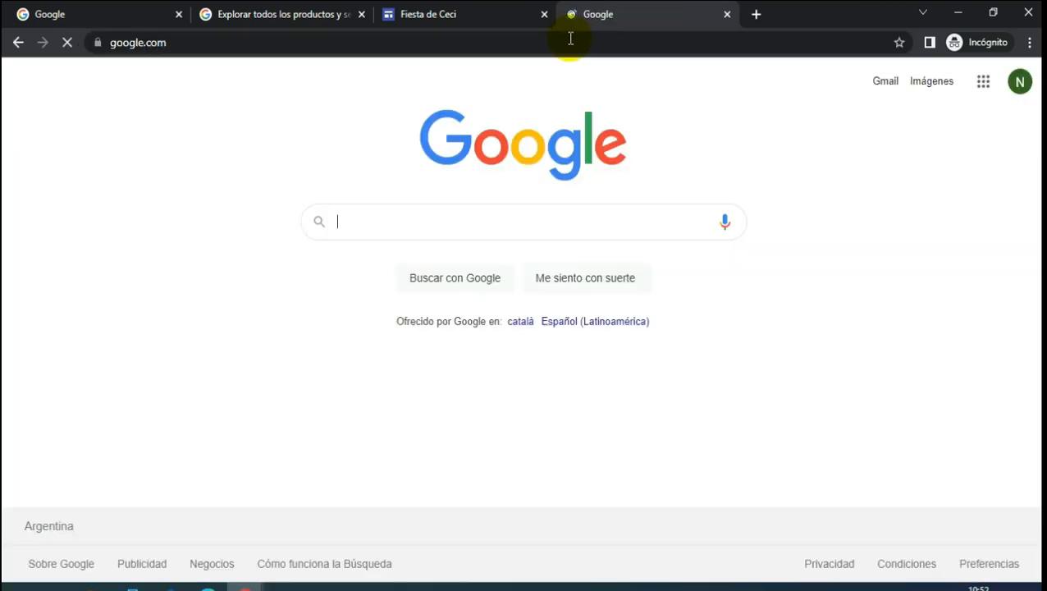
click(984, 82)
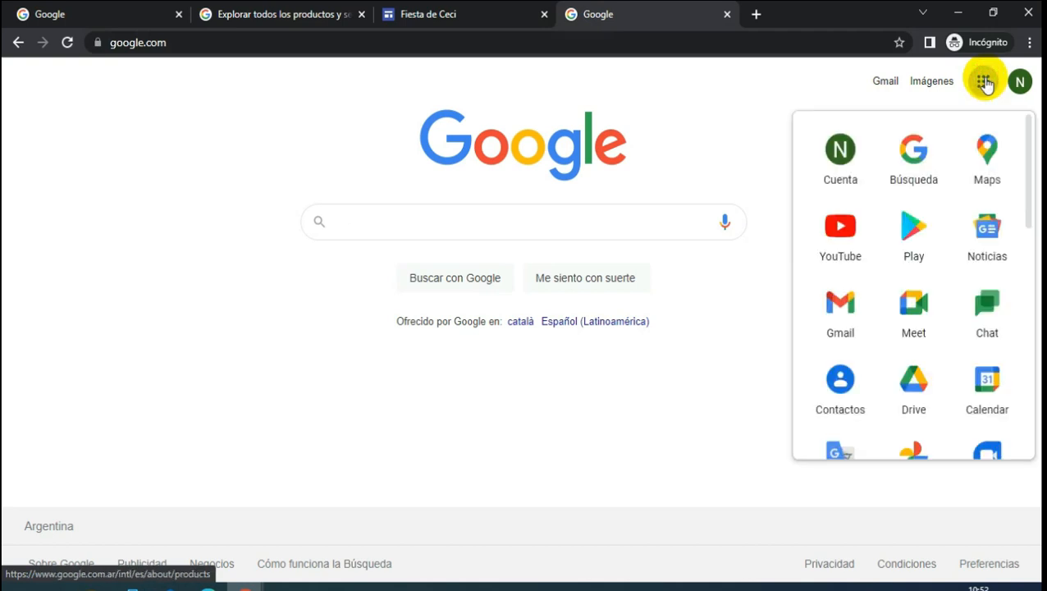
scroll(941, 245, down, 6)
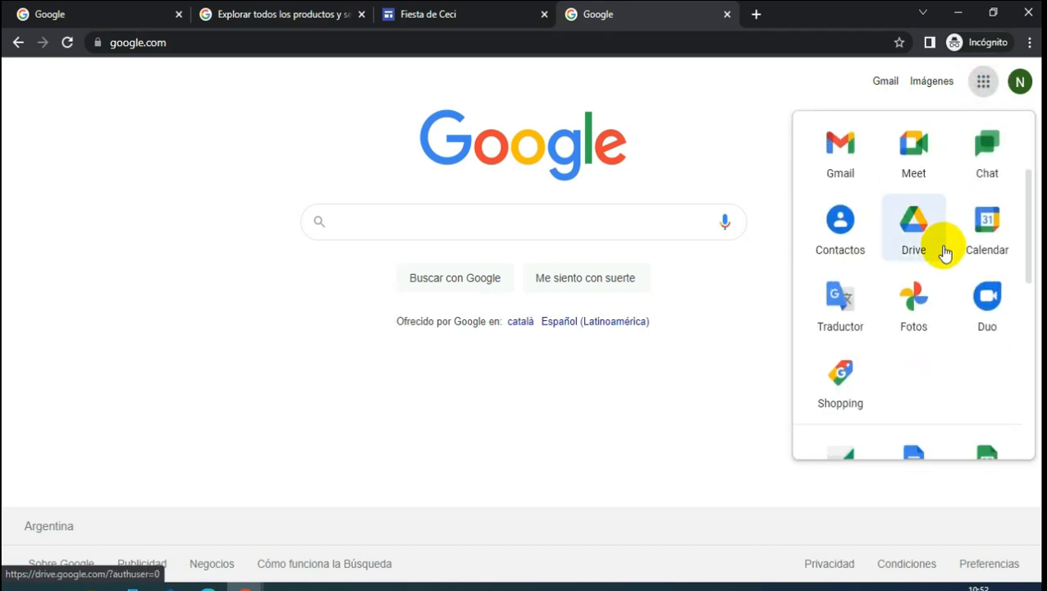
scroll(940, 245, down, 3)
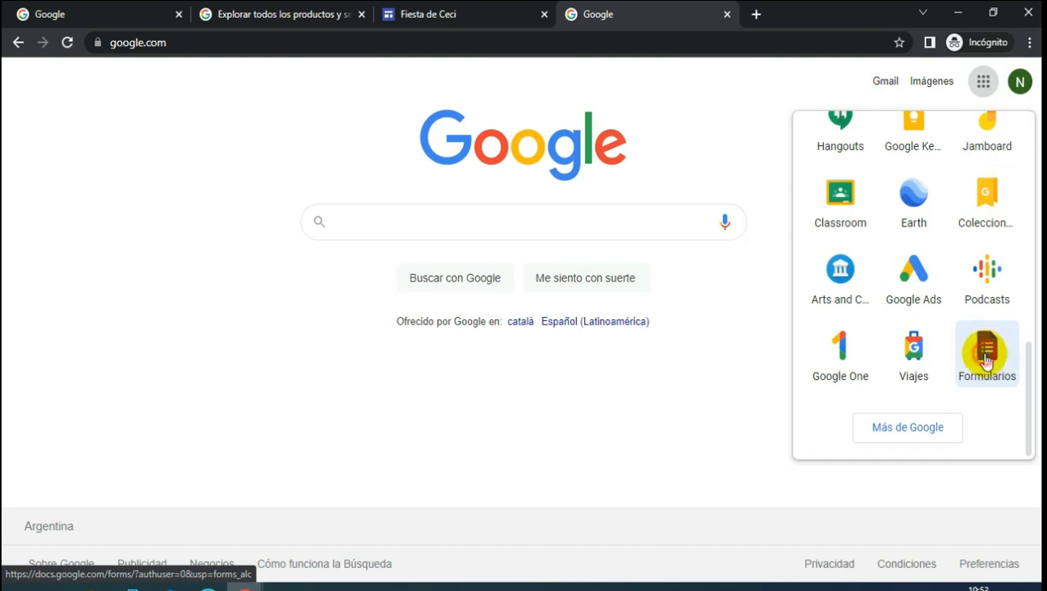
click(985, 357)
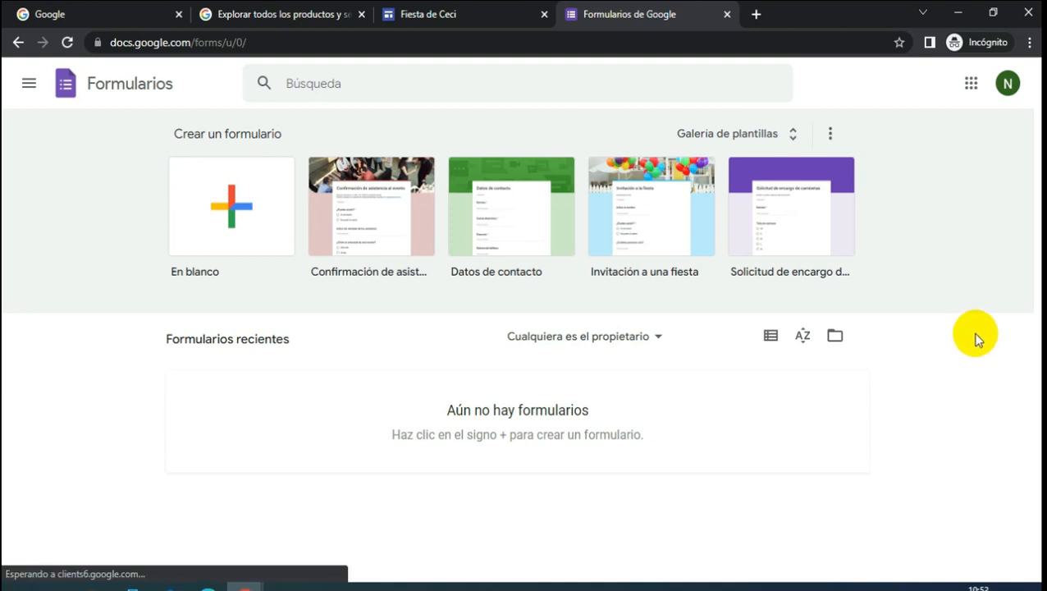
- Browse the full form template gallery and create a form from the "Confirmación de asistencia al evento" template
click(707, 137)
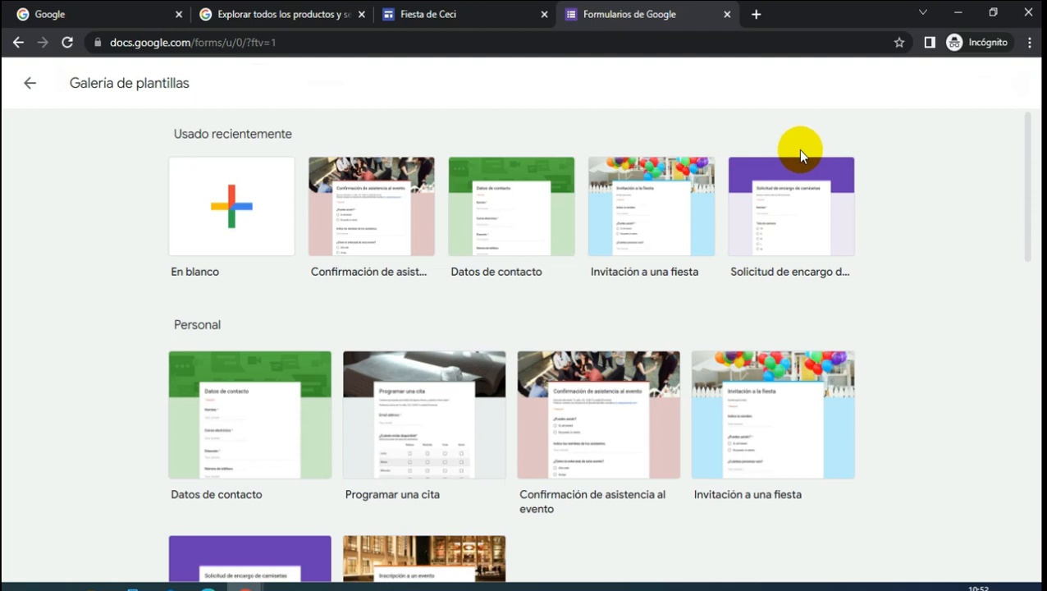
scroll(615, 199, down, 12)
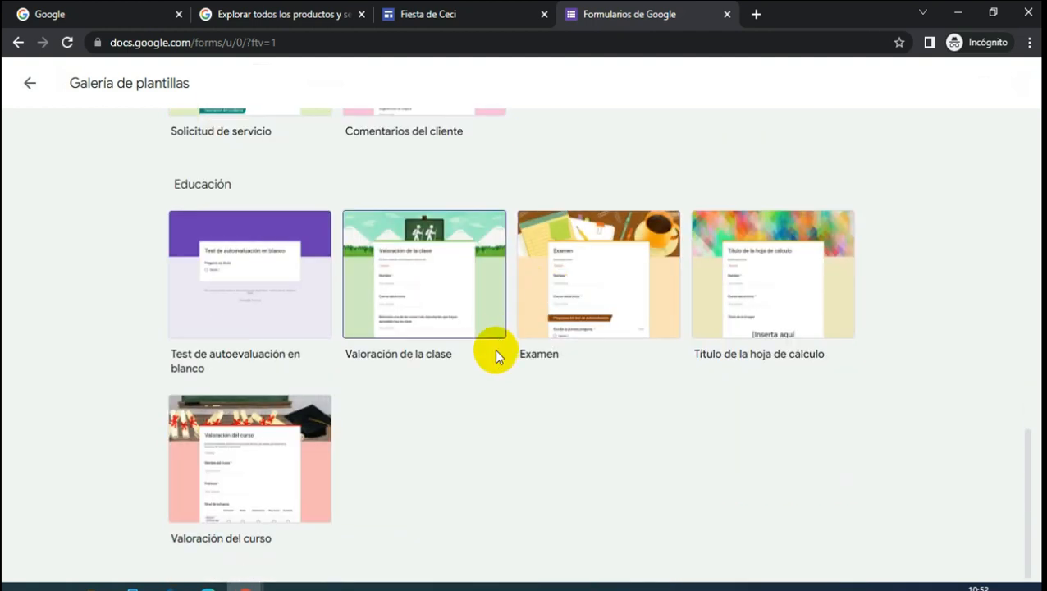
scroll(713, 434, up, 7)
scroll(818, 398, up, 5)
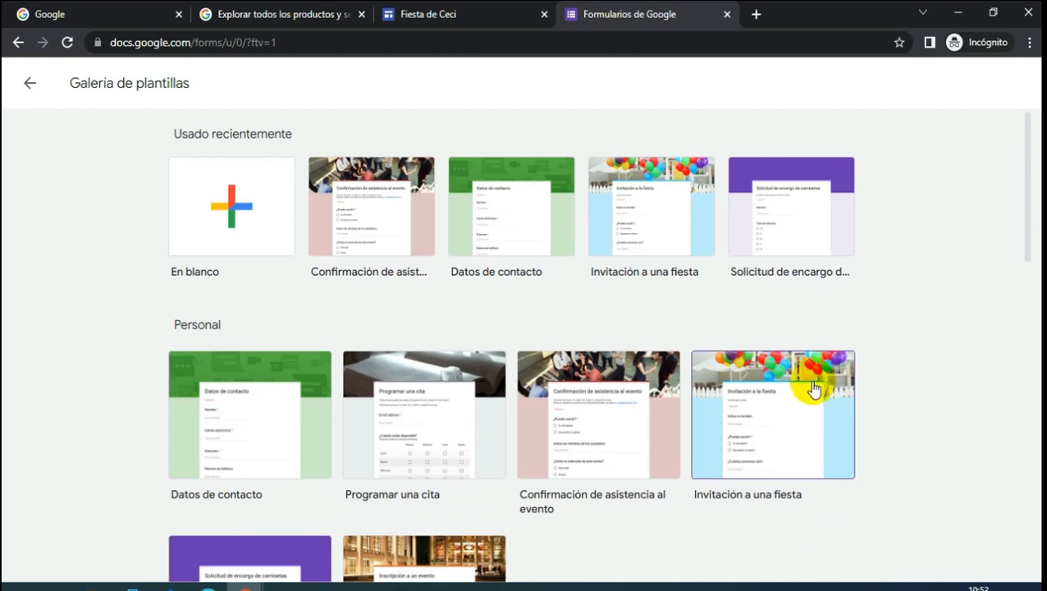
click(377, 223)
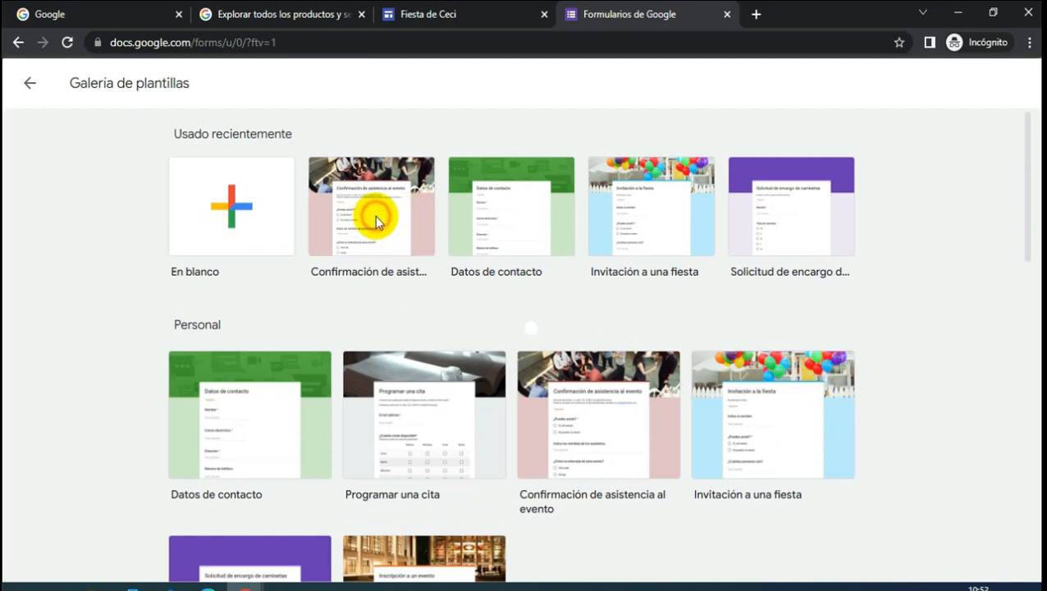
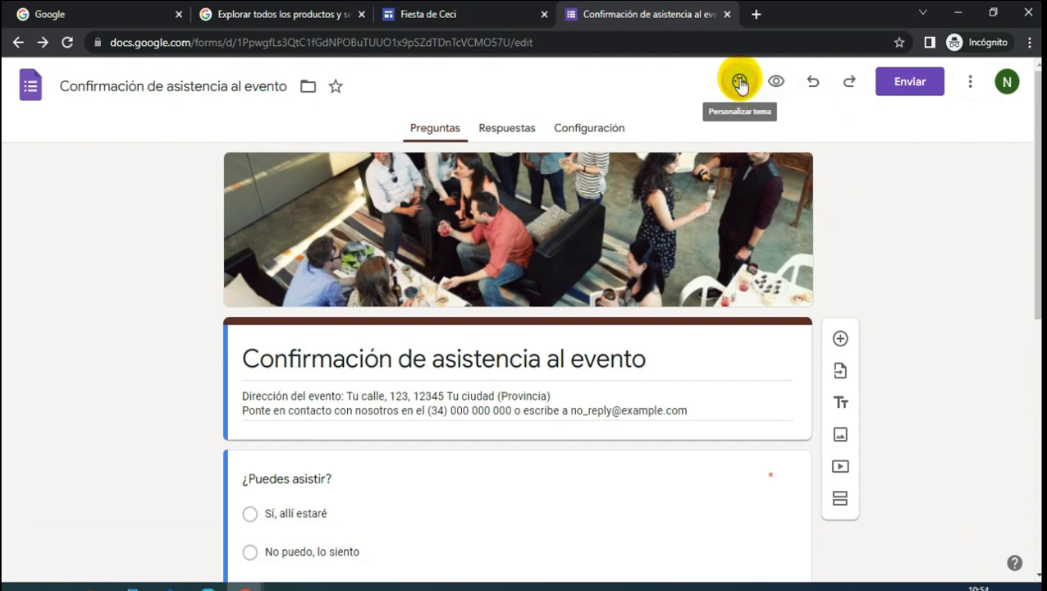
- Remove the header image from the attendance form's theme
click(739, 82)
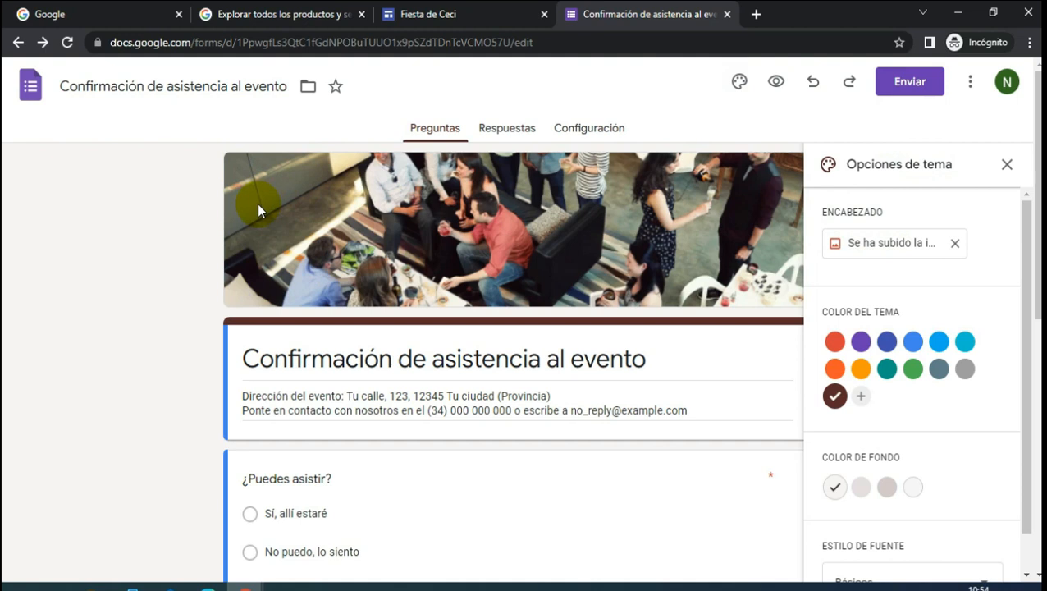
click(955, 243)
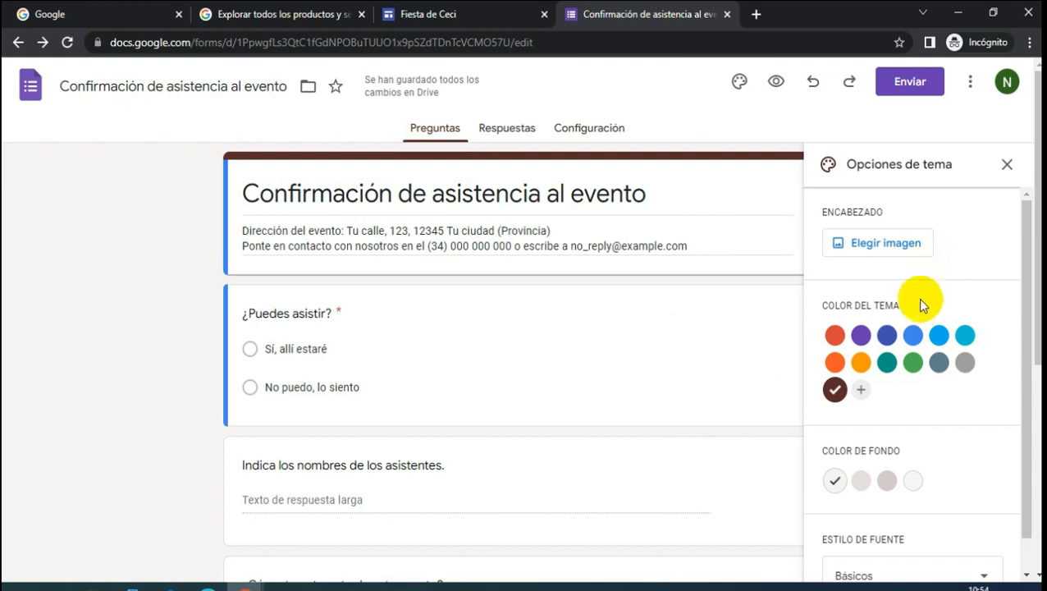
- Try a paler background colour for the attendance form
scroll(887, 361, down, 1)
scroll(886, 361, down, 1)
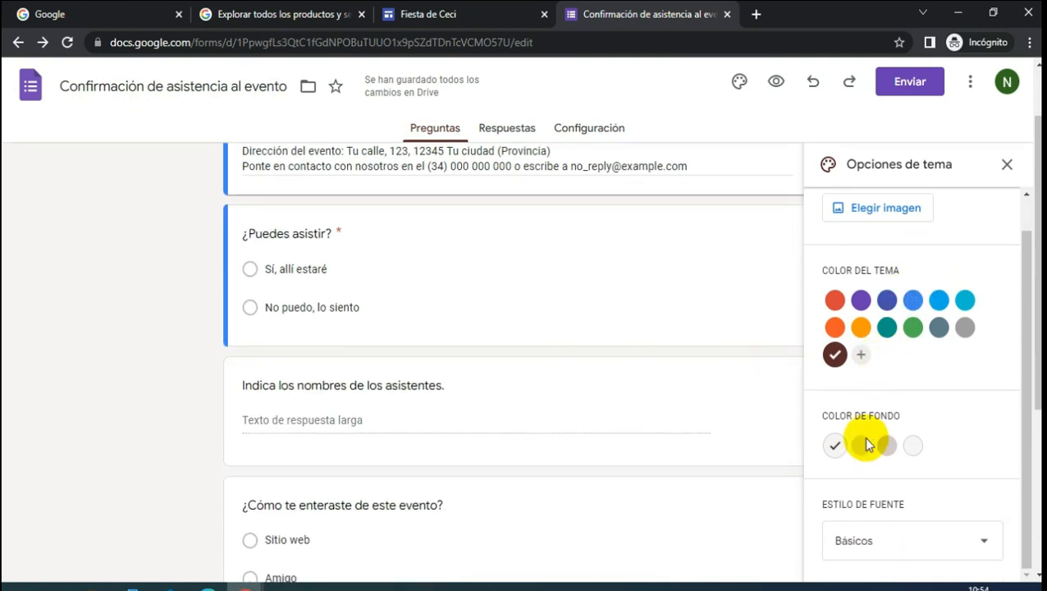
click(910, 447)
scroll(896, 334, up, 1)
scroll(619, 260, up, 1)
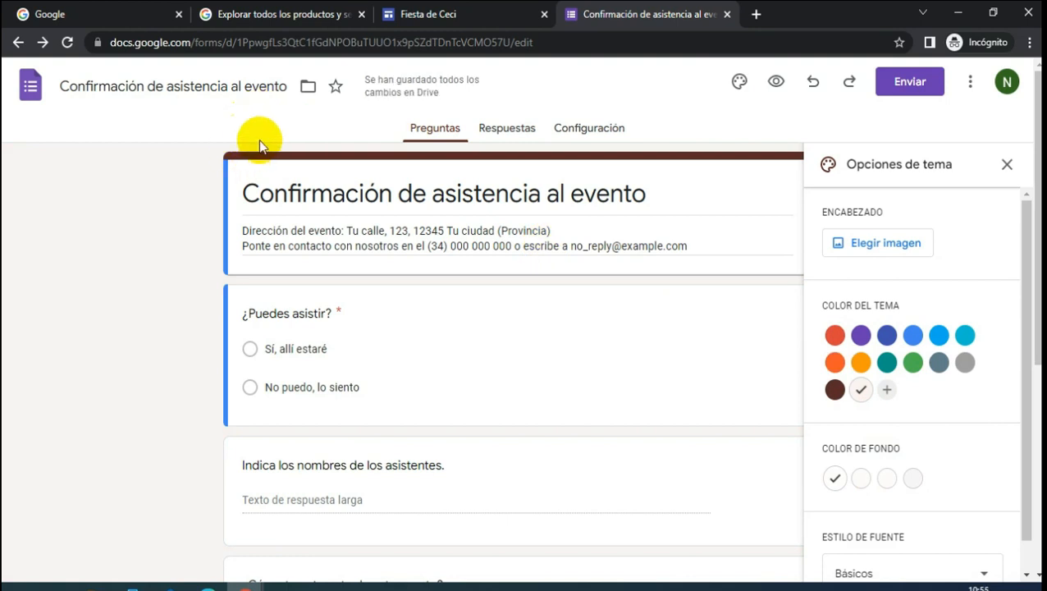
- Add white (#ffffff) as the form's custom theme colour and close the theme options
click(887, 392)
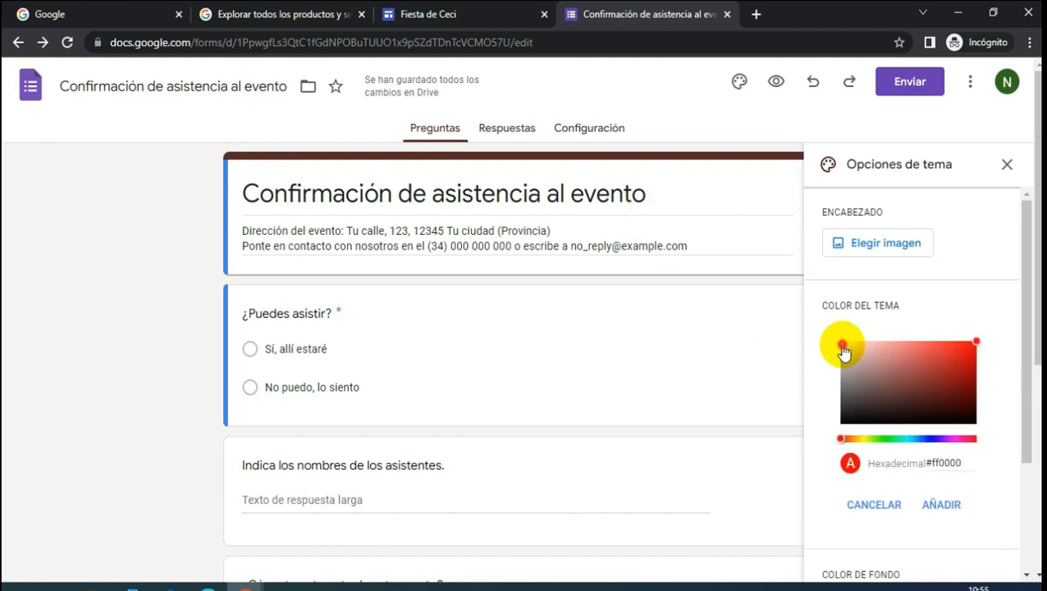
click(840, 344)
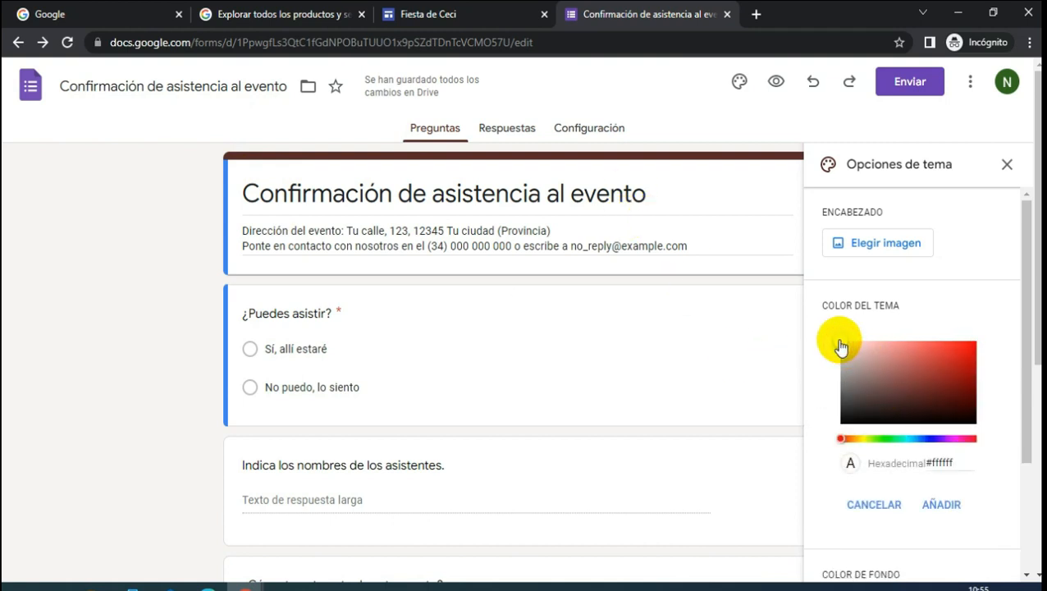
click(940, 505)
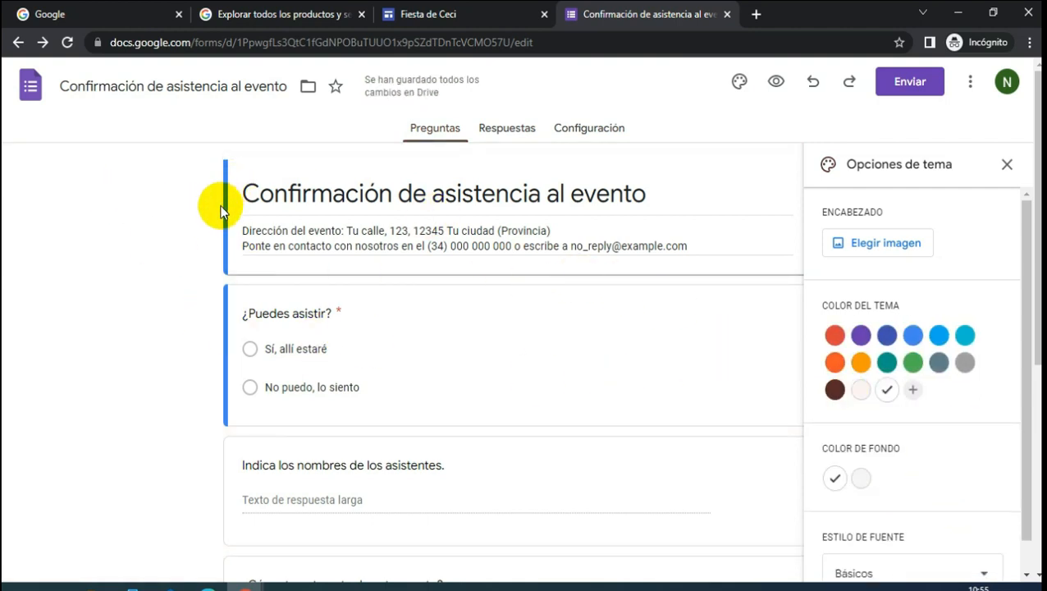
scroll(841, 419, down, 1)
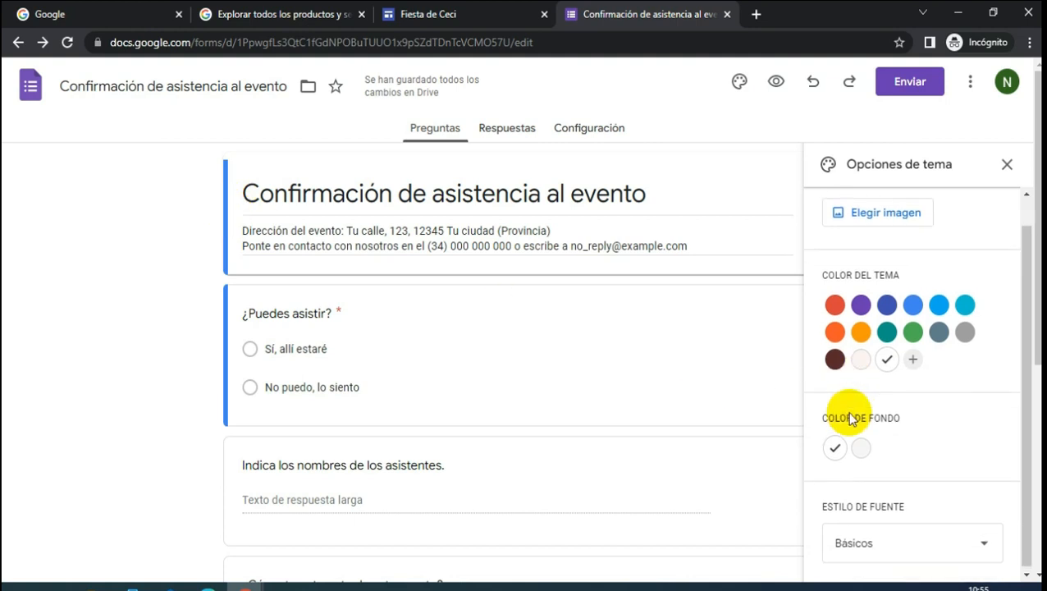
scroll(841, 407, up, 1)
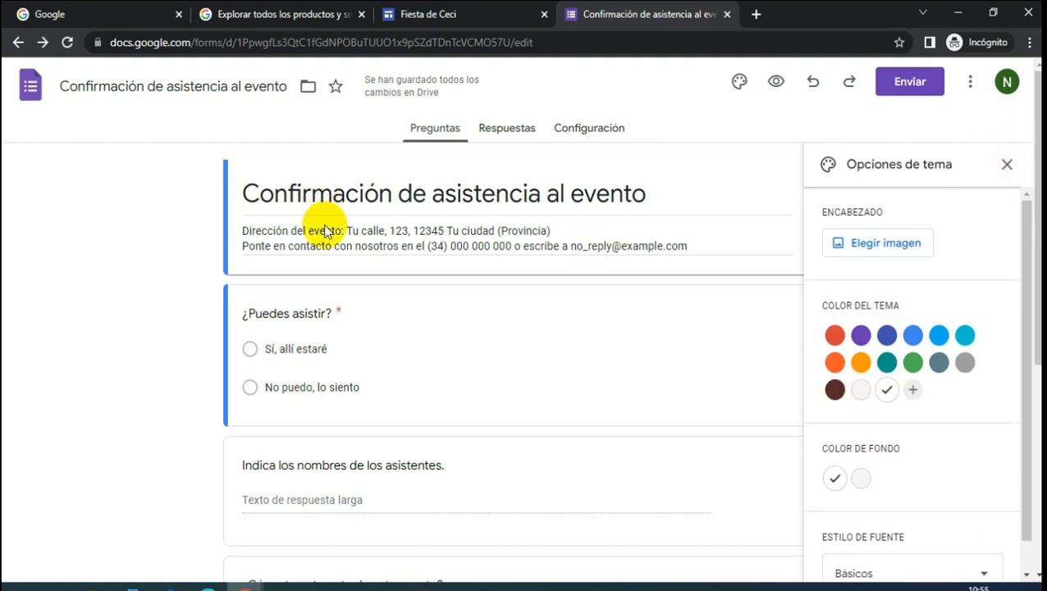
click(1007, 169)
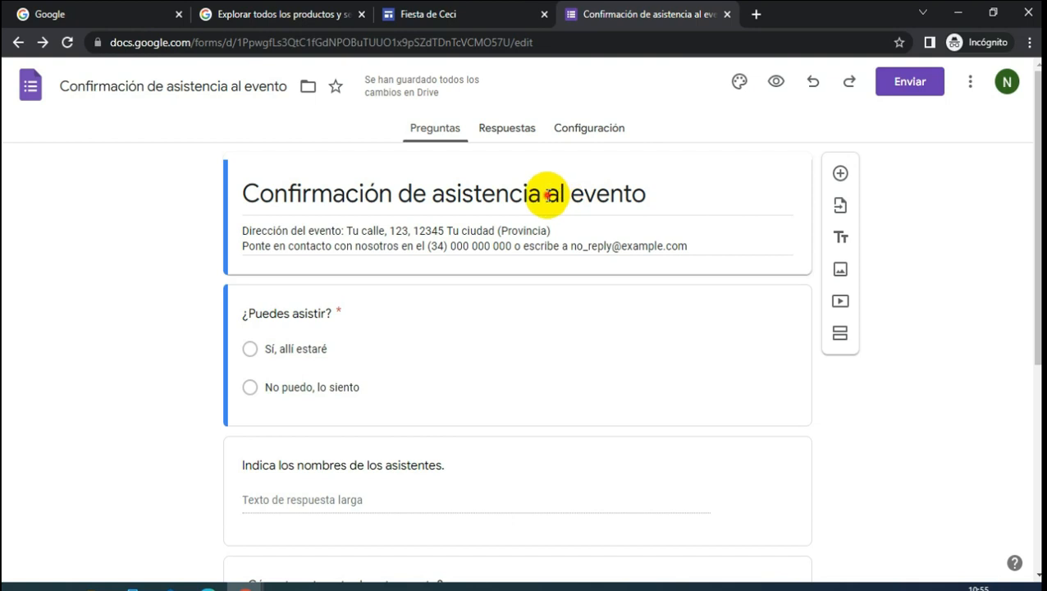
- Shorten the attendance form's title to "Confirmación de asistencia"
drag(545, 194, 659, 193)
key(BackSpace)
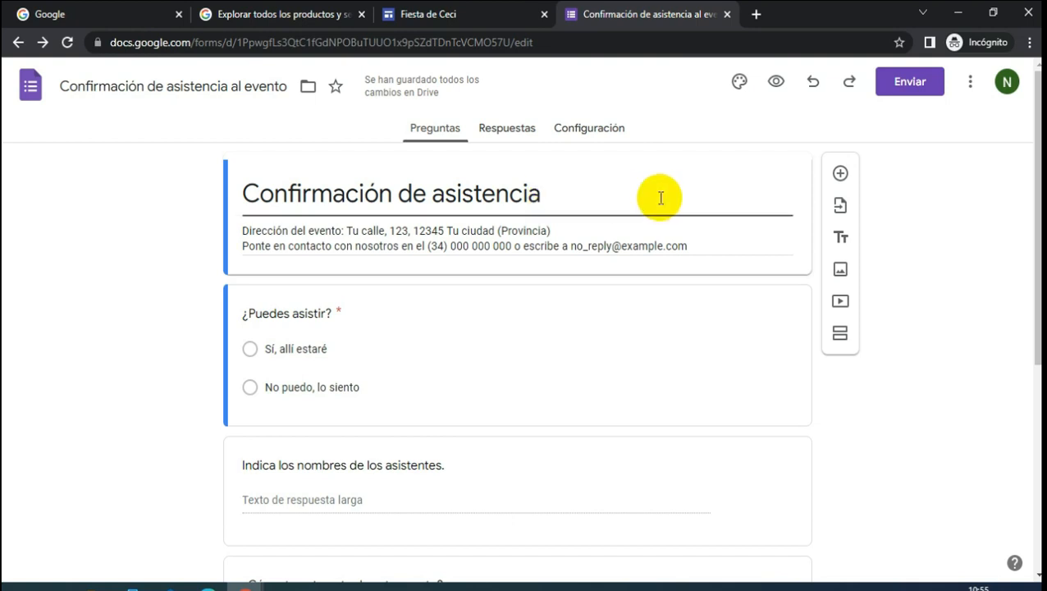
click(243, 231)
key(ctrl+a)
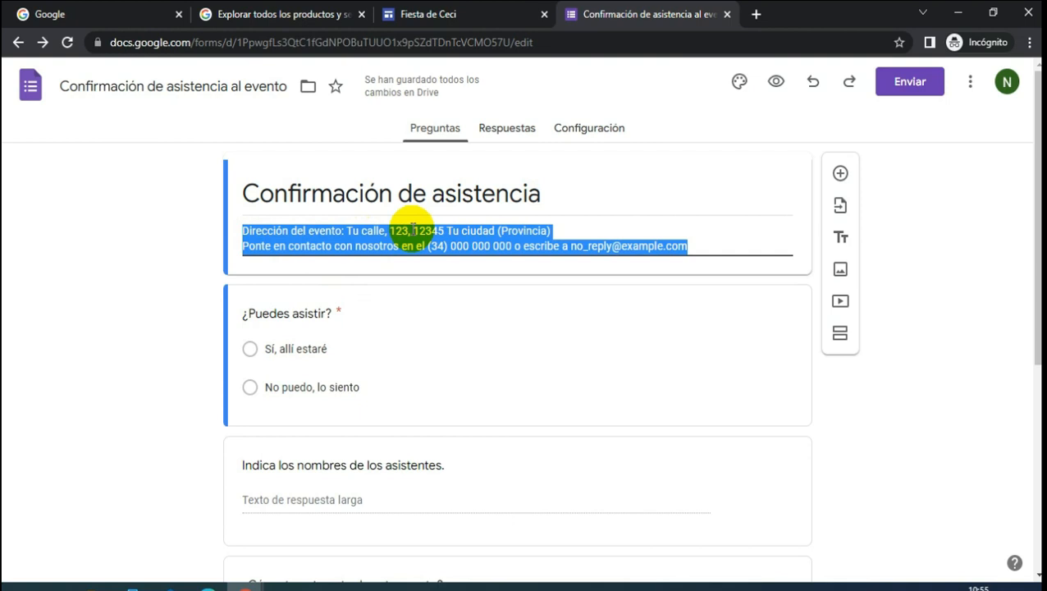
click(937, 381)
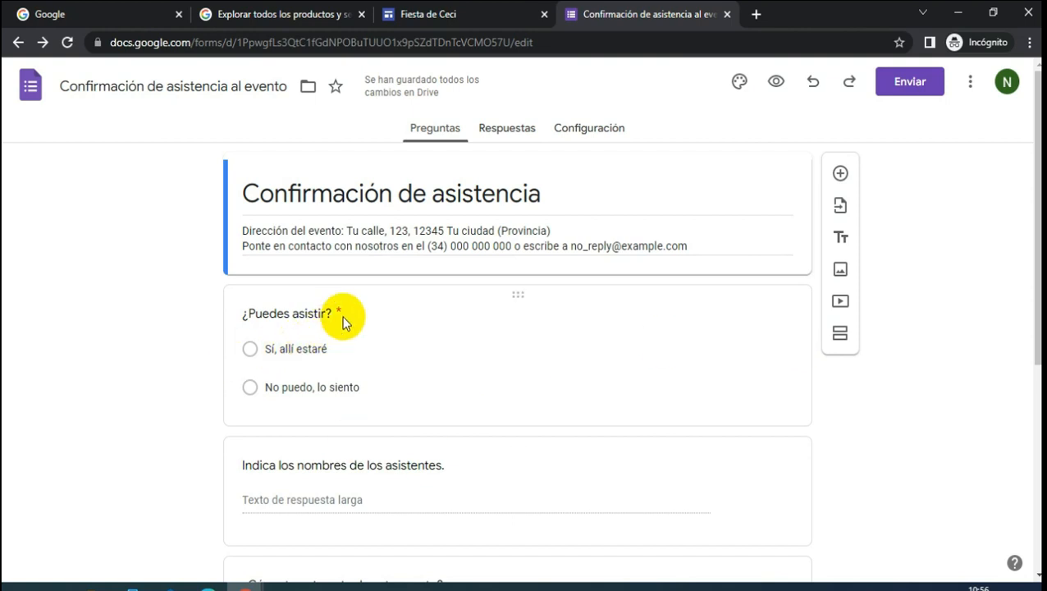
- Review the "¿Puedes asistir?" question with its answer options and the question about the attendees' names
click(315, 315)
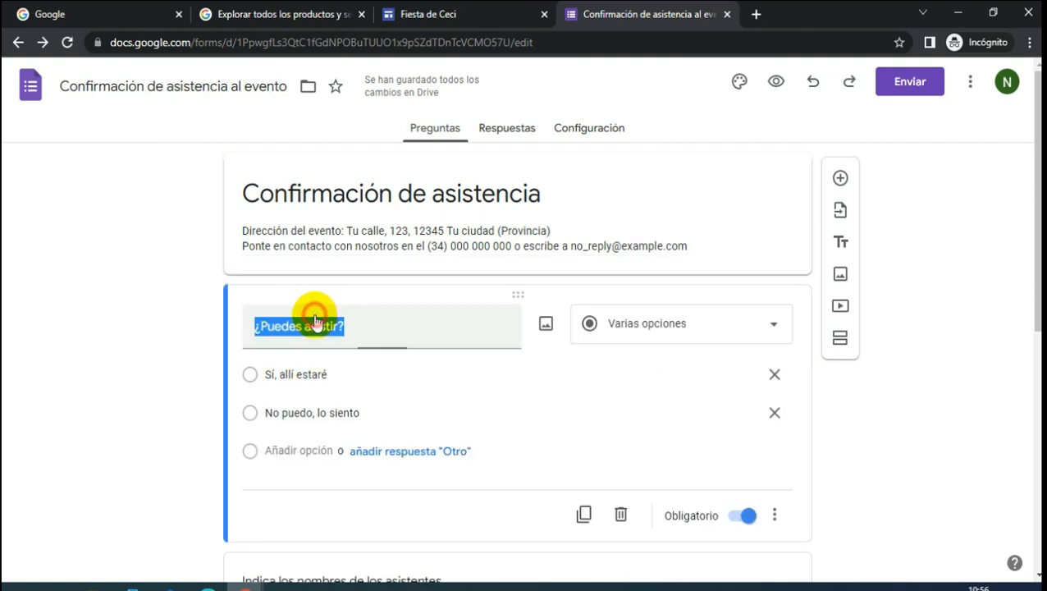
click(310, 376)
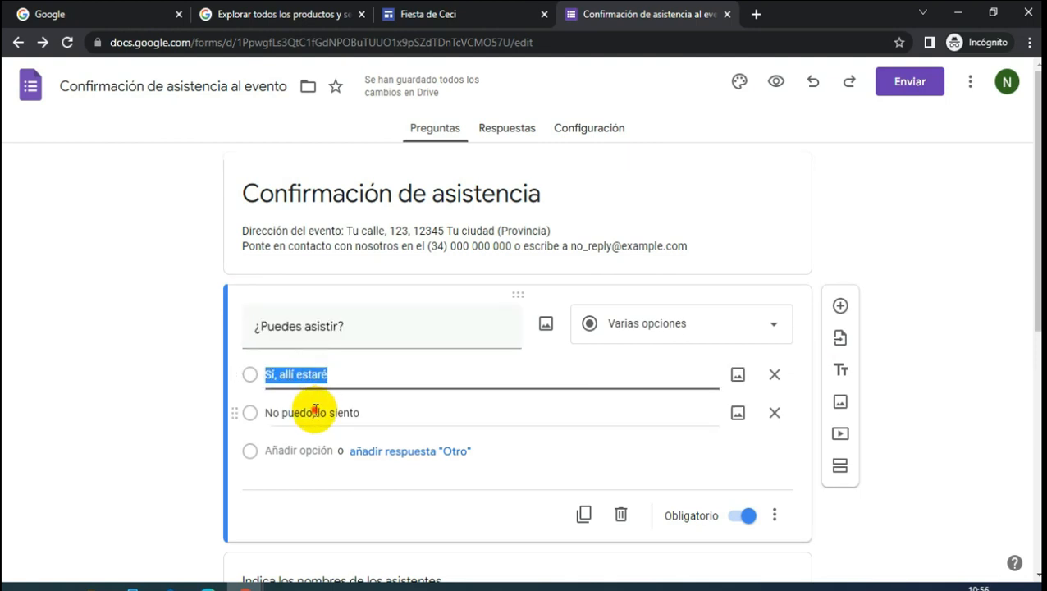
click(316, 410)
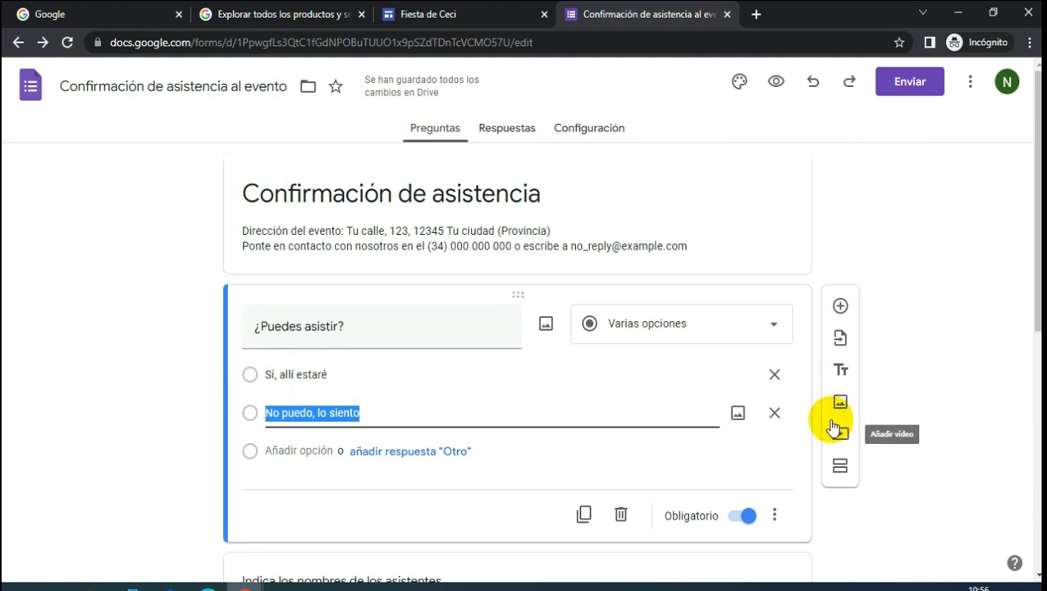
click(949, 293)
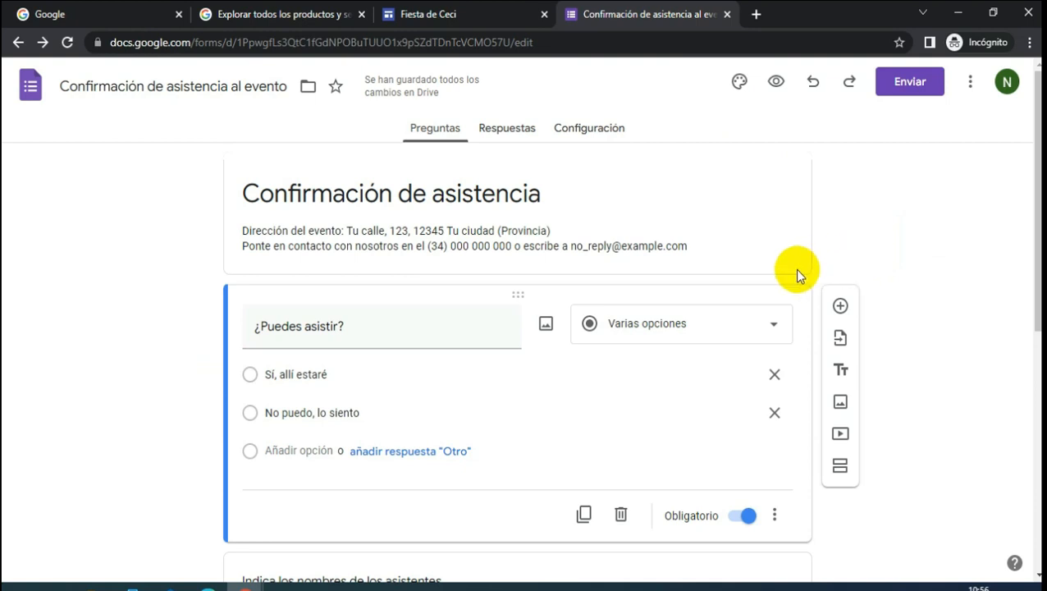
scroll(739, 311, down, 2)
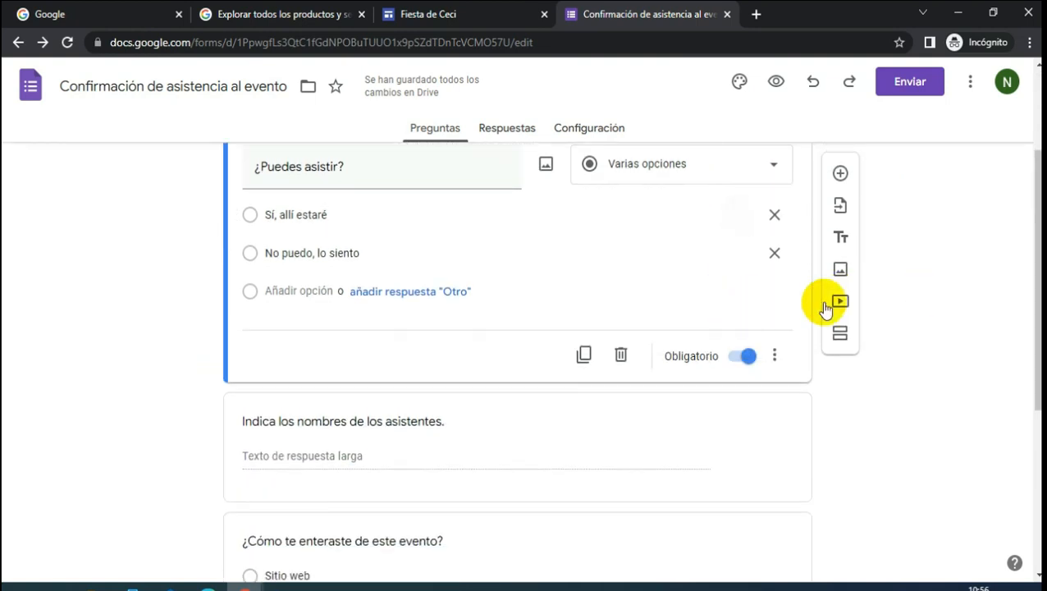
scroll(476, 308, down, 1)
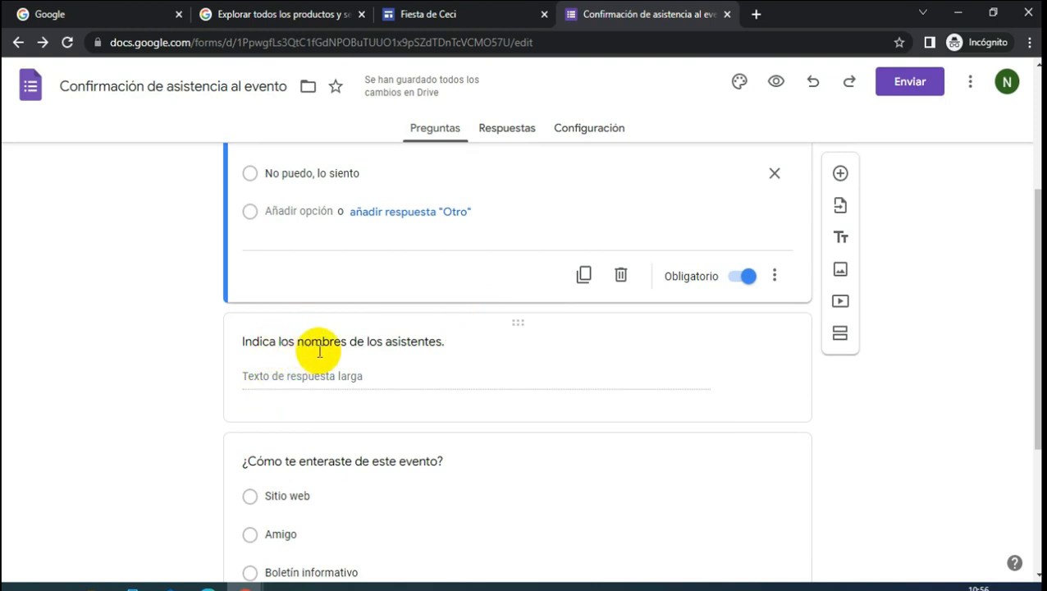
scroll(393, 369, up, 3)
scroll(392, 370, down, 3)
- Delete the "¿Cómo te enteraste de este evento?" question from the attendance form
click(341, 375)
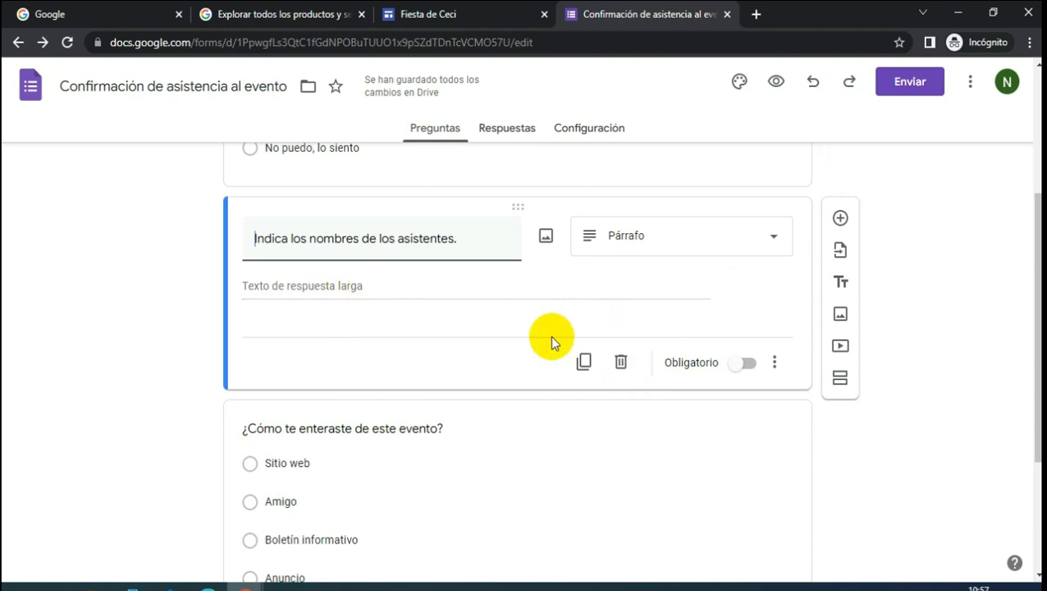
scroll(315, 421, down, 1)
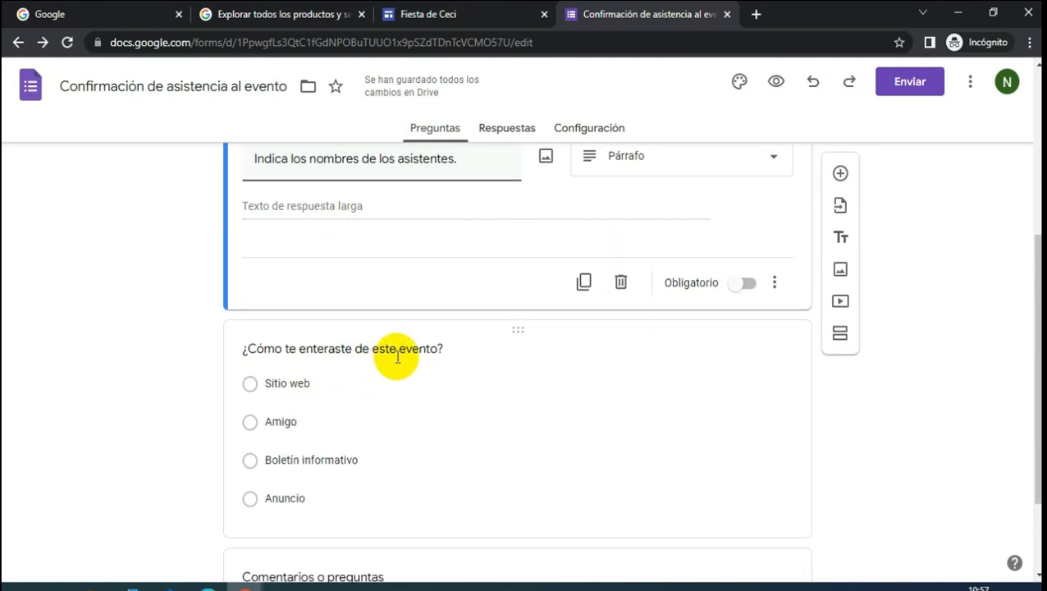
scroll(268, 398, down, 1)
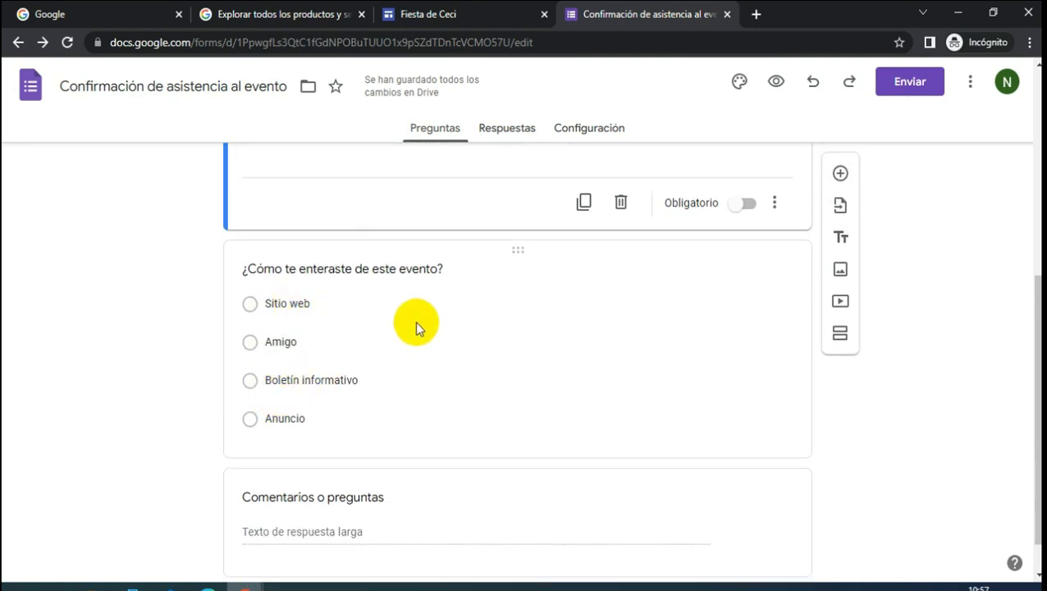
click(534, 335)
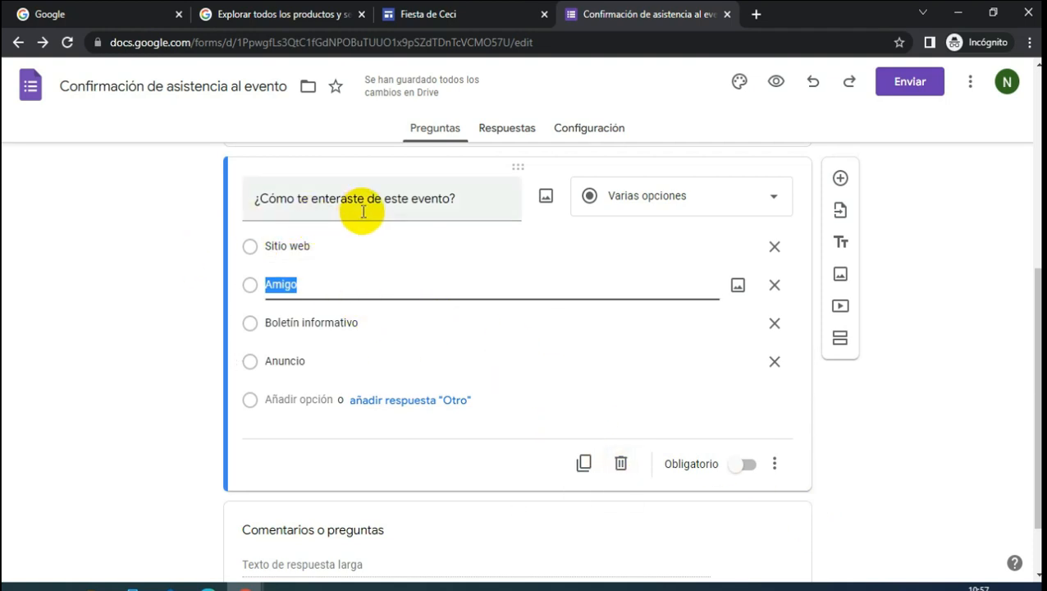
click(622, 464)
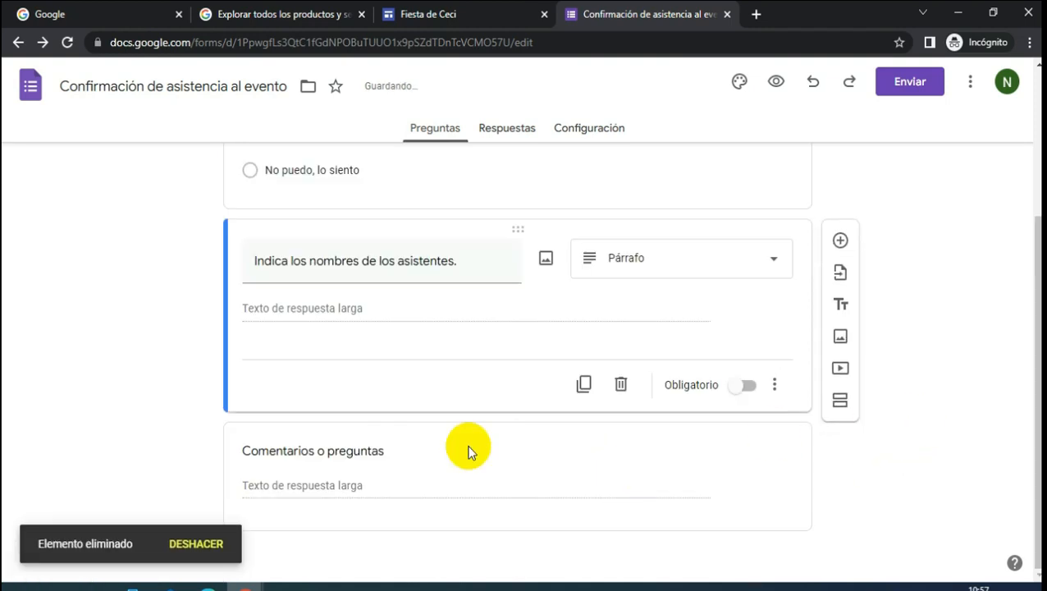
- Change the "Comentarios o preguntas" question to "¿Qué música te gustaría escuchar?" and make the attendee names question required
click(334, 483)
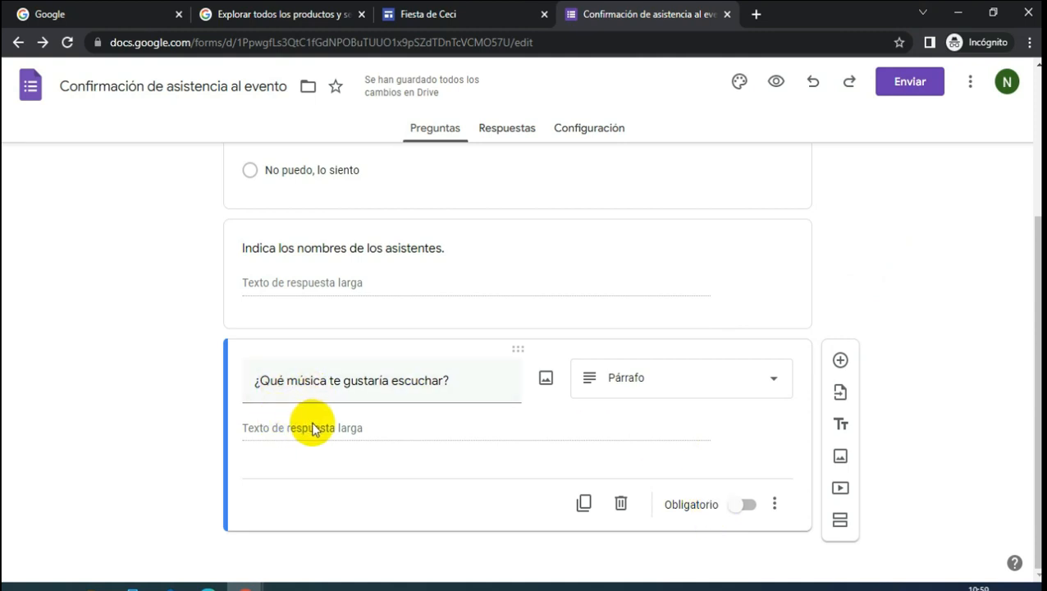
click(316, 281)
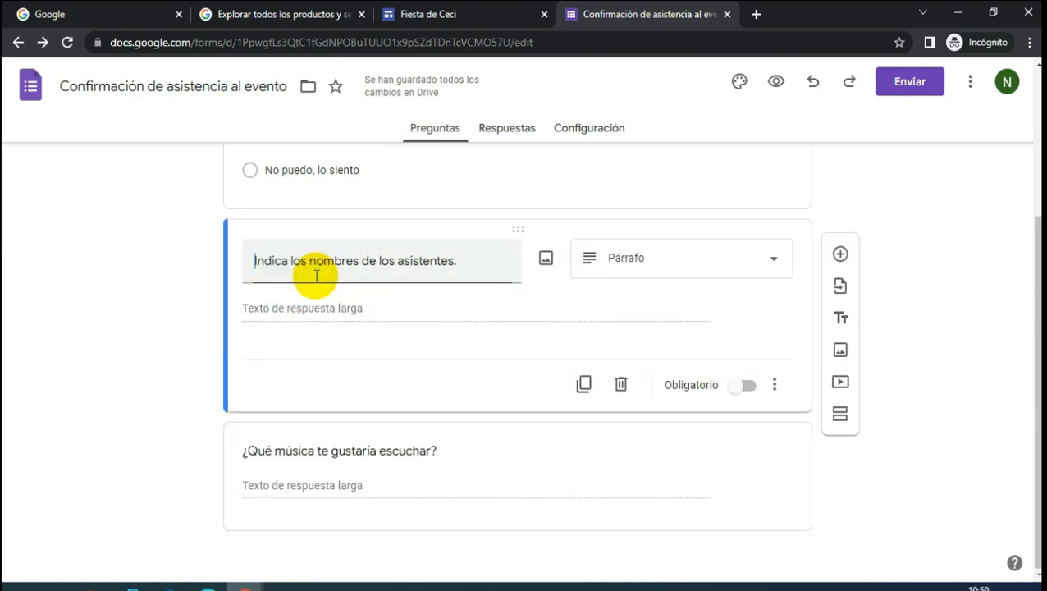
click(752, 385)
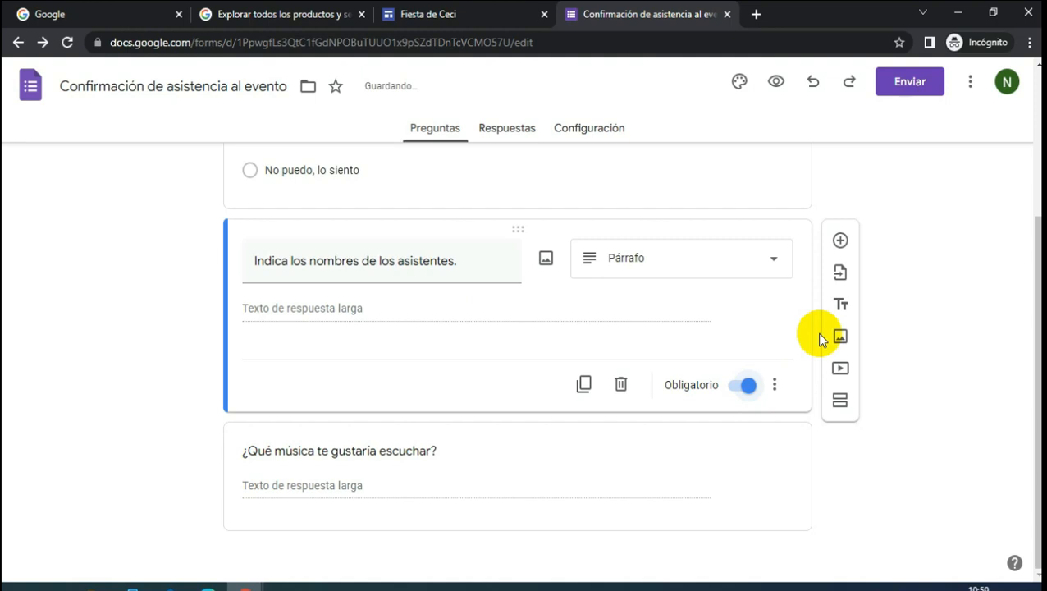
- Review the edited attendance form from its heading through all its questions
scroll(911, 293, up, 2)
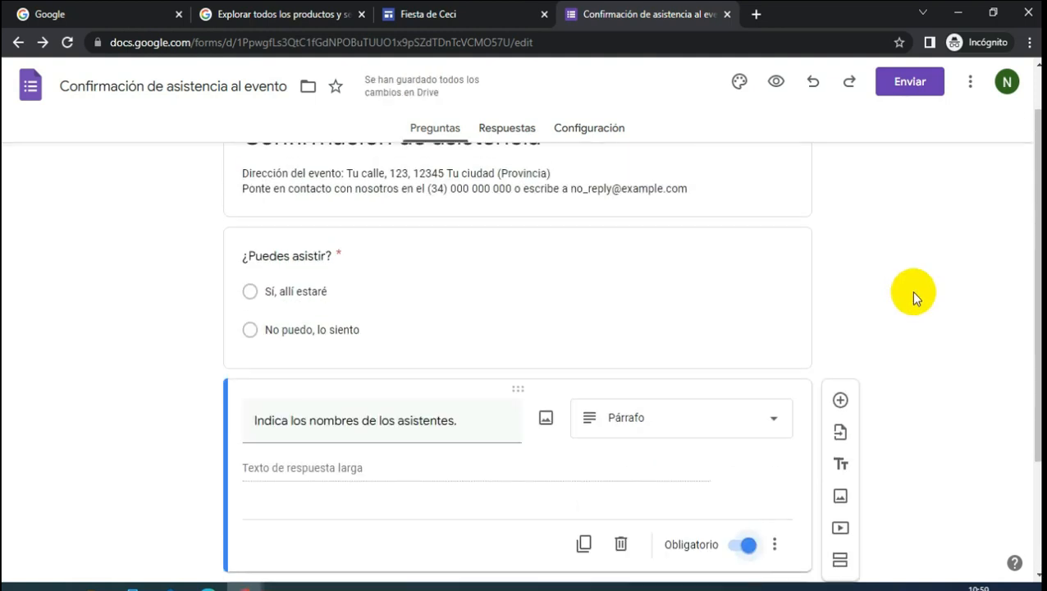
click(498, 306)
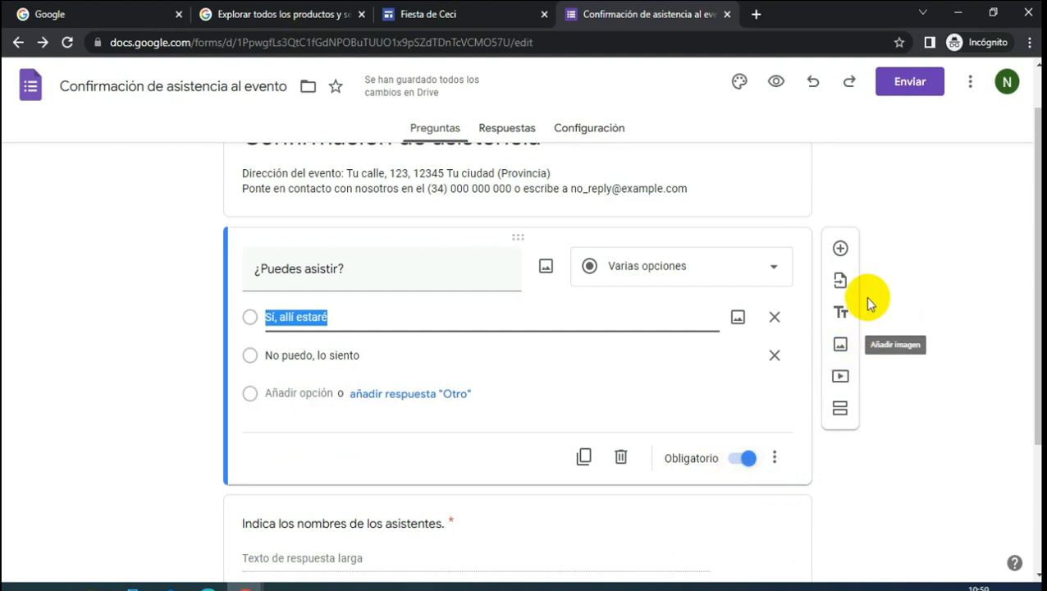
click(933, 257)
scroll(932, 258, up, 1)
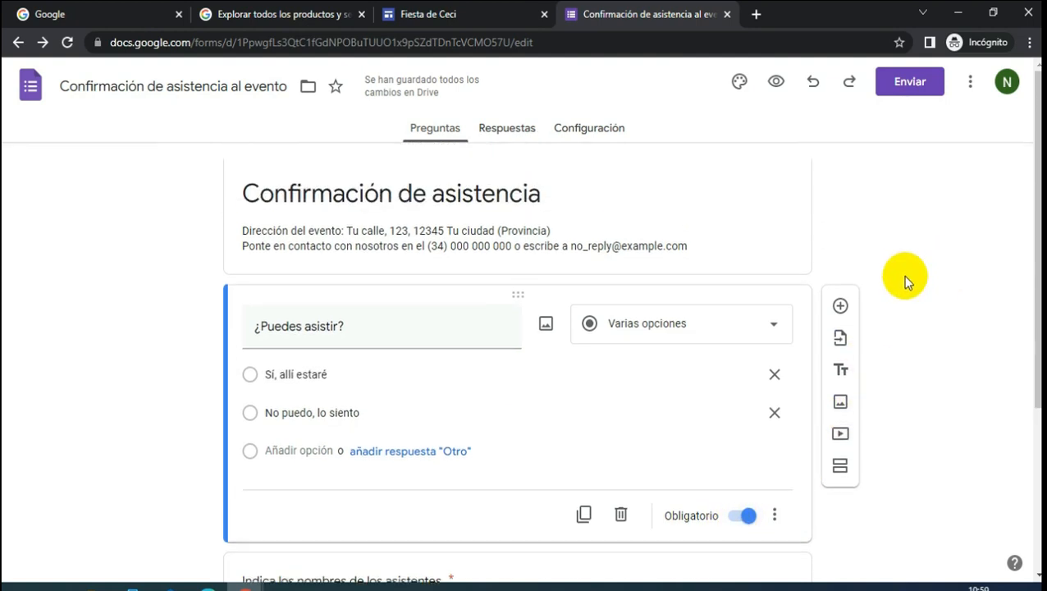
scroll(648, 205, down, 3)
scroll(424, 307, up, 3)
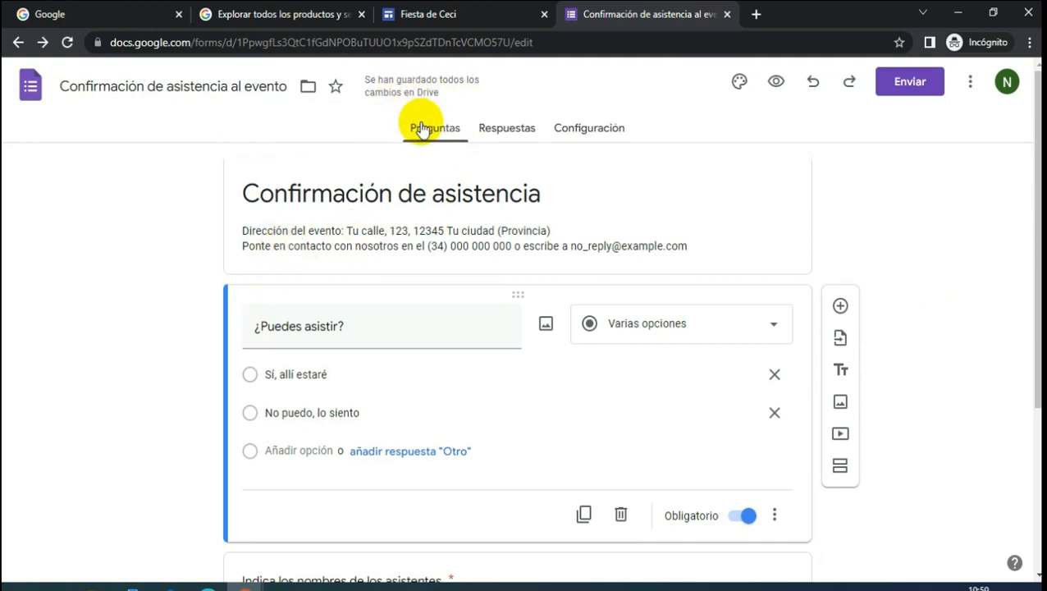
- Switch to the party site in Google Sites and insert the attendance form into the page's form placeholder
click(437, 13)
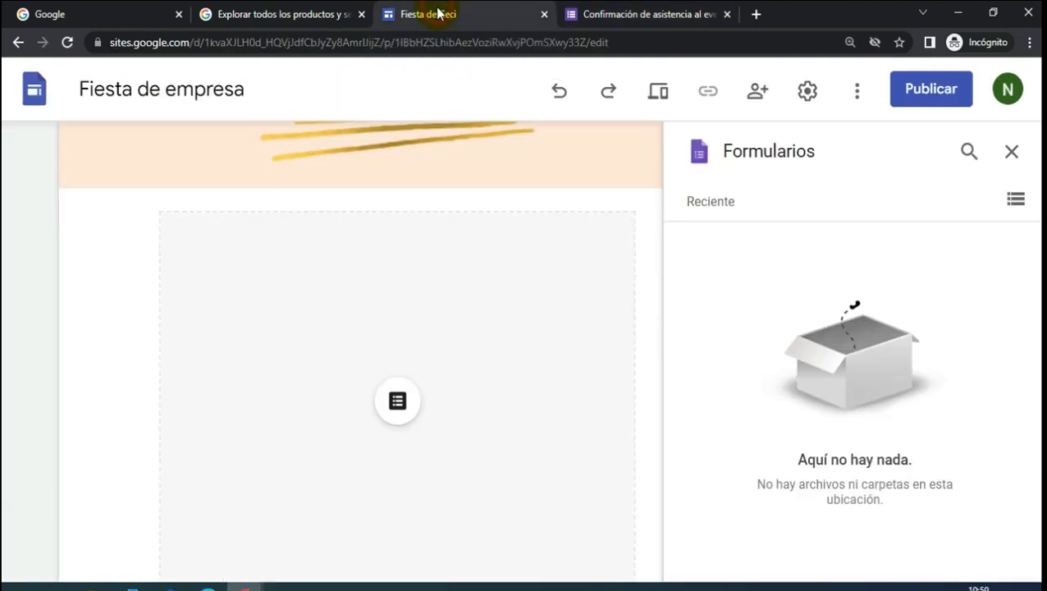
click(1012, 152)
click(431, 400)
click(398, 399)
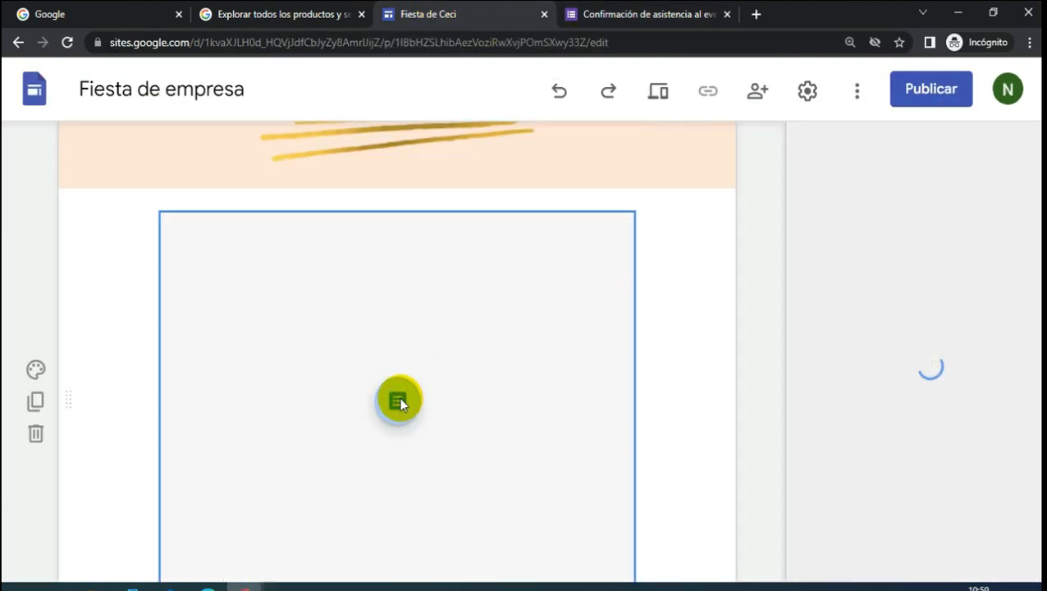
click(992, 263)
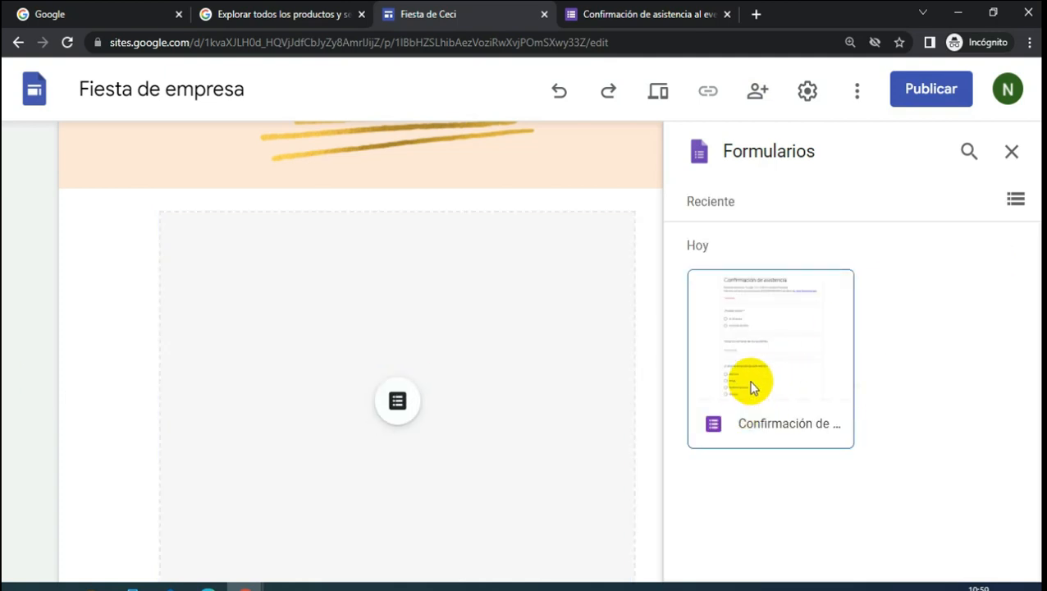
click(756, 369)
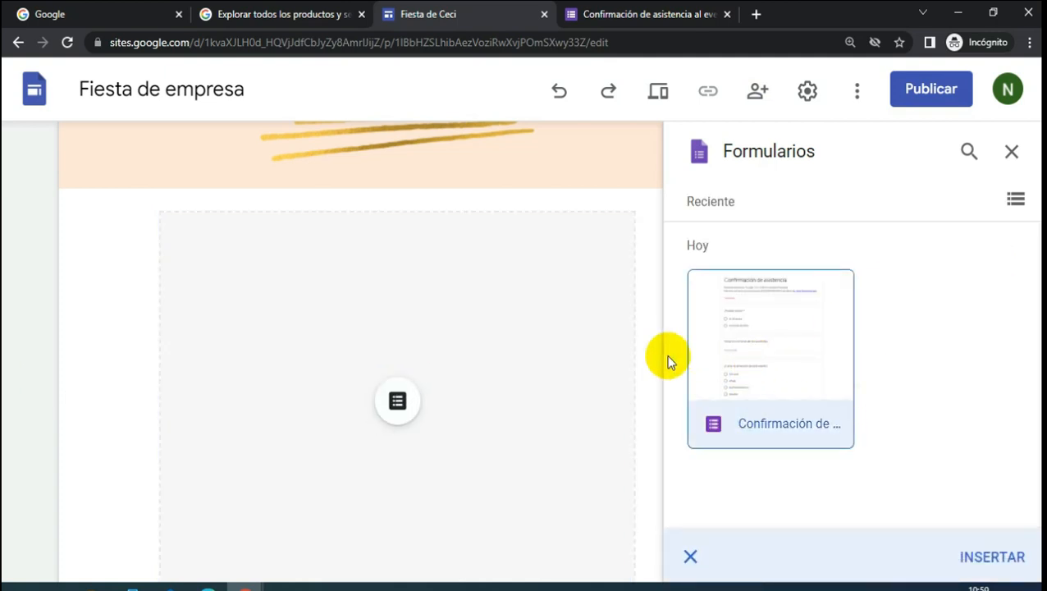
click(991, 557)
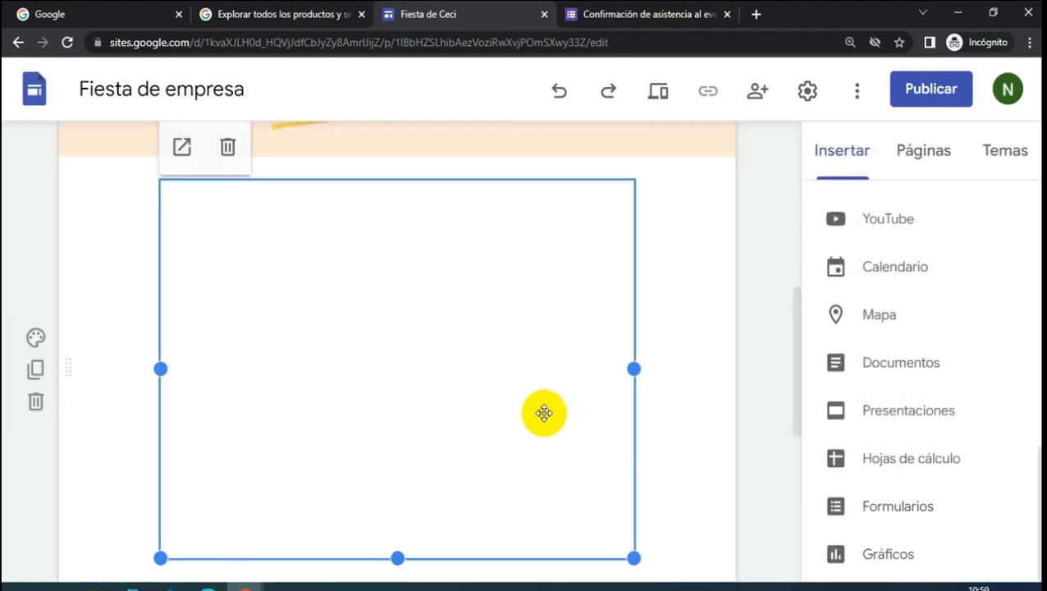
- Widen the embedded attendance form and preview the page at phone size
scroll(301, 418, down, 3)
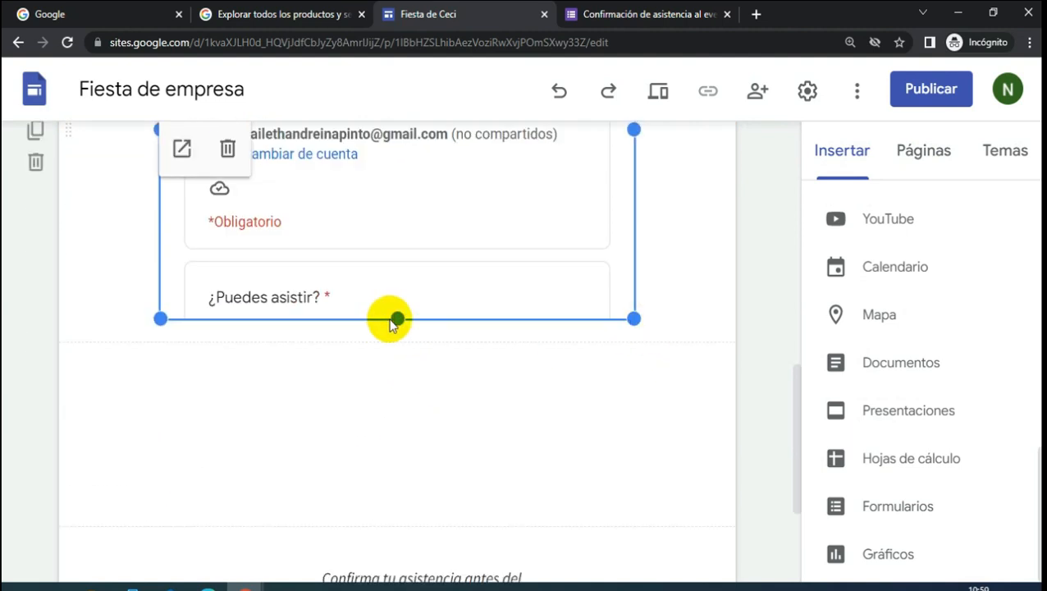
drag(396, 318, 492, 328)
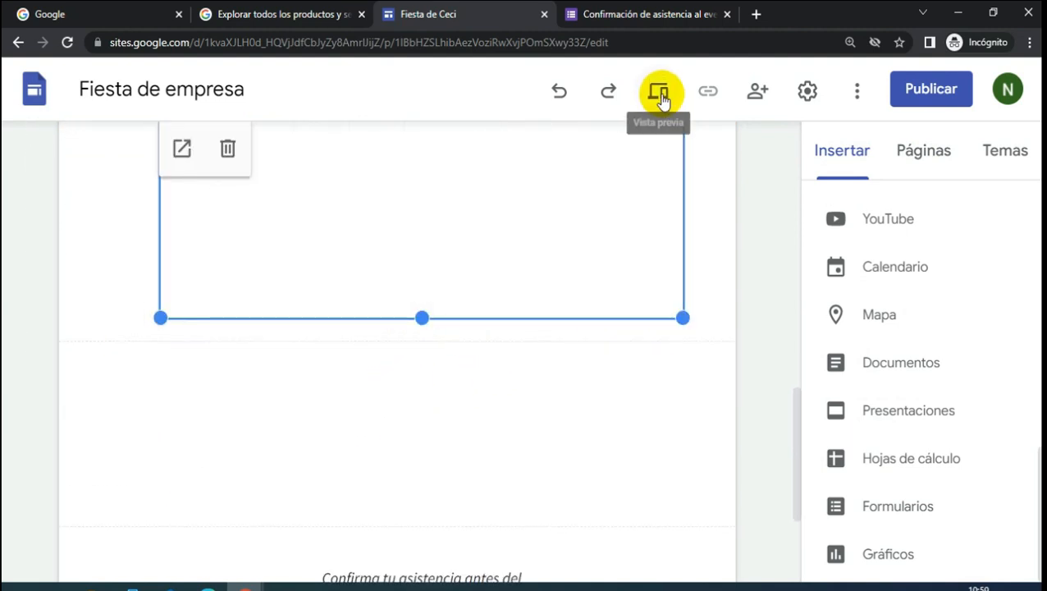
click(662, 95)
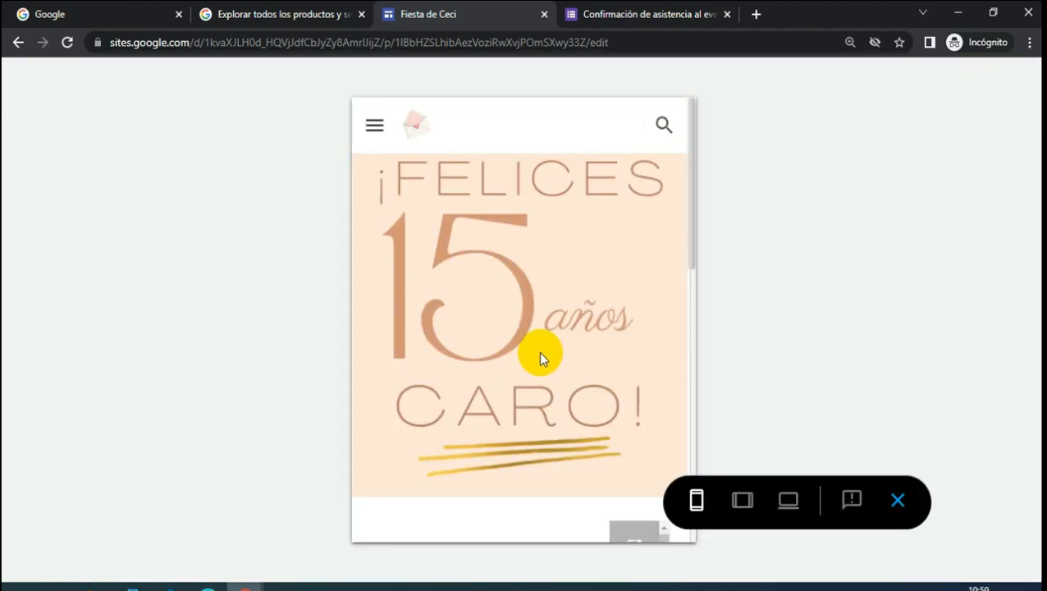
scroll(540, 359, down, 10)
click(900, 501)
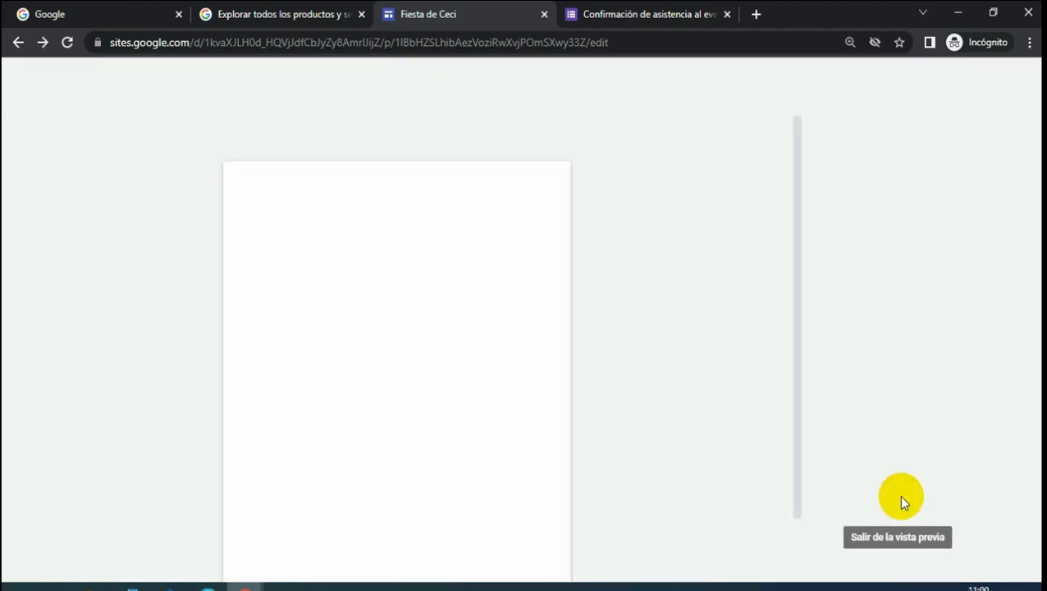
- Check the embedded form's content and hide the footer on the Confirmación page
scroll(538, 426, down, 2)
scroll(538, 426, down, 7)
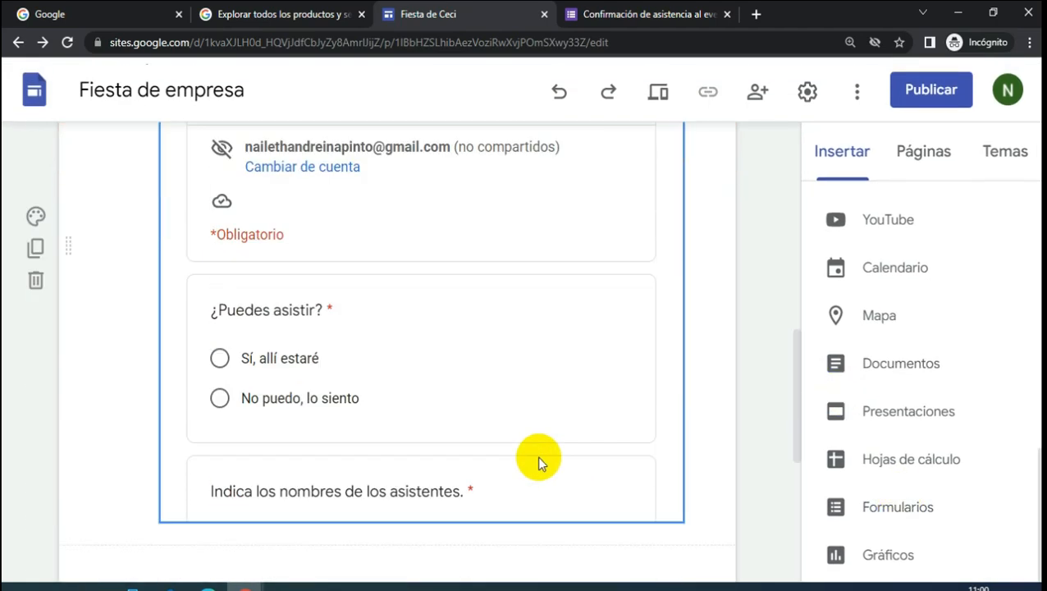
scroll(540, 433, up, 4)
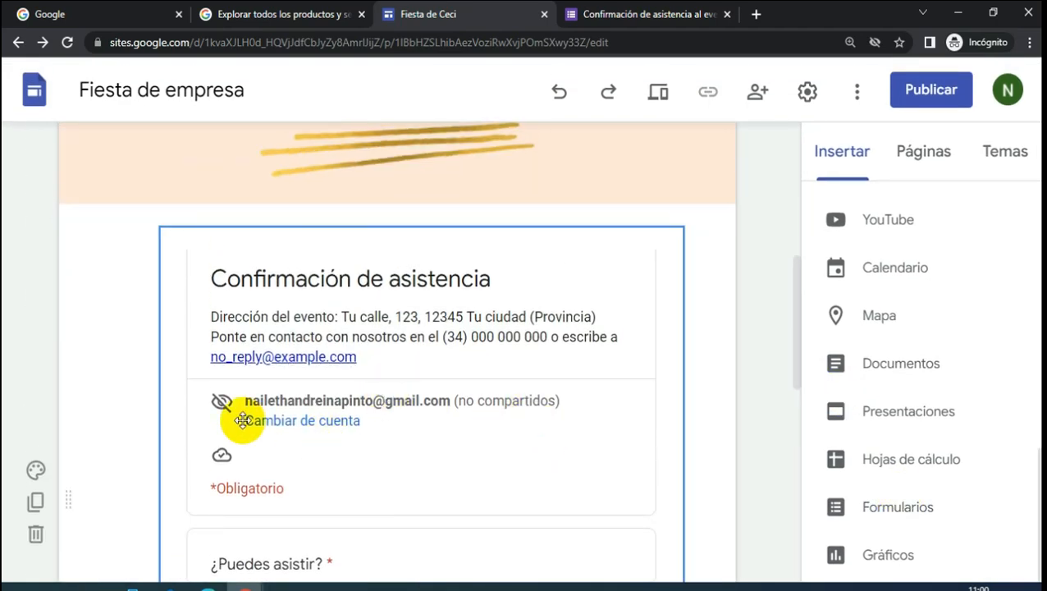
scroll(280, 402, down, 6)
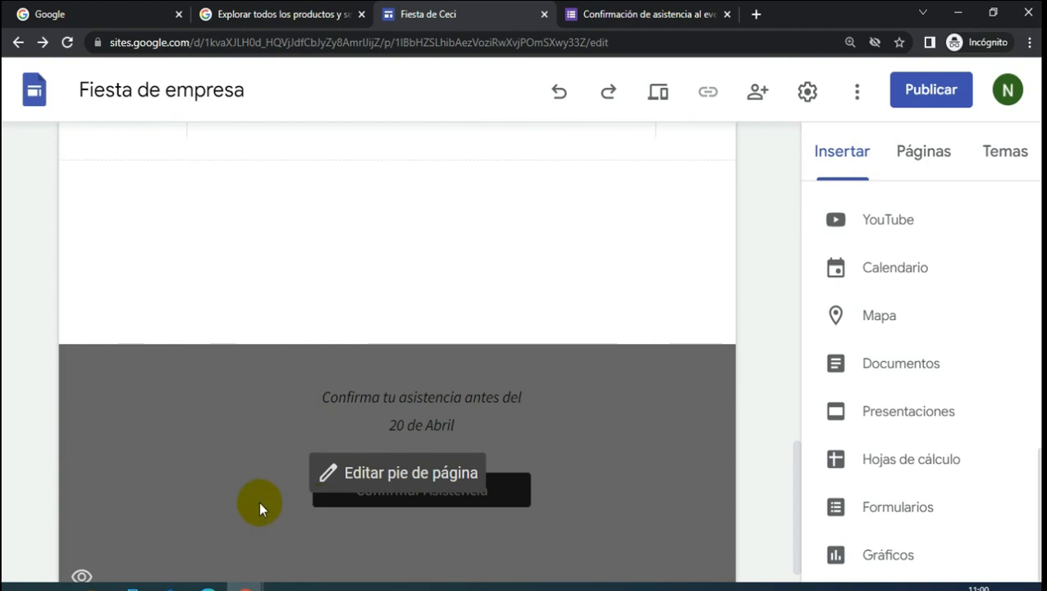
scroll(414, 451, down, 1)
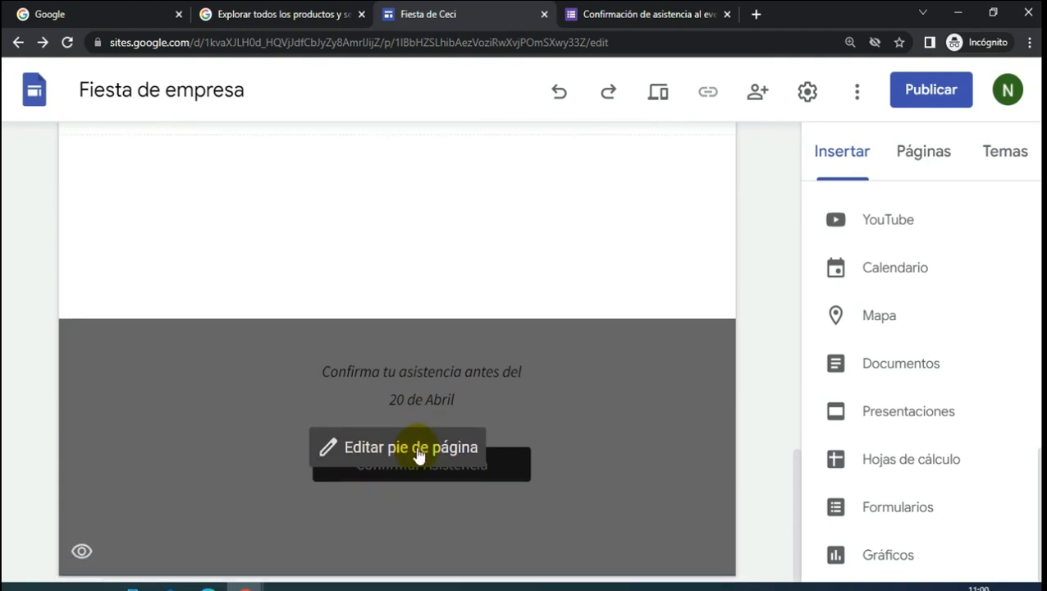
click(81, 555)
scroll(339, 402, up, 5)
scroll(744, 226, up, 2)
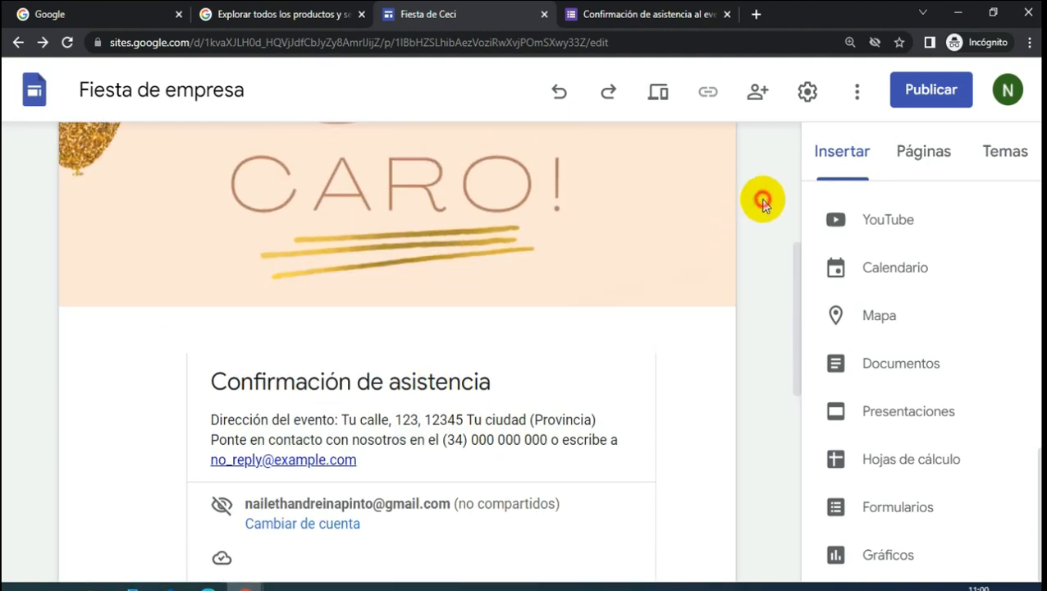
- Examine the embedded attendance form on the Confirmación page, from its heading down to the hidden footer
scroll(759, 229, down, 5)
scroll(339, 460, down, 4)
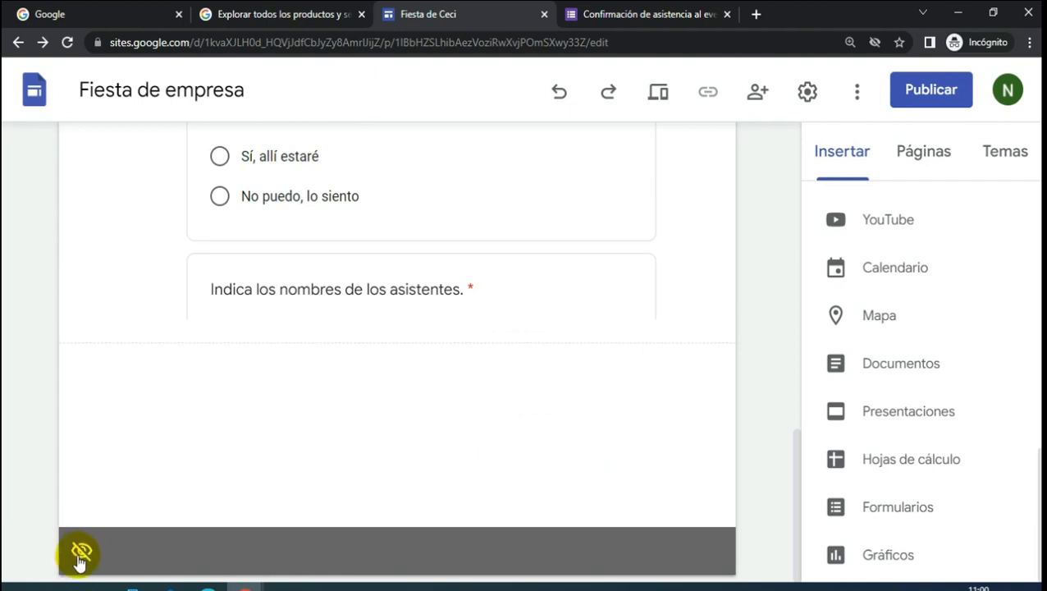
click(755, 266)
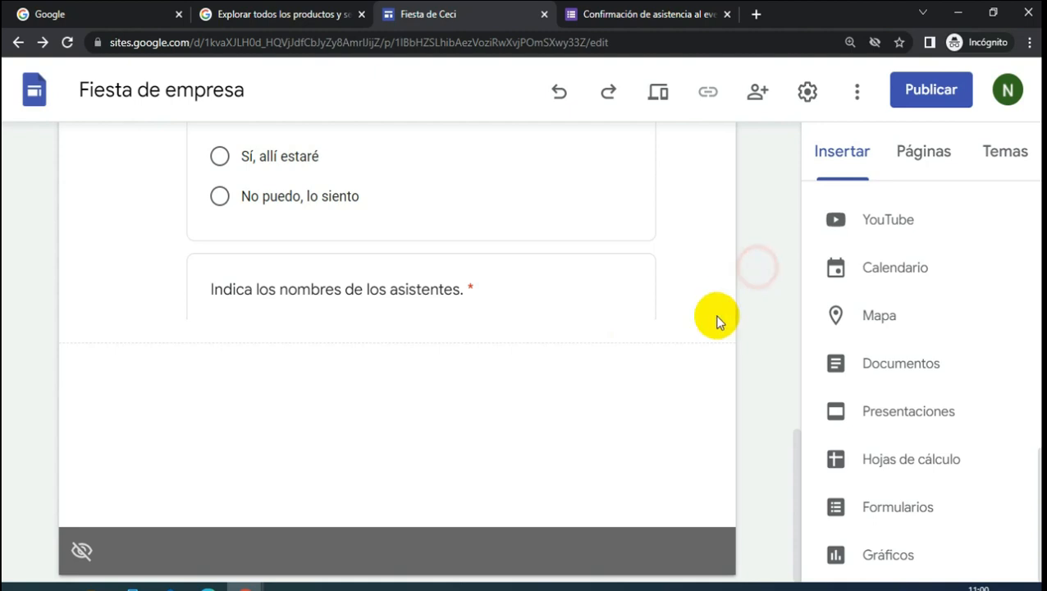
scroll(717, 321, up, 4)
scroll(648, 353, up, 3)
scroll(638, 369, down, 4)
scroll(703, 357, up, 6)
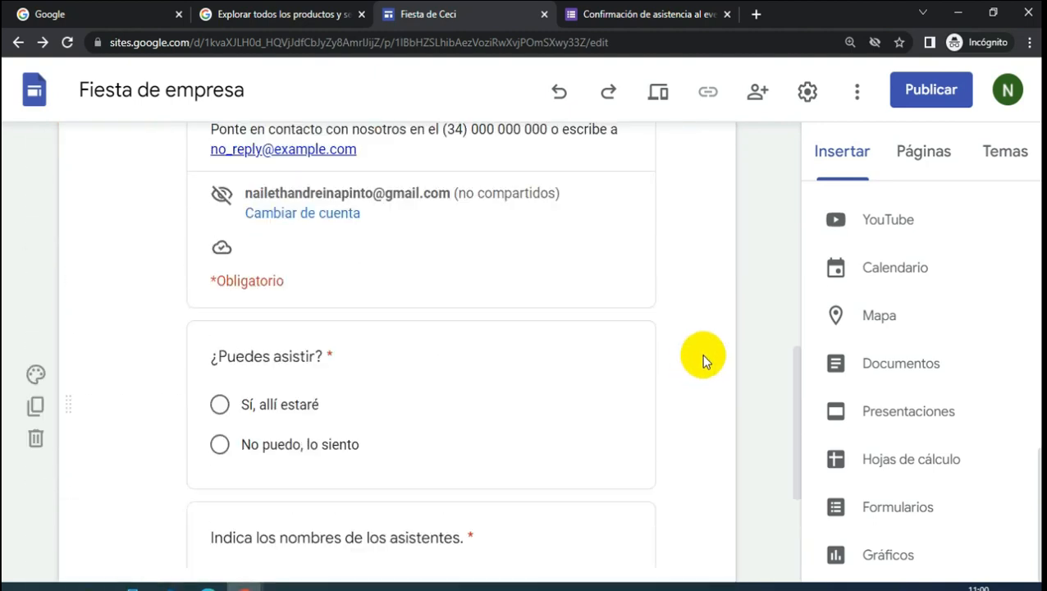
scroll(746, 321, down, 3)
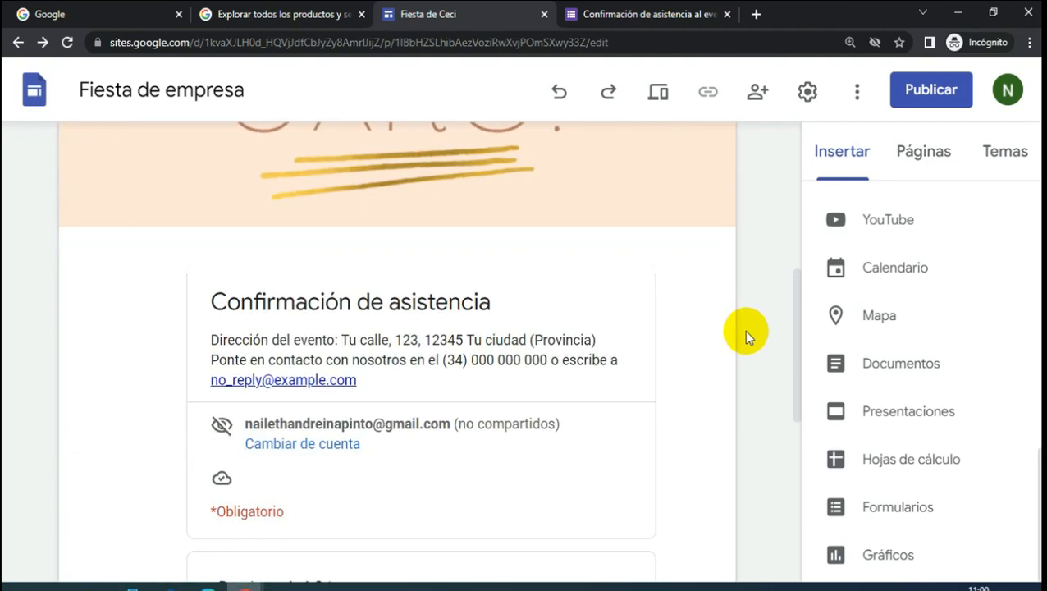
click(660, 16)
click(488, 12)
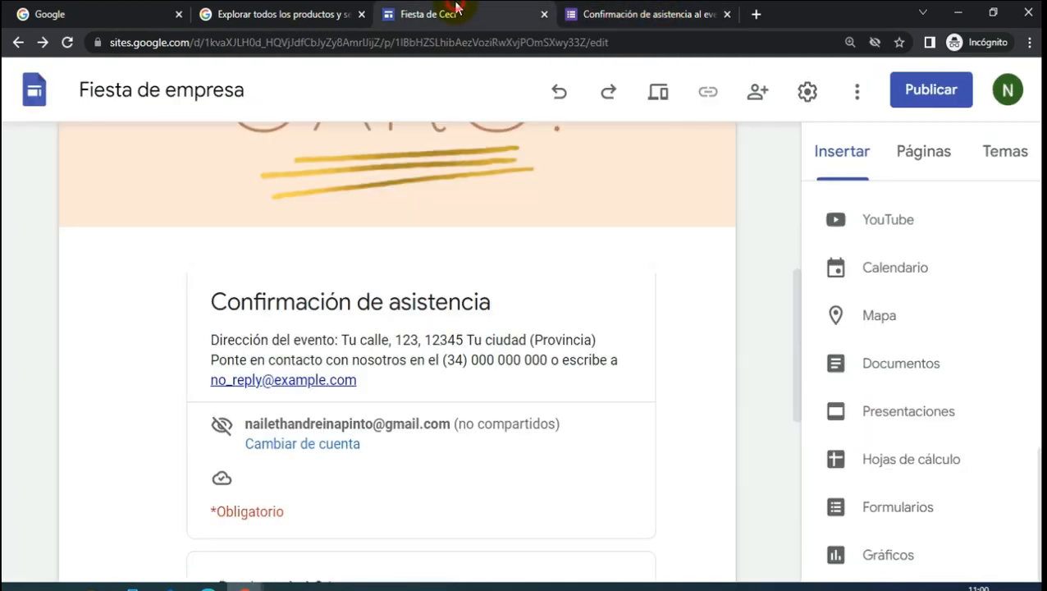
click(185, 297)
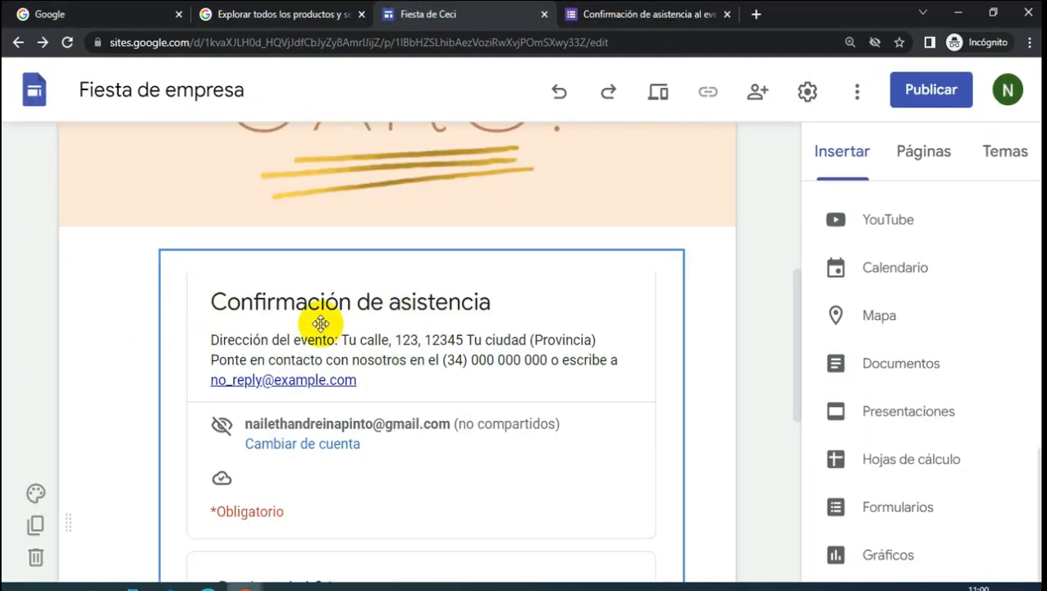
click(600, 8)
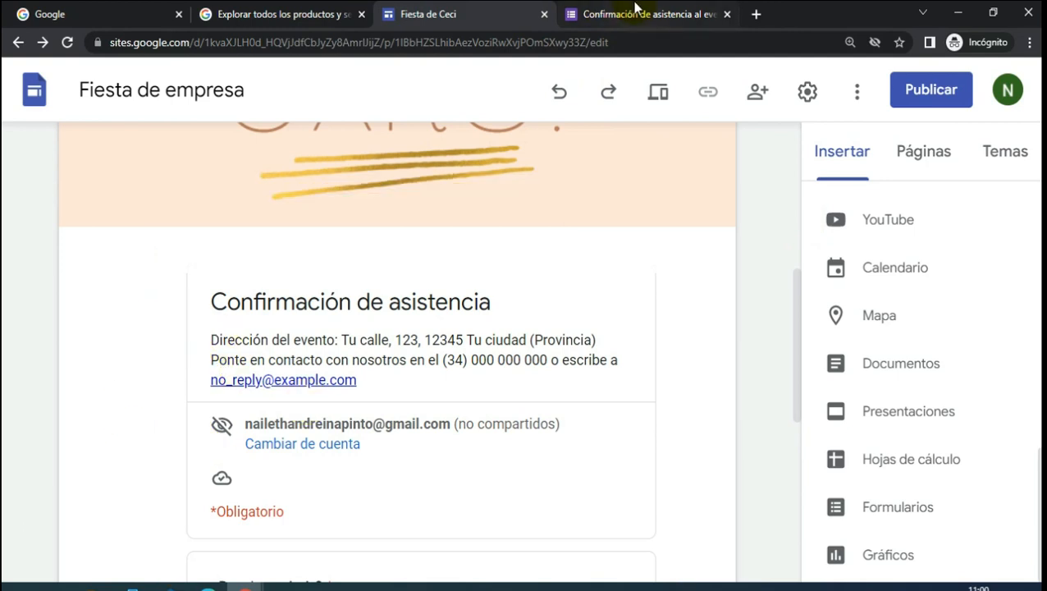
click(680, 11)
scroll(823, 267, down, 3)
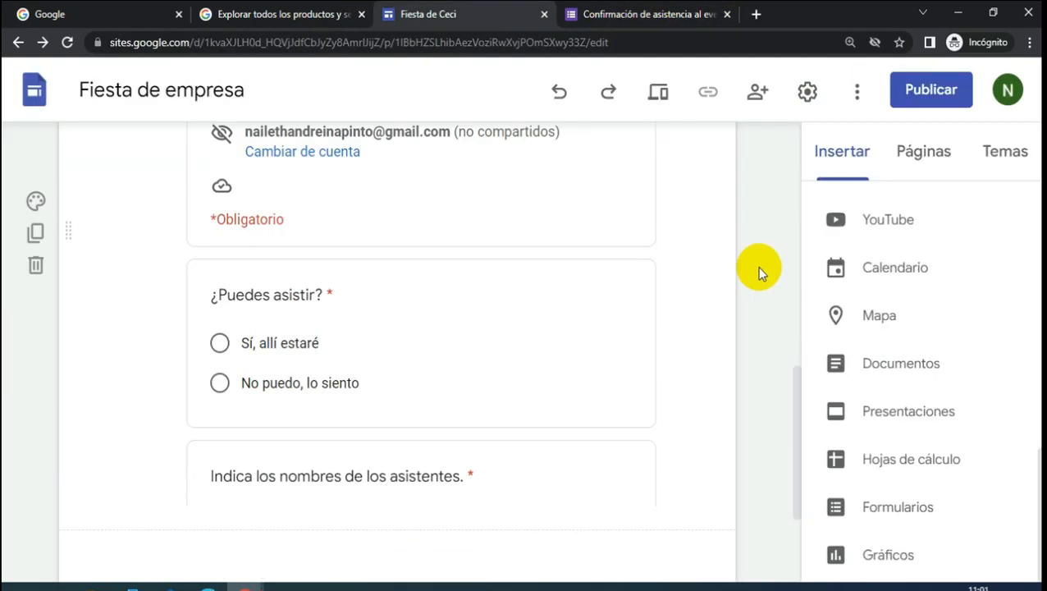
- Go to the Inicio page and look over its banner, countdown, attendance button and party text
scroll(759, 271, up, 10)
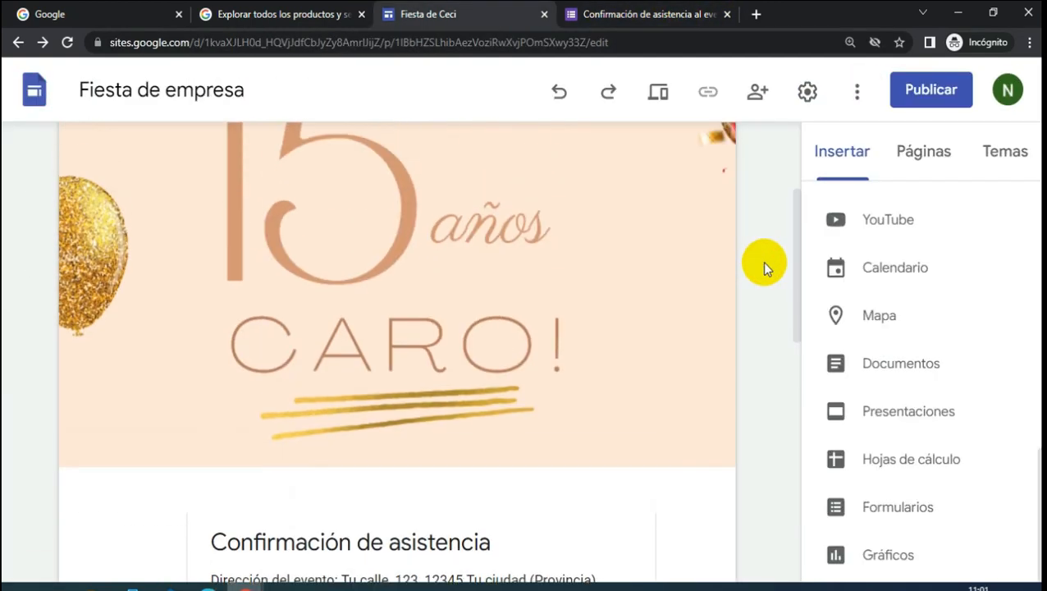
scroll(762, 264, up, 2)
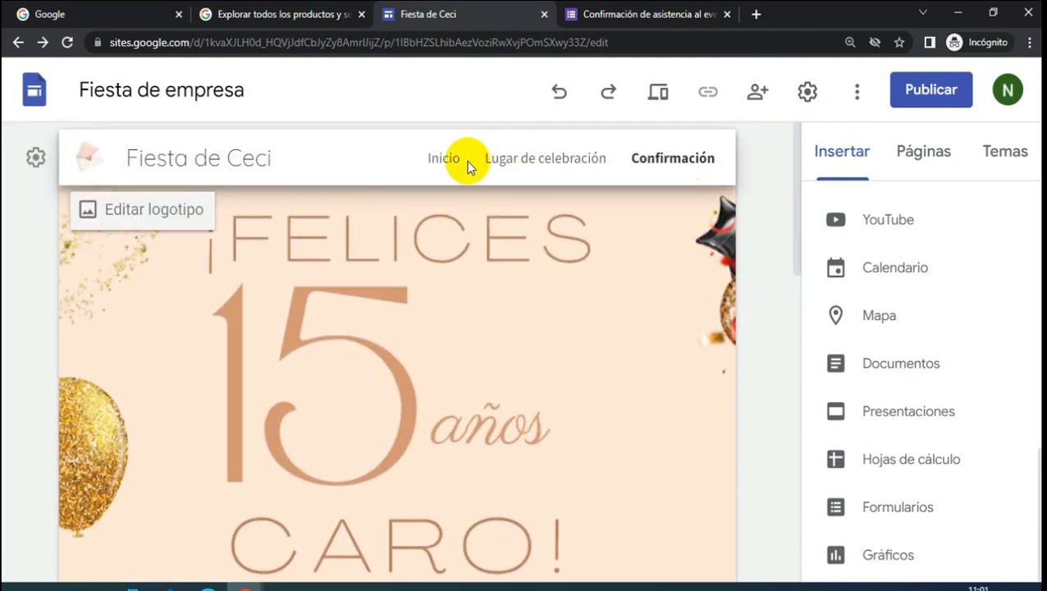
click(444, 164)
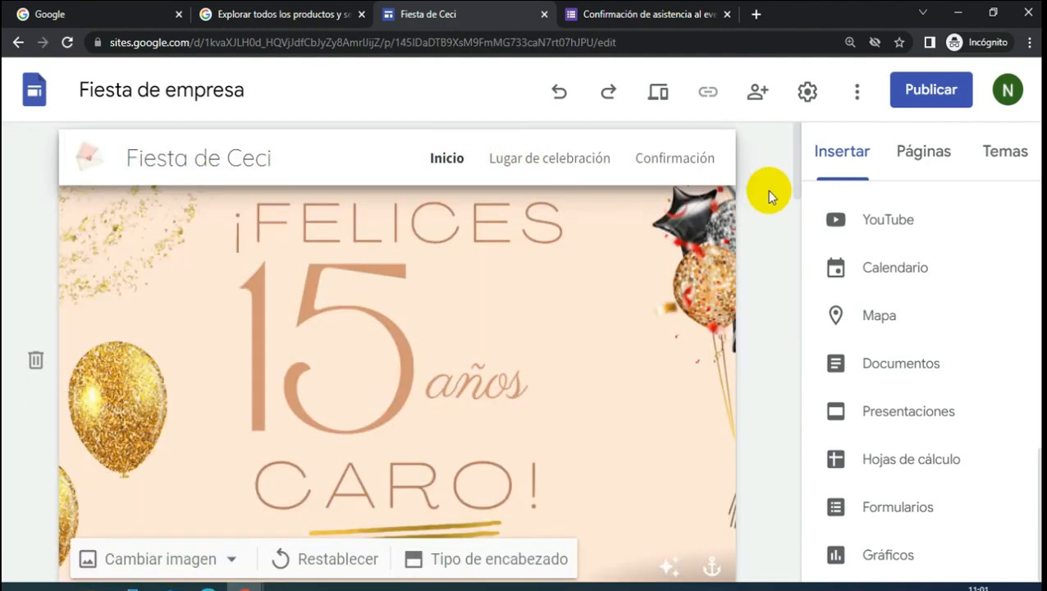
scroll(755, 184, down, 7)
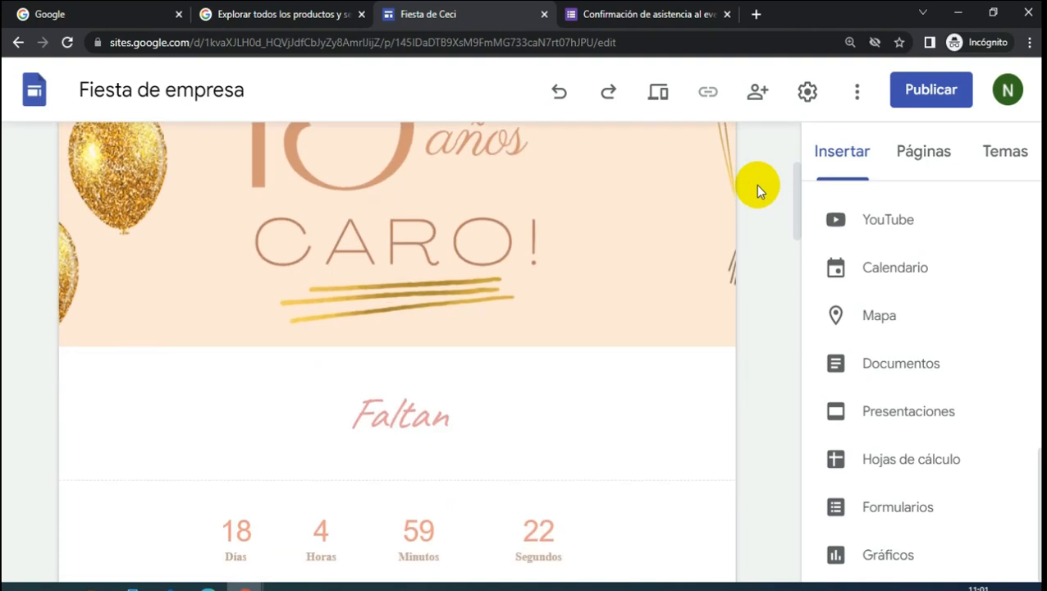
scroll(755, 184, down, 5)
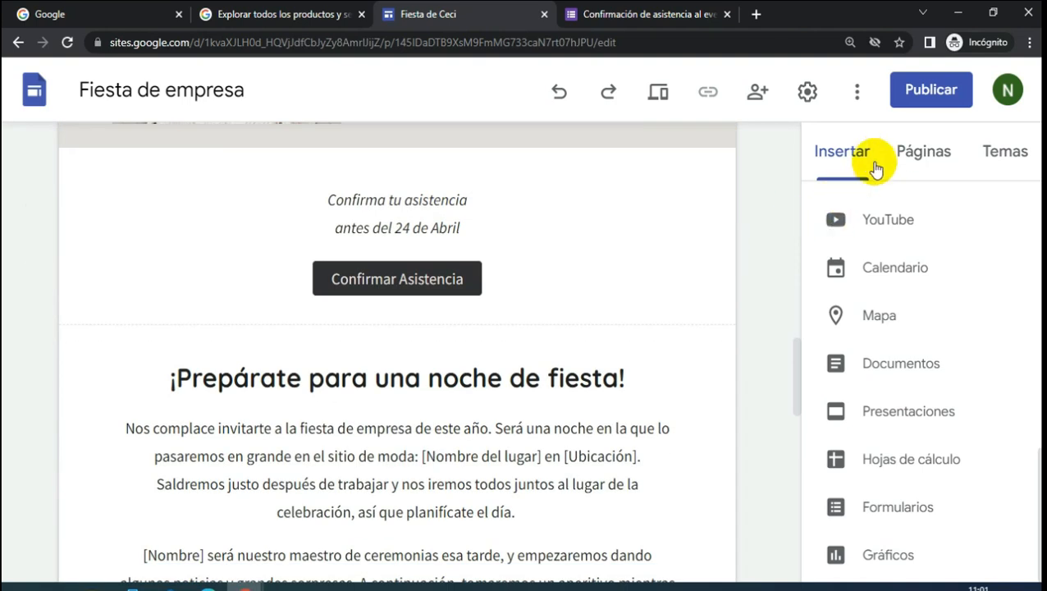
- On the Lugar de celebración page, replace the header image with the uploaded 15 años banner and delete the title over it
click(925, 156)
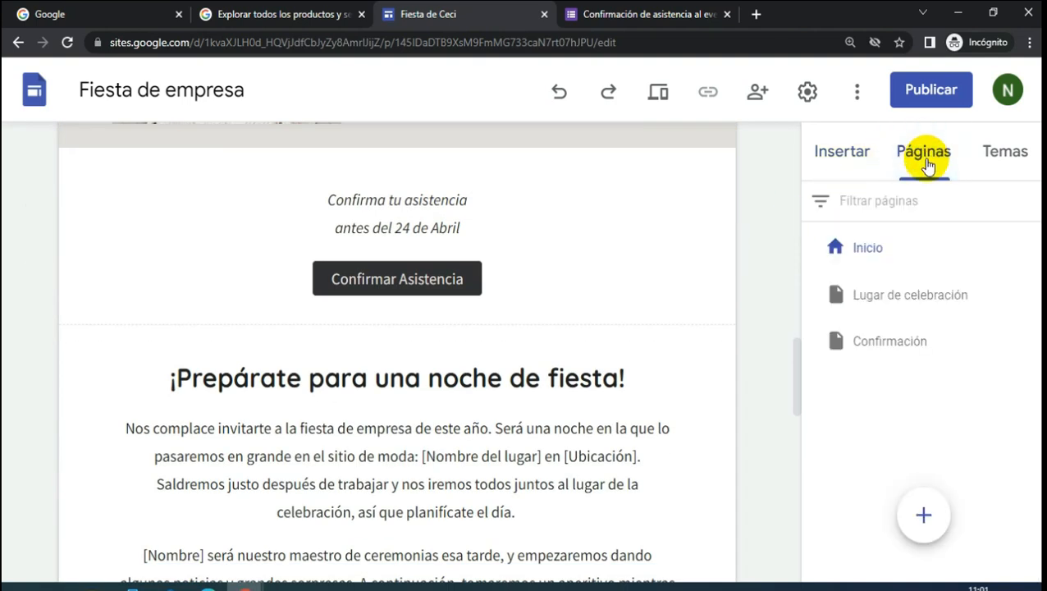
click(900, 302)
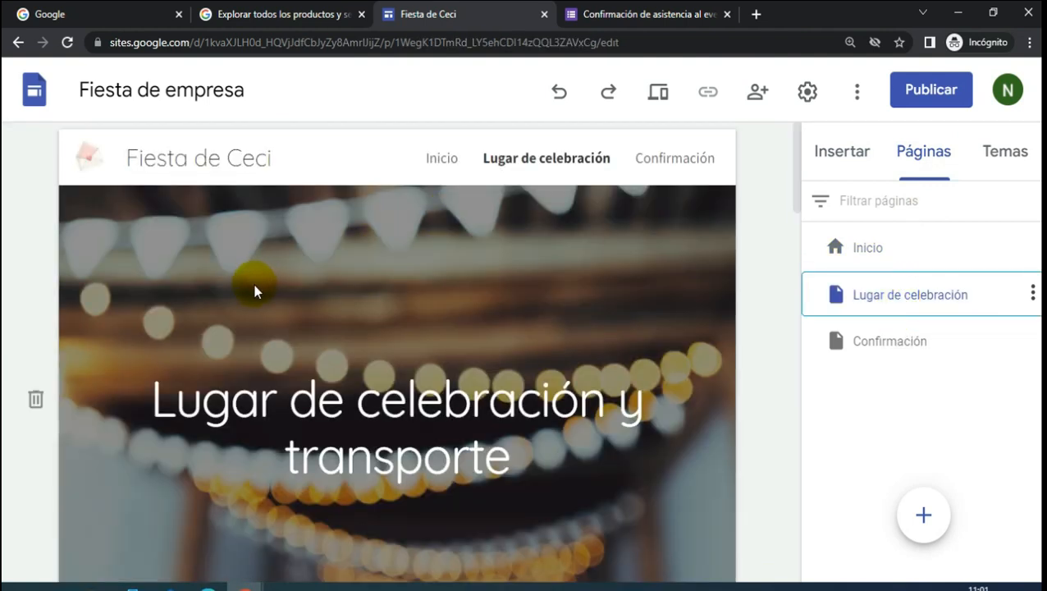
scroll(164, 353, down, 2)
click(145, 476)
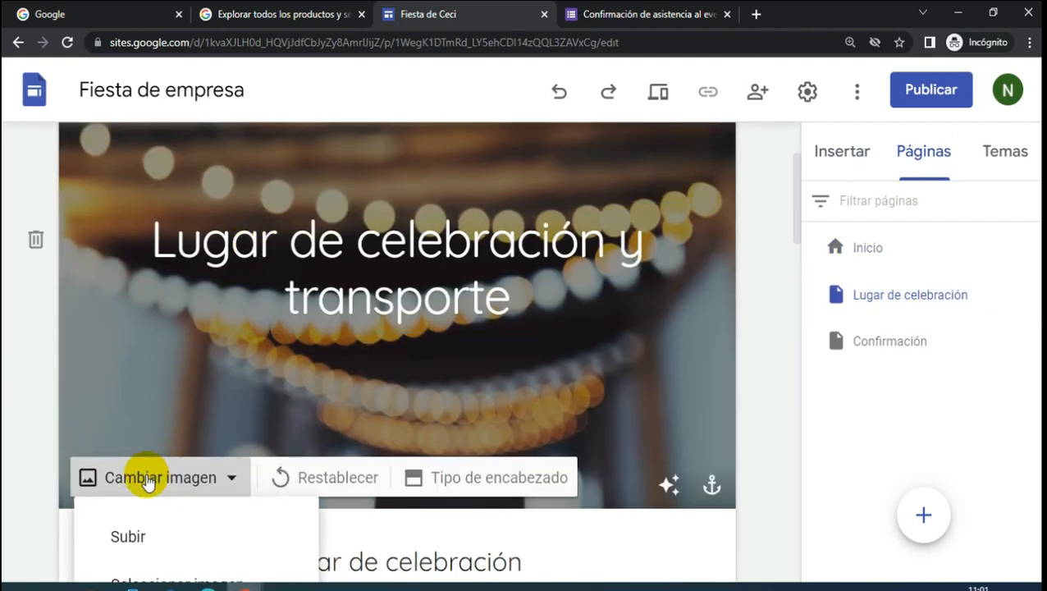
click(129, 536)
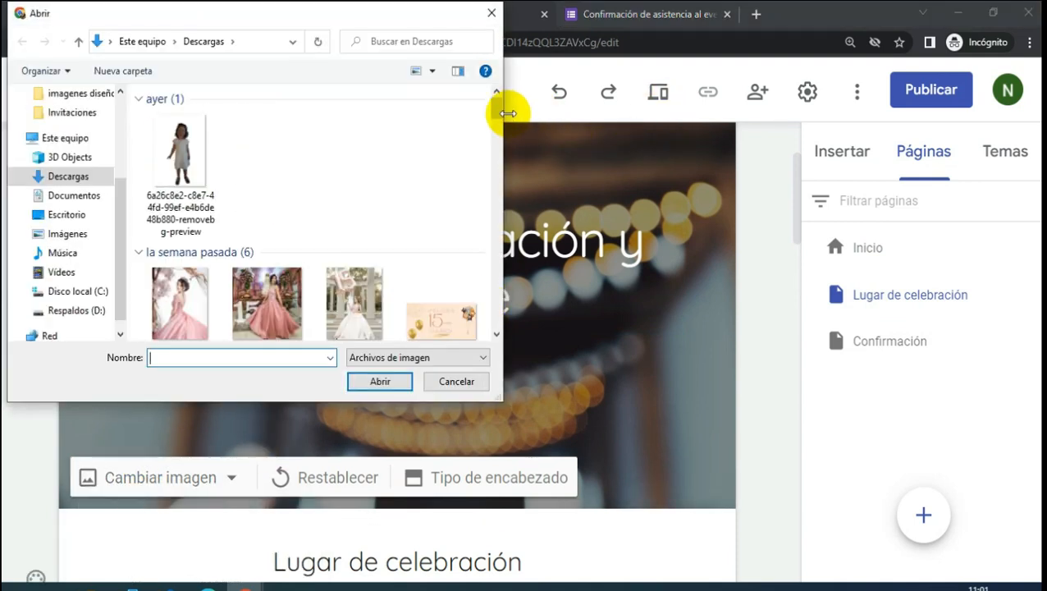
drag(495, 106, 498, 144)
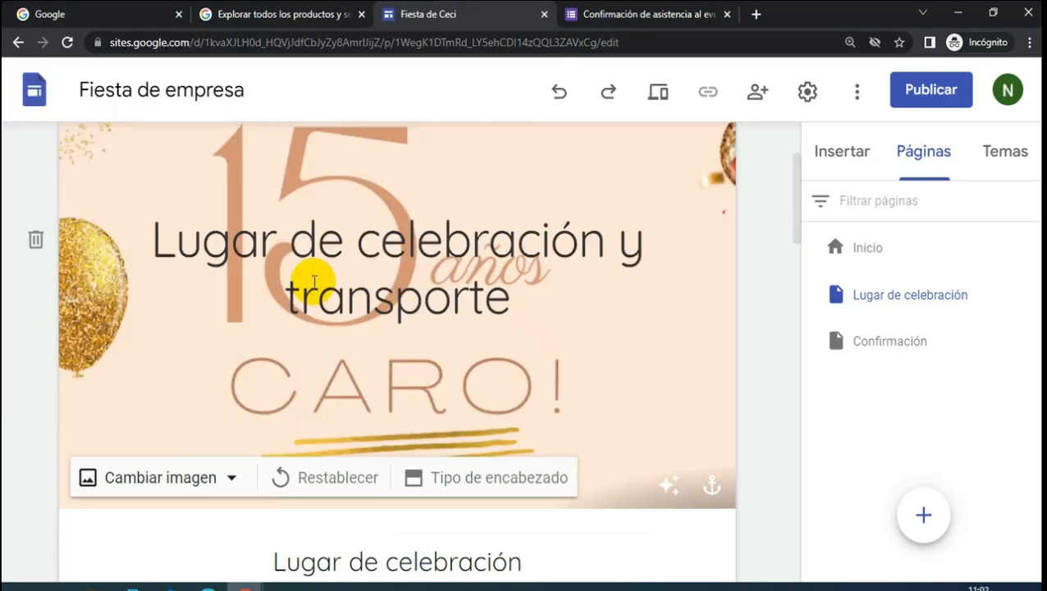
click(315, 281)
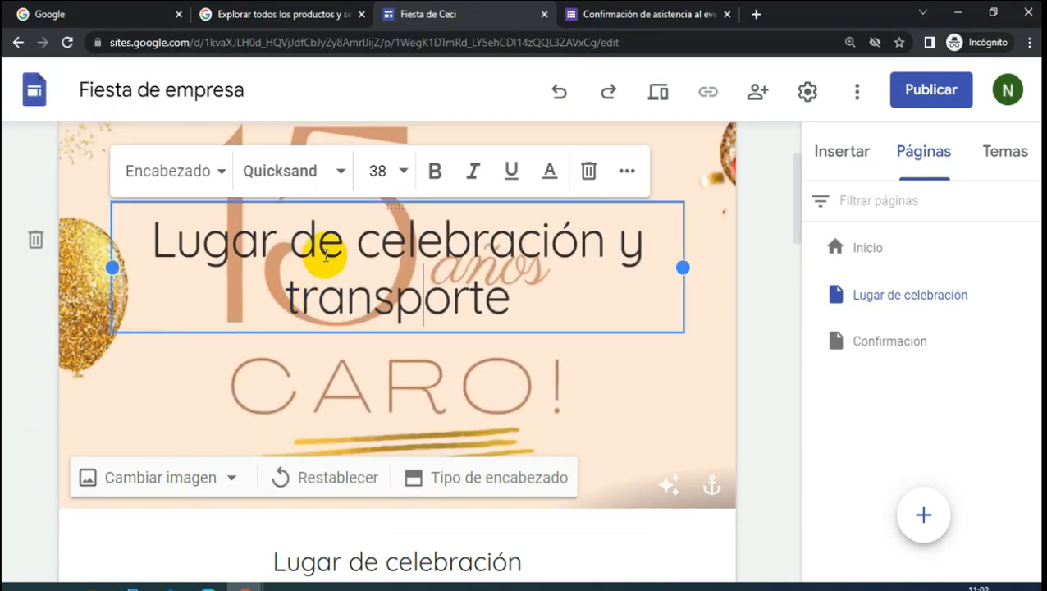
click(587, 173)
- Examine the venue text on the Lugar de celebración page and the replacement options for the venue photo
scroll(726, 345, down, 4)
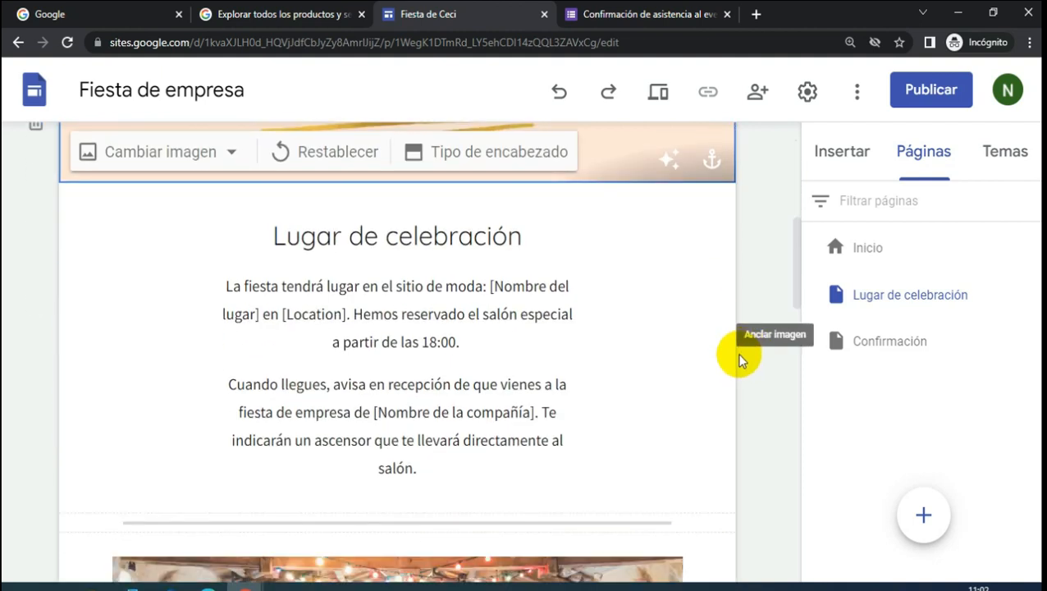
scroll(508, 394, down, 3)
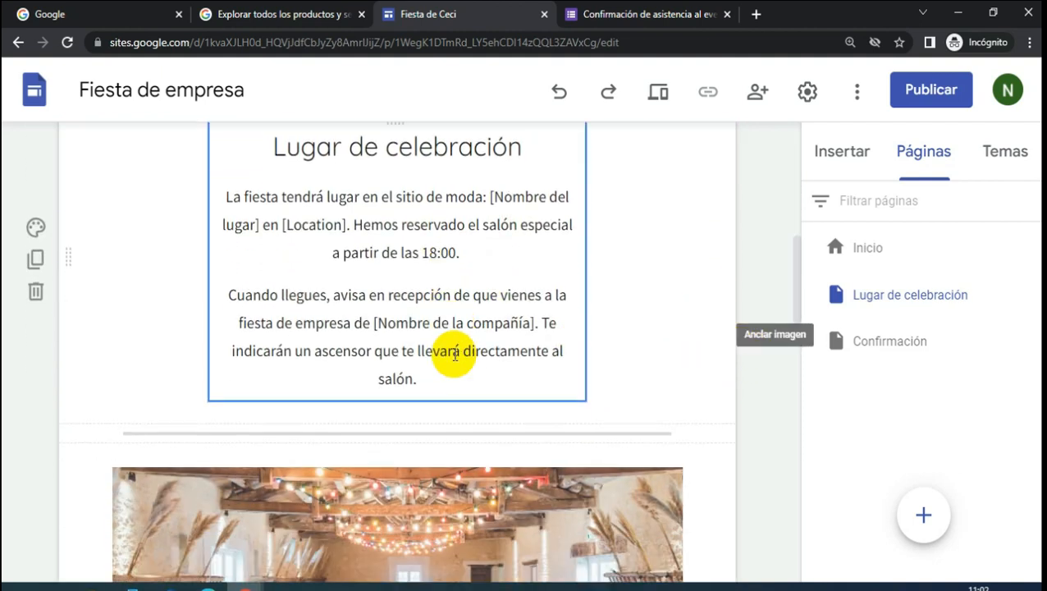
scroll(459, 346, down, 1)
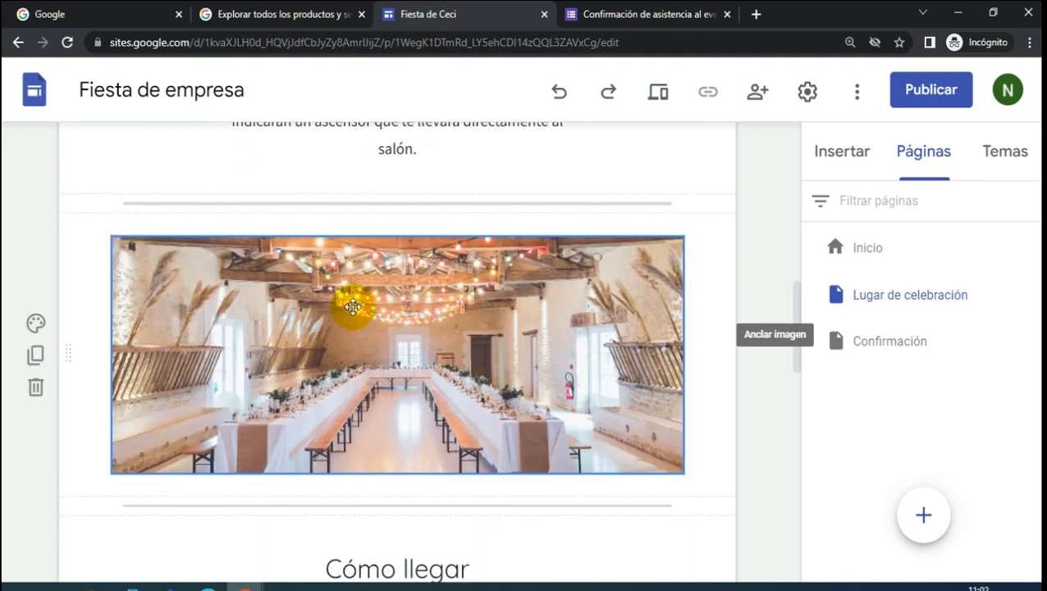
scroll(352, 327, down, 2)
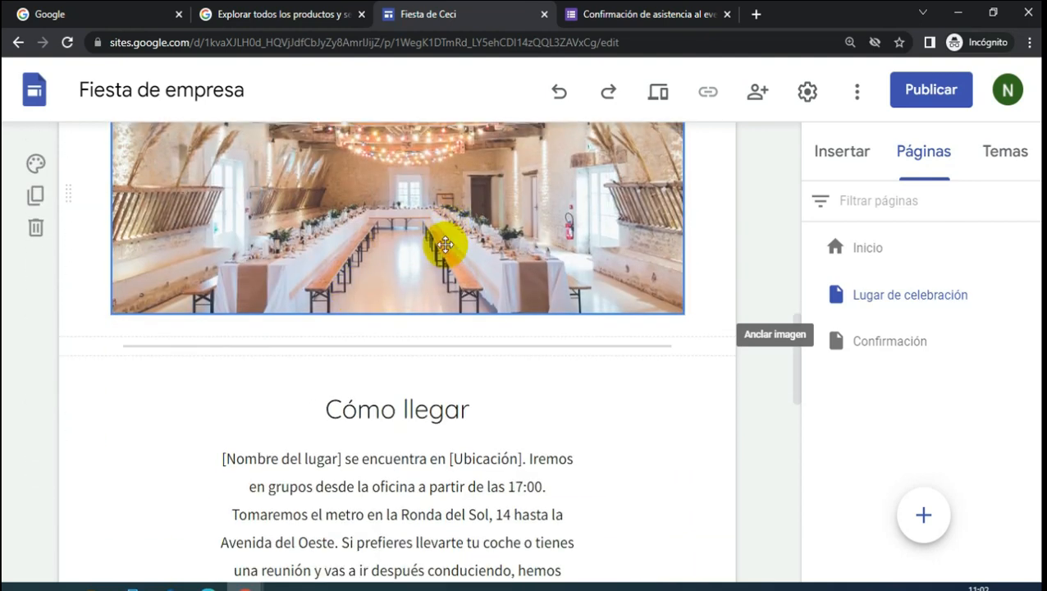
scroll(448, 233, up, 2)
click(402, 359)
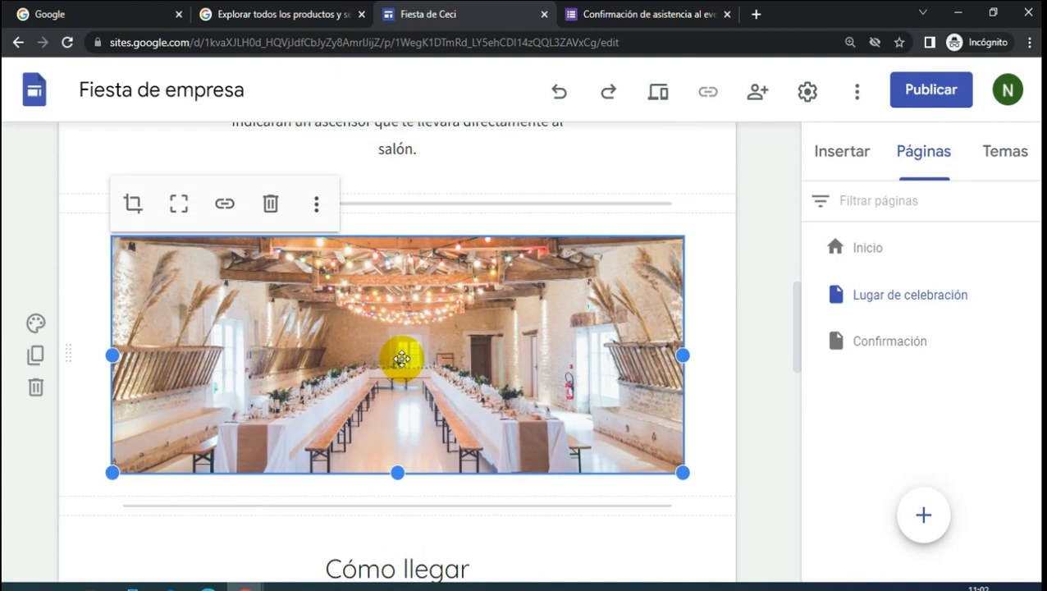
click(318, 209)
mouse_move(322, 215)
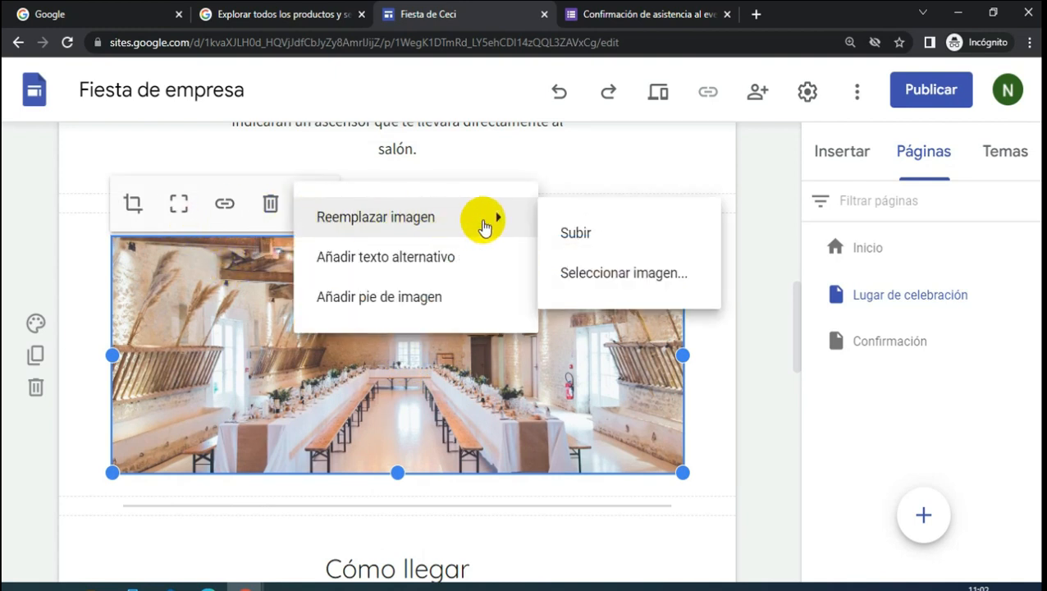
click(776, 169)
- Examine the Cómo llegar directions and the embedded map further down the Lugar de celebración page
scroll(582, 422, down, 2)
scroll(371, 535, down, 4)
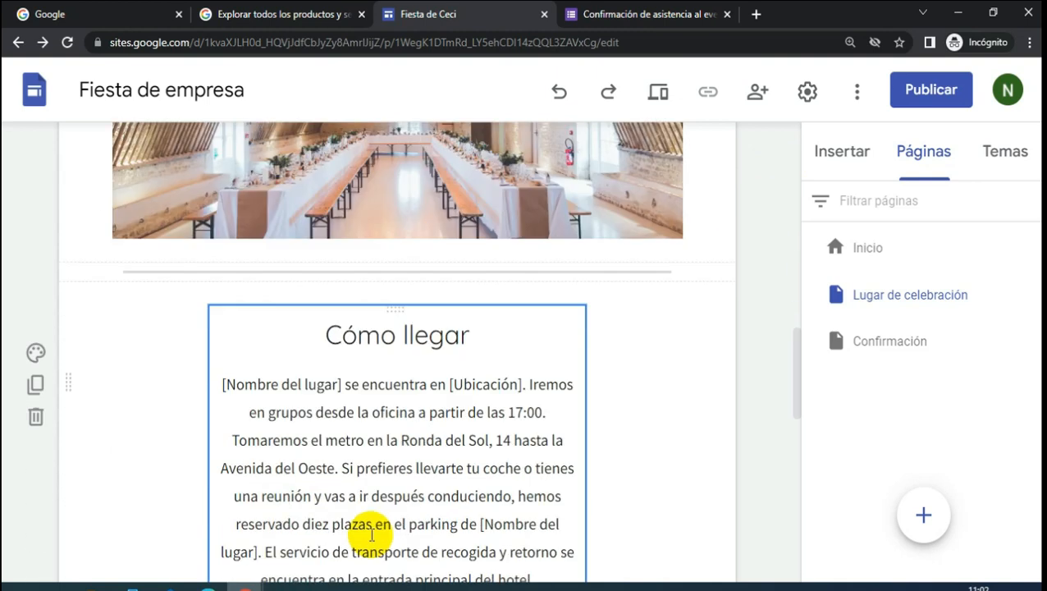
scroll(392, 355, up, 2)
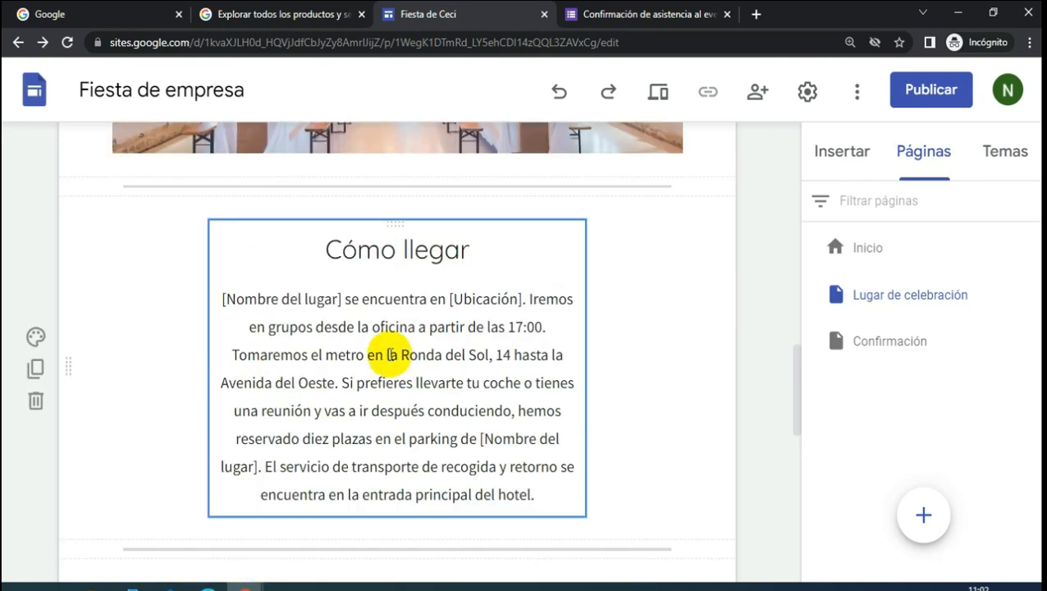
scroll(444, 362, down, 4)
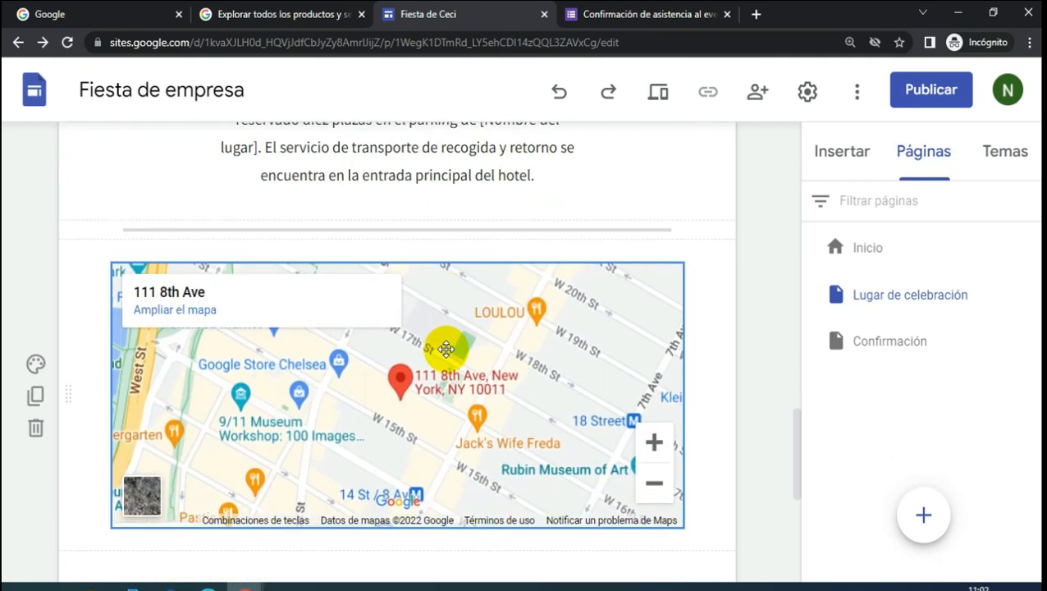
click(762, 271)
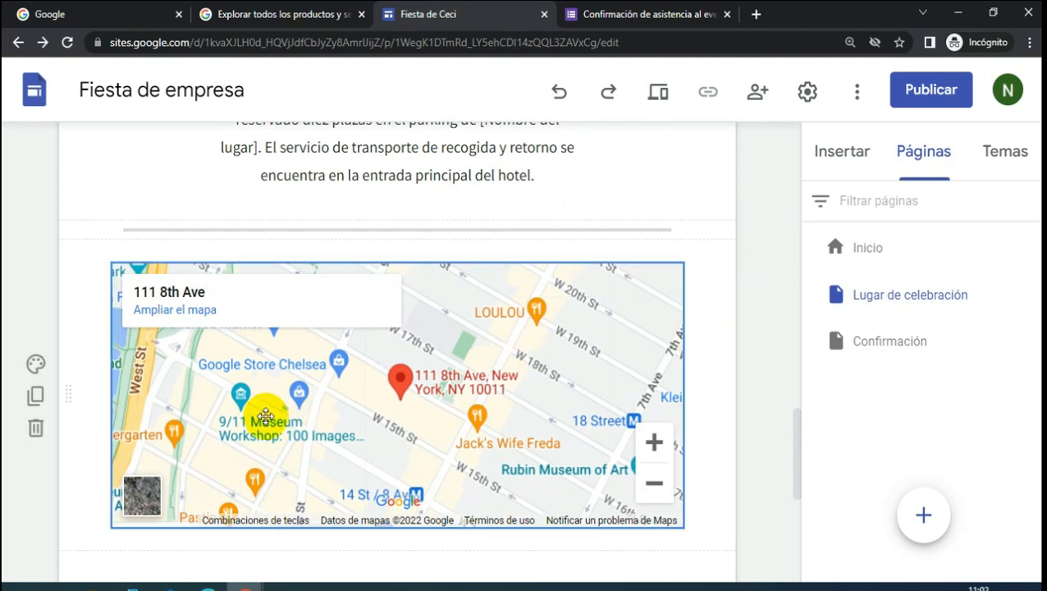
scroll(275, 415, down, 1)
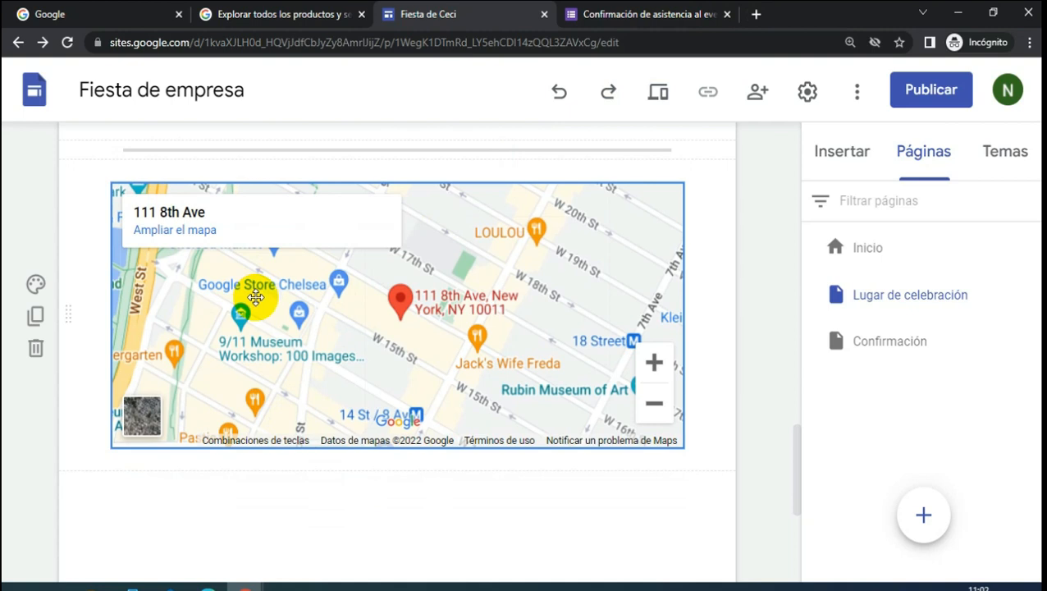
- Search Google for "parque urquiza" in a new browser tab and show the park in Google Maps
click(756, 15)
text(google.com)
key(Return)
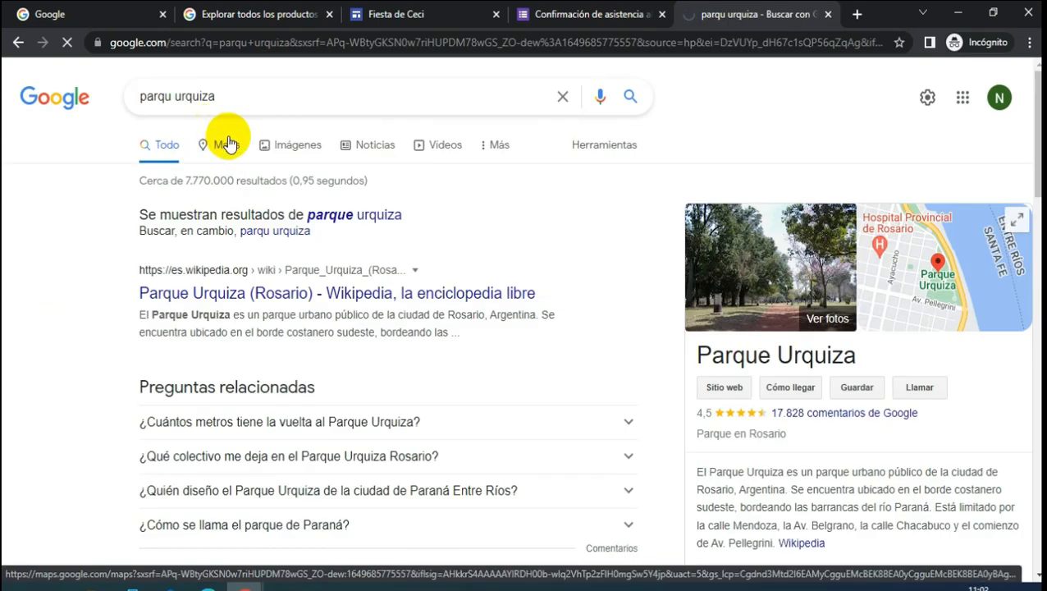
click(227, 144)
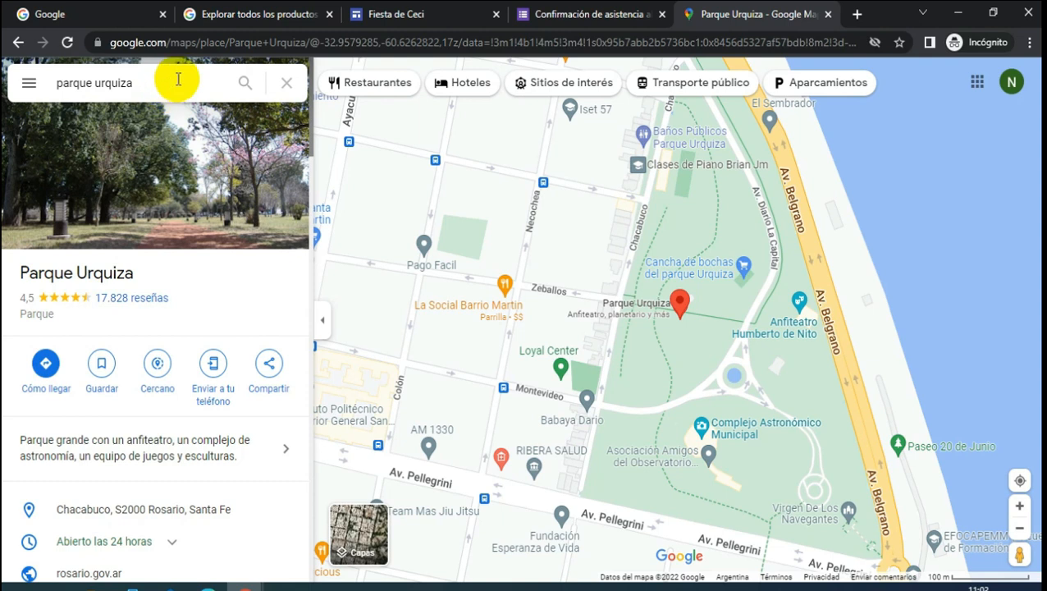
- Copy the HTML embed code of the Parque Urquiza map from its sharing options
click(270, 366)
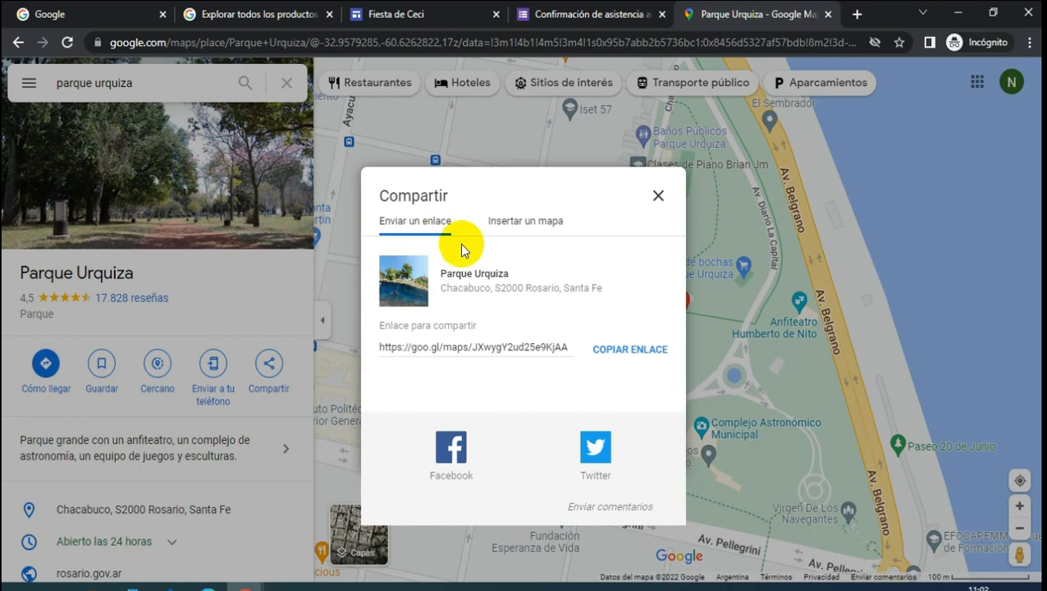
click(557, 225)
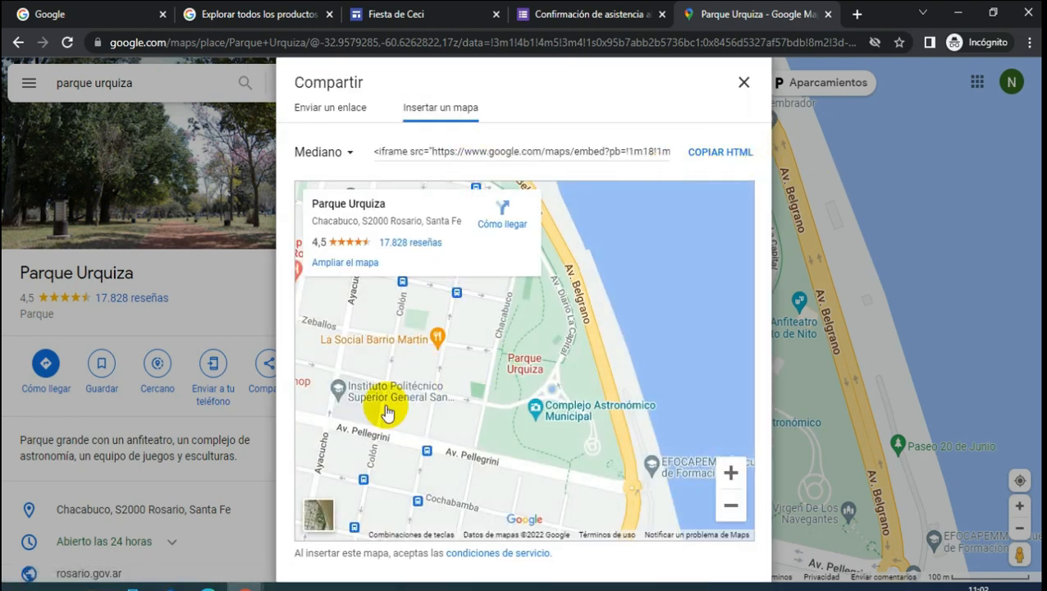
click(713, 161)
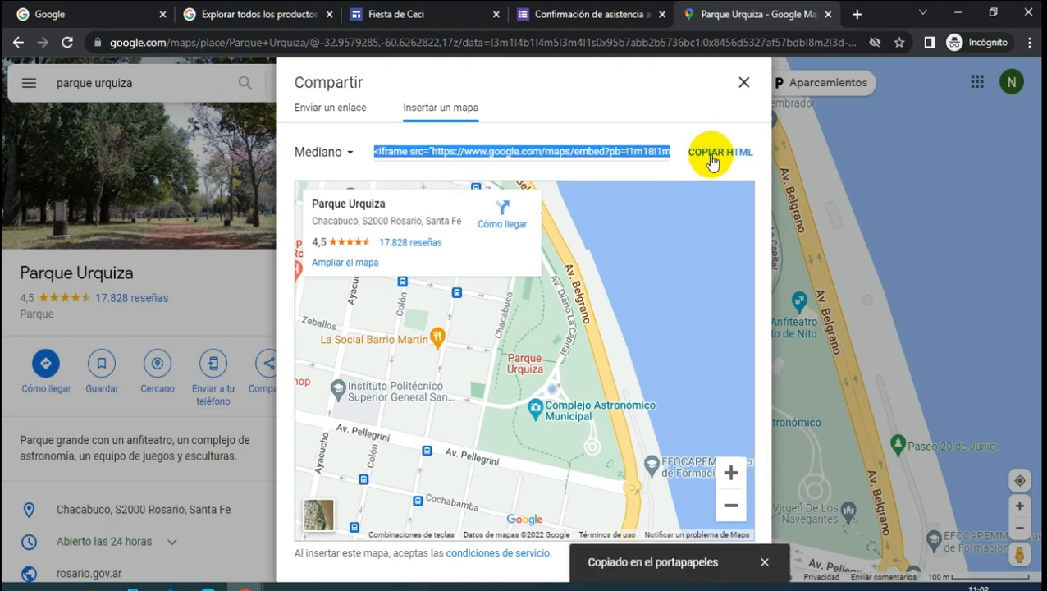
- Delete the 111 8th Ave map from the Lugar de celebración page of the site and hide that page's footer
click(592, 13)
click(447, 11)
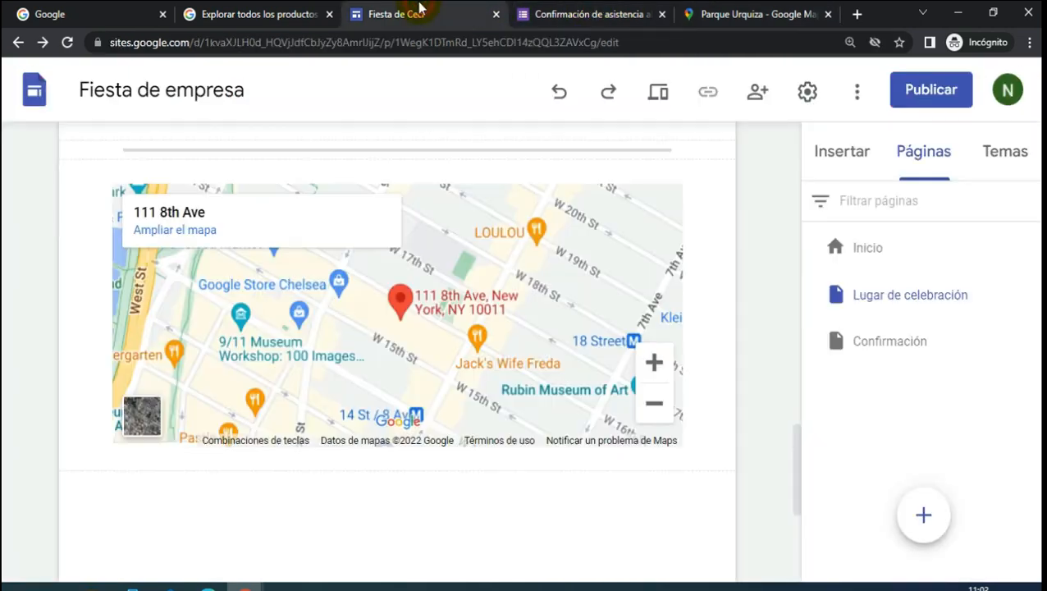
drag(416, 285, 553, 283)
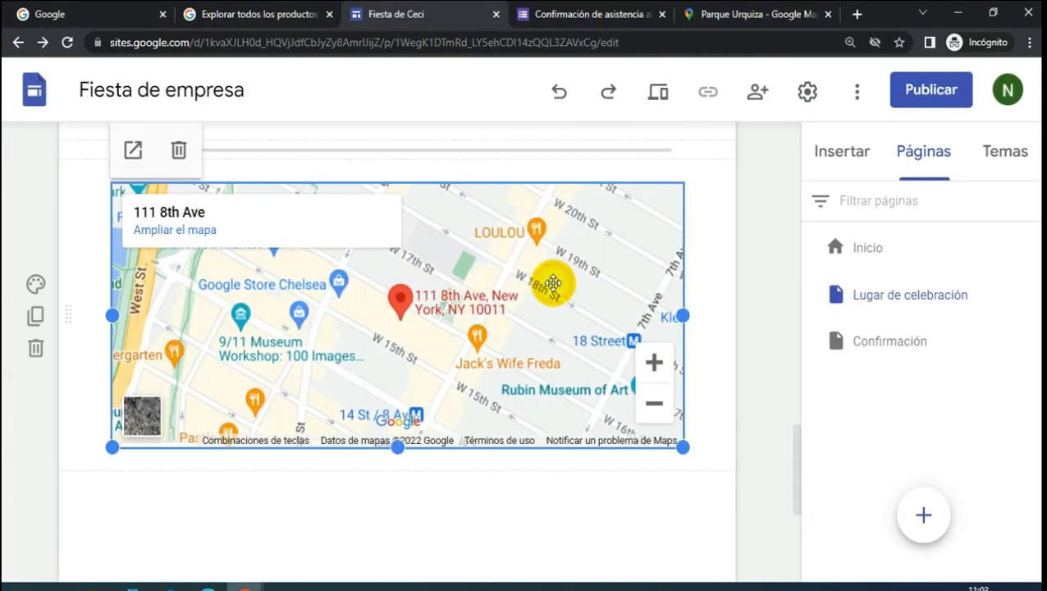
key(Delete)
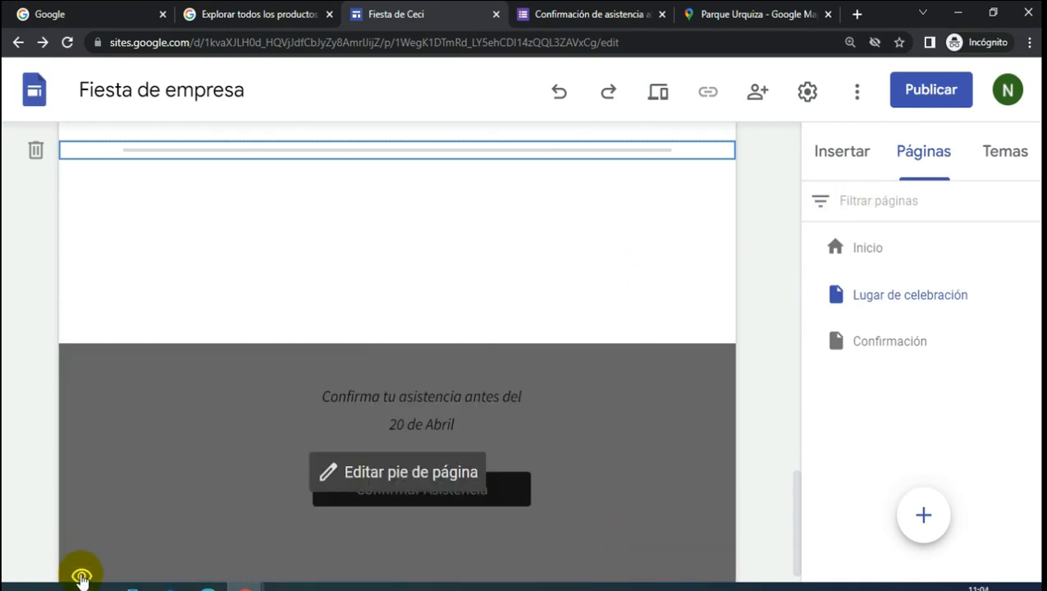
click(81, 575)
click(507, 405)
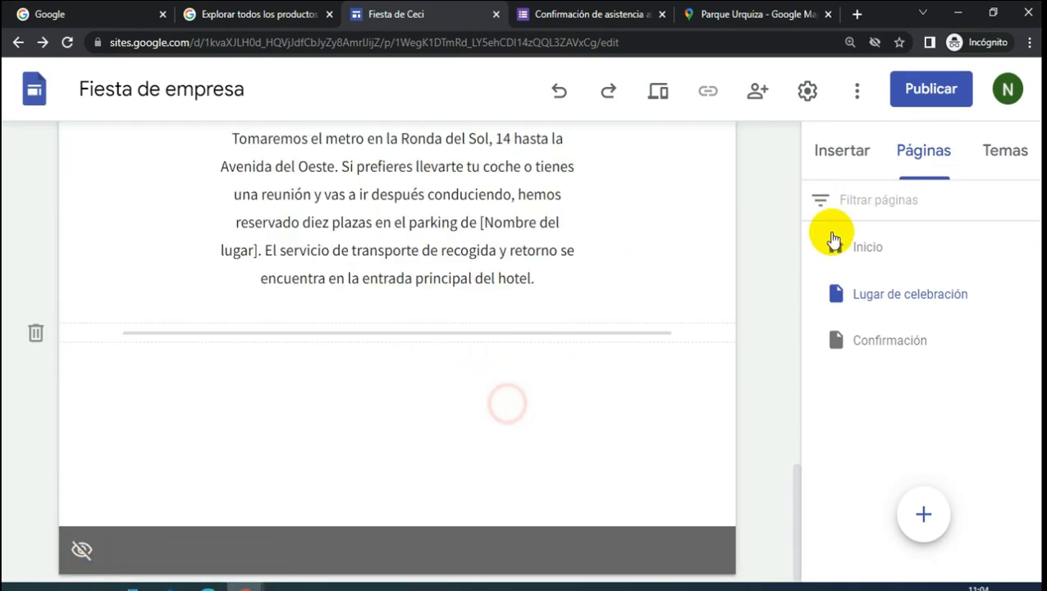
- Embed the copied Parque Urquiza map code in a new section below the divider on the Lugar de celebración page
click(854, 152)
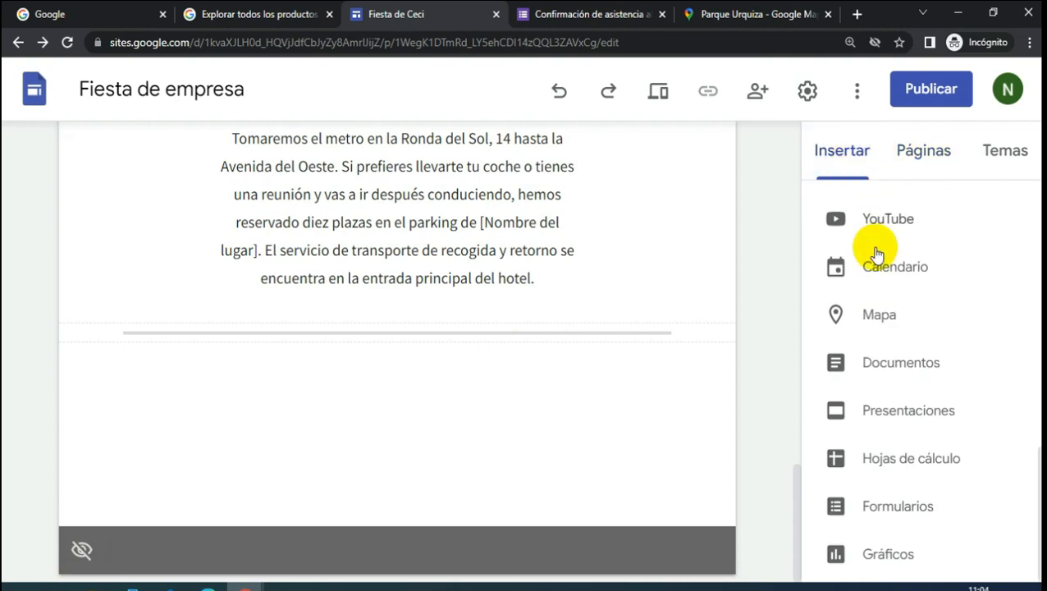
scroll(888, 287, up, 5)
scroll(884, 304, up, 3)
click(868, 304)
click(415, 266)
click(396, 305)
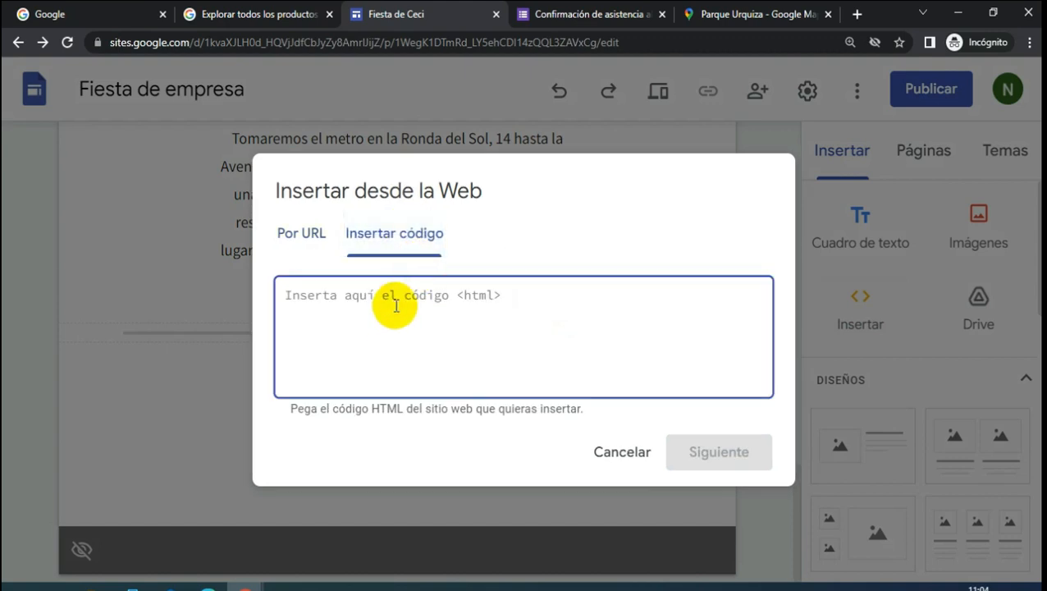
key(ctrl+v)
click(714, 447)
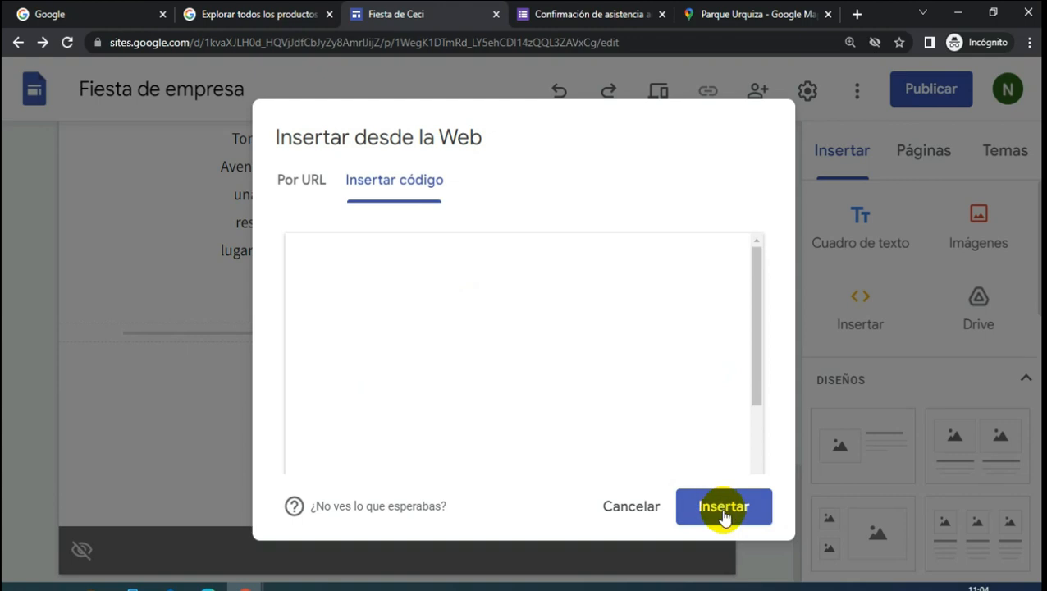
click(723, 508)
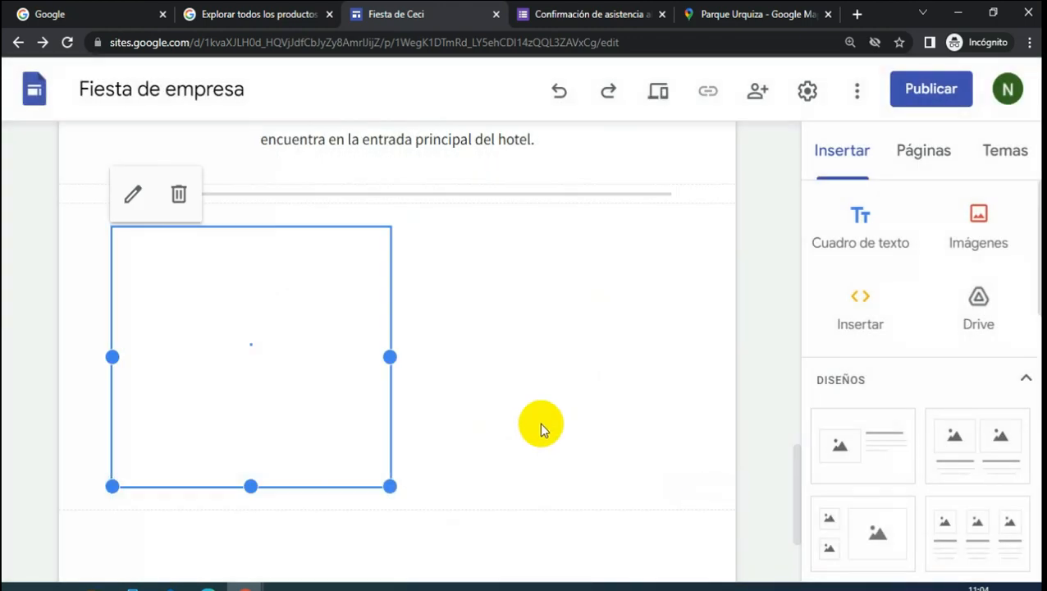
- Widen the embedded Parque Urquiza map and centre it within its section
drag(301, 326, 484, 373)
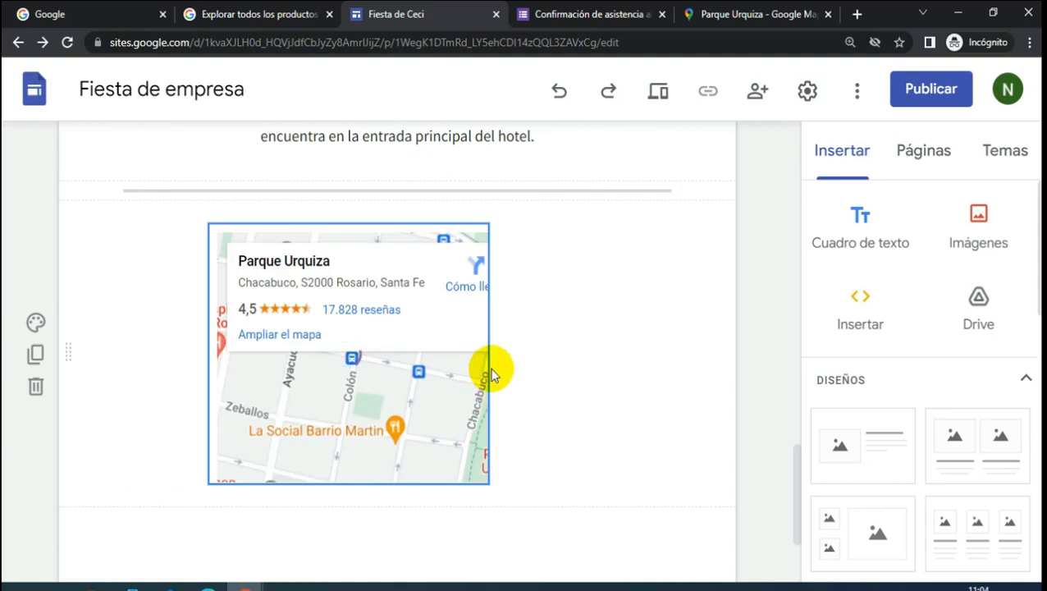
click(477, 469)
drag(498, 354, 689, 366)
drag(210, 353, 195, 353)
mouse_move(402, 366)
mouse_down()
mouse_move(393, 357)
mouse_move(421, 371)
mouse_up()
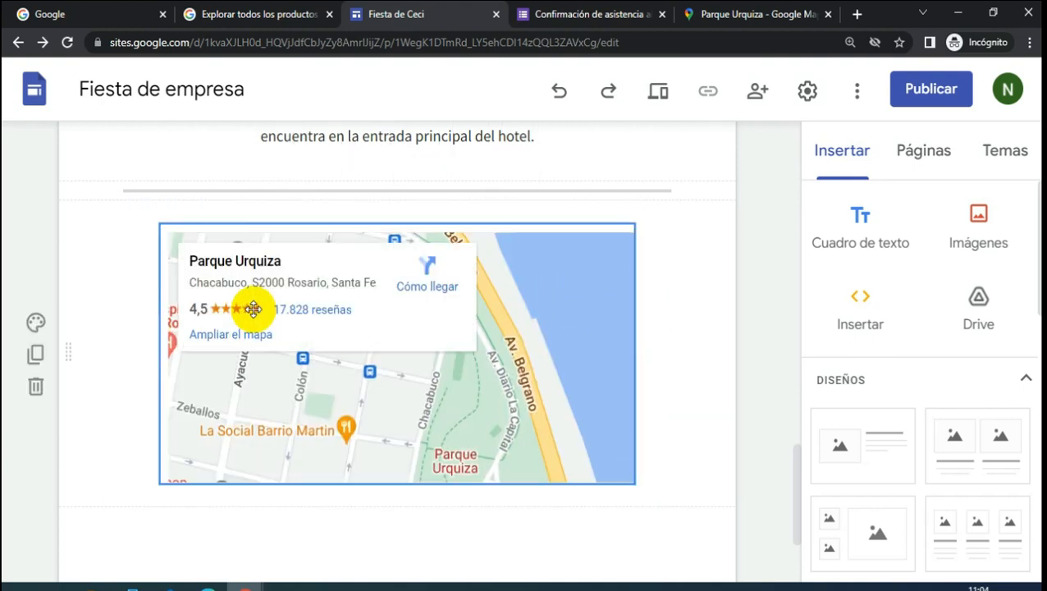
click(253, 308)
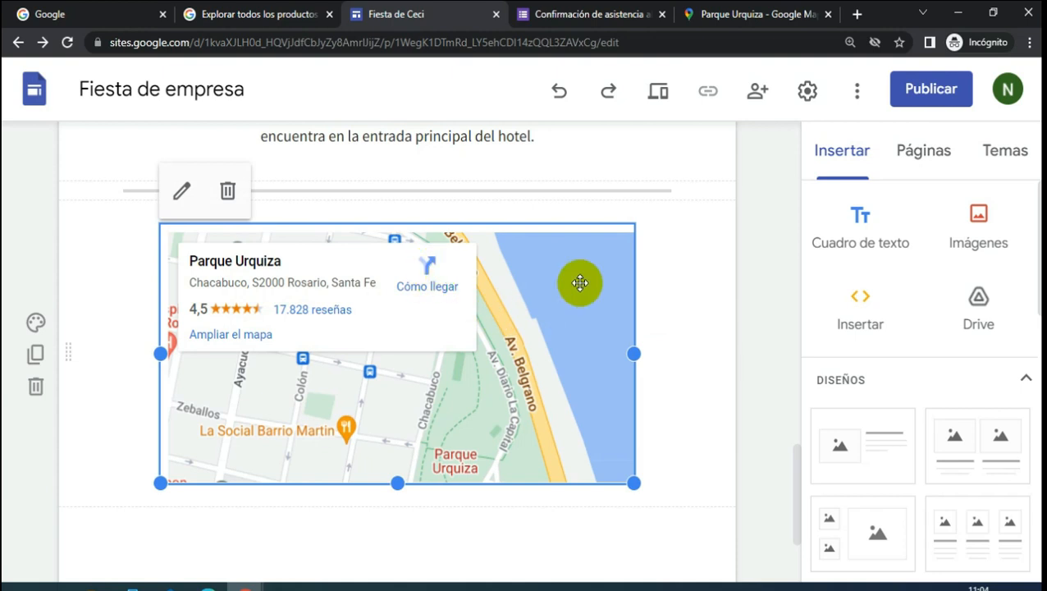
click(771, 219)
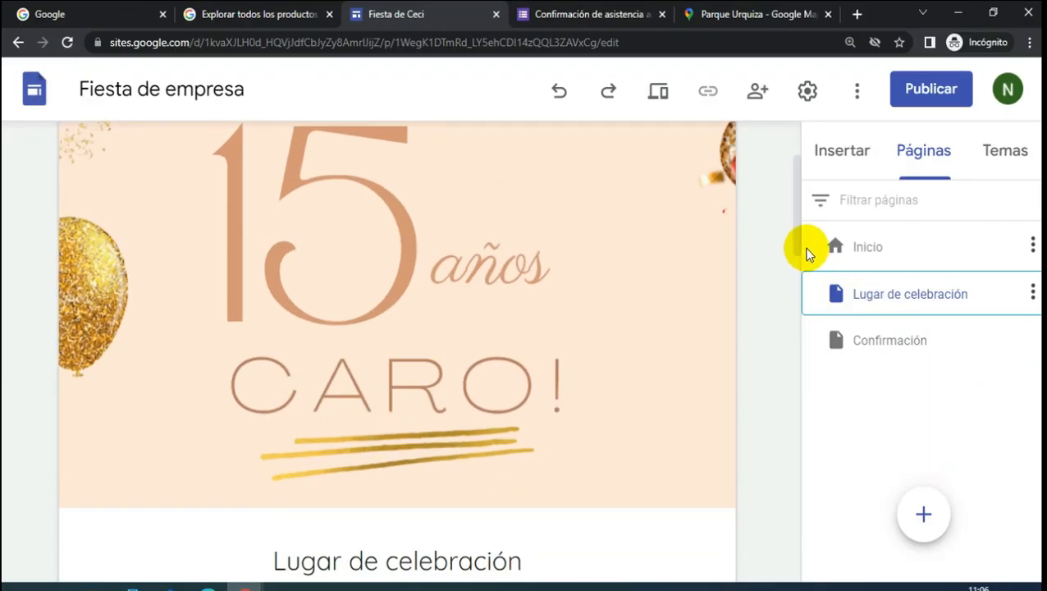
- Duplicate the Vestimenta recomendada section on the Inicio page and move the copy below the photo carousel
click(876, 250)
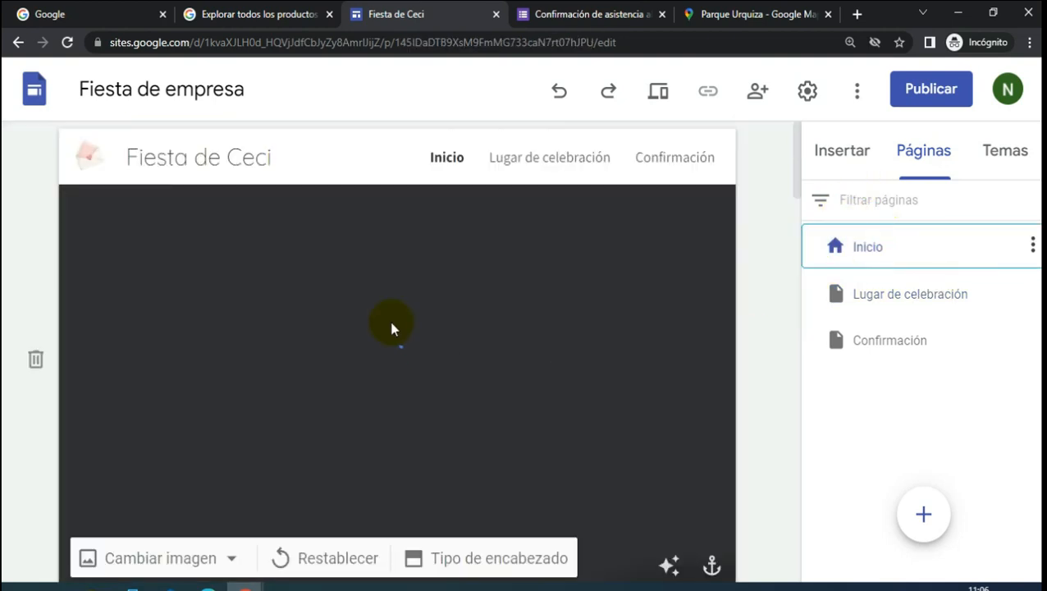
scroll(398, 330, down, 4)
scroll(400, 330, down, 10)
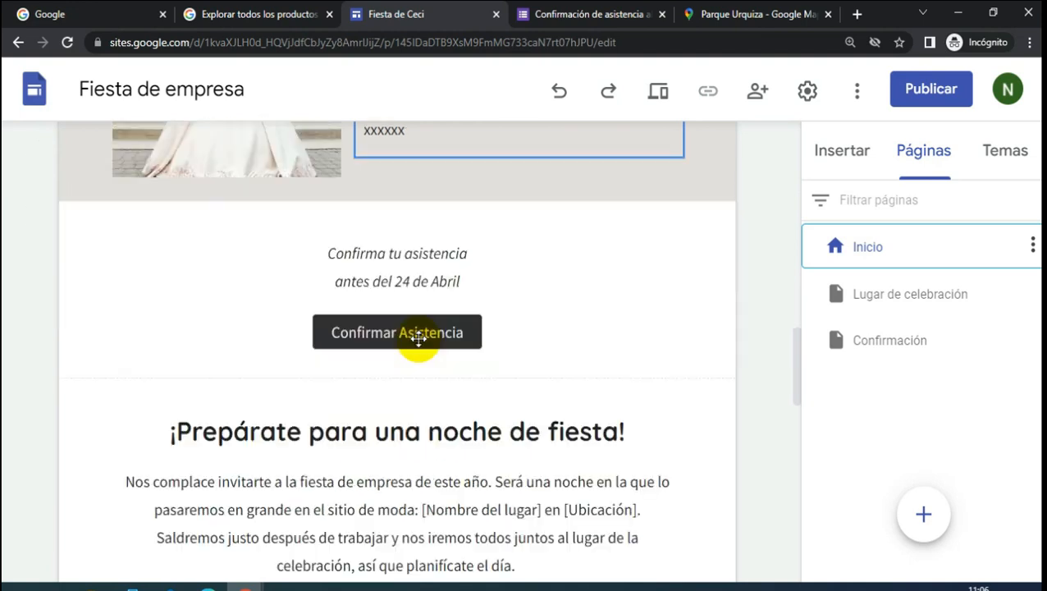
scroll(418, 340, down, 4)
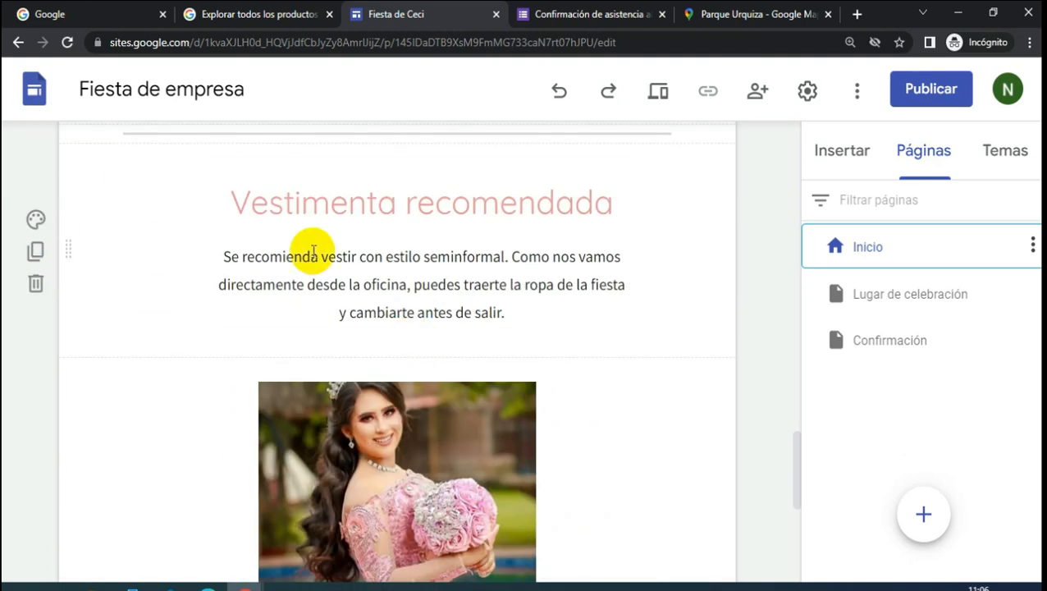
click(36, 255)
drag(69, 309, 81, 417)
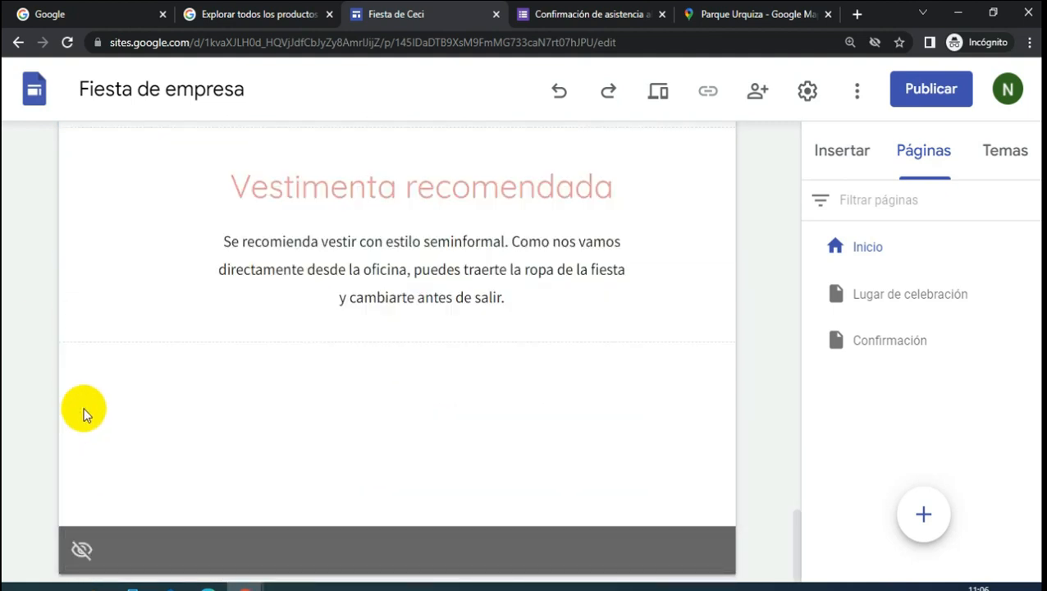
- Replace the copied section's heading with "Lugar de Celebración" and its text with "Parque Urquiza, Rosario. Santa Fe (2000) Argentina."
click(480, 285)
scroll(493, 328, up, 3)
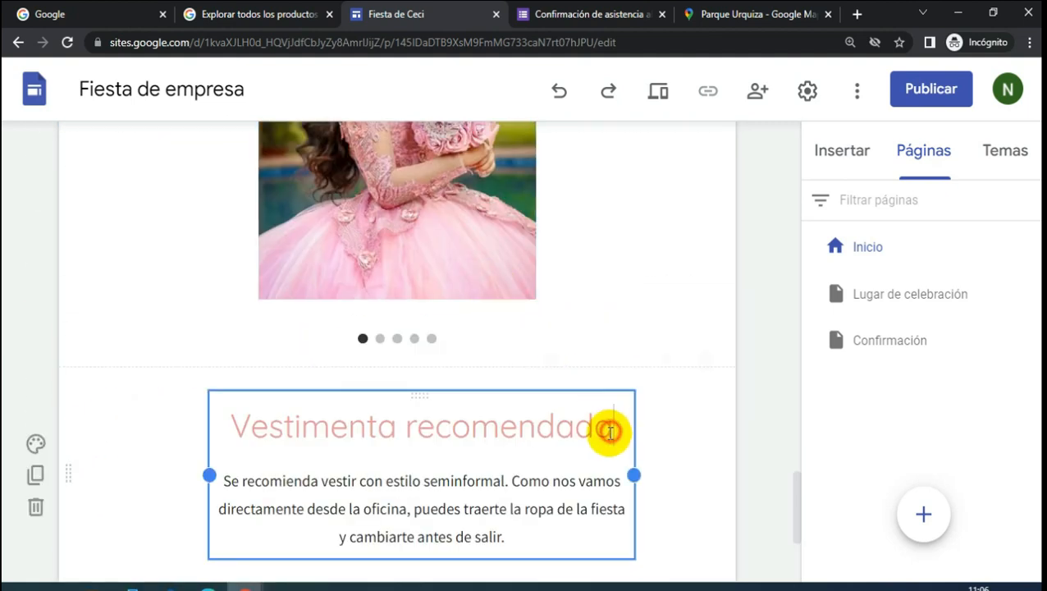
drag(609, 430, 217, 428)
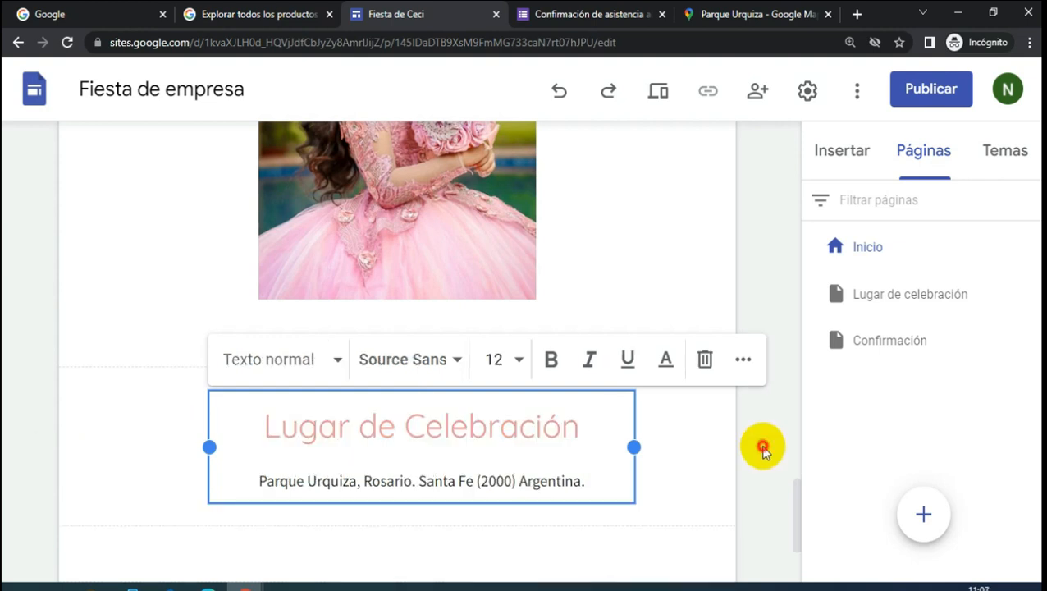
click(763, 444)
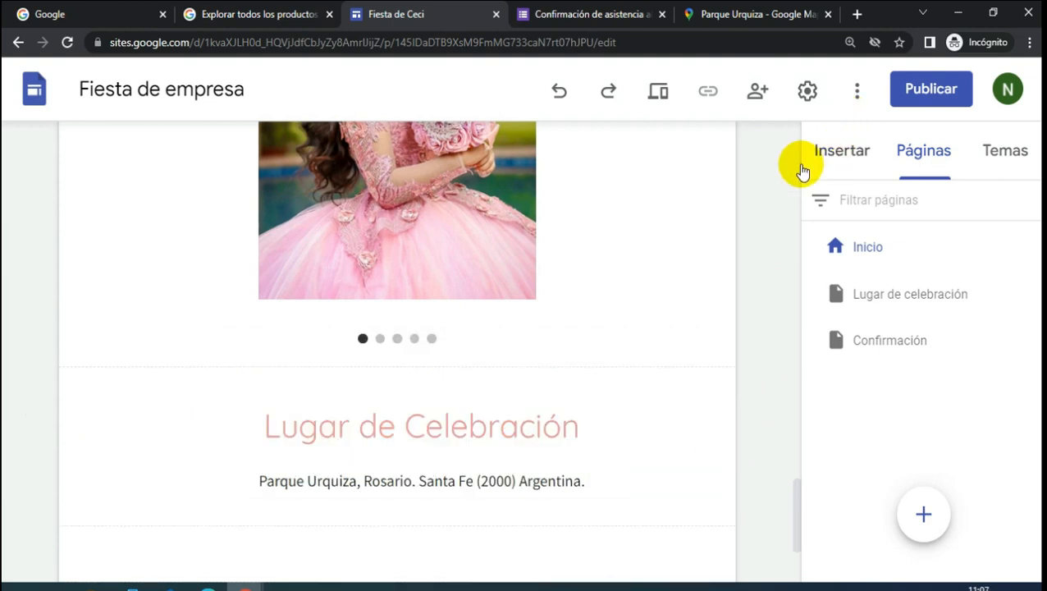
- Insert a button named "Cómo llegar" that links to the site's Lugar de celebración page
click(844, 152)
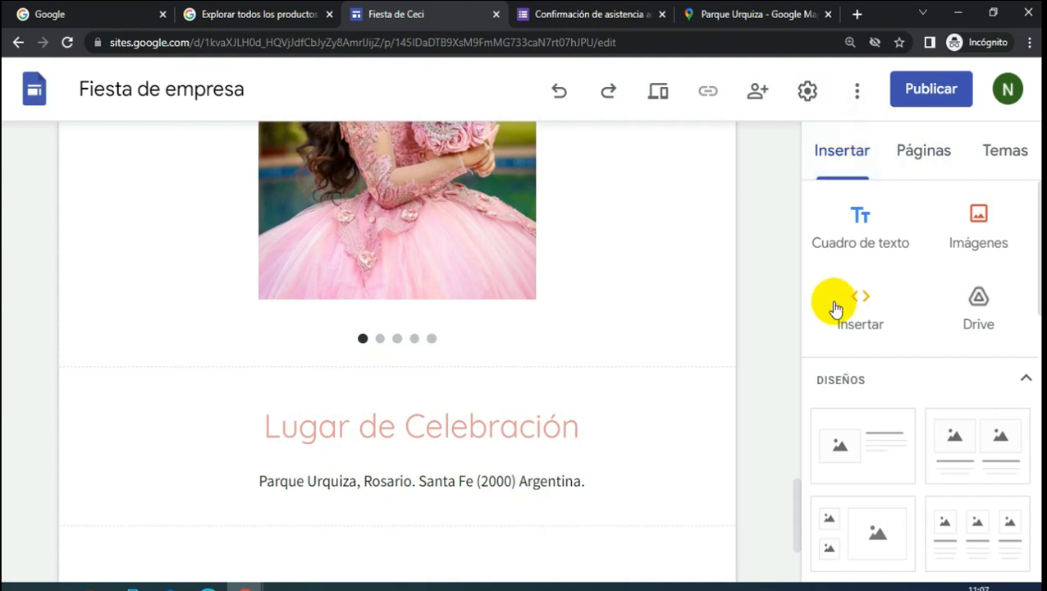
scroll(871, 323, down, 10)
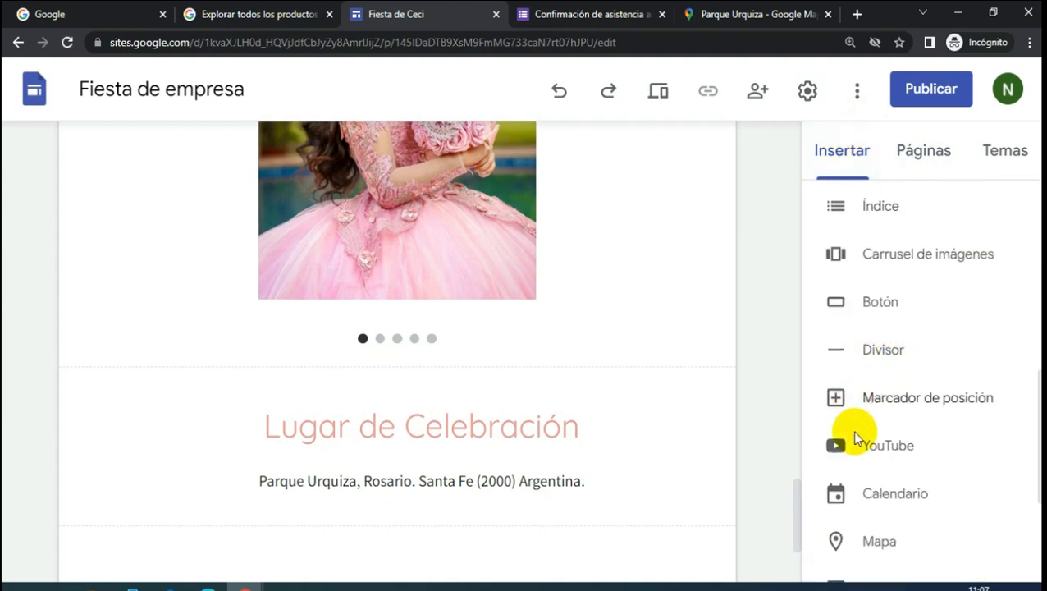
click(889, 299)
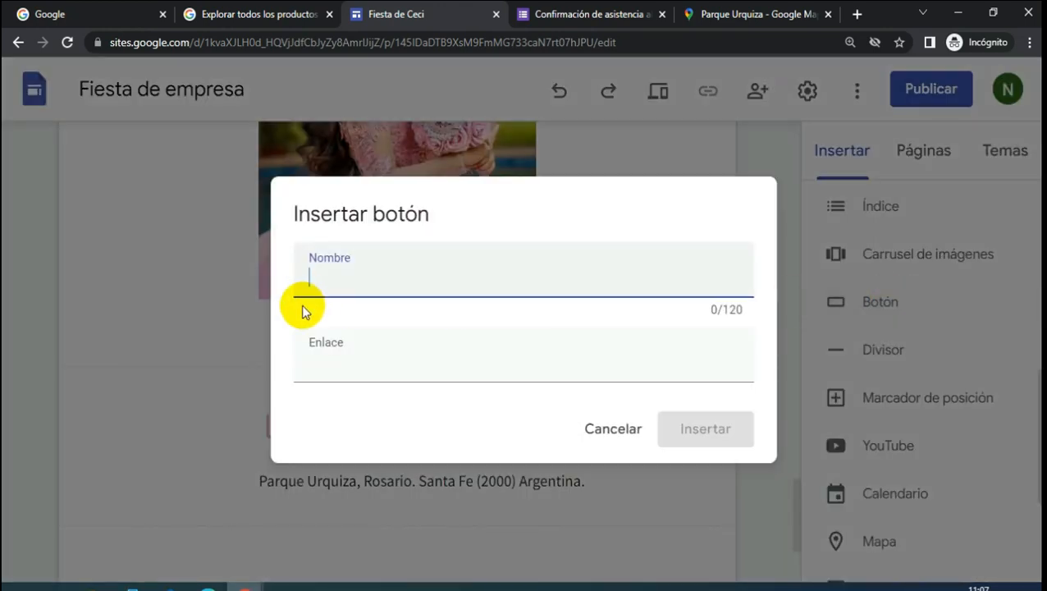
click(313, 368)
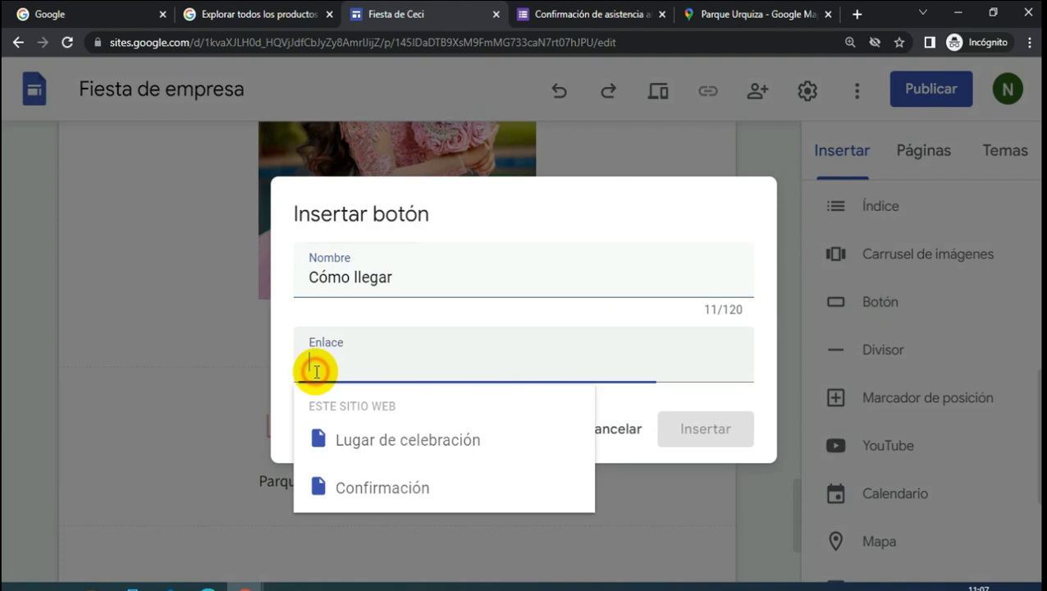
click(376, 449)
click(702, 428)
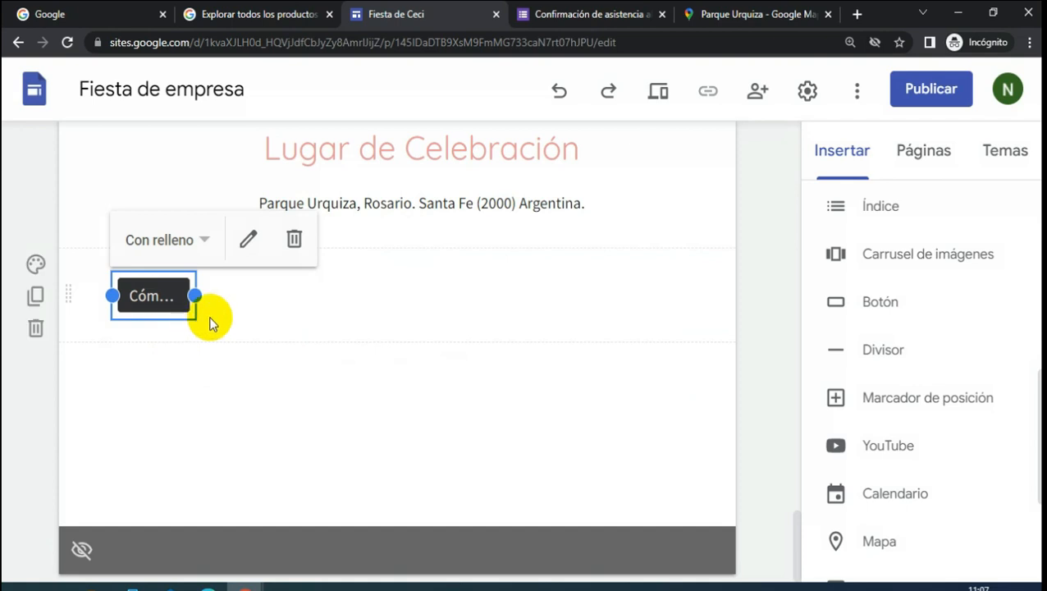
- Widen the Cómo llegar button and place it directly under the venue address, matching the text block's width
drag(196, 296, 408, 248)
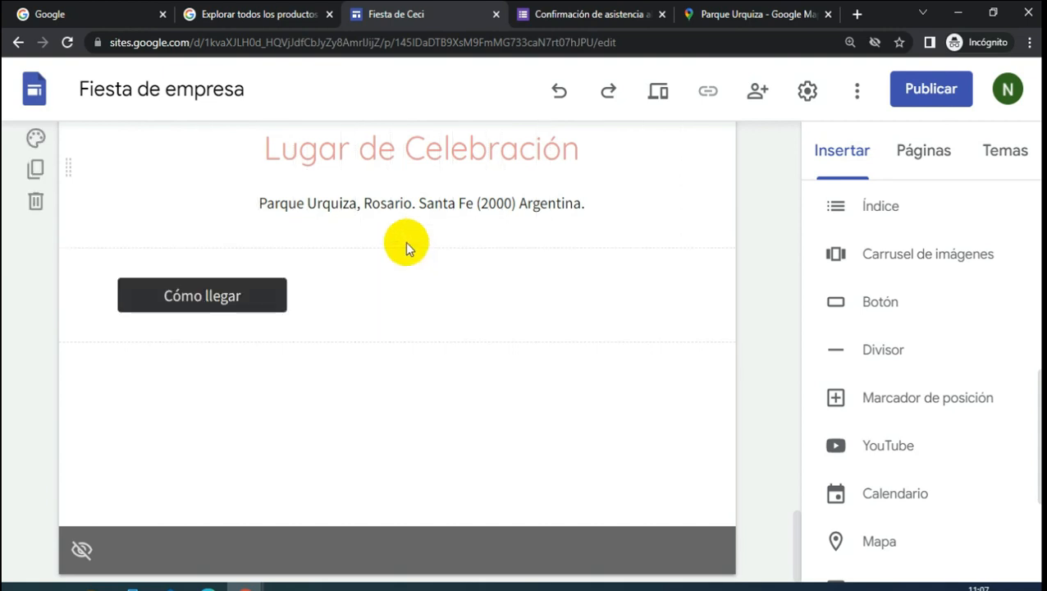
drag(343, 261, 408, 213)
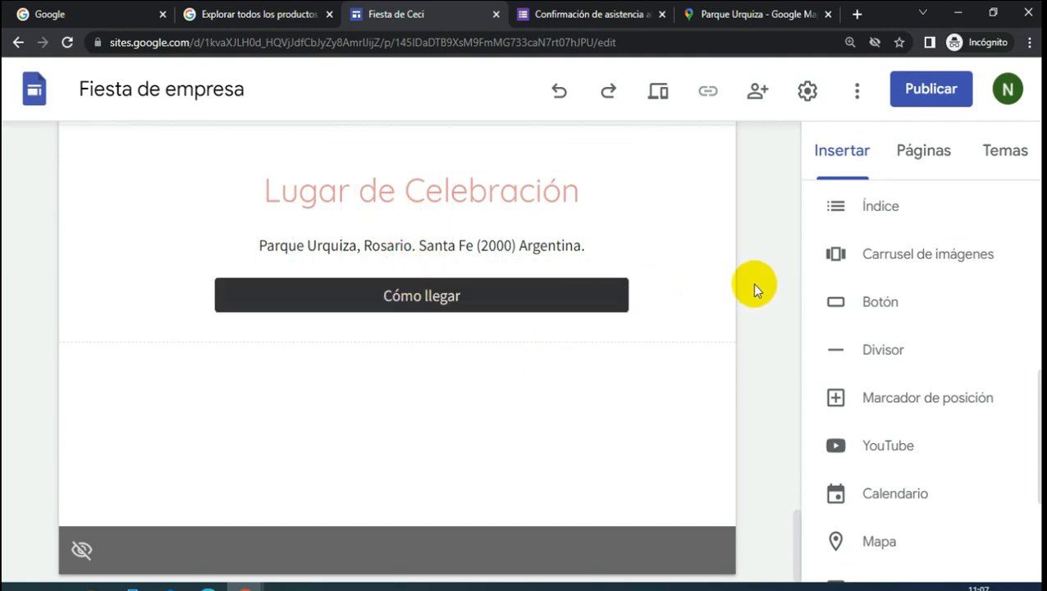
click(562, 307)
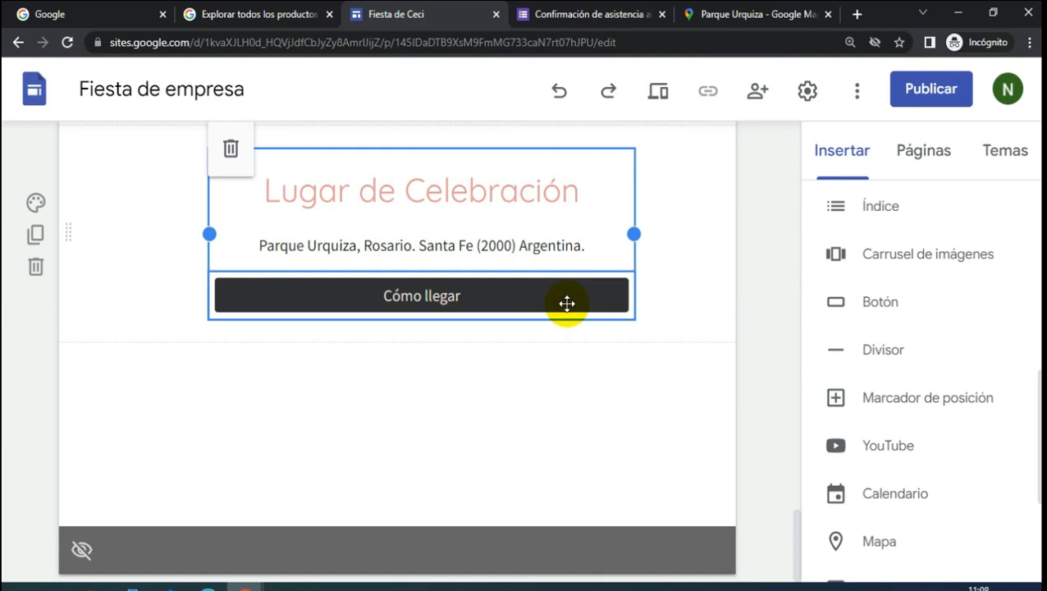
click(703, 217)
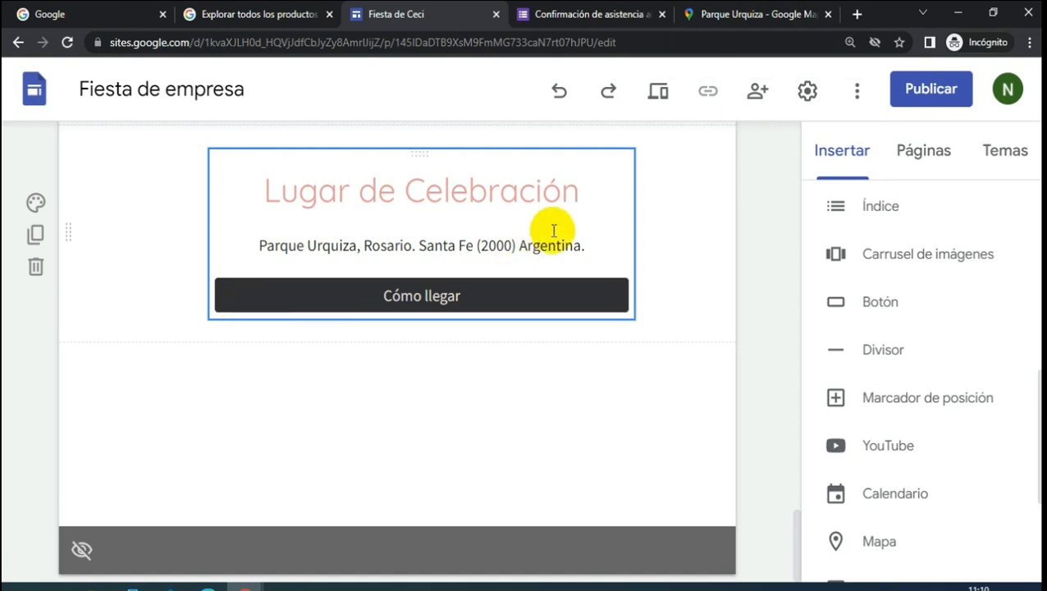
- Publish the site at the web address "fiestadececi", requesting that public search engines not show it
click(932, 90)
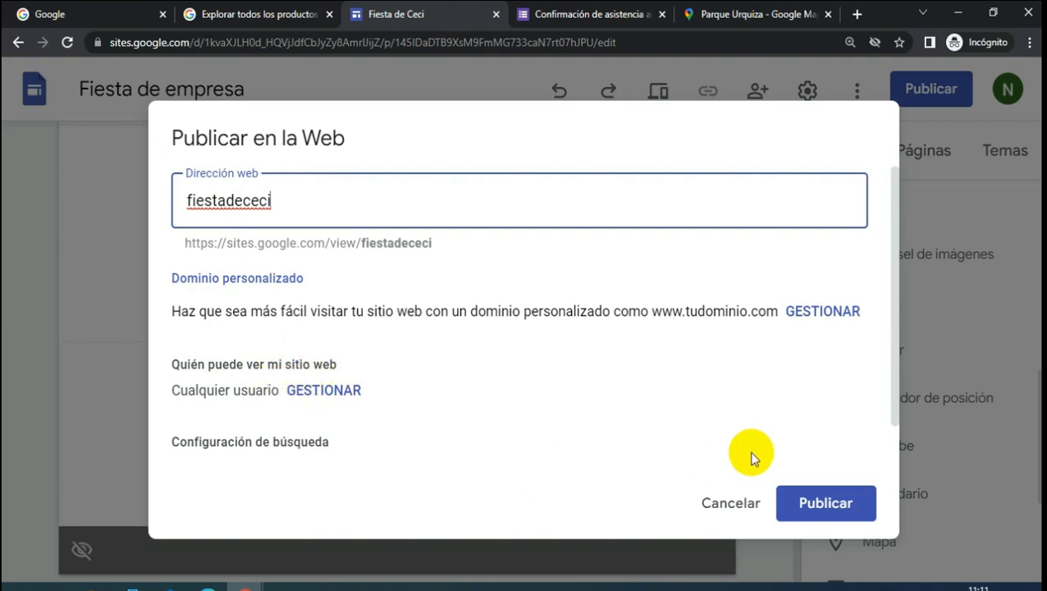
scroll(504, 443, down, 2)
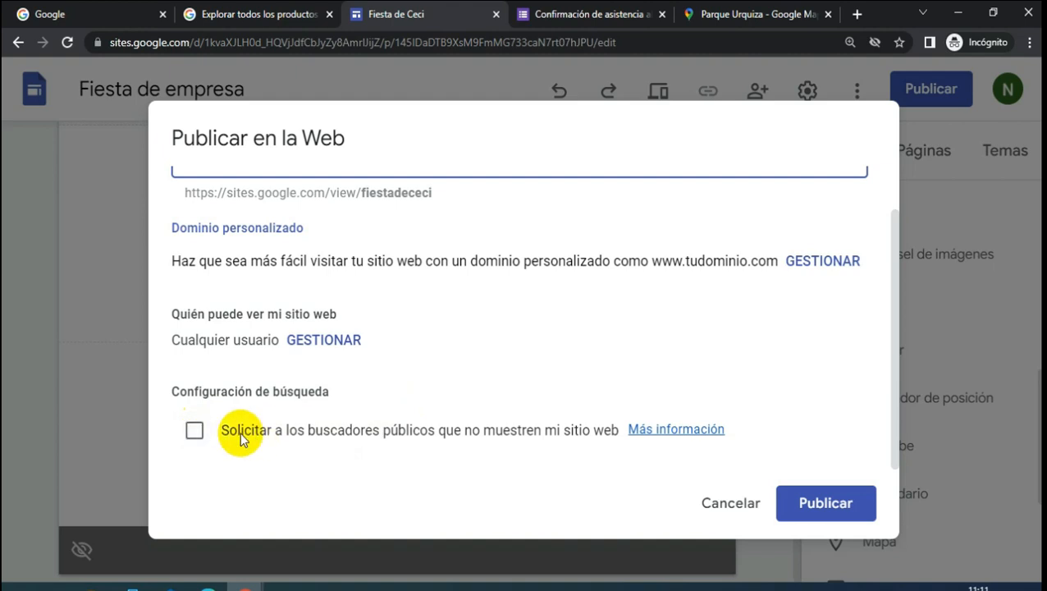
click(193, 433)
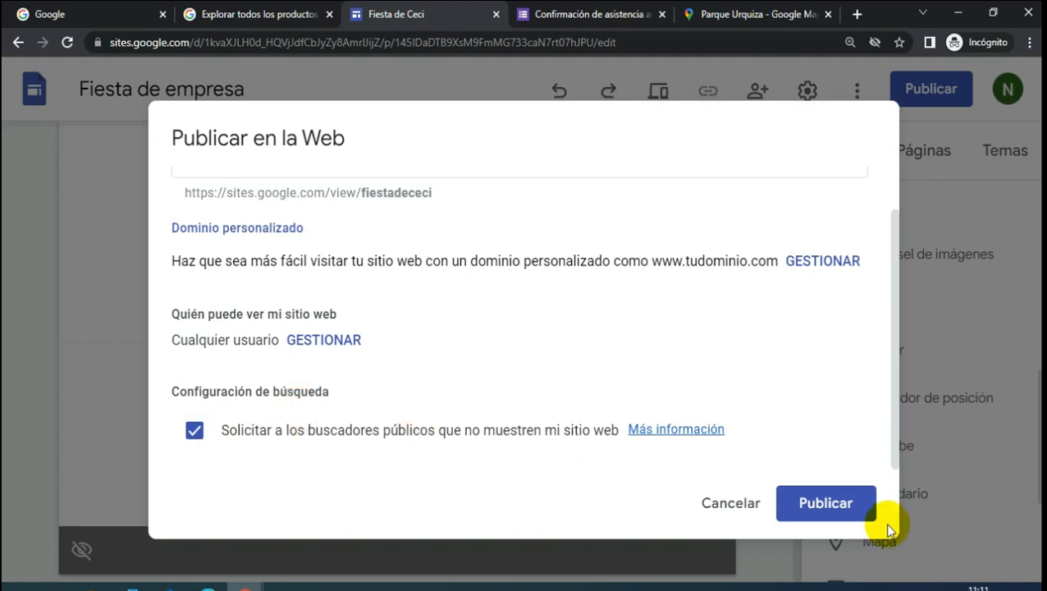
click(810, 502)
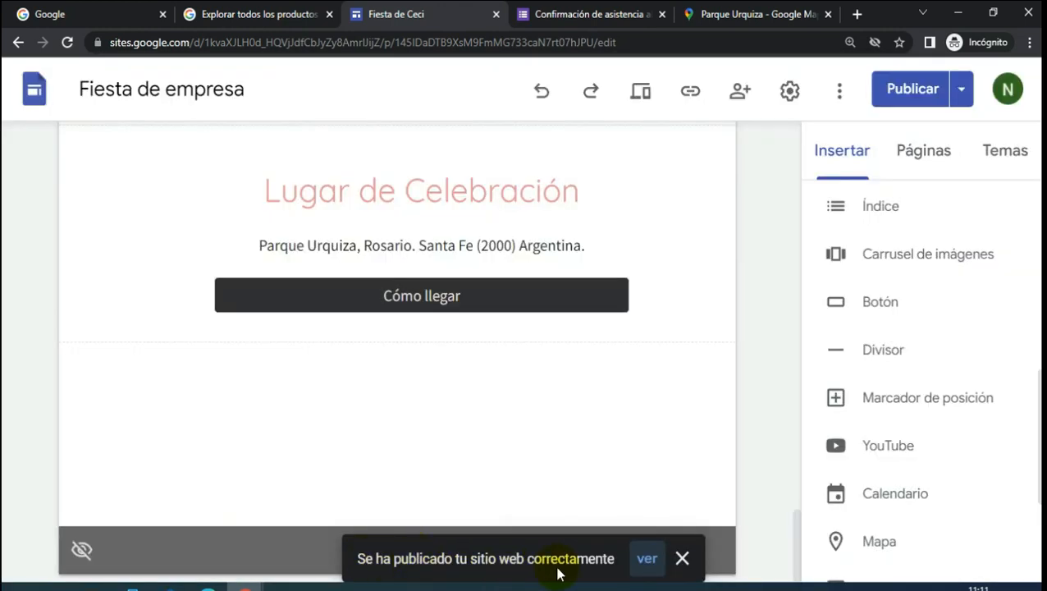
- Open the published site and review its home page from the banner and countdown down to the photo carousel and venue section
click(647, 565)
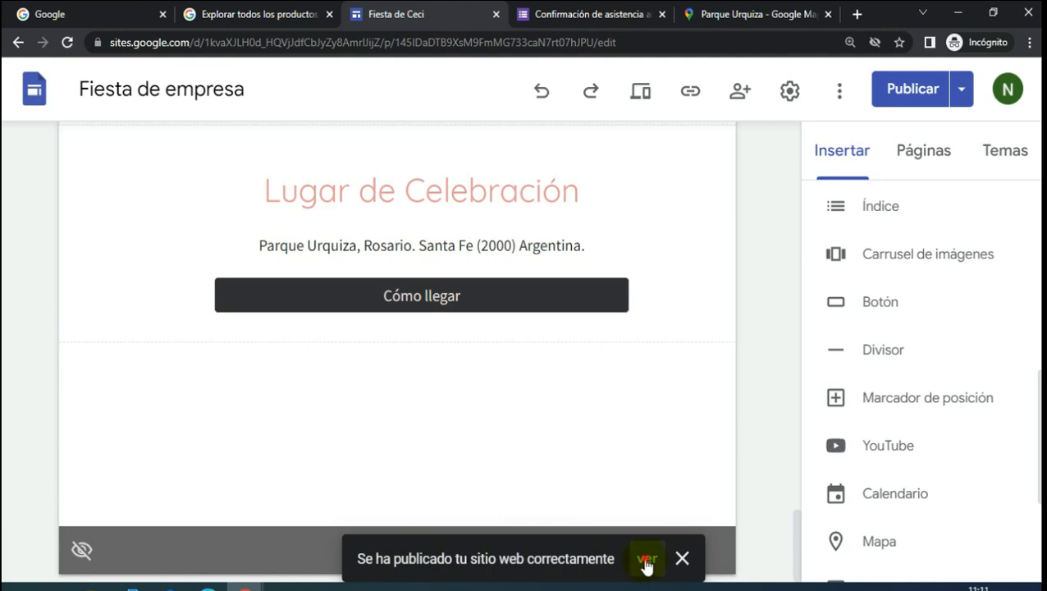
scroll(518, 315, down, 3)
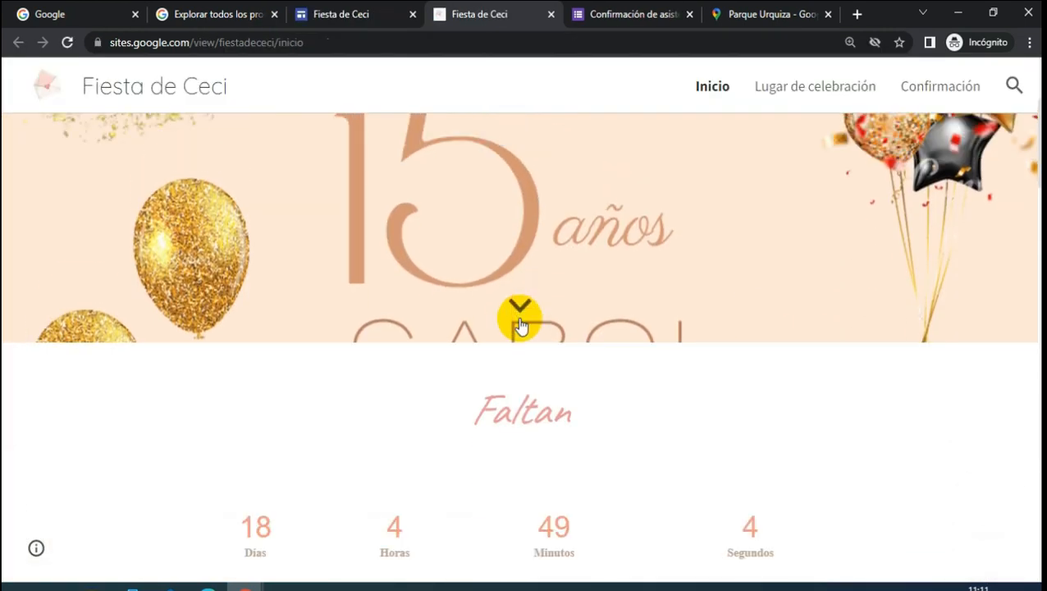
click(520, 316)
scroll(518, 316, up, 2)
scroll(560, 250, down, 1)
scroll(561, 250, down, 3)
scroll(550, 263, up, 3)
scroll(549, 260, down, 7)
scroll(551, 266, down, 6)
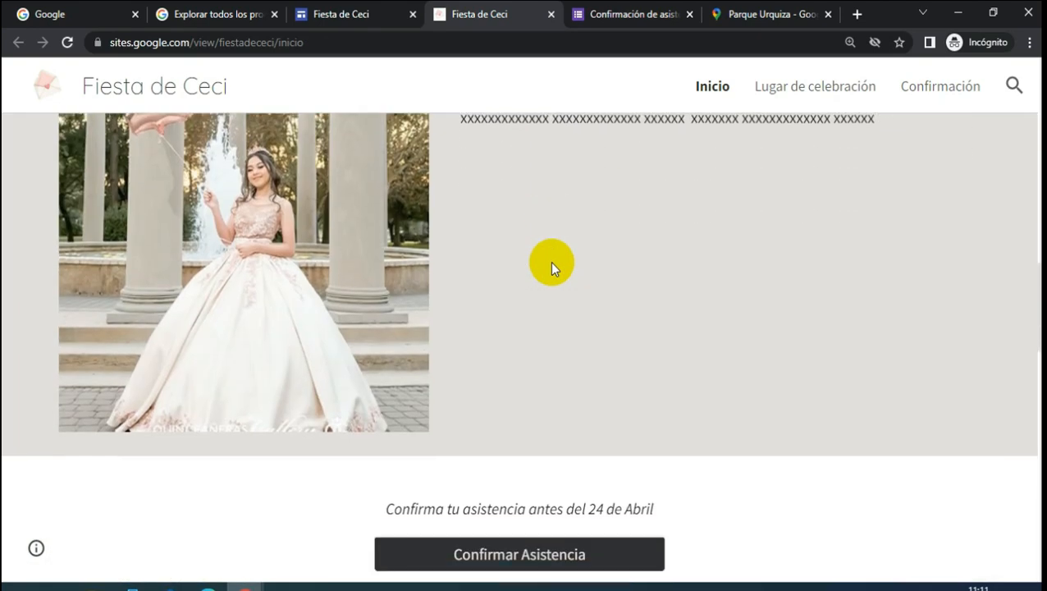
scroll(552, 266, down, 10)
scroll(550, 271, up, 1)
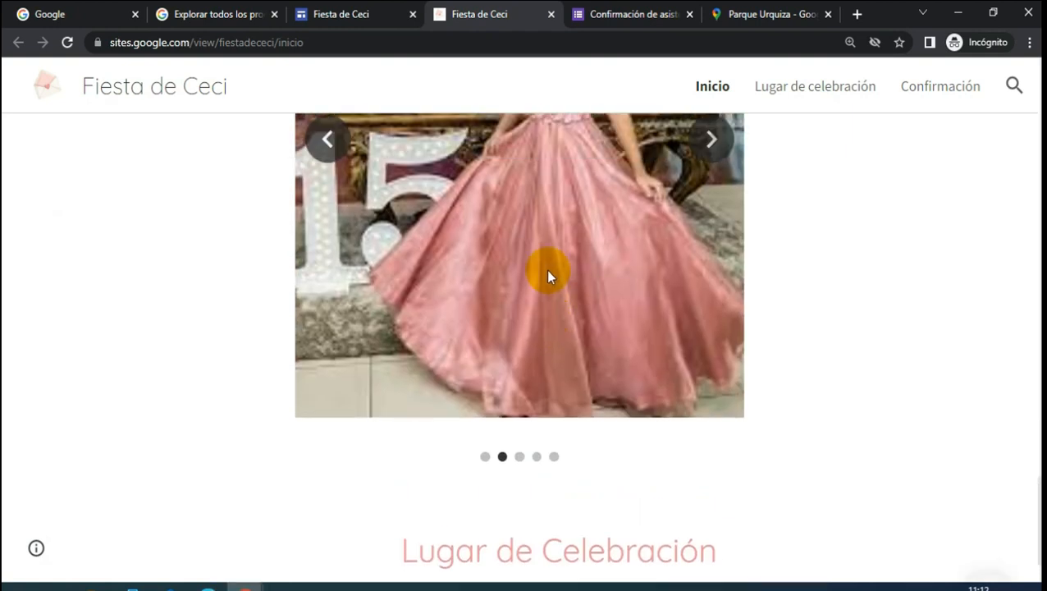
scroll(548, 275, up, 5)
scroll(549, 276, down, 2)
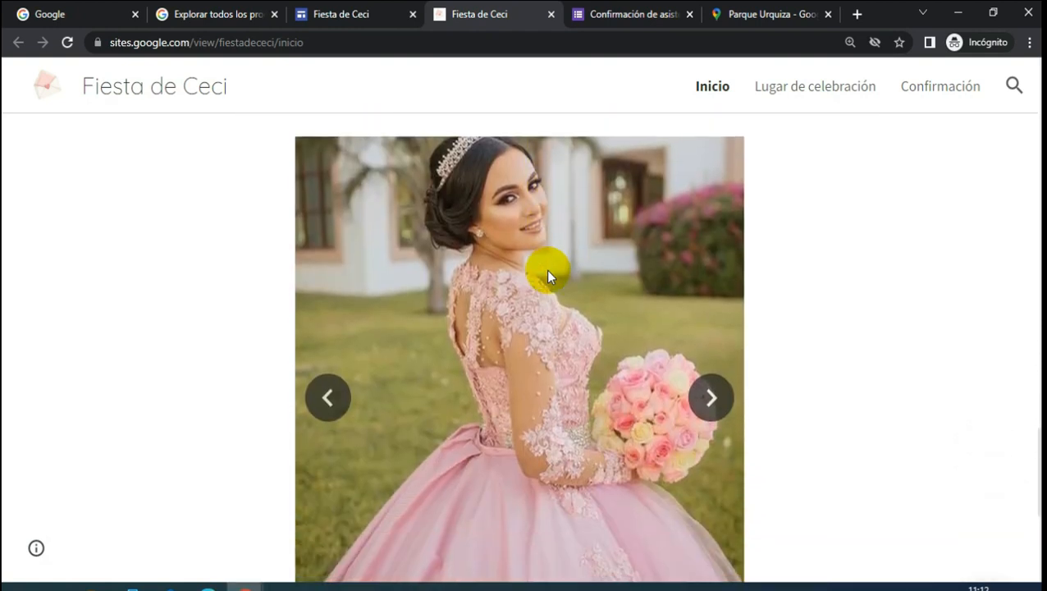
scroll(580, 272, down, 2)
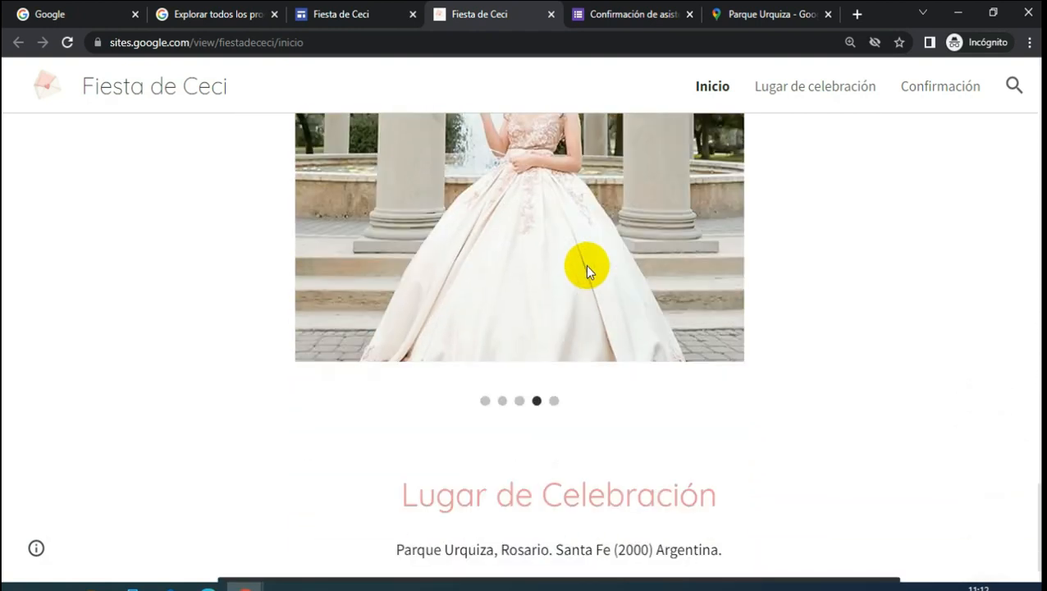
scroll(593, 250, down, 1)
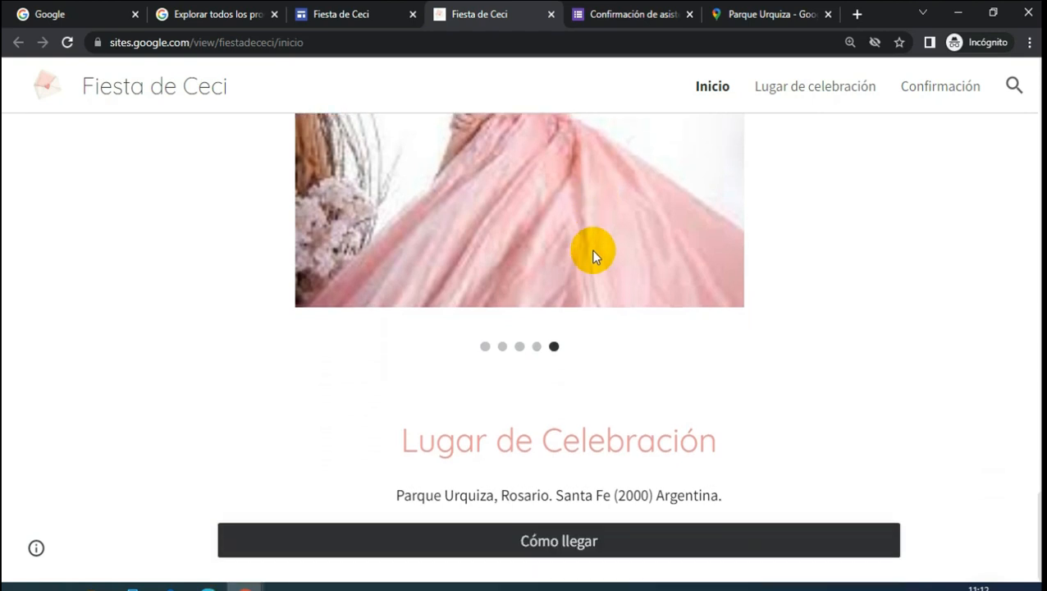
scroll(594, 315, up, 4)
scroll(592, 310, up, 15)
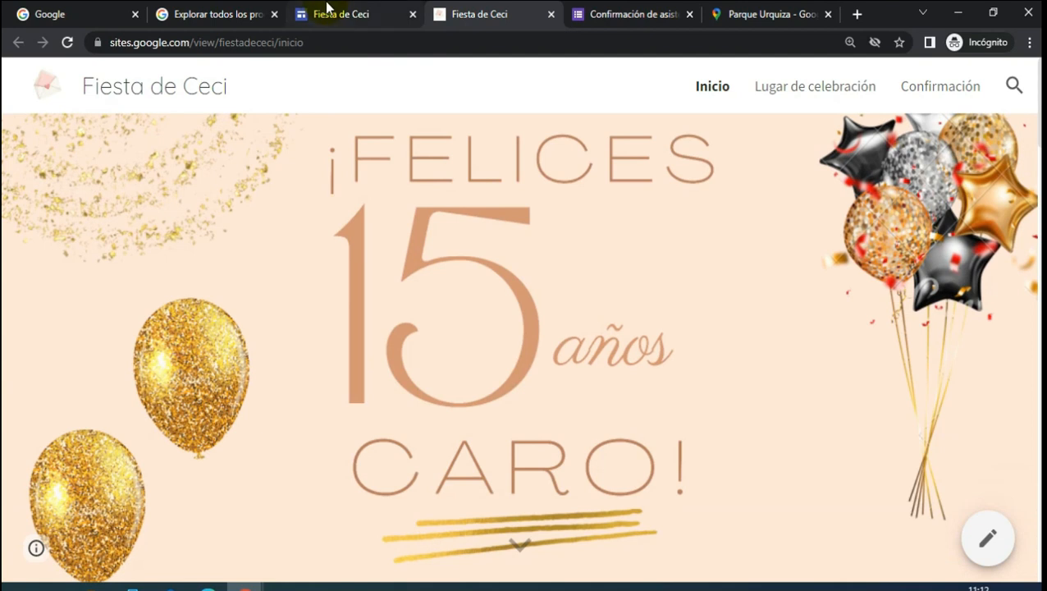
- Follow the Confirmar Asistencia button on the published home page to the attendance form's questions
click(361, 13)
click(470, 12)
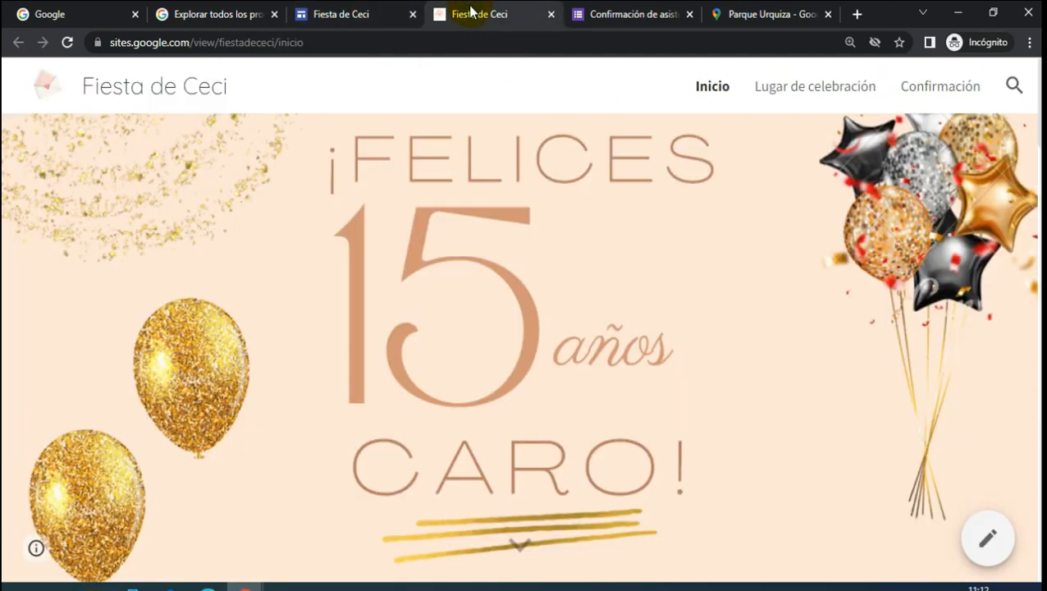
scroll(560, 275, down, 5)
scroll(556, 275, down, 13)
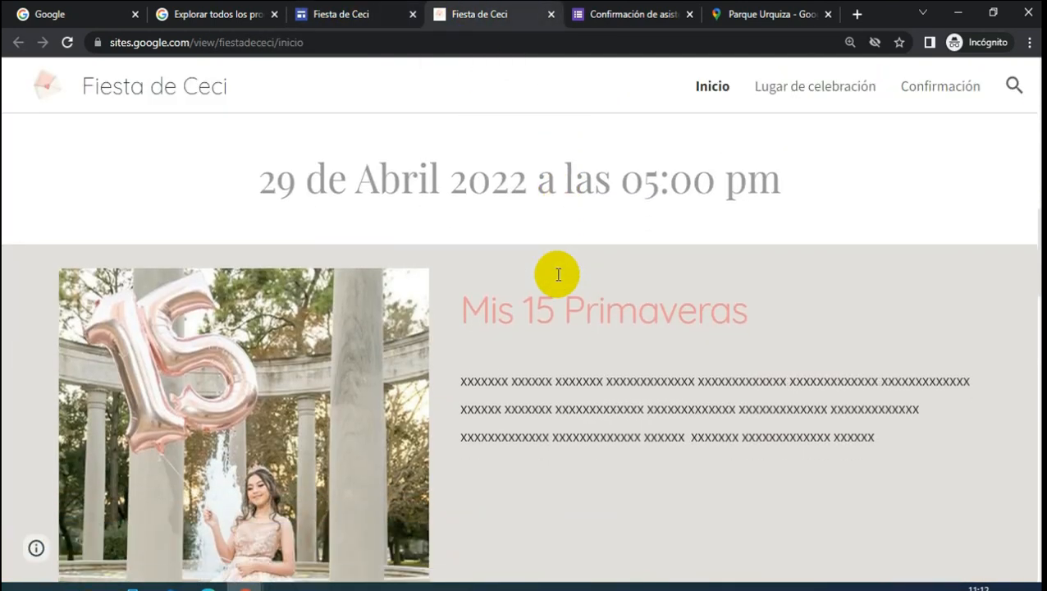
scroll(543, 247, up, 4)
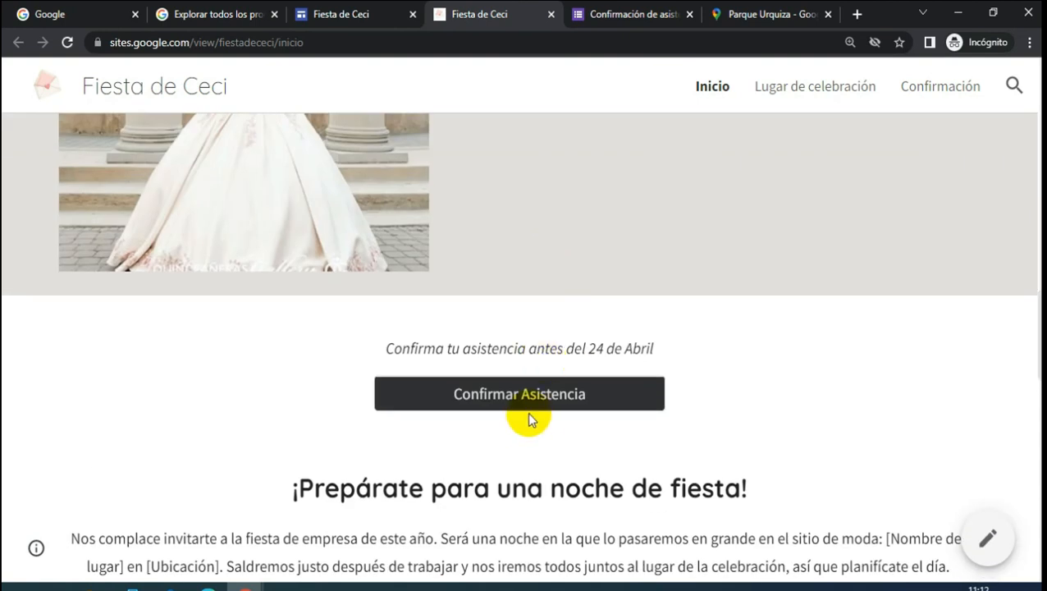
click(550, 397)
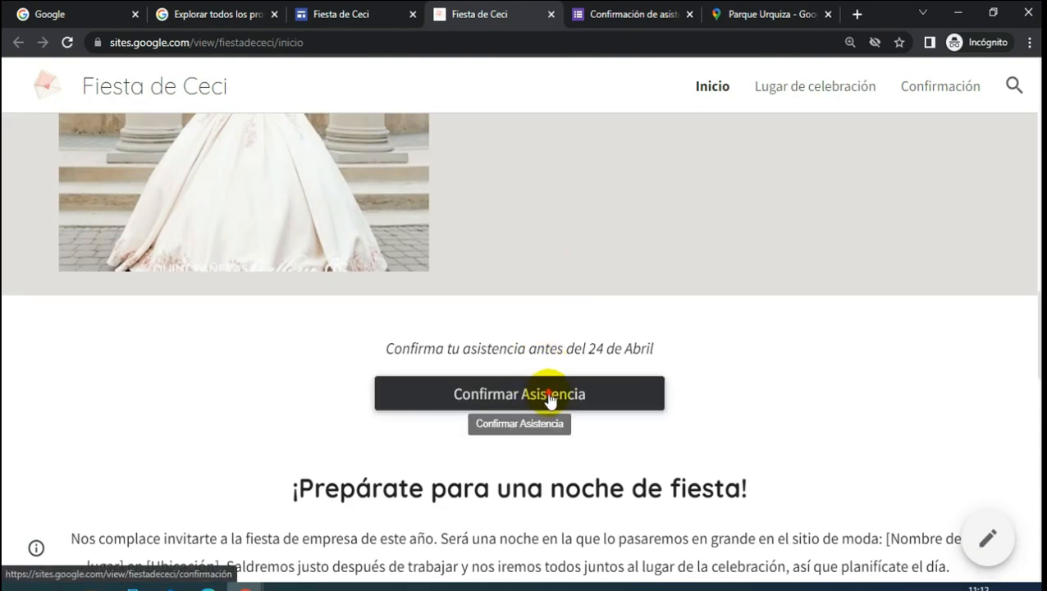
scroll(550, 399, down, 3)
scroll(545, 397, up, 3)
scroll(410, 414, down, 3)
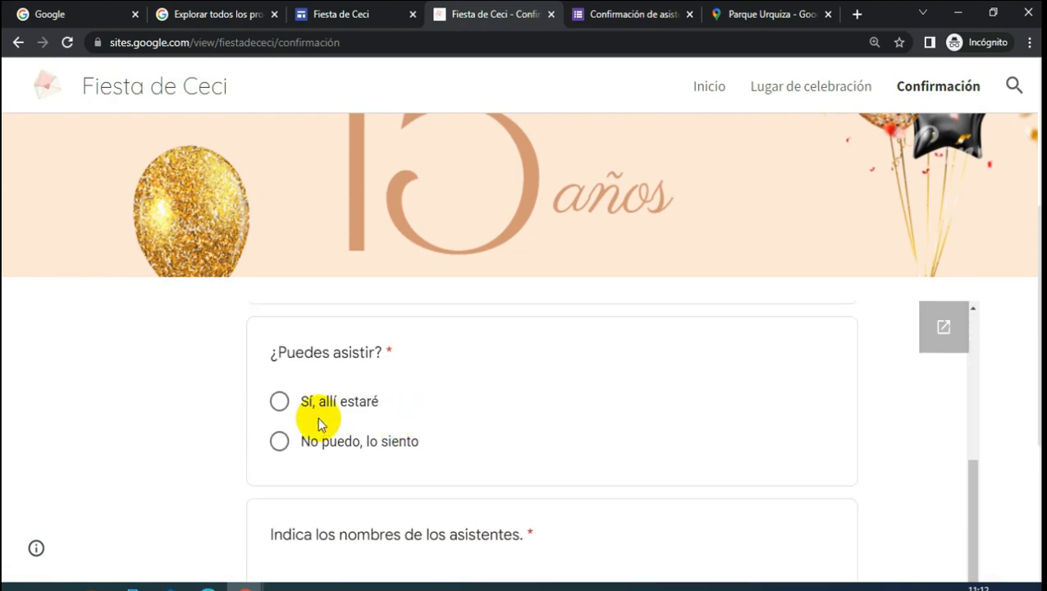
- Submit a test response in the attendance form with "Sí, allí estaré", an attendee's name and "Regueton" as the preferred music
click(280, 401)
scroll(369, 443, down, 1)
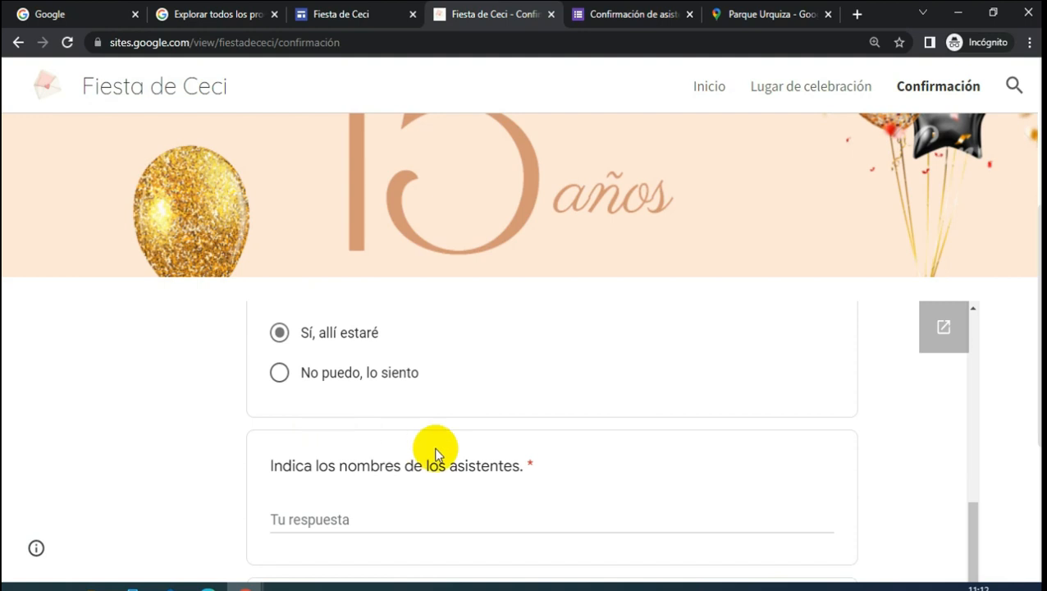
click(420, 514)
text(Naileth)
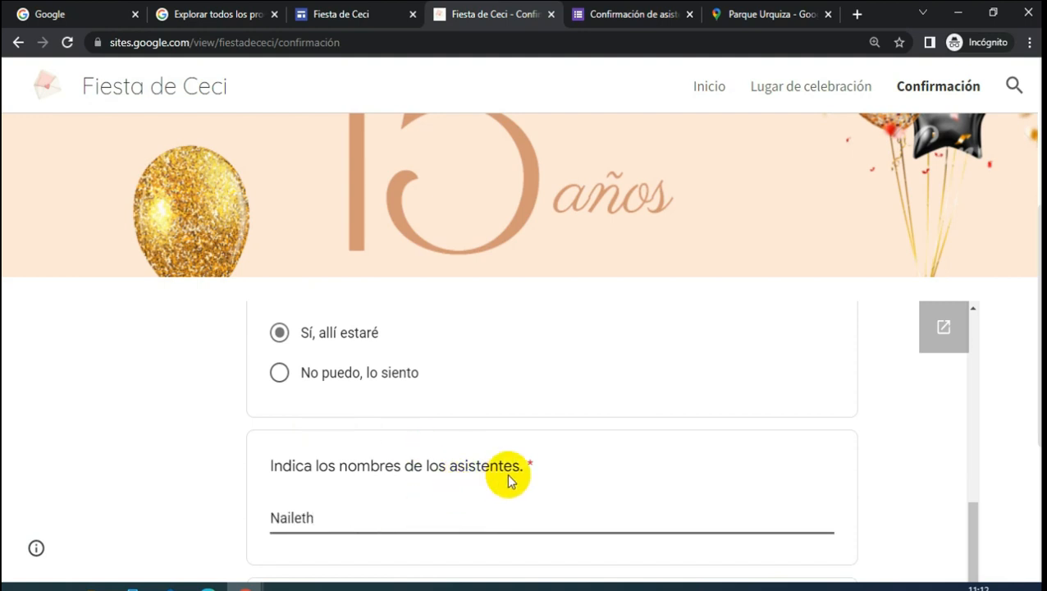
scroll(499, 481, down, 3)
click(469, 424)
text(Regueton)
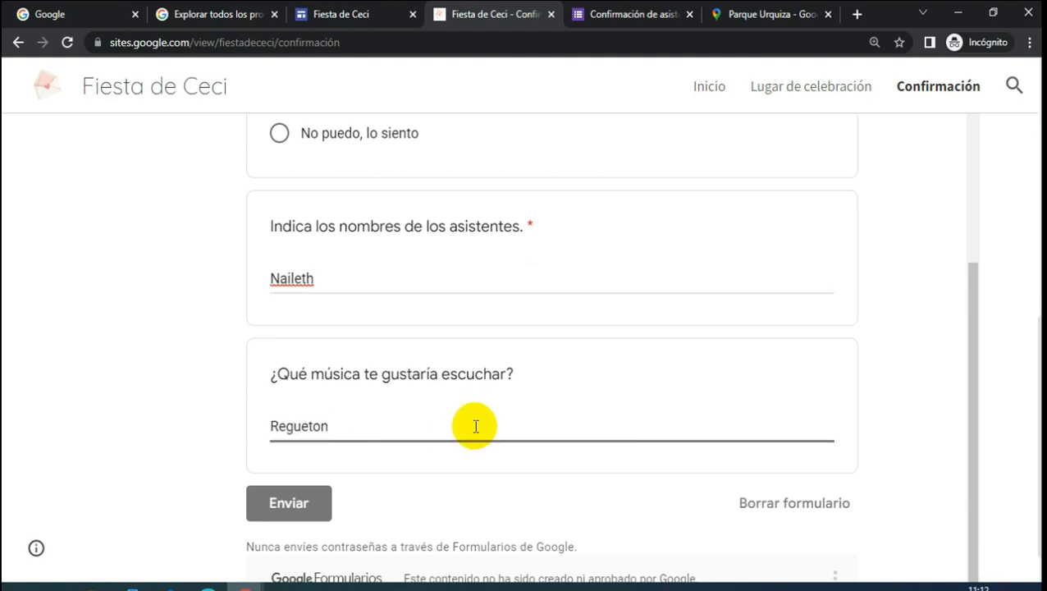
scroll(396, 438, down, 1)
click(303, 452)
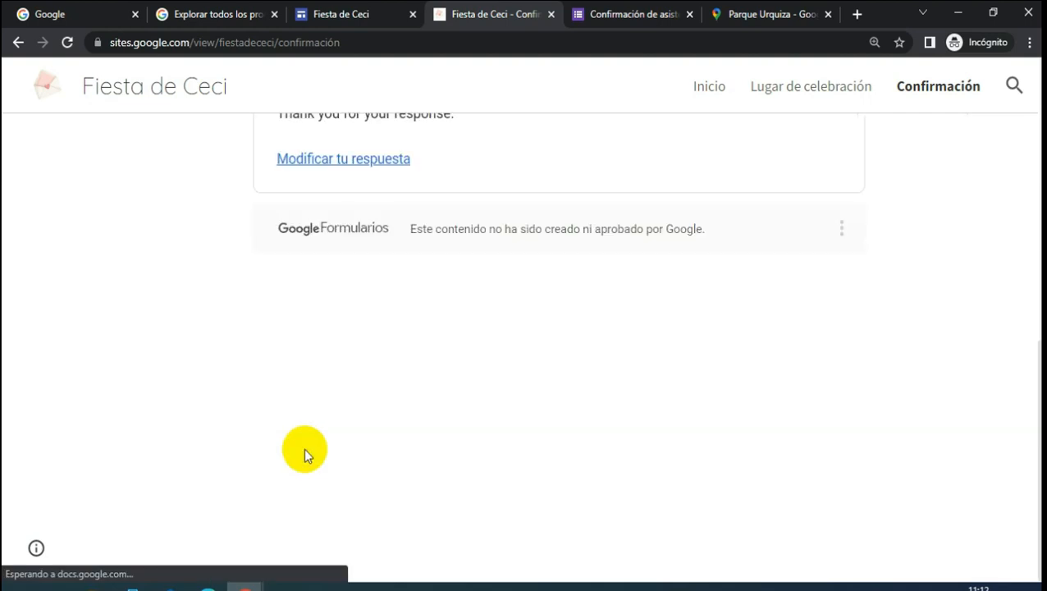
scroll(478, 380, up, 10)
scroll(477, 379, down, 5)
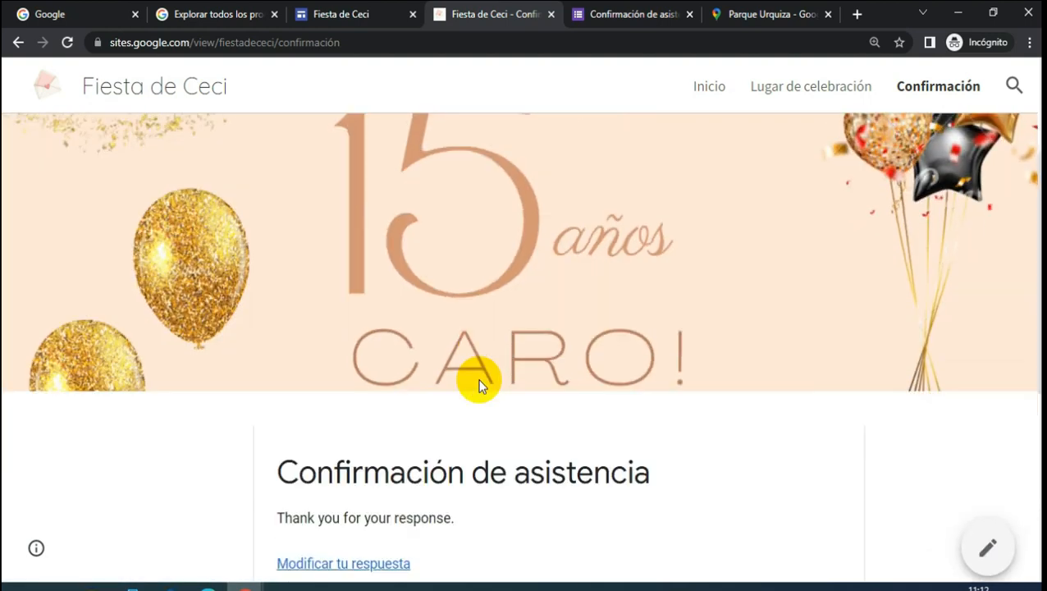
- Switch to the attendance form in Google Forms and examine the response summary for each of its questions
click(606, 14)
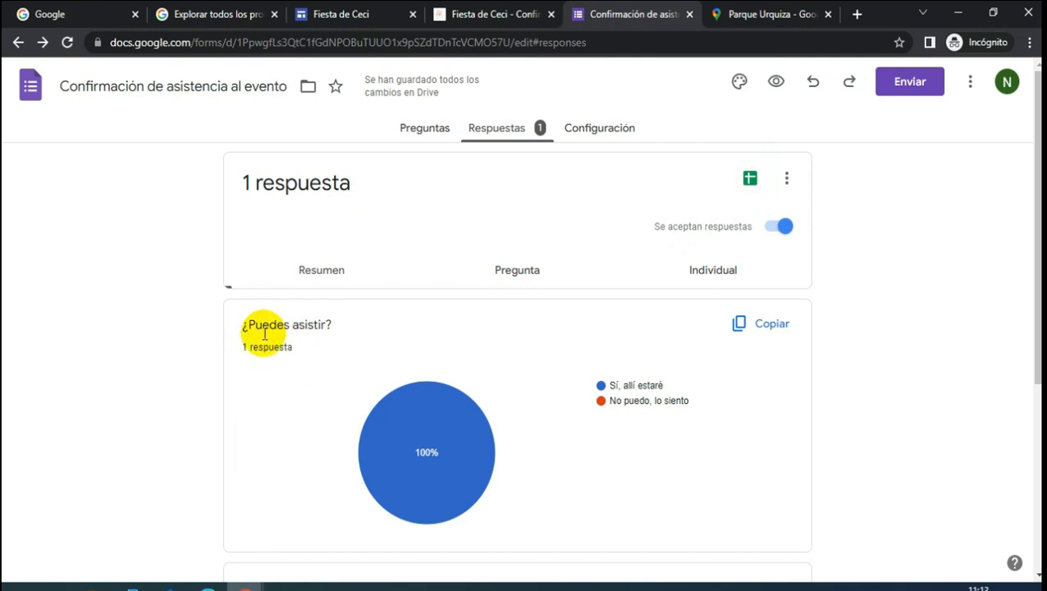
scroll(622, 378, down, 1)
scroll(622, 380, down, 3)
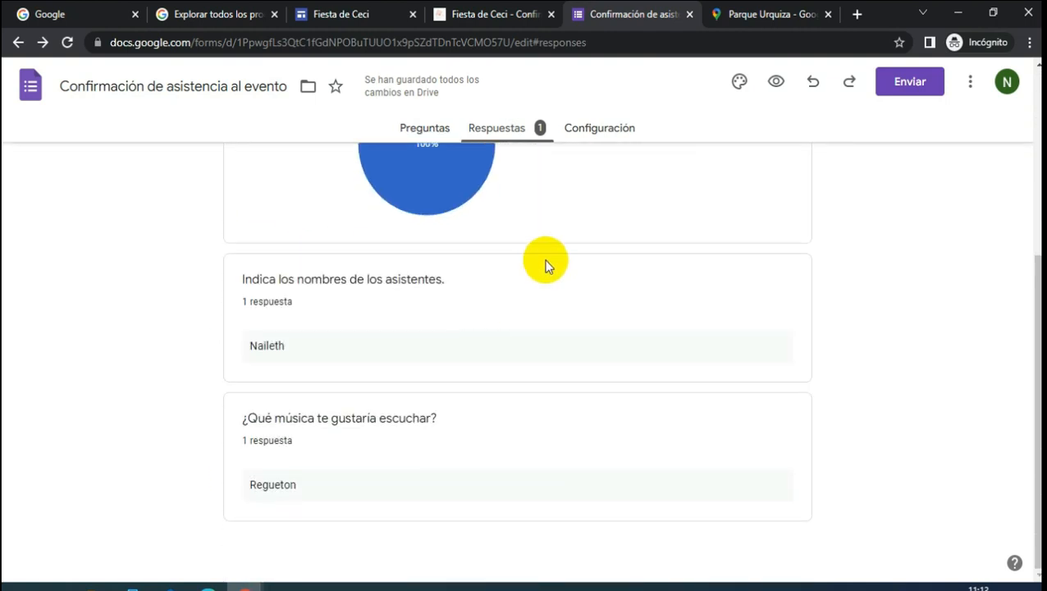
scroll(522, 279, up, 4)
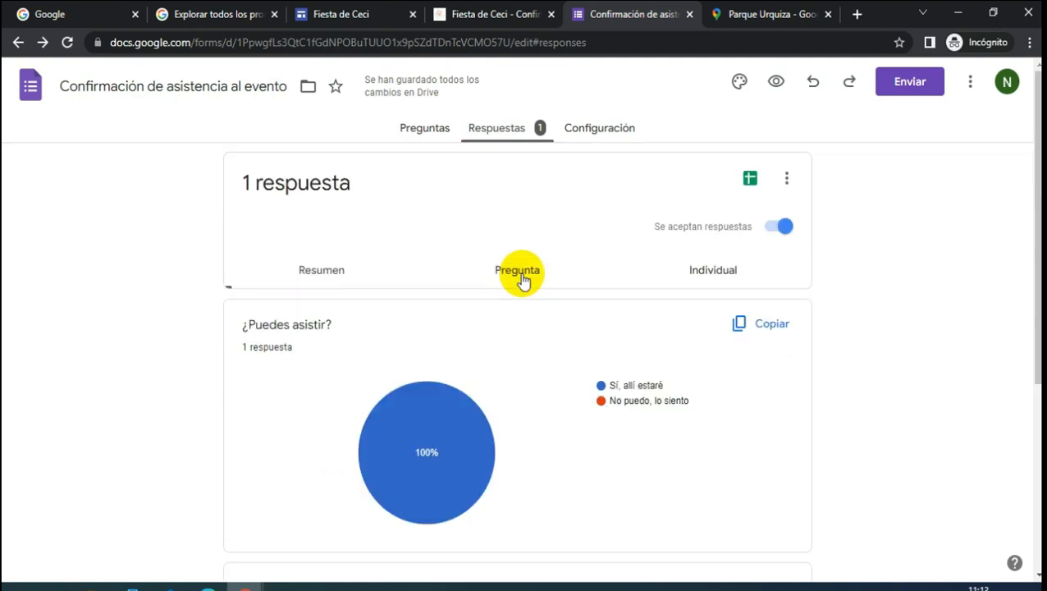
scroll(493, 298, down, 1)
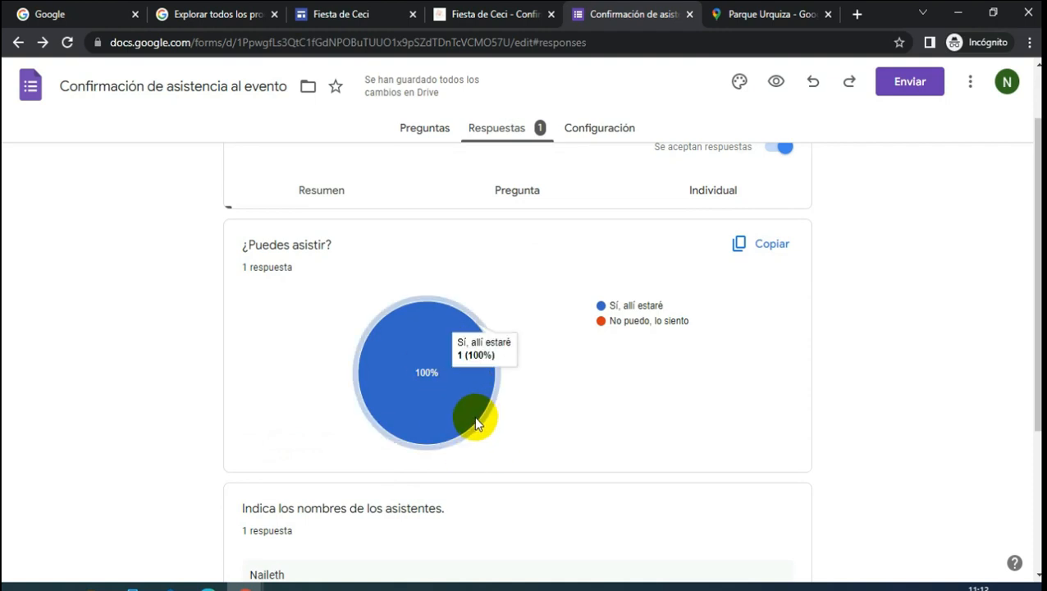
scroll(476, 420, down, 3)
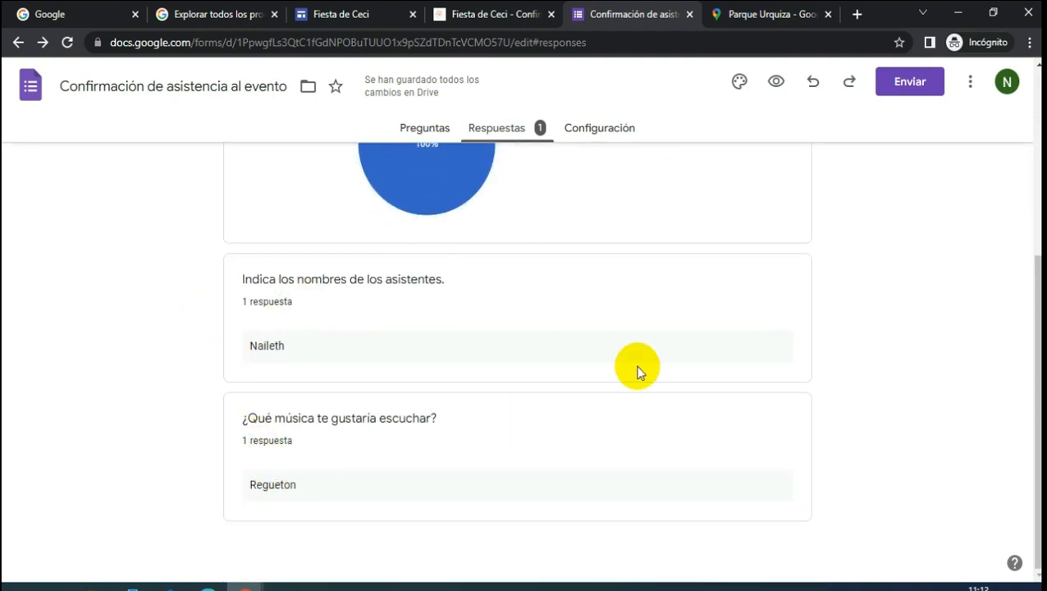
scroll(525, 420, up, 4)
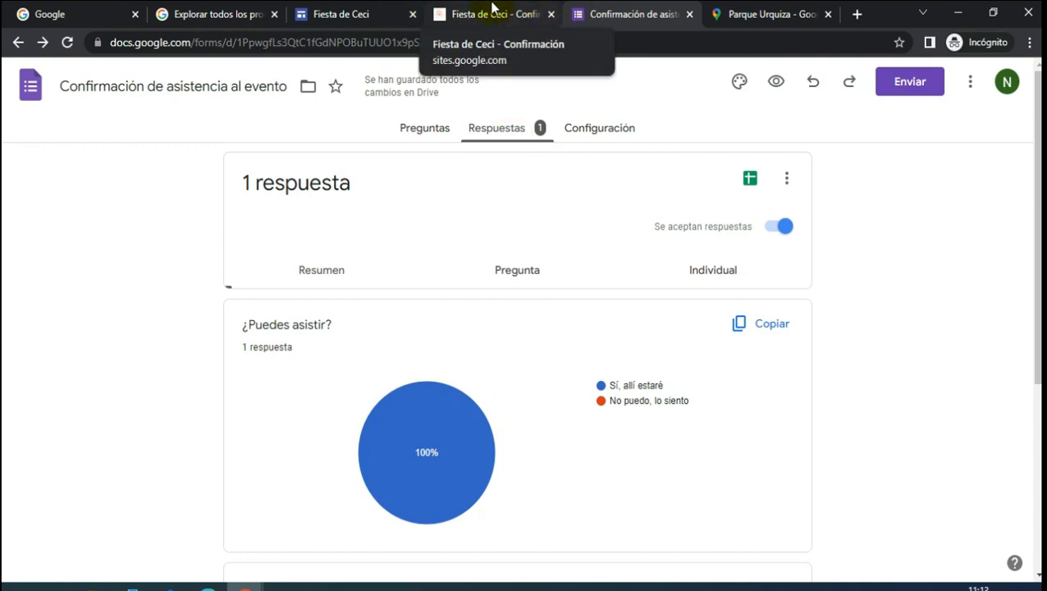
- Return to the published site's Inicio page and follow the Cómo llegar button to the Lugar de celebración page
mouse_move(497, 8)
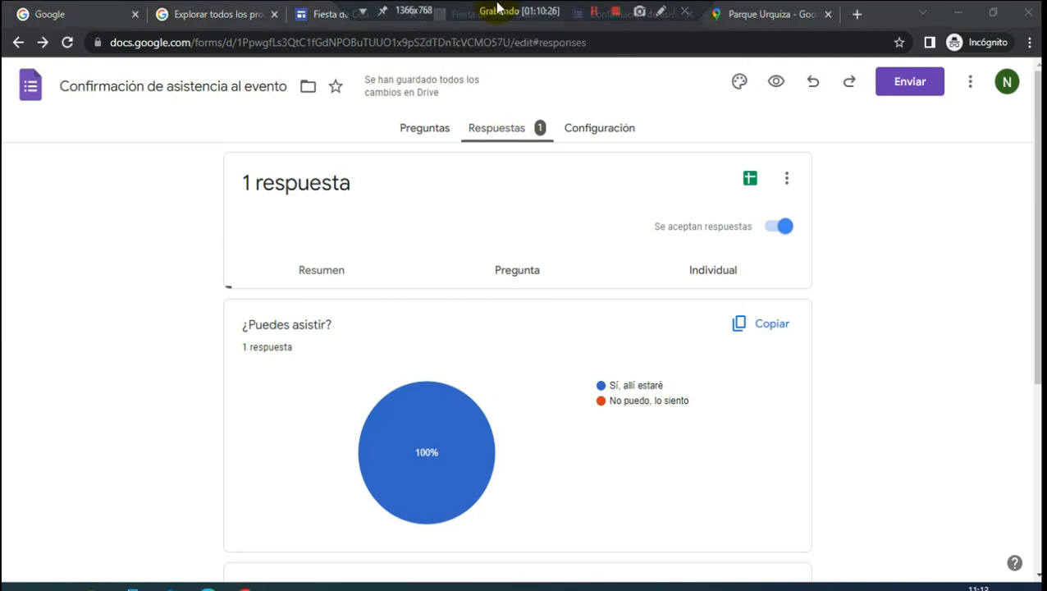
click(474, 23)
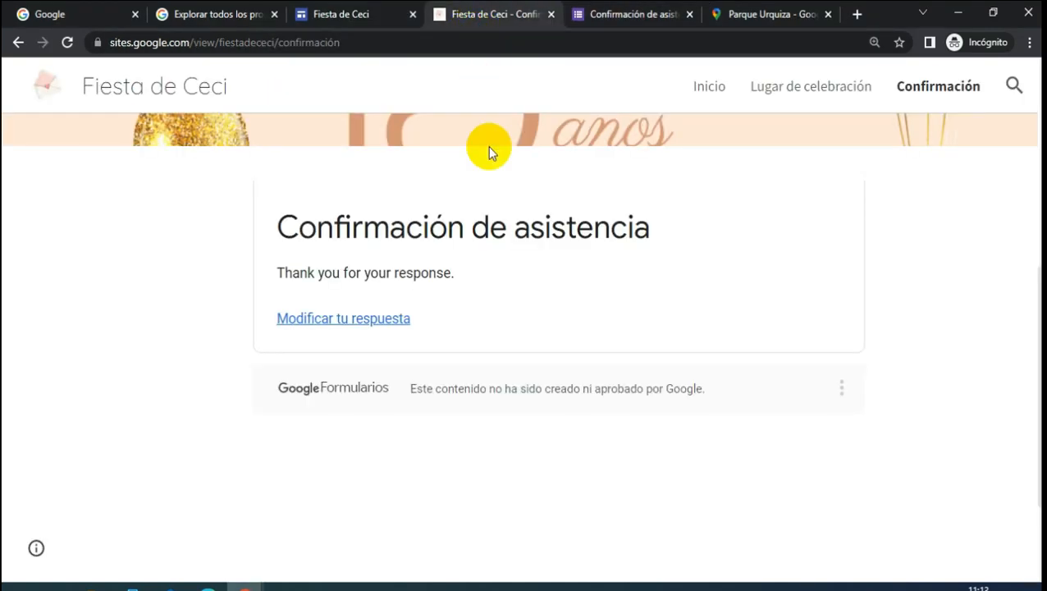
scroll(488, 145, up, 3)
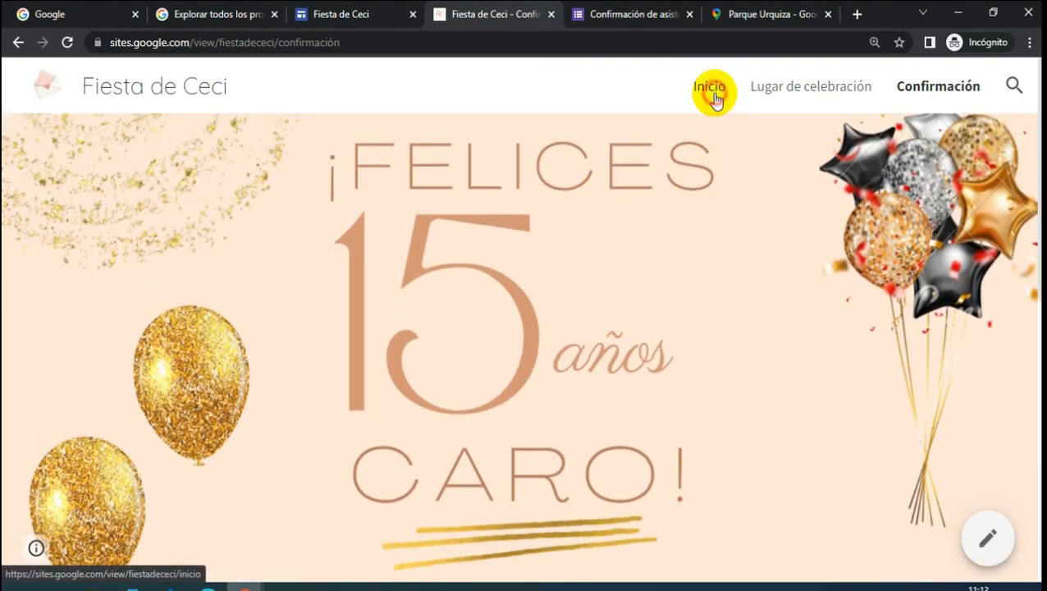
click(710, 90)
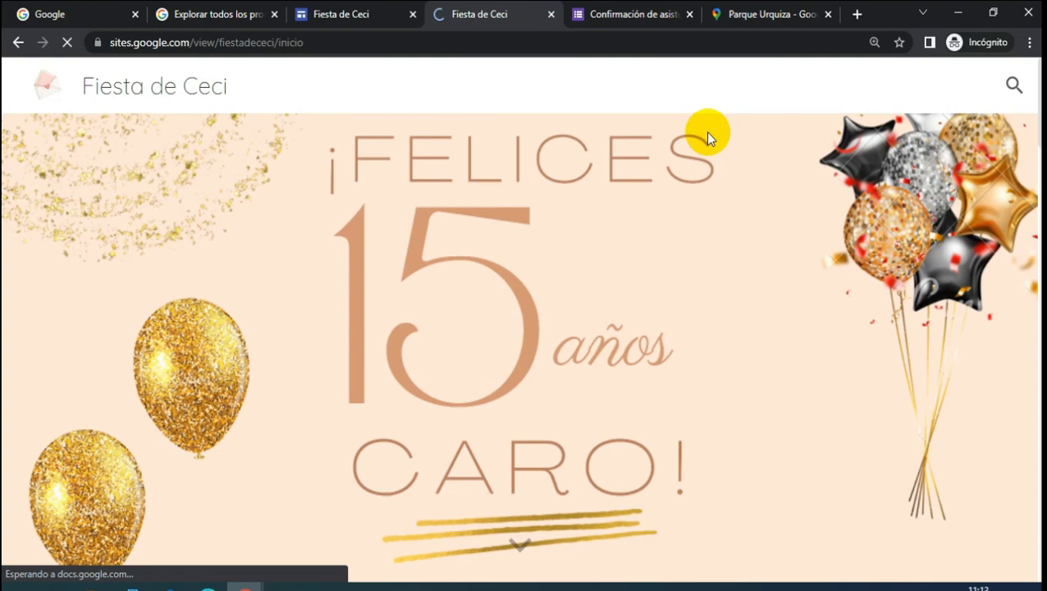
scroll(706, 203, down, 10)
scroll(708, 205, down, 10)
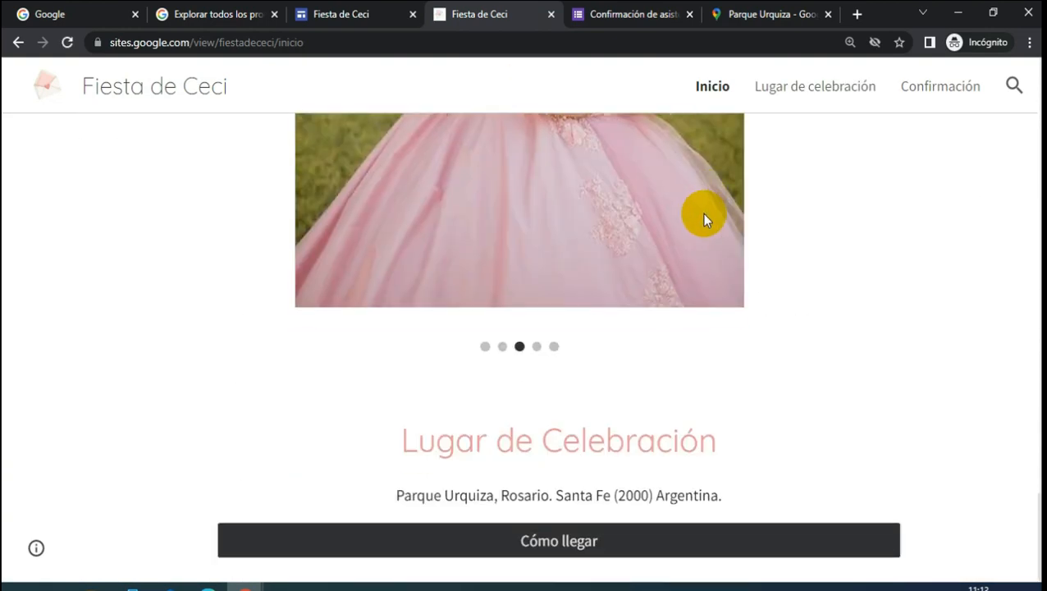
click(538, 544)
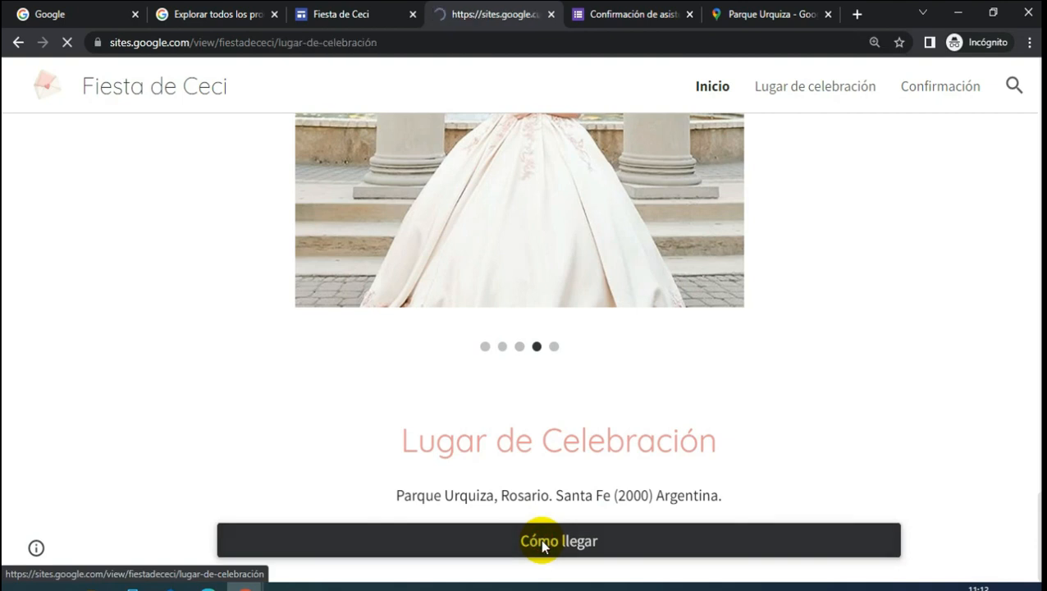
scroll(540, 445, down, 5)
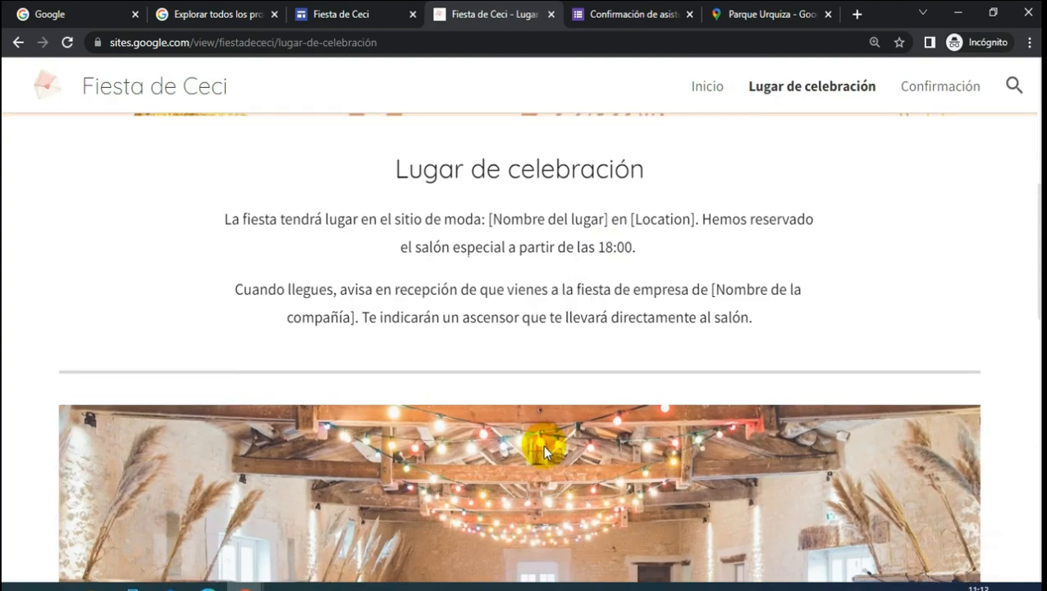
- Open Google Maps directions to Parque Urquiza from the venue page's embedded map and inspect the surrounding area
scroll(543, 444, down, 10)
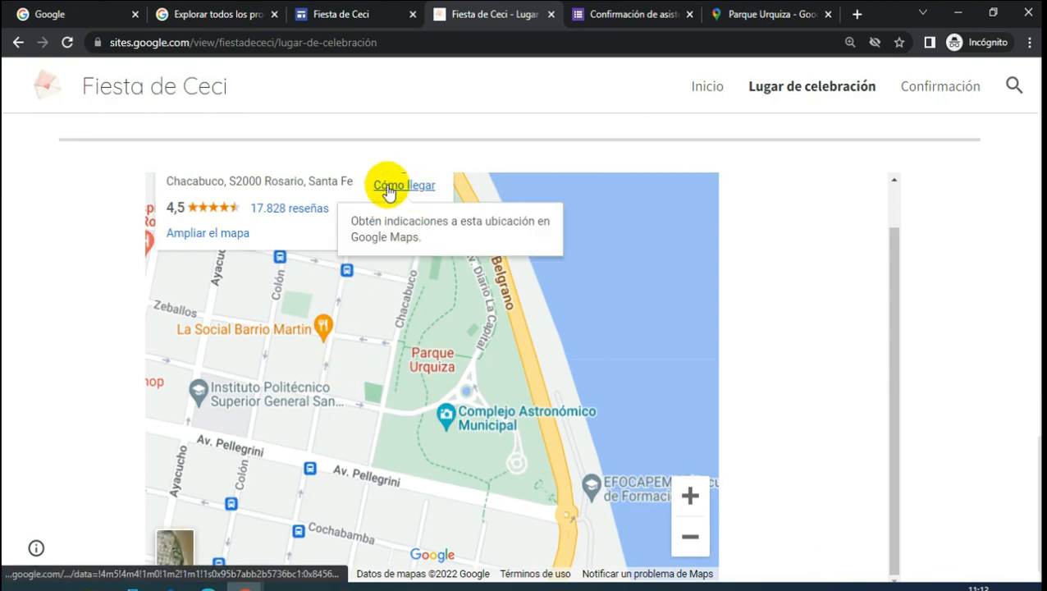
click(402, 222)
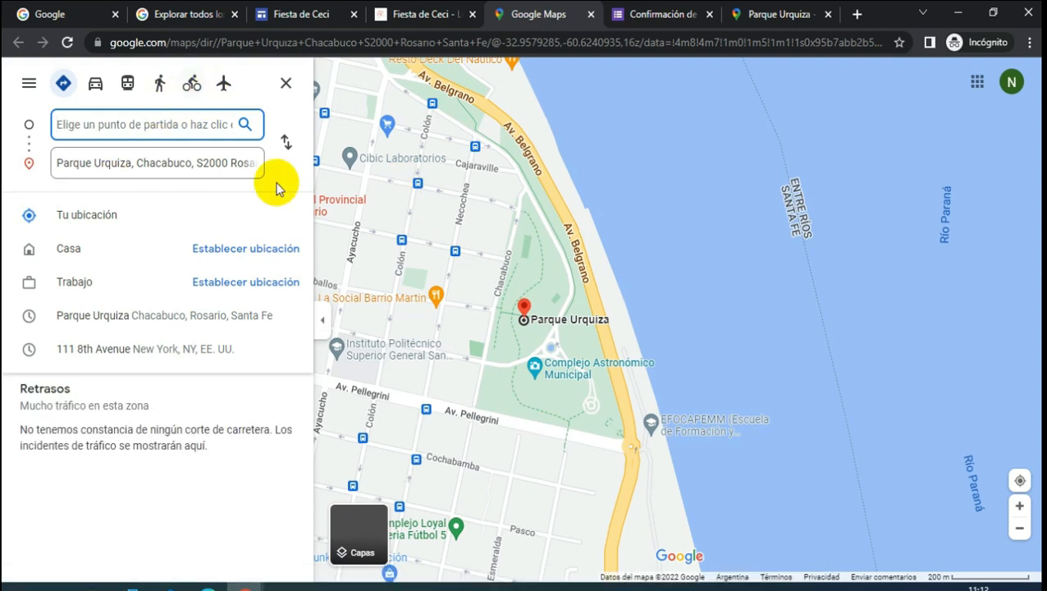
scroll(625, 457, up, 3)
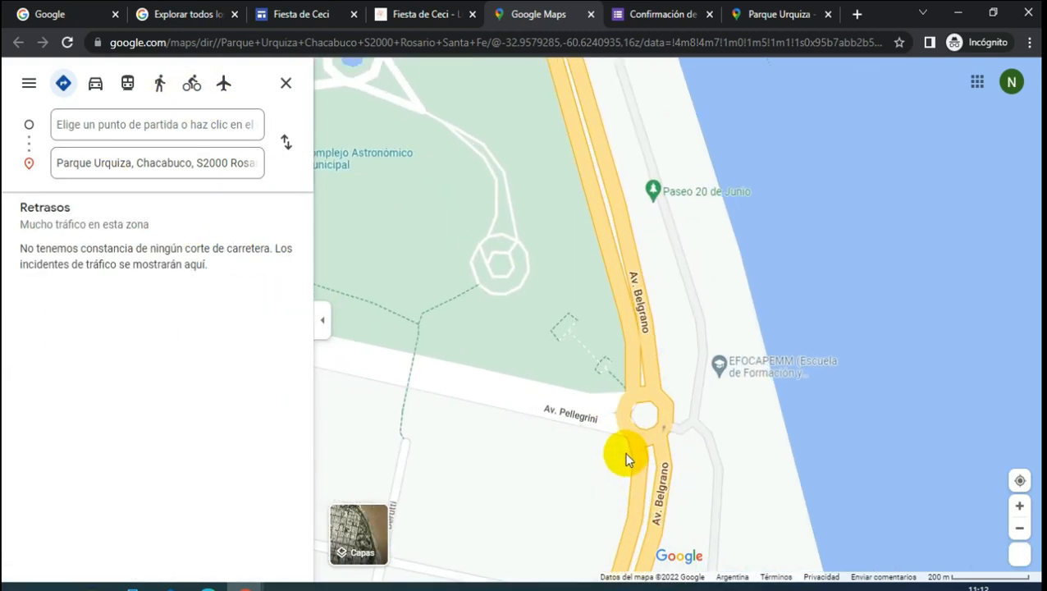
scroll(624, 457, down, 2)
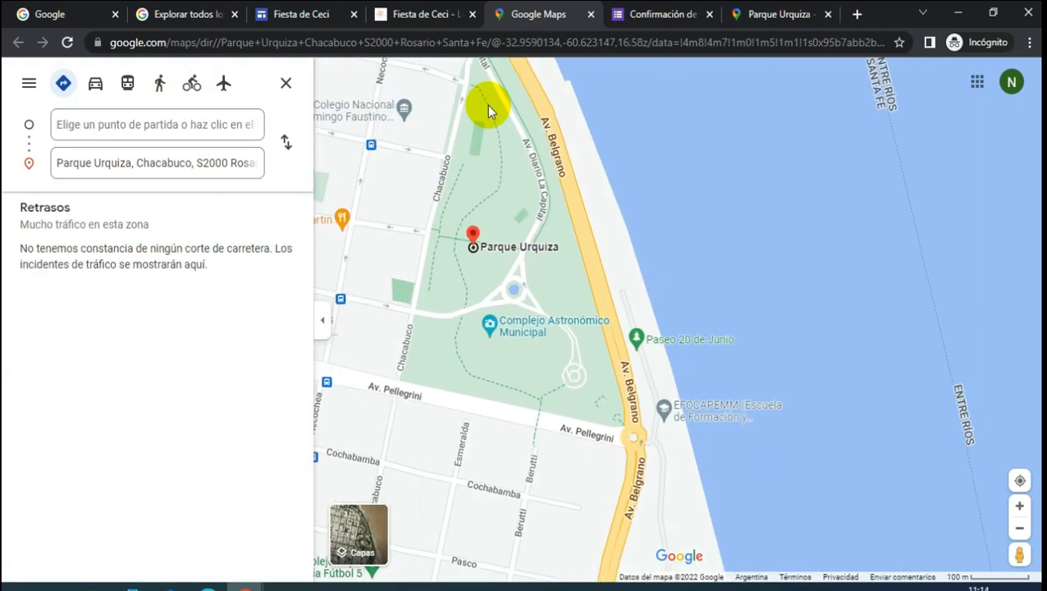